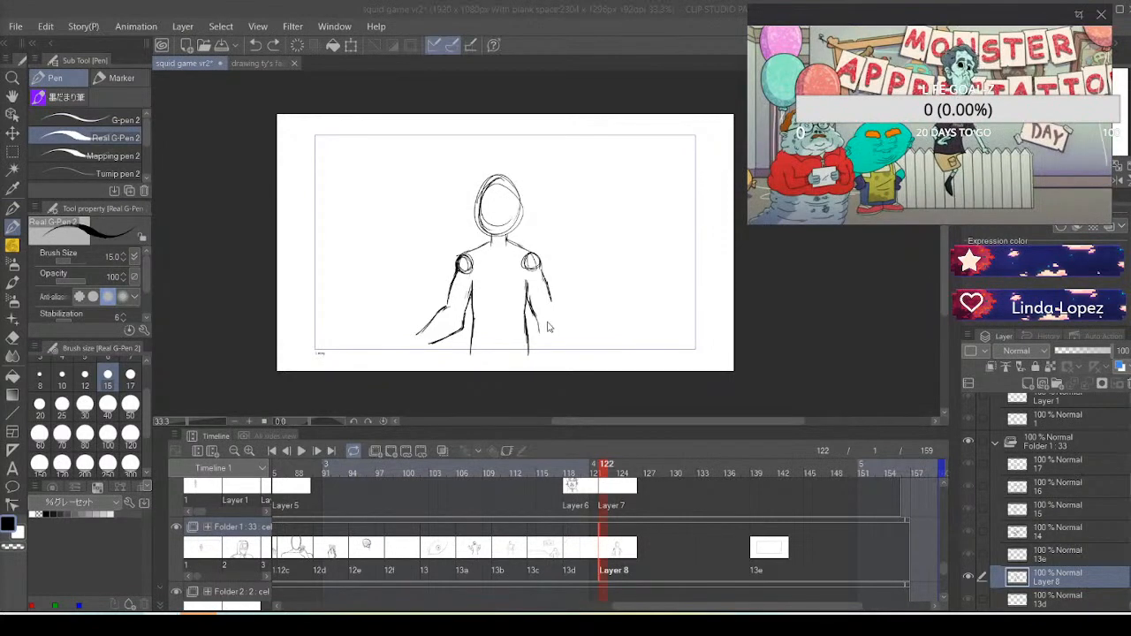
Sketch the figure's right-hand forearm on the frame 122 cel, bending outward from the elbow to the wrist
click(565, 311)
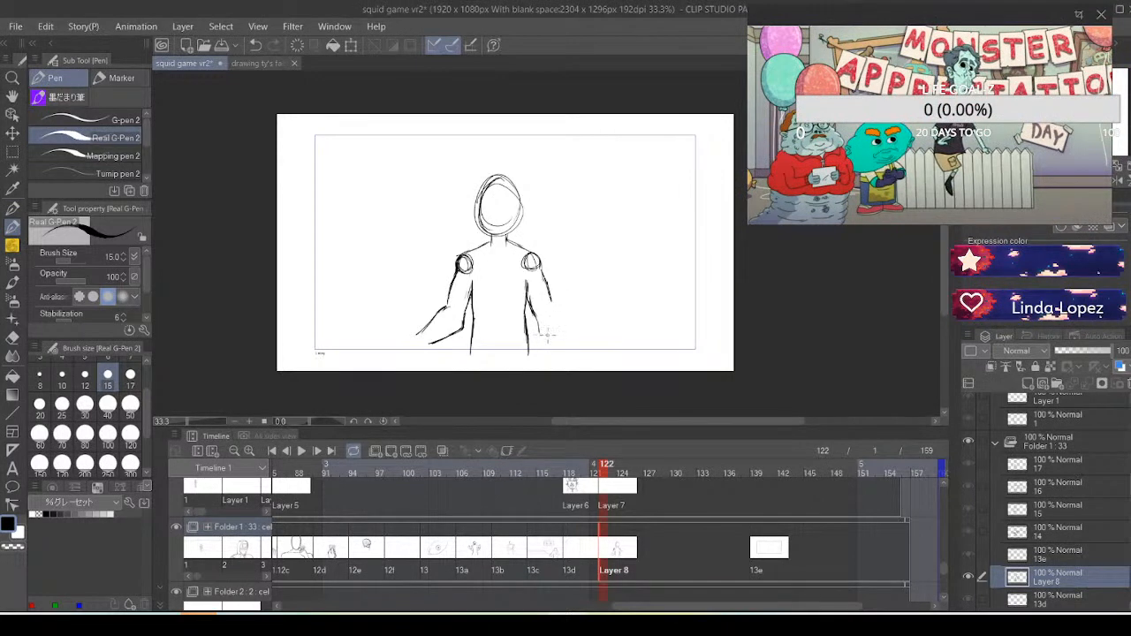
key(ctrl+z)
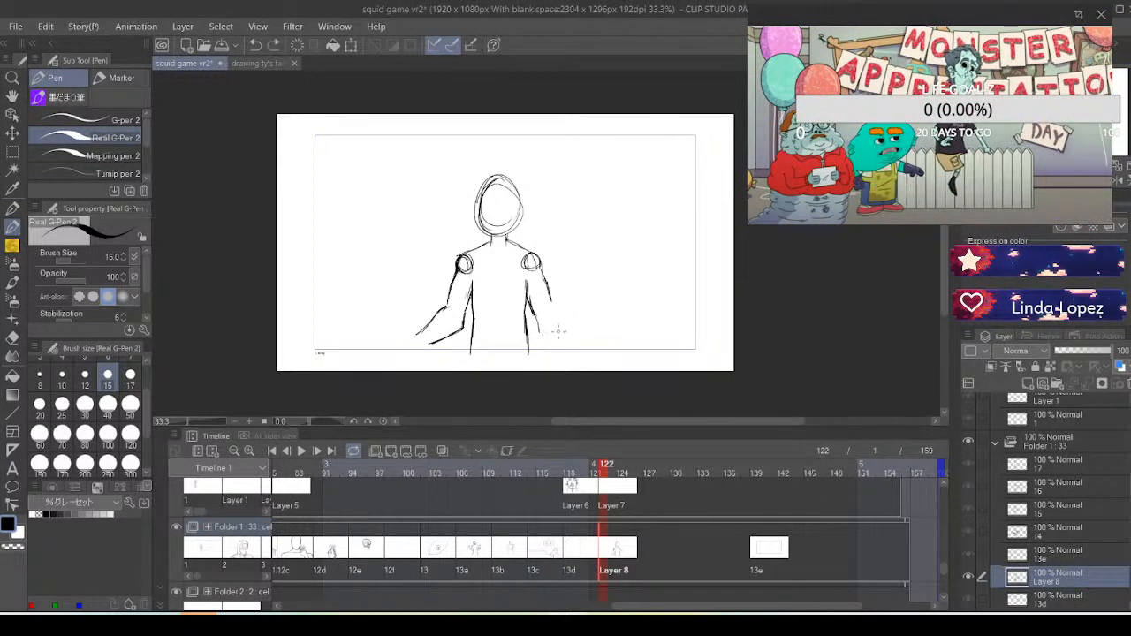
drag(540, 331, 570, 342)
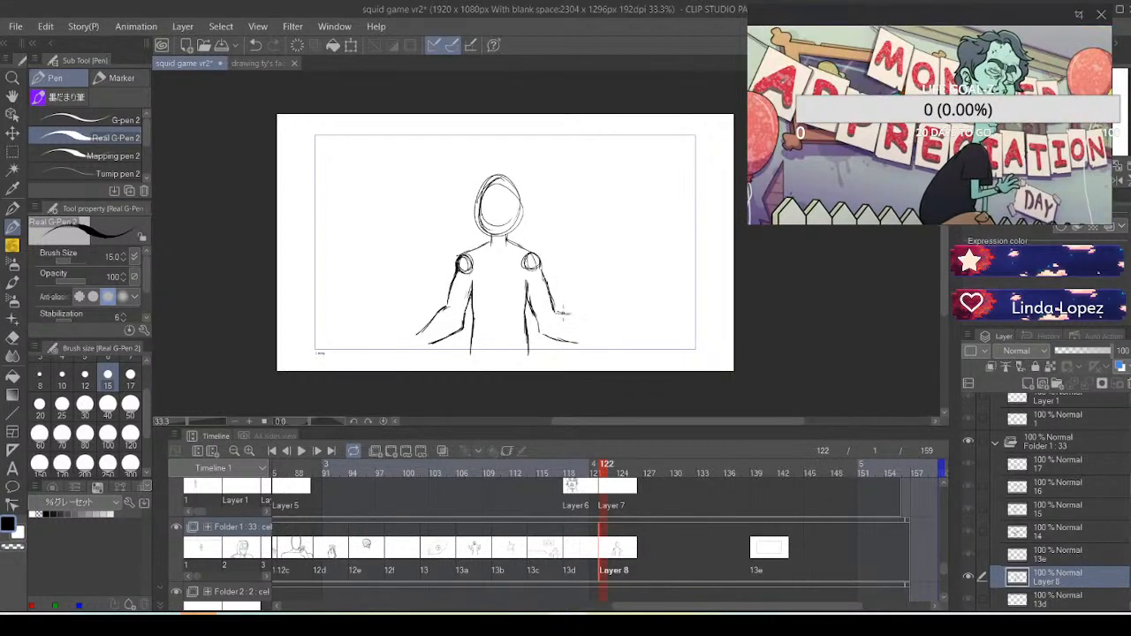
mouse_move(555, 312)
mouse_down()
mouse_move(593, 330)
mouse_move(591, 344)
mouse_up()
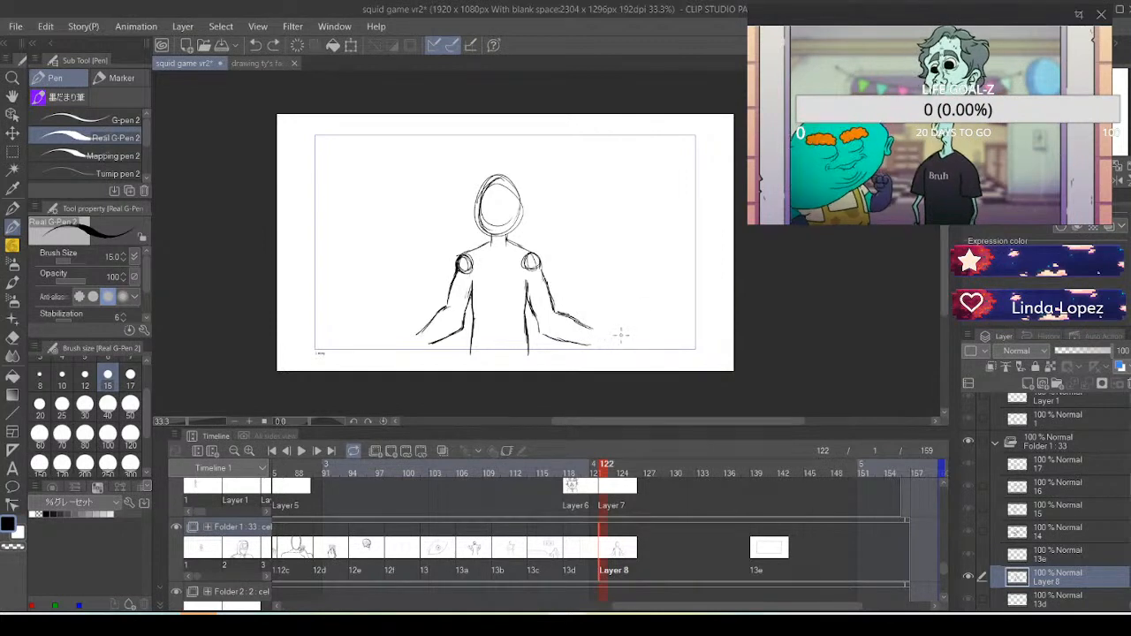
drag(595, 345, 615, 348)
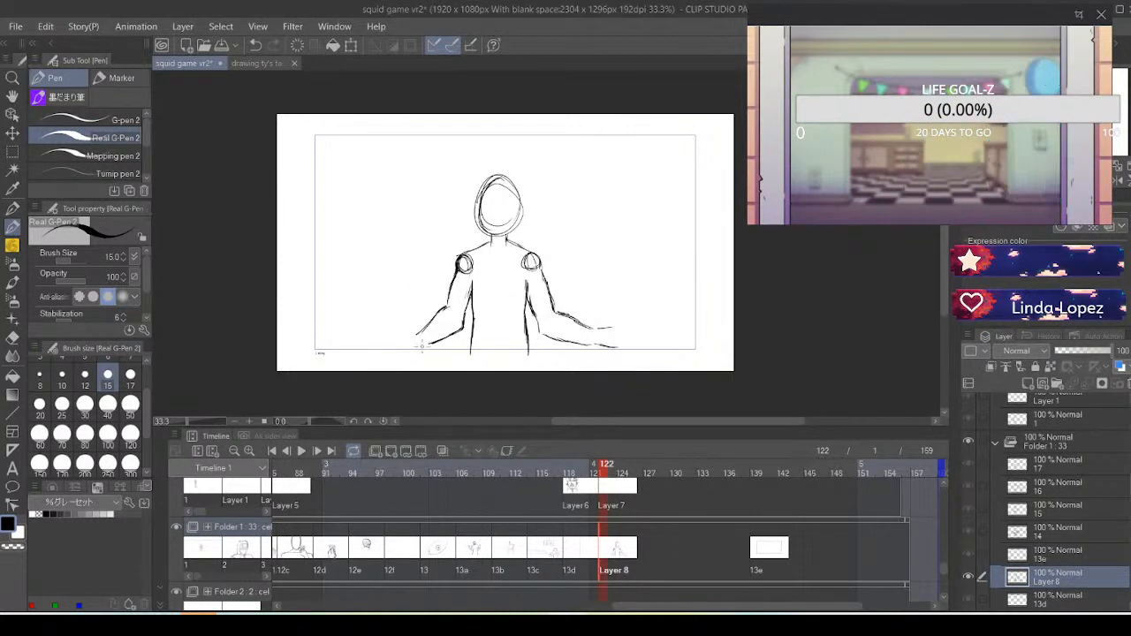
Sketch simple open hand shapes at the ends of both of the figure's lowered arms
drag(417, 352, 388, 344)
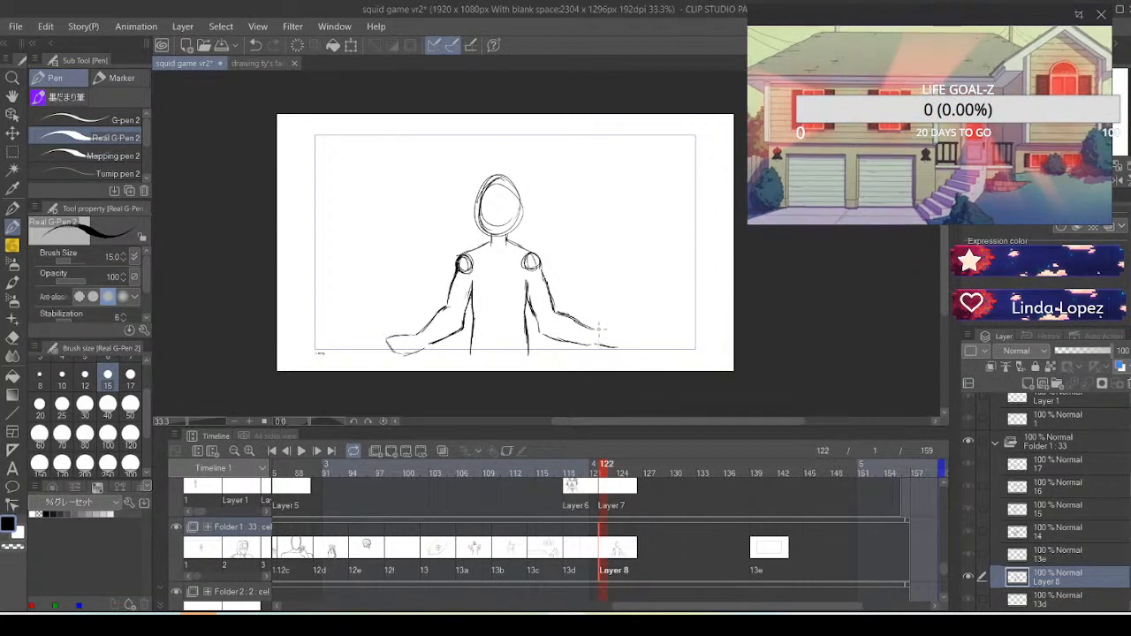
drag(595, 329, 626, 327)
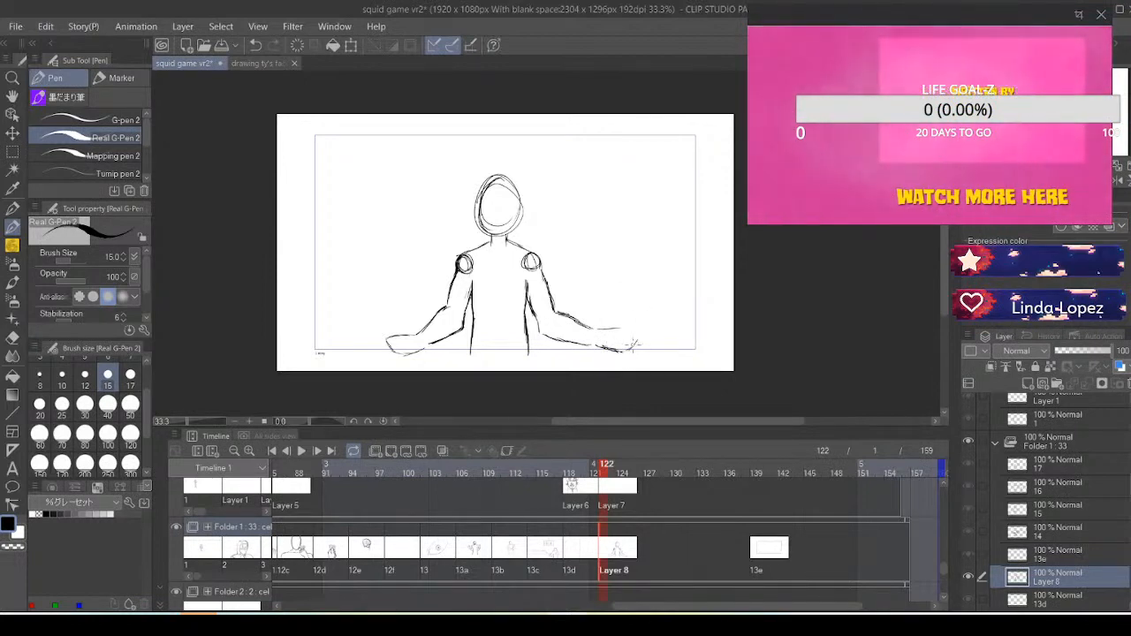
mouse_move(598, 330)
mouse_down()
mouse_move(634, 328)
mouse_move(633, 342)
mouse_up()
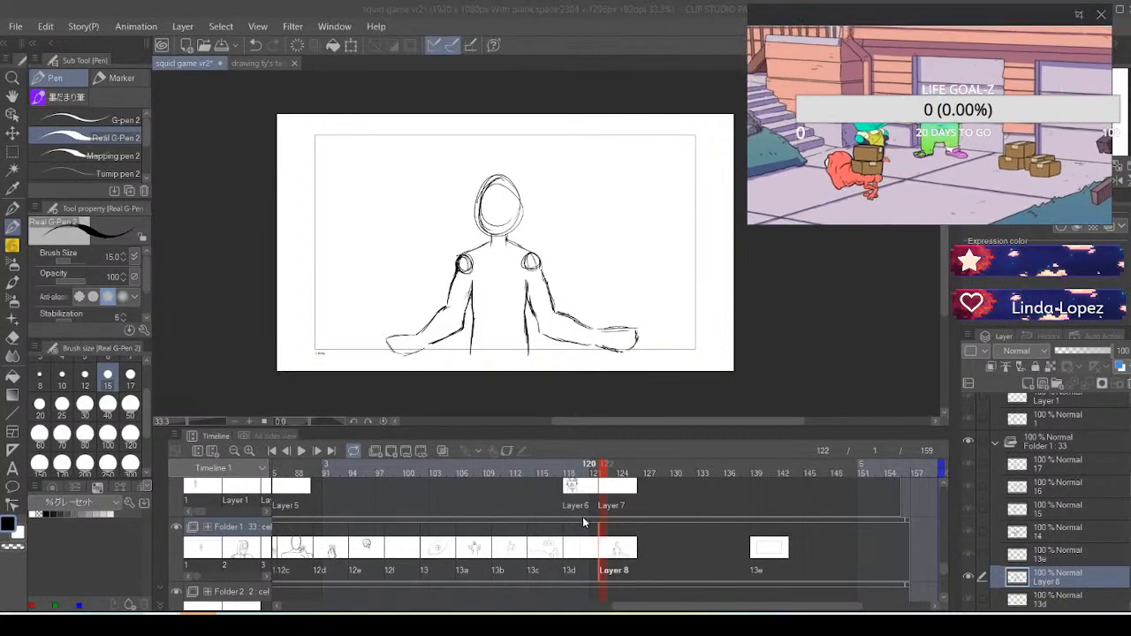
Add a new animation cel at frame 126 in Folder 1 and turn on onion skin
click(642, 557)
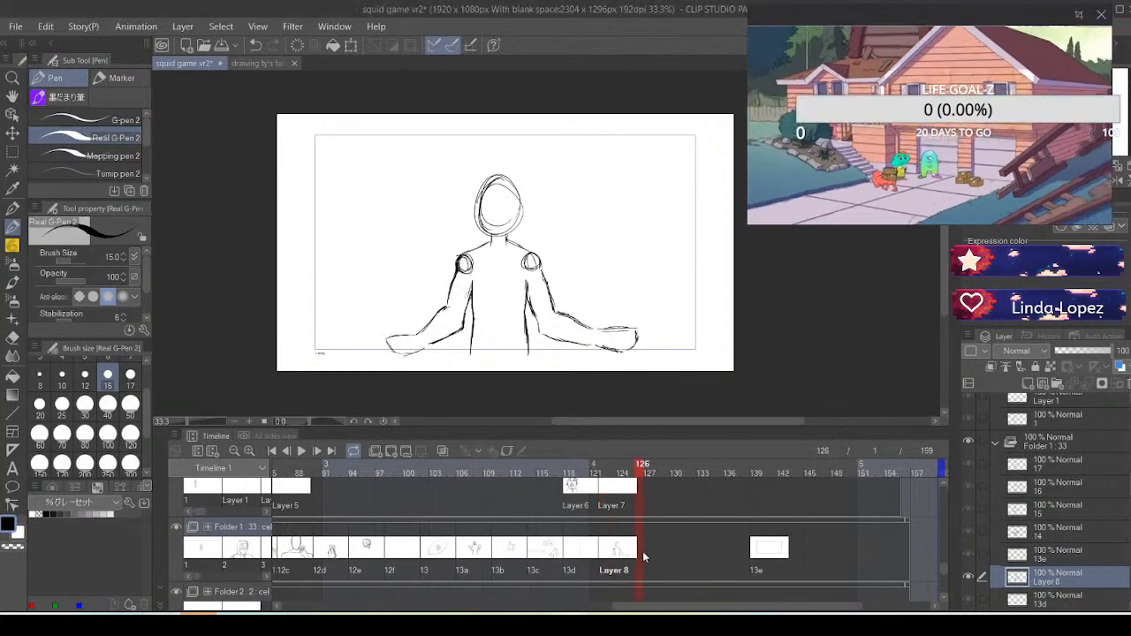
click(391, 451)
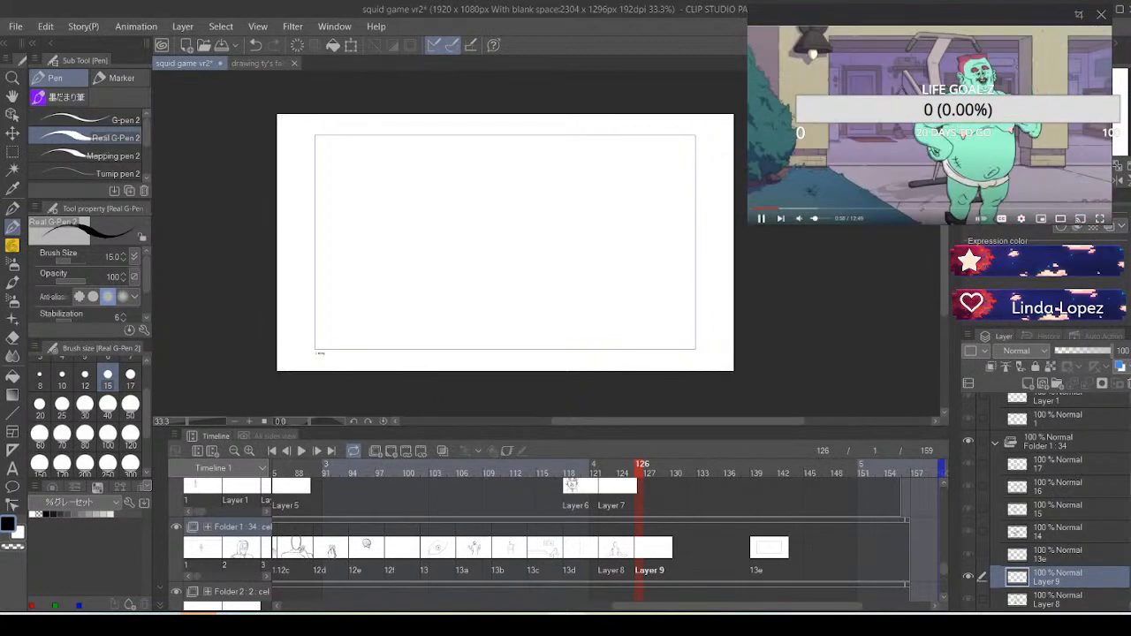
click(442, 450)
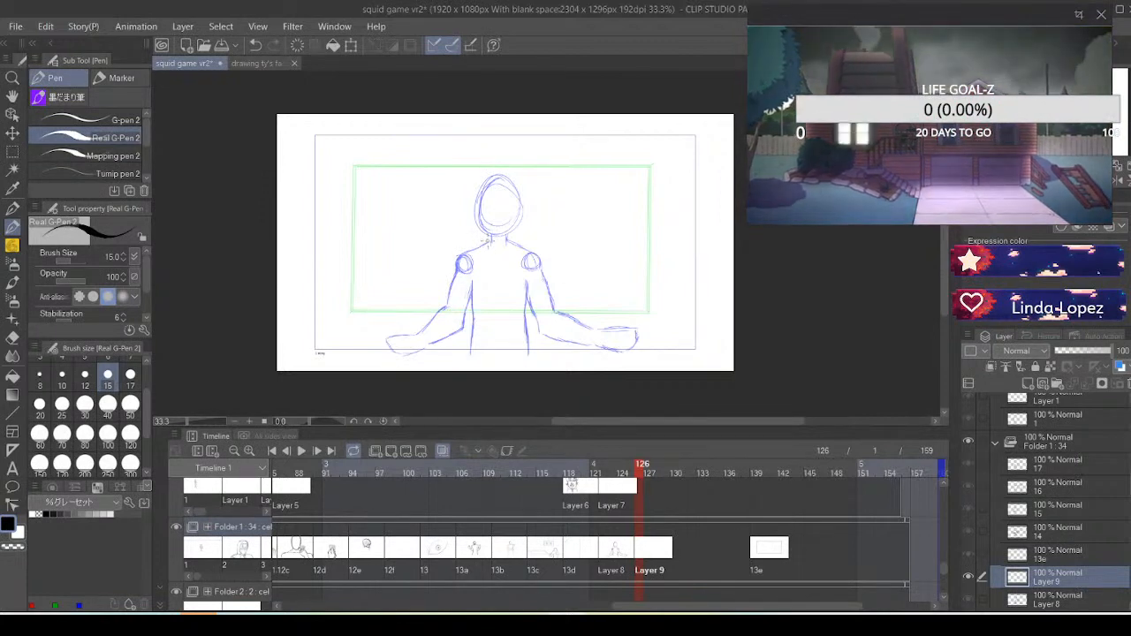
Sketch the left-hand shoulder and arm stretched straight out to the side, using the previous pose as a guide
drag(490, 242, 466, 254)
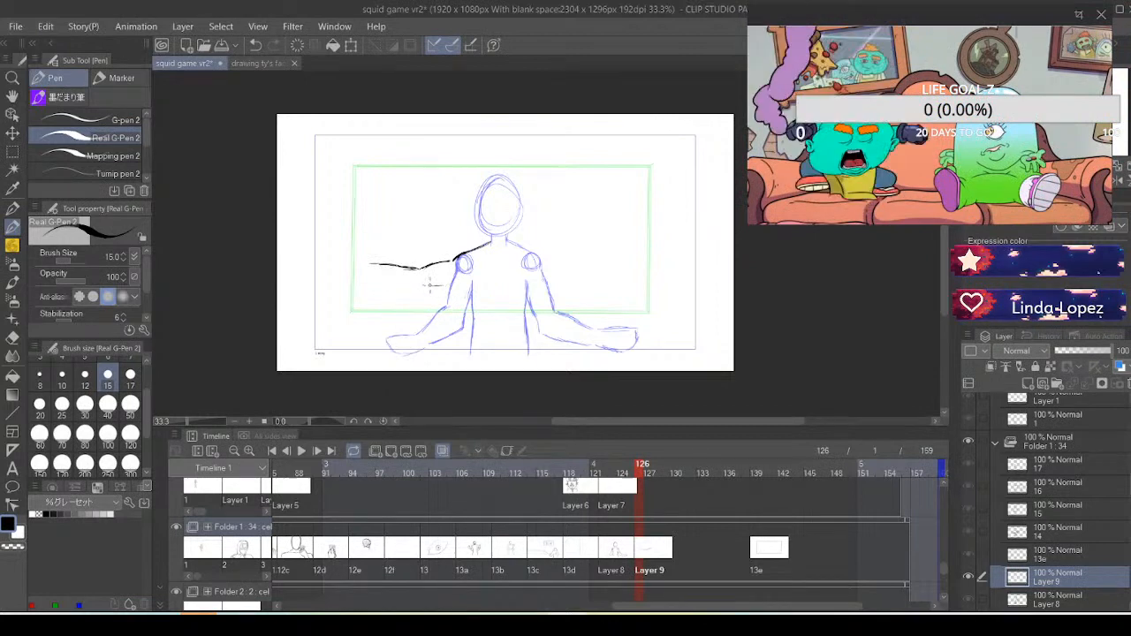
drag(429, 285, 451, 281)
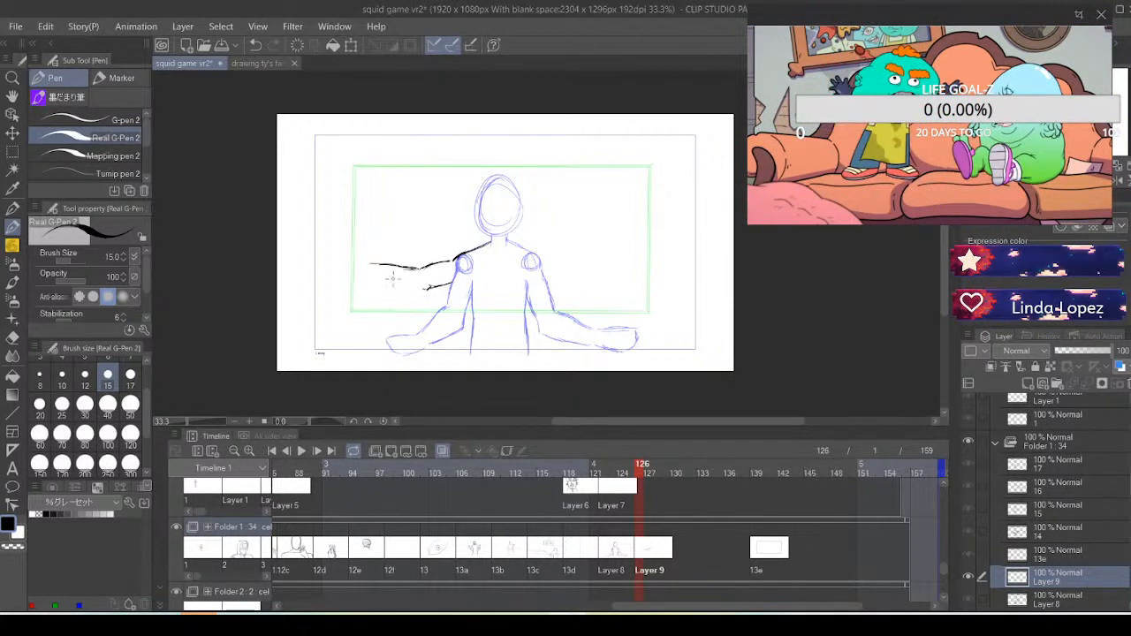
drag(371, 272, 415, 283)
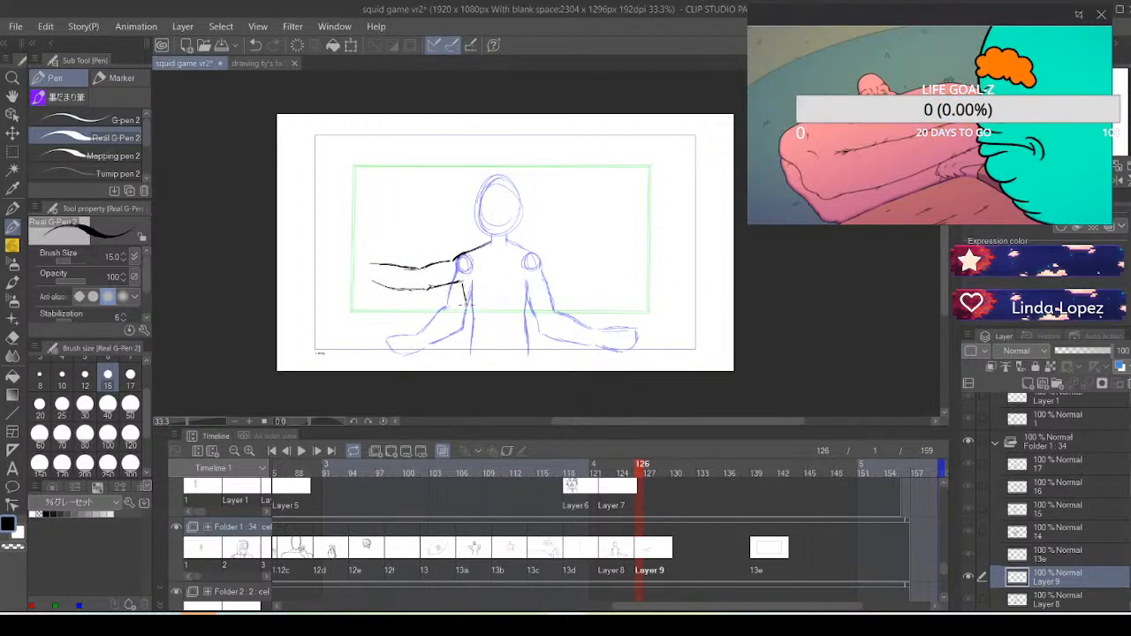
Sketch both sides of the torso from the armpits down to the bottom of the frame, redrawing the left-hand line
drag(462, 283, 468, 312)
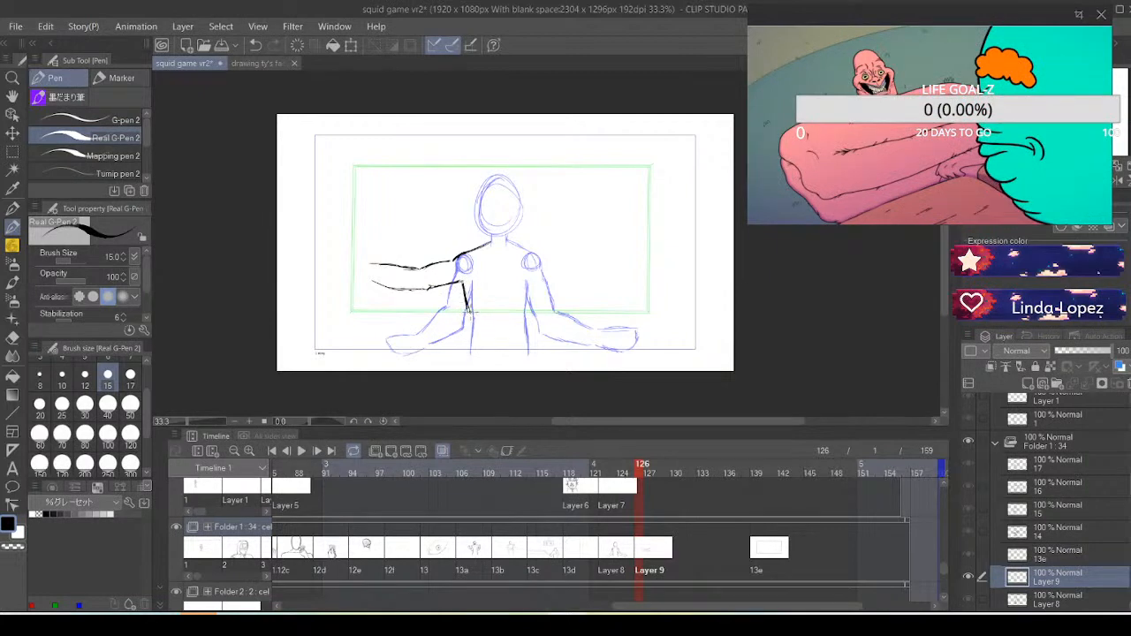
mouse_move(463, 284)
mouse_down()
mouse_move(468, 311)
mouse_move(487, 303)
mouse_up()
key(ctrl+z)
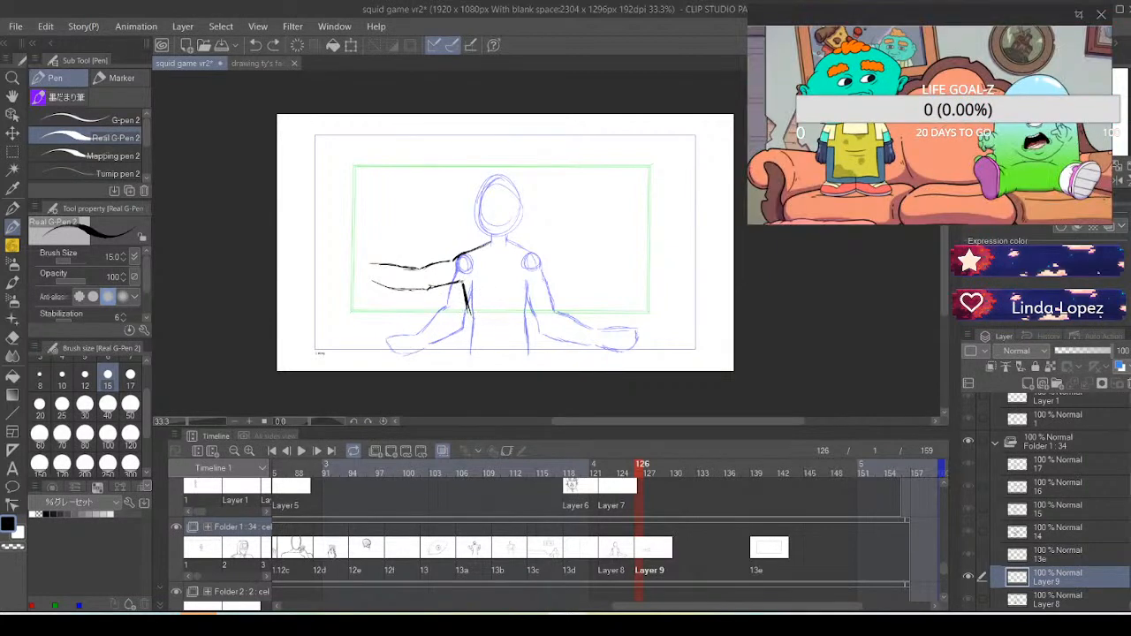
key(ctrl+z)
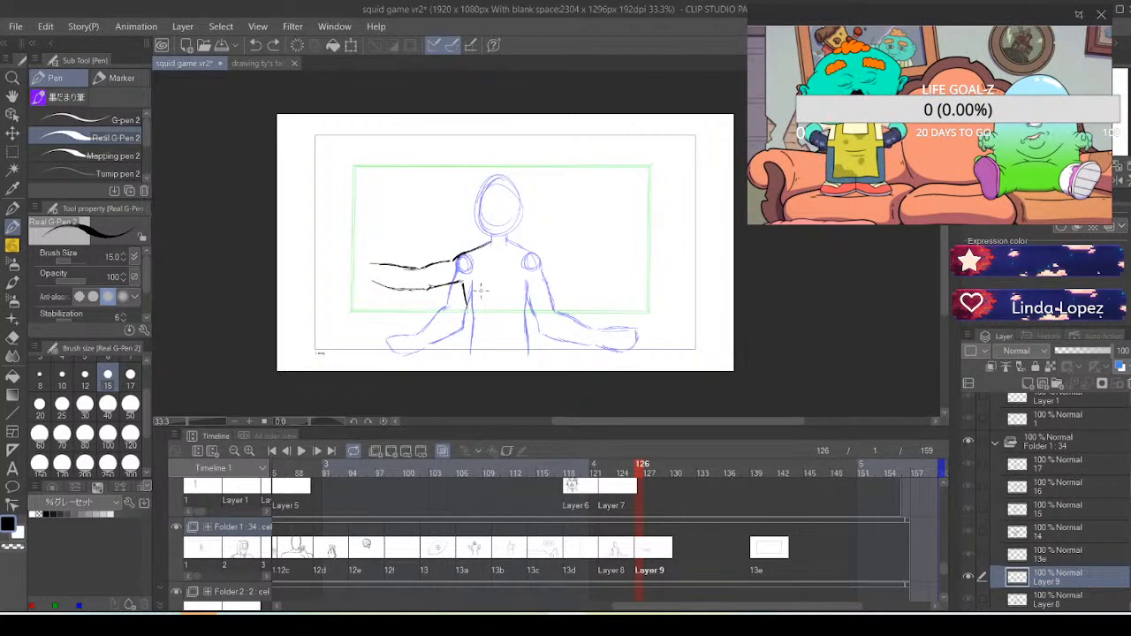
drag(467, 282, 470, 354)
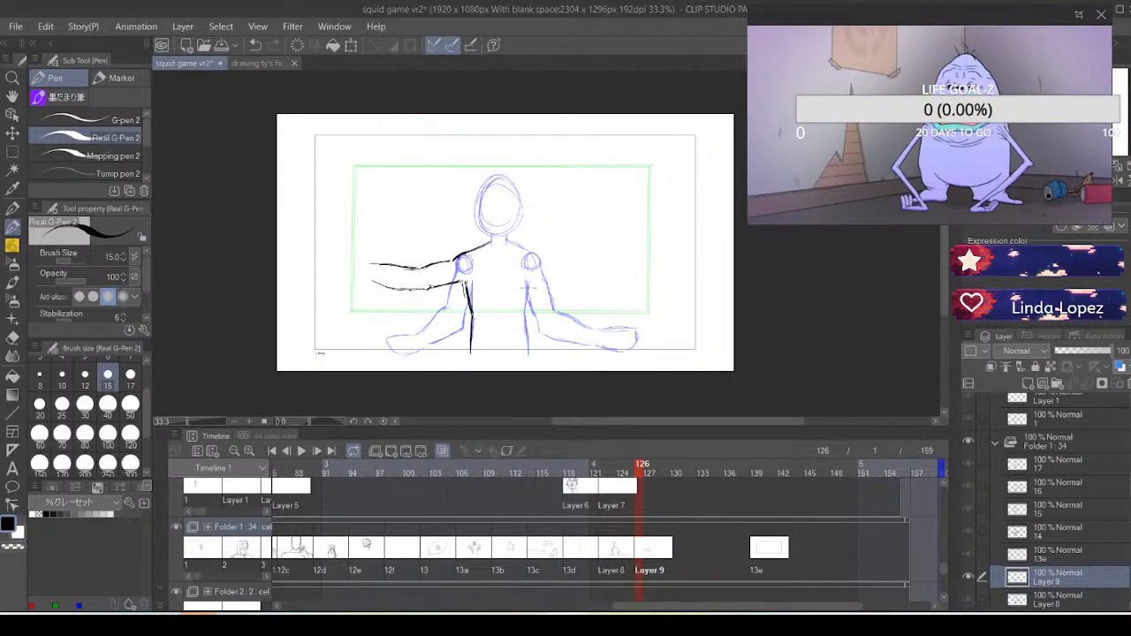
drag(528, 284, 531, 353)
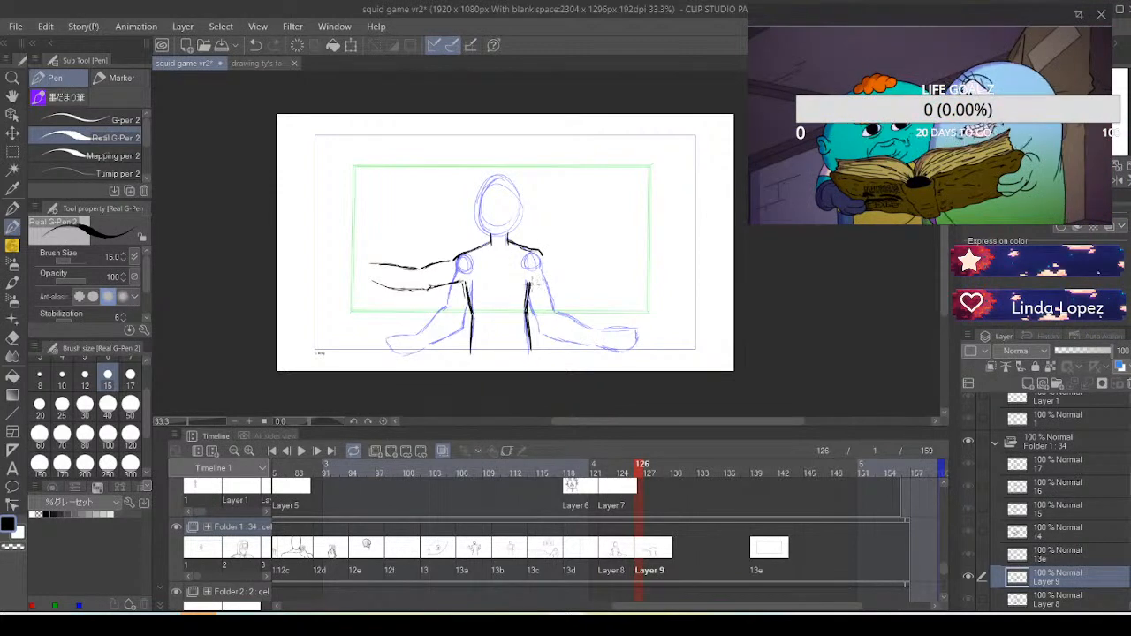
Complete the outstretched arms by sketching the right-hand one and extending the left underside, and redraw the head outline
drag(530, 282, 565, 283)
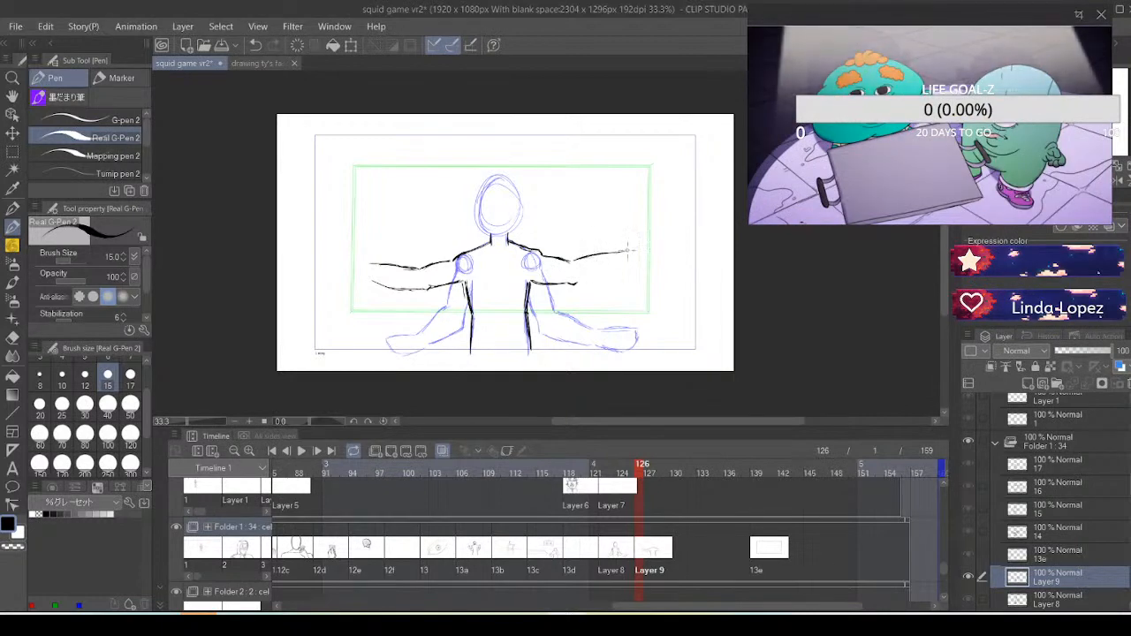
drag(575, 284, 612, 272)
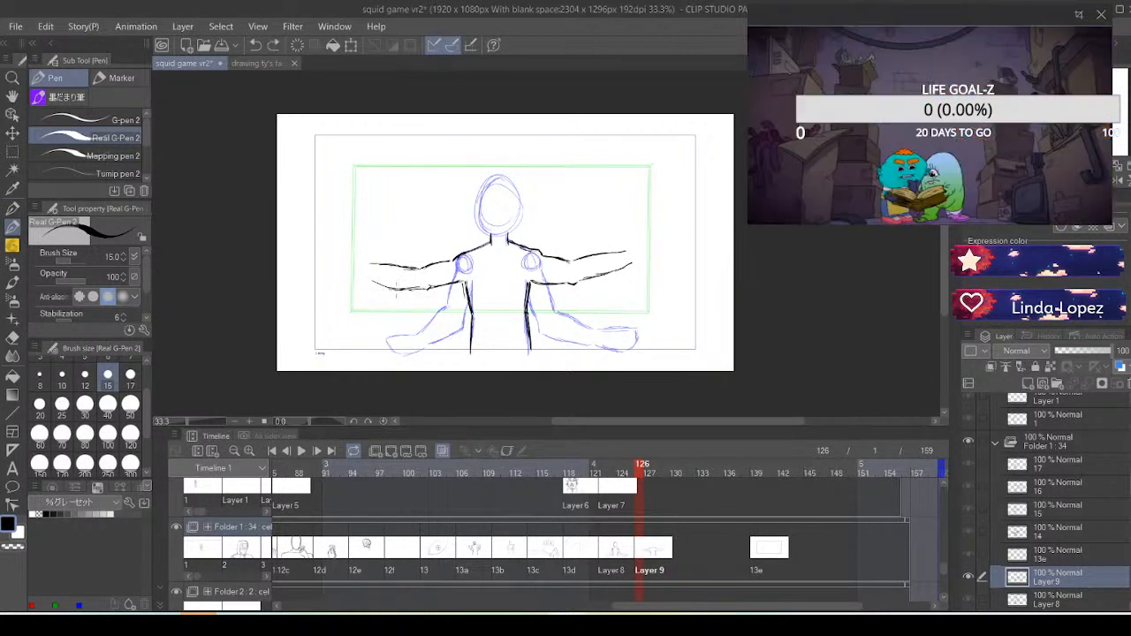
drag(391, 287, 363, 275)
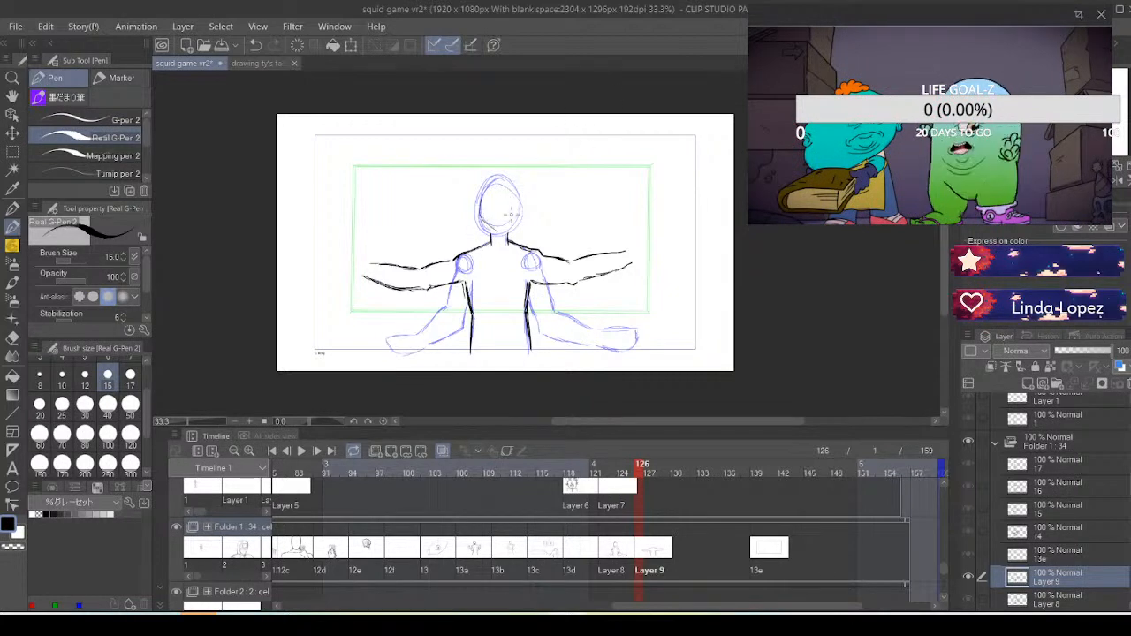
mouse_move(503, 192)
mouse_down()
mouse_move(484, 206)
mouse_move(486, 227)
mouse_move(509, 232)
mouse_move(516, 213)
mouse_up()
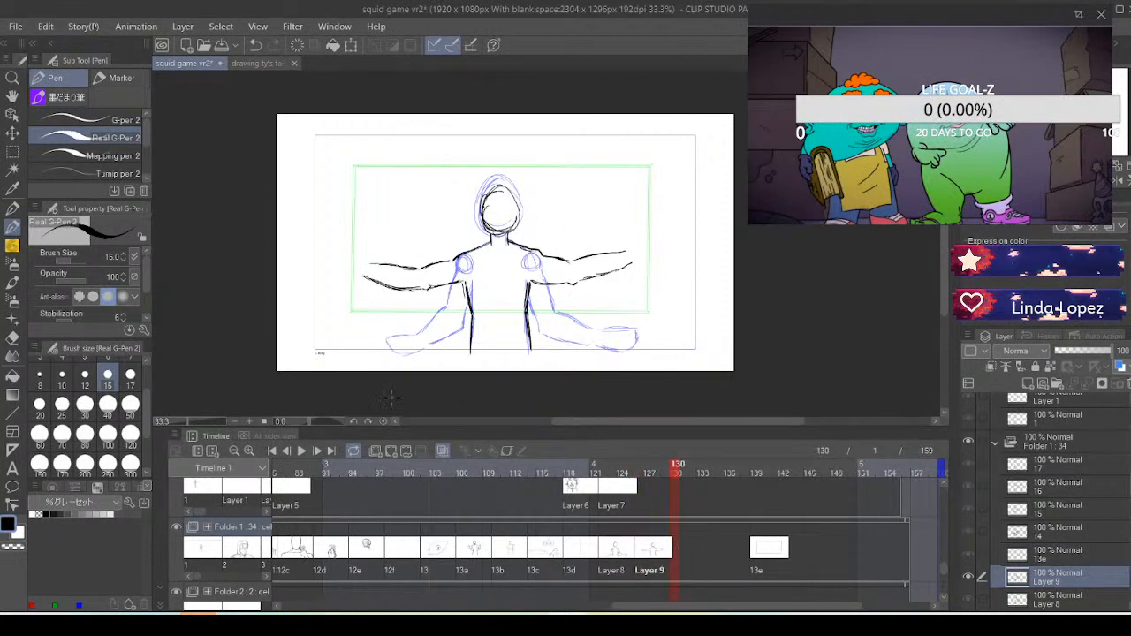
Add a new cel at frame 130 and sketch a column of small overlapping arcs above the left-hand outstretched hand
click(395, 450)
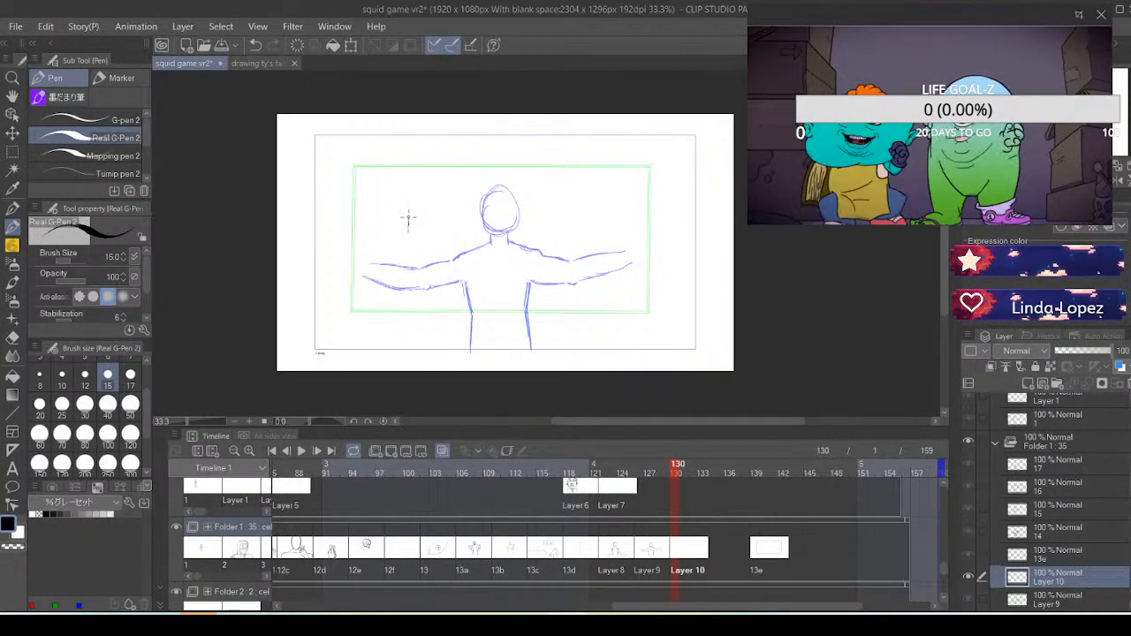
key(ctrl+z)
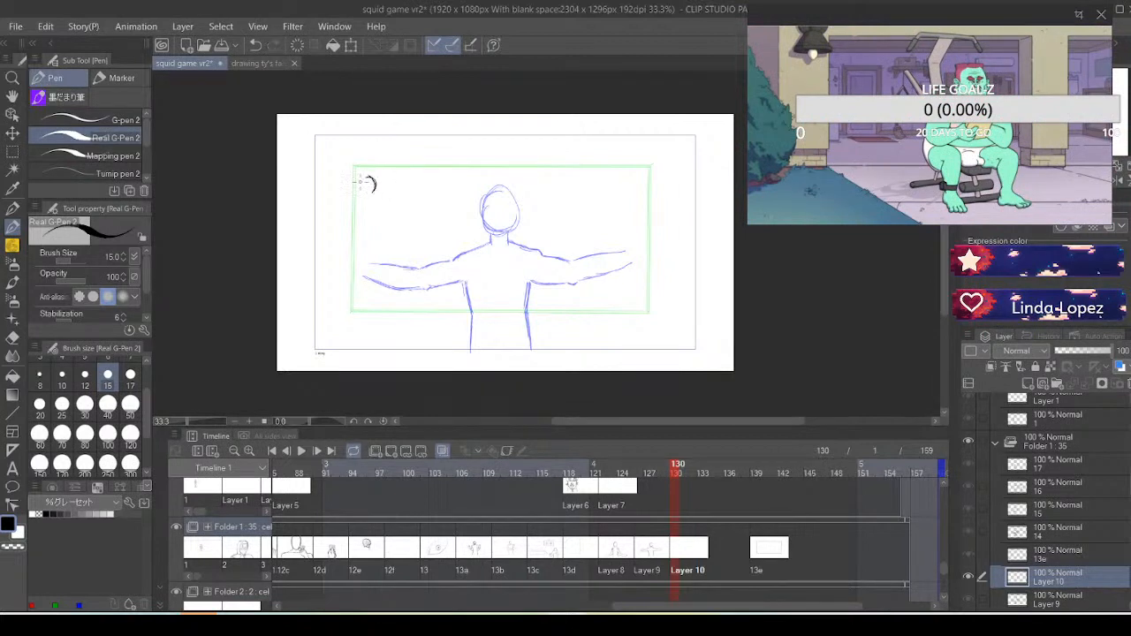
drag(362, 185, 383, 203)
key(ctrl+z)
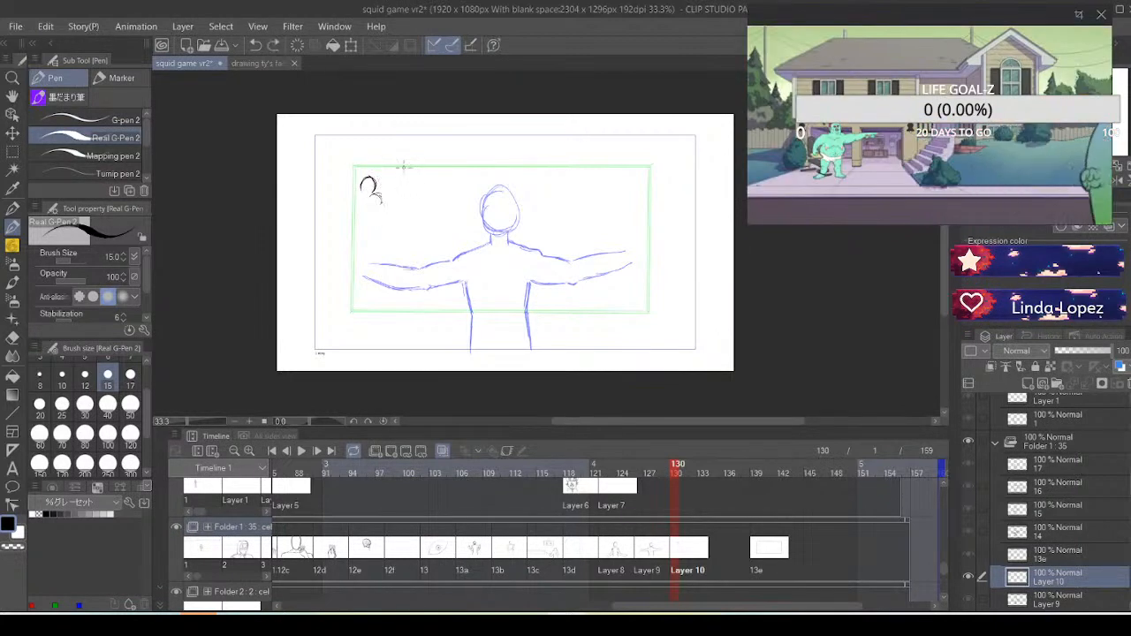
mouse_move(370, 178)
mouse_down()
mouse_move(365, 206)
mouse_move(349, 208)
mouse_move(357, 226)
mouse_up()
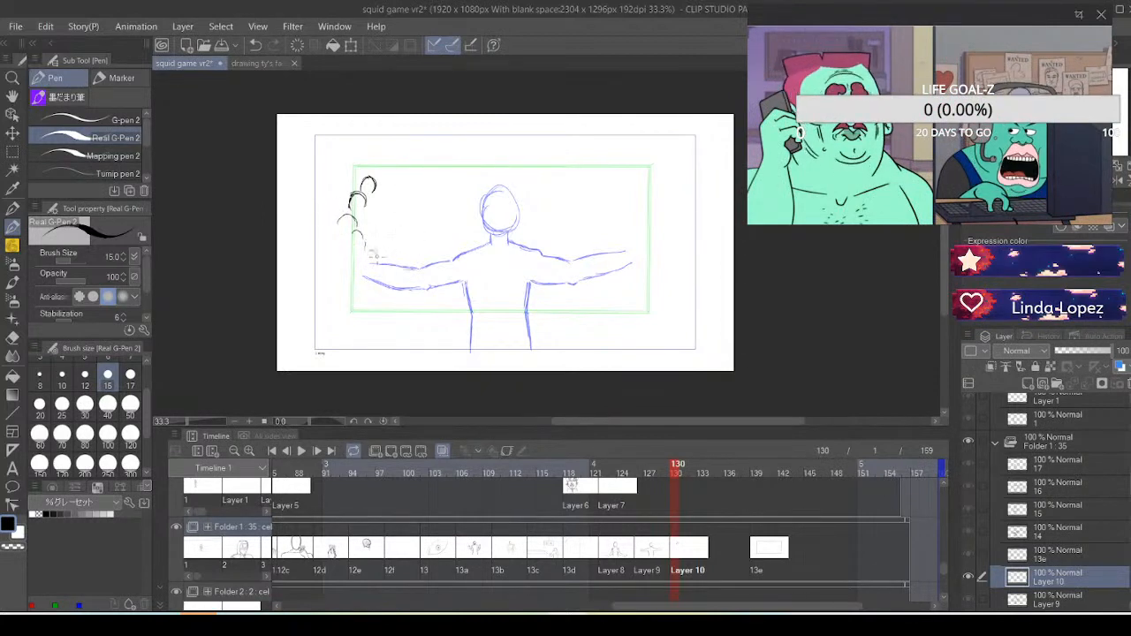
mouse_move(366, 246)
mouse_down()
mouse_move(378, 258)
mouse_move(379, 226)
mouse_up()
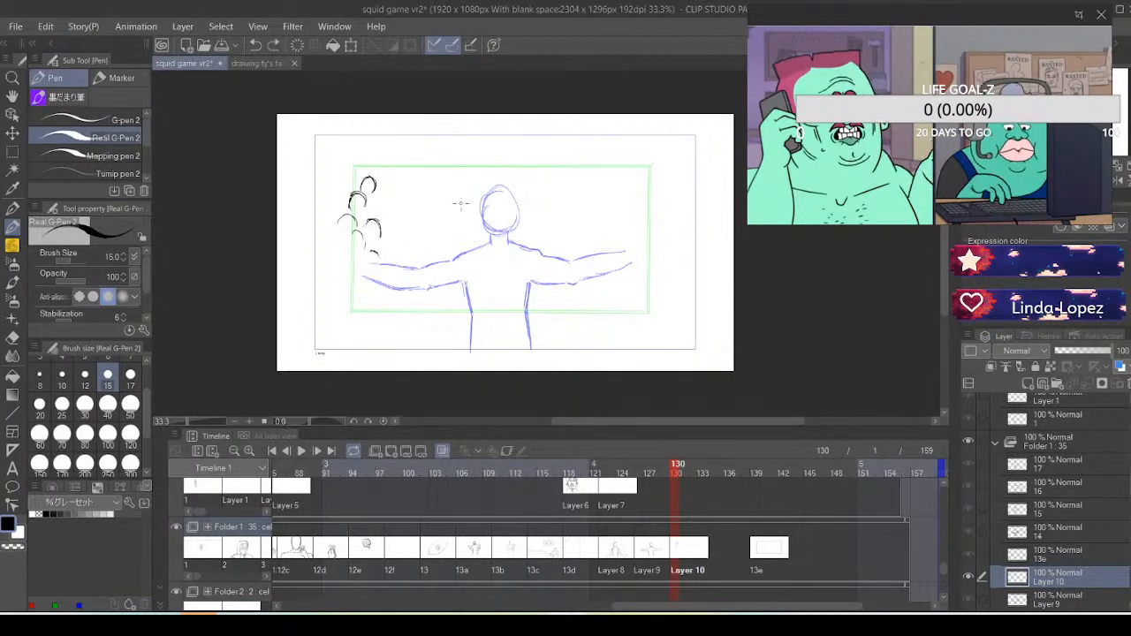
key(ctrl+z)
key(ctrl+z)
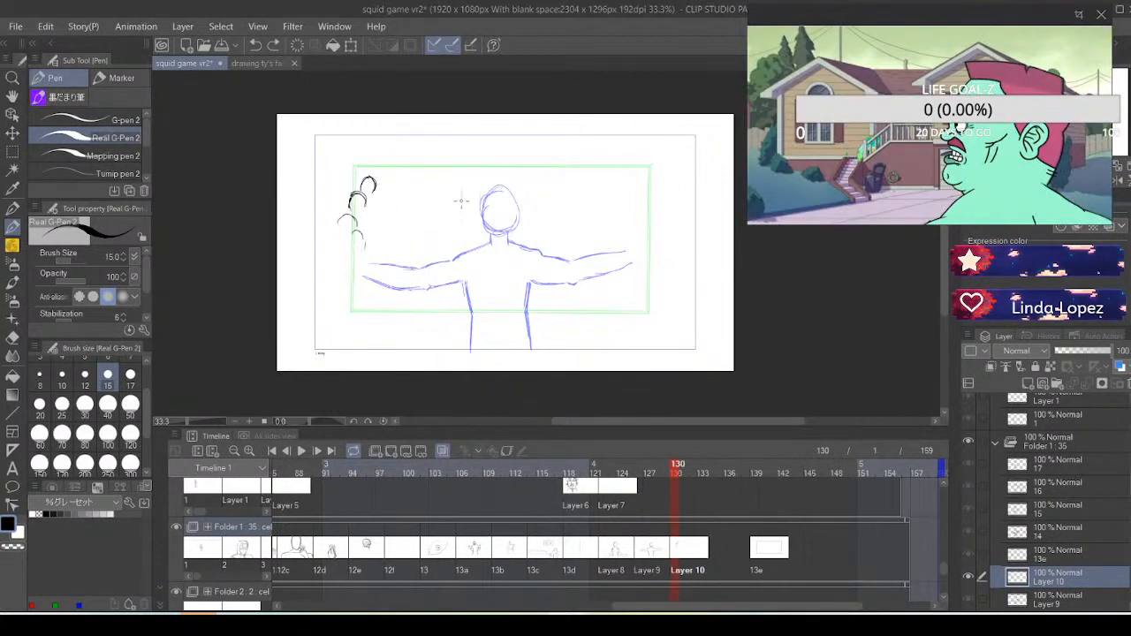
Add a new animation cel at frame 130 on the track above Folder 1
click(672, 503)
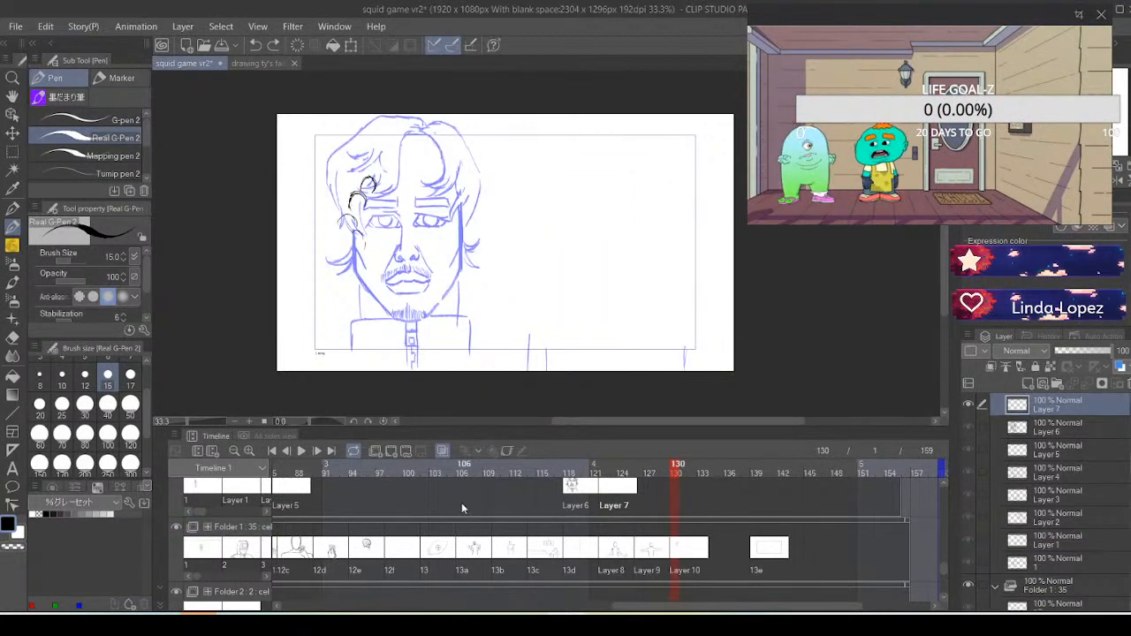
click(392, 451)
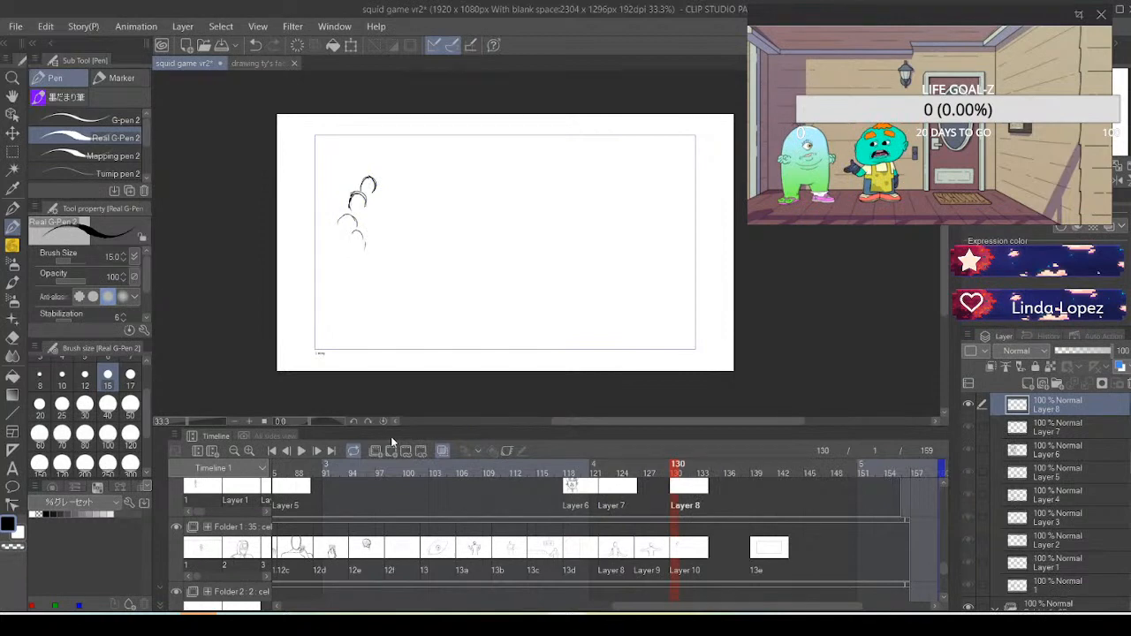
click(673, 557)
click(673, 500)
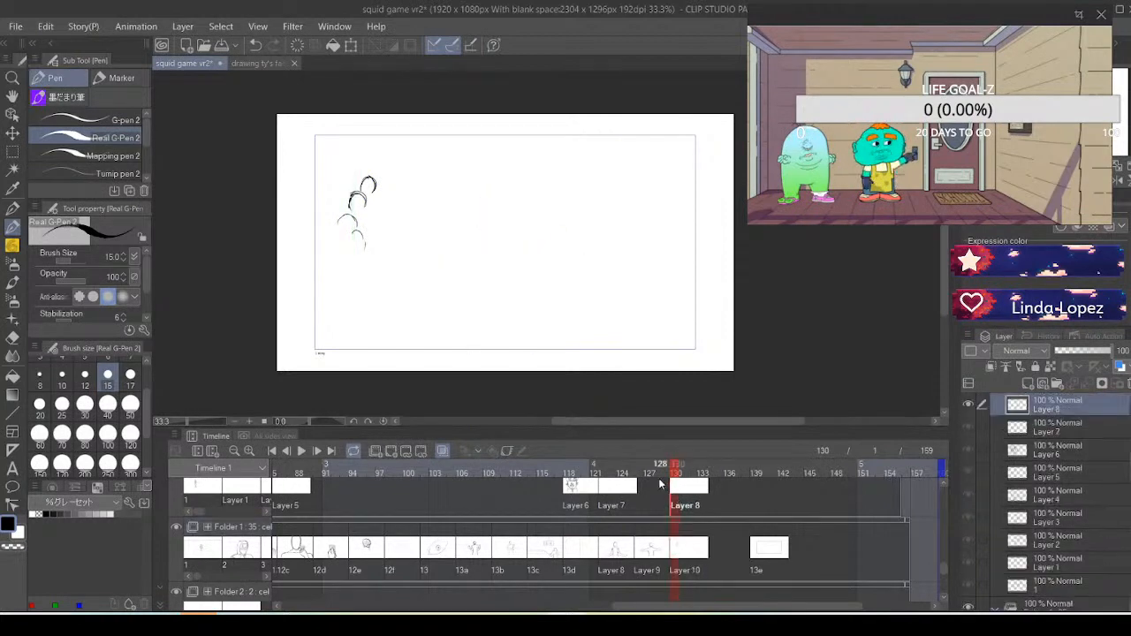
Draw a light grey guide arc from the small arcs toward the neck, and return to Folder 1's frame 130 cel
click(99, 513)
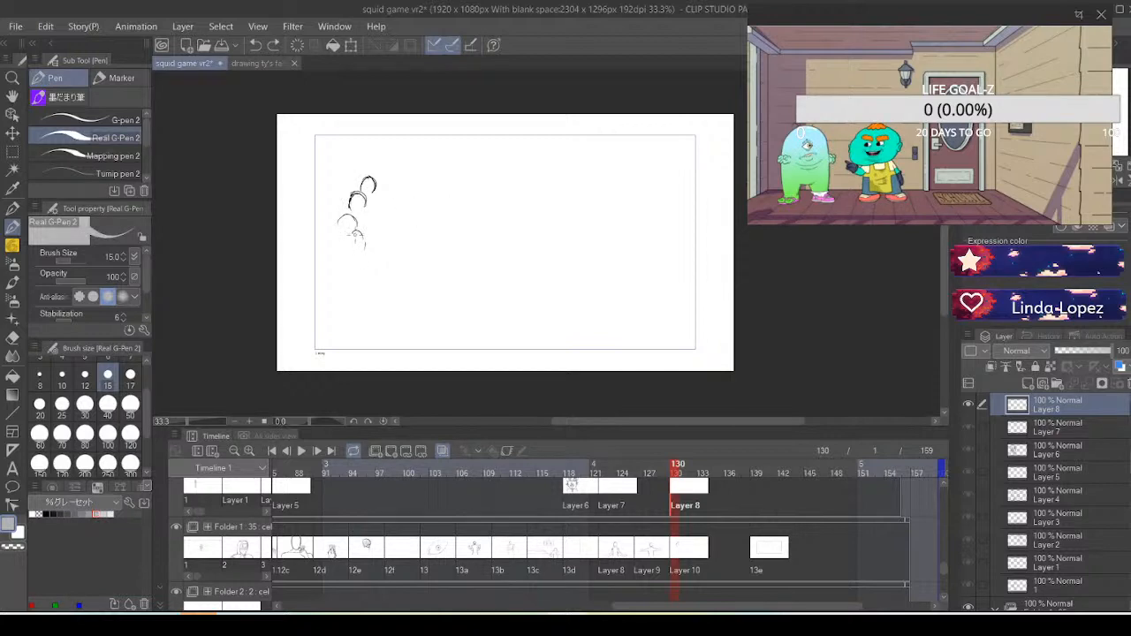
drag(466, 207, 466, 216)
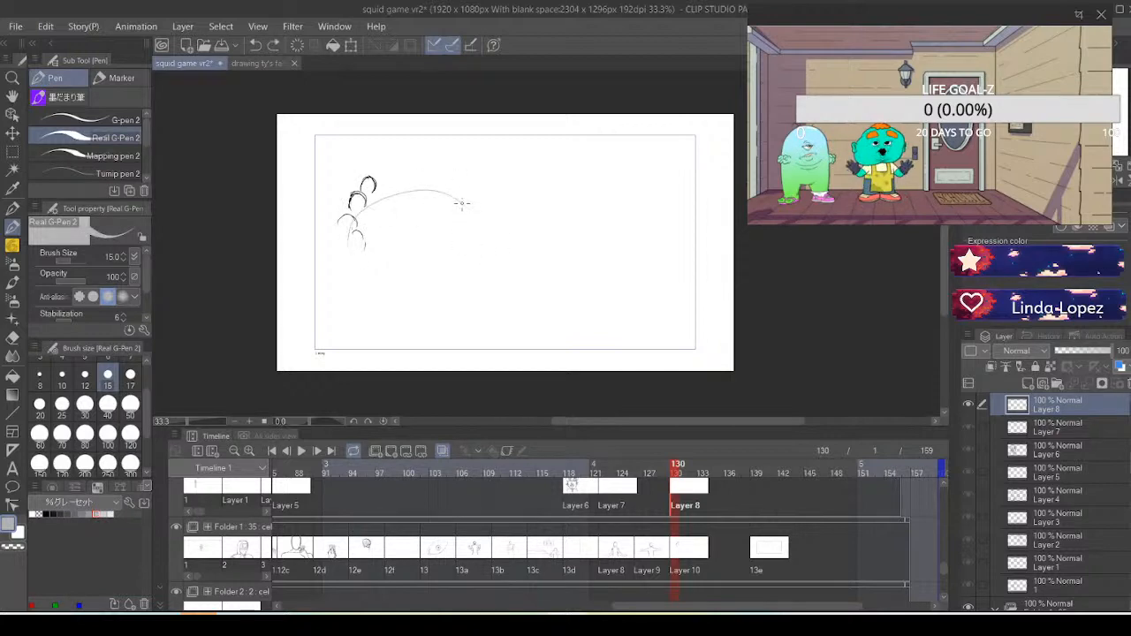
click(691, 548)
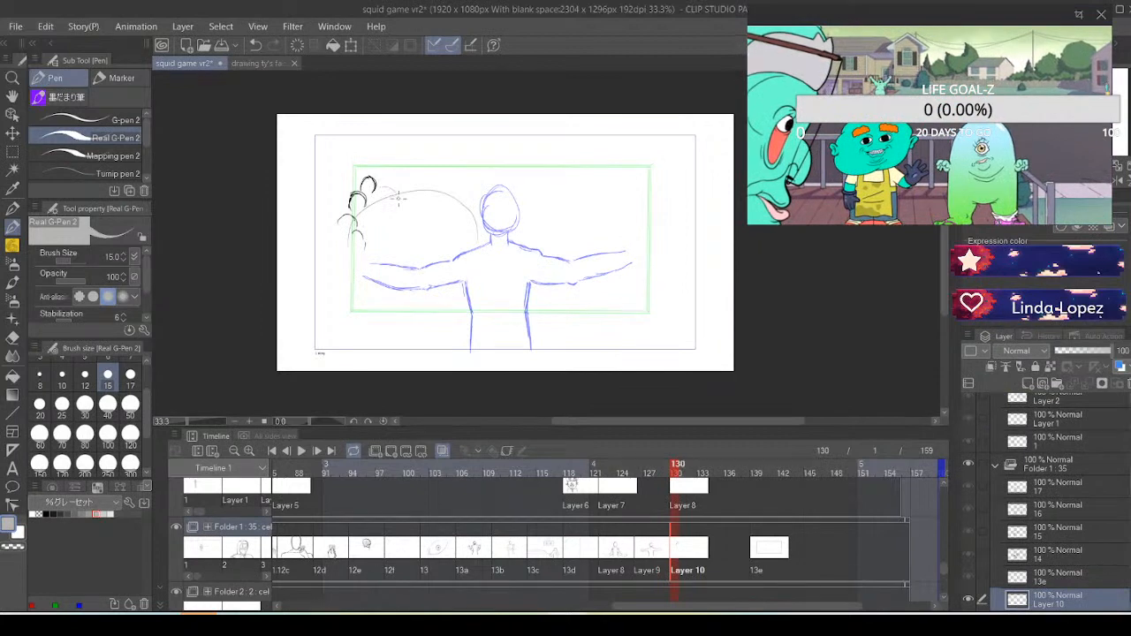
Continue the row of small arcs in black along the light grey guide arc, from the left-hand cluster to the figure's neck
click(48, 514)
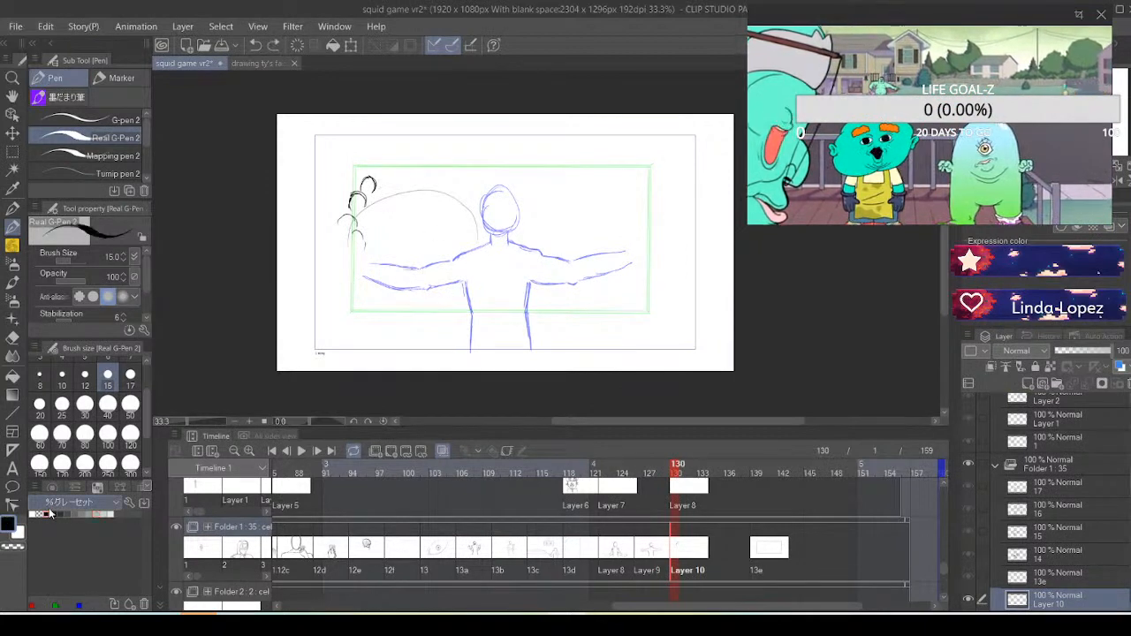
drag(375, 188, 389, 203)
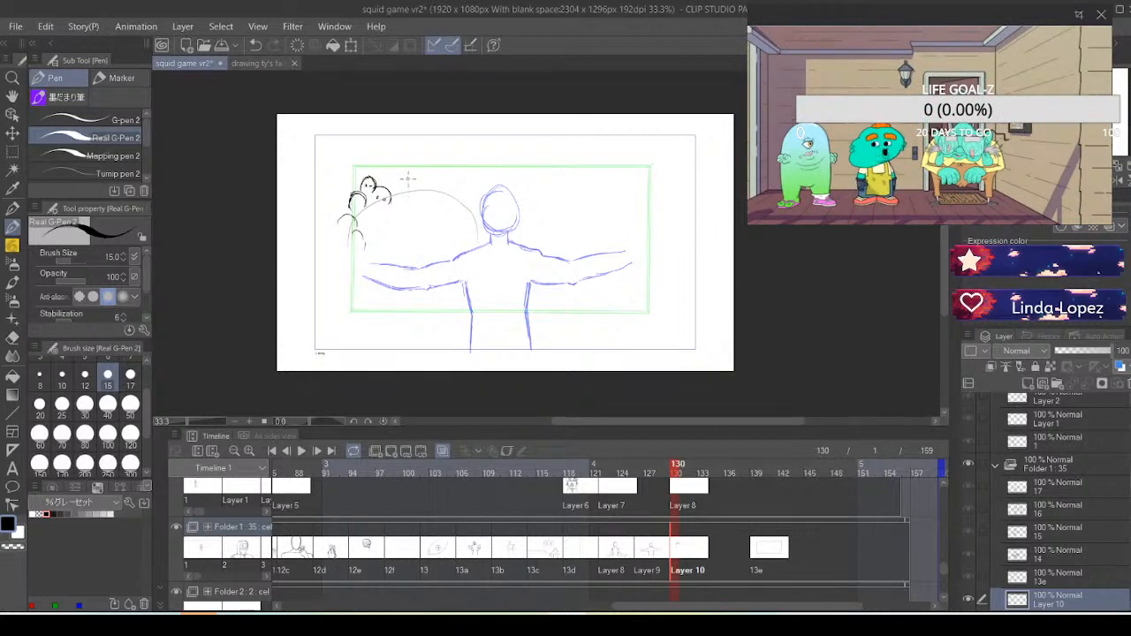
key(ctrl+z)
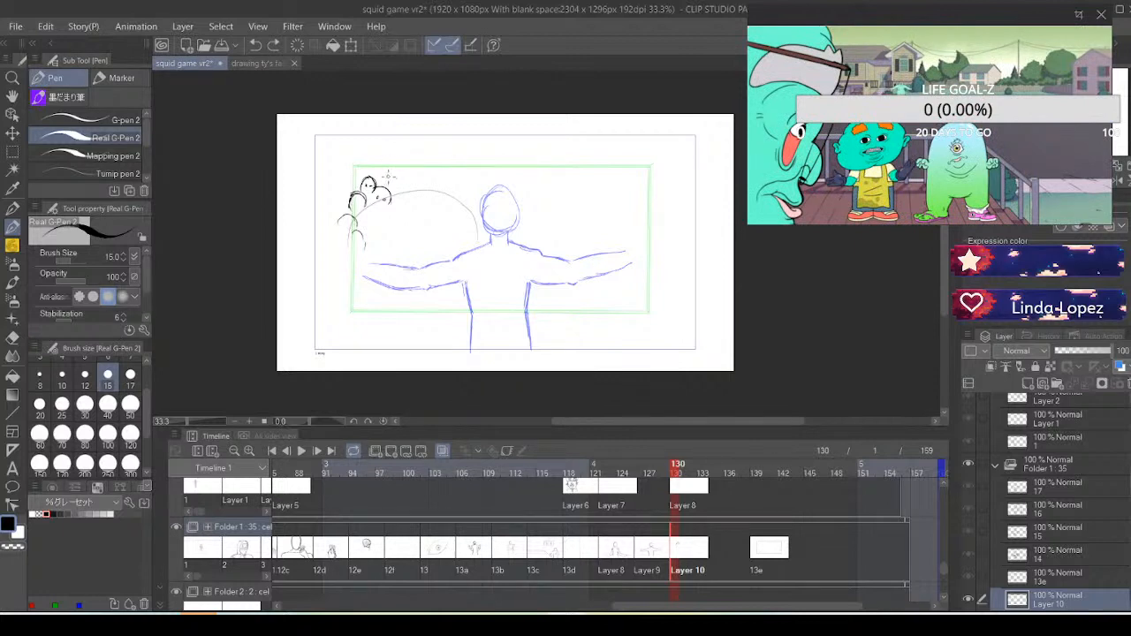
mouse_move(380, 184)
mouse_down()
mouse_move(437, 175)
mouse_move(459, 189)
mouse_up()
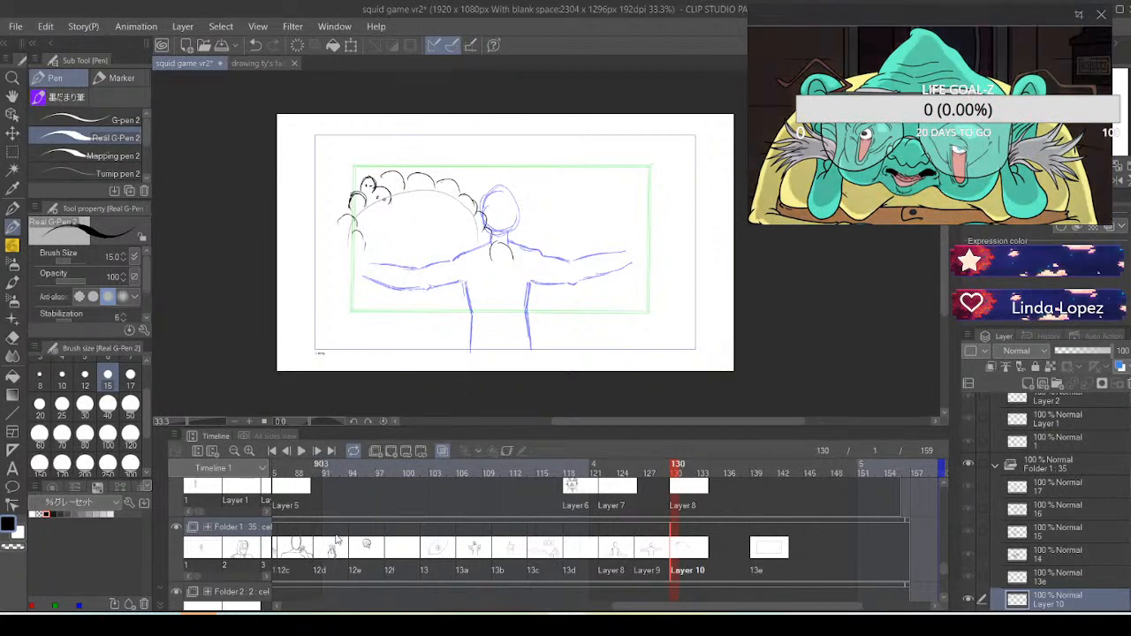
Select the frame 130 cel on the track above Folder 1 and set the onion skin to 2 previous cels
mouse_move(649, 607)
mouse_down()
mouse_move(584, 610)
mouse_move(641, 610)
mouse_up()
click(591, 491)
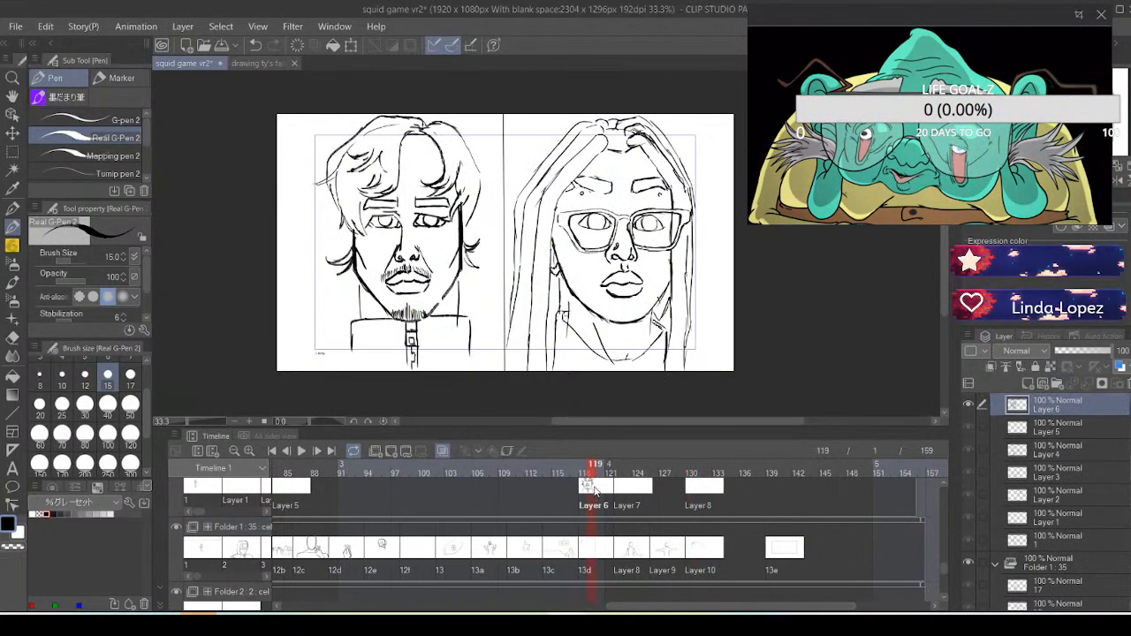
click(632, 491)
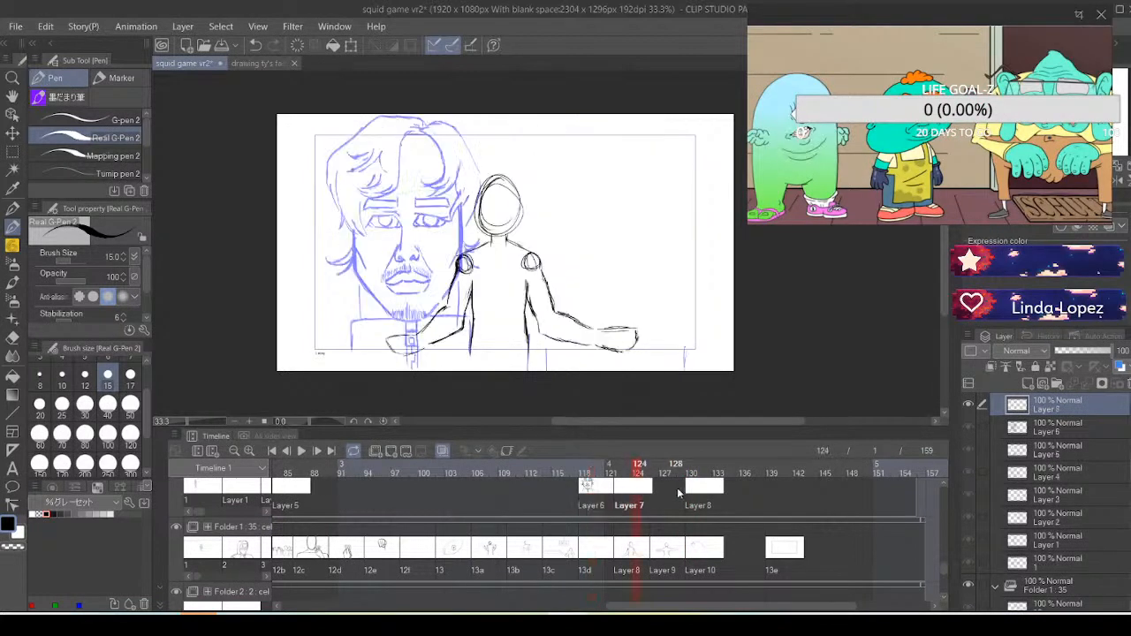
click(692, 492)
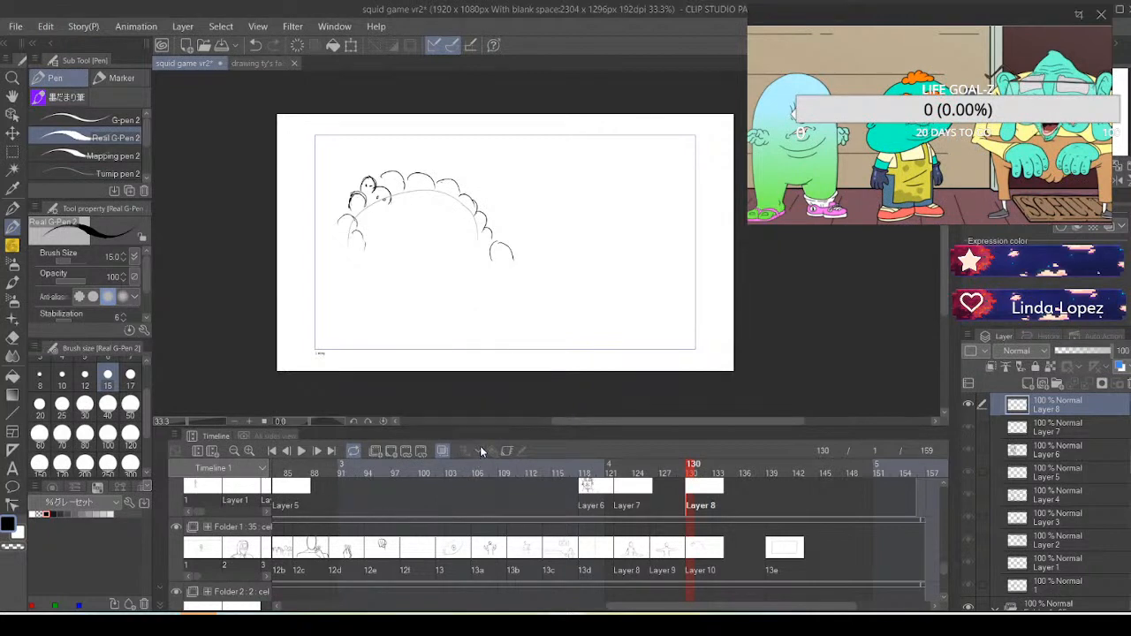
click(138, 30)
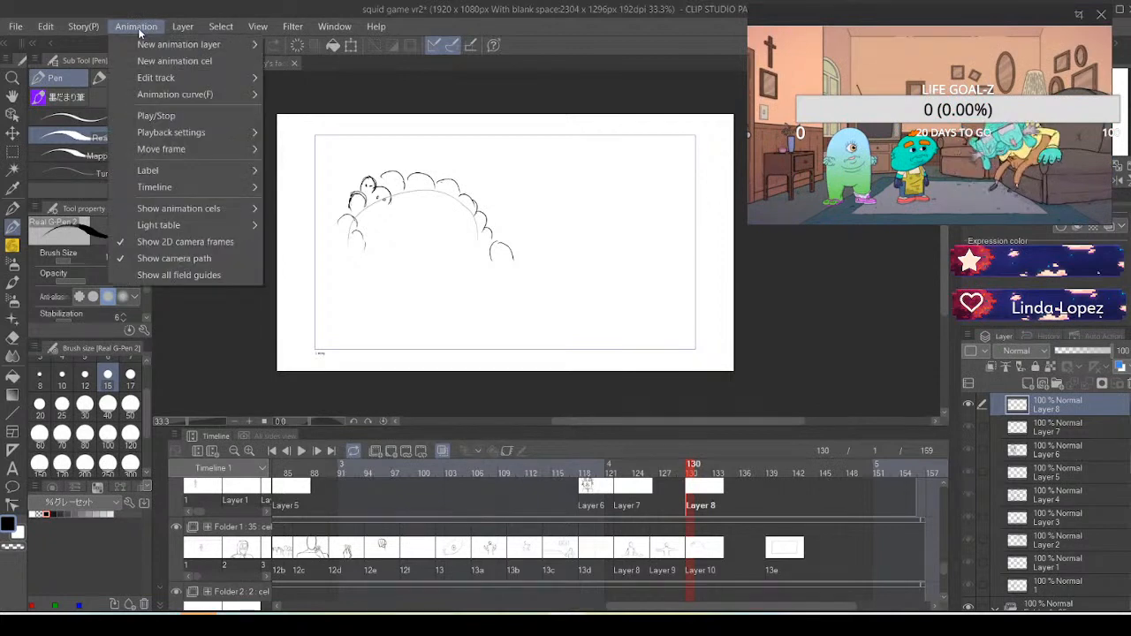
mouse_move(215, 188)
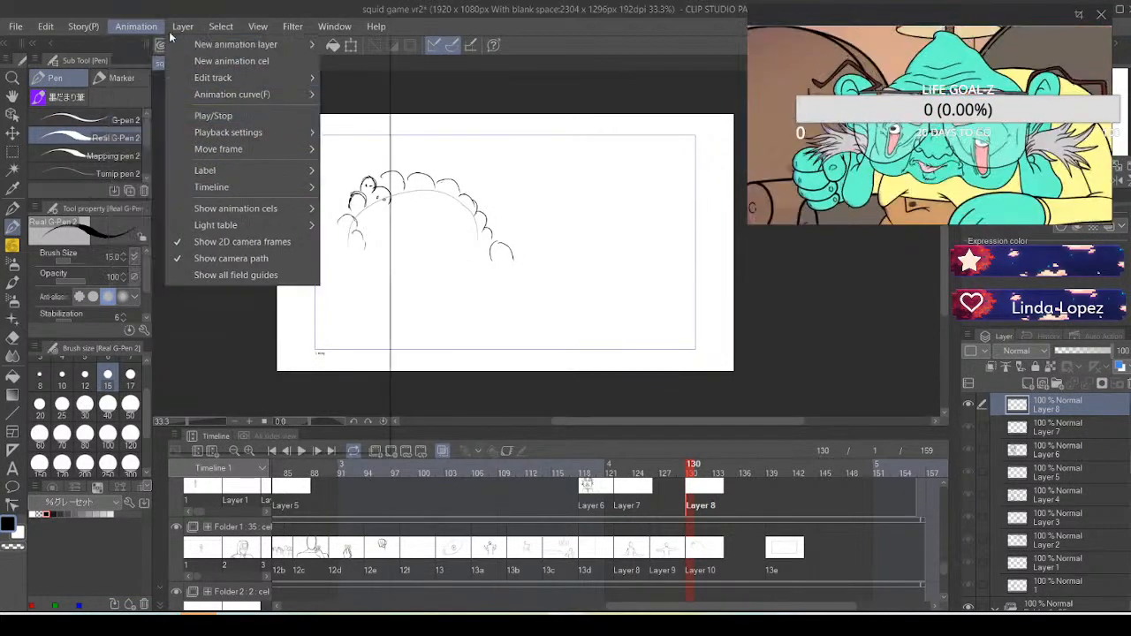
mouse_move(171, 28)
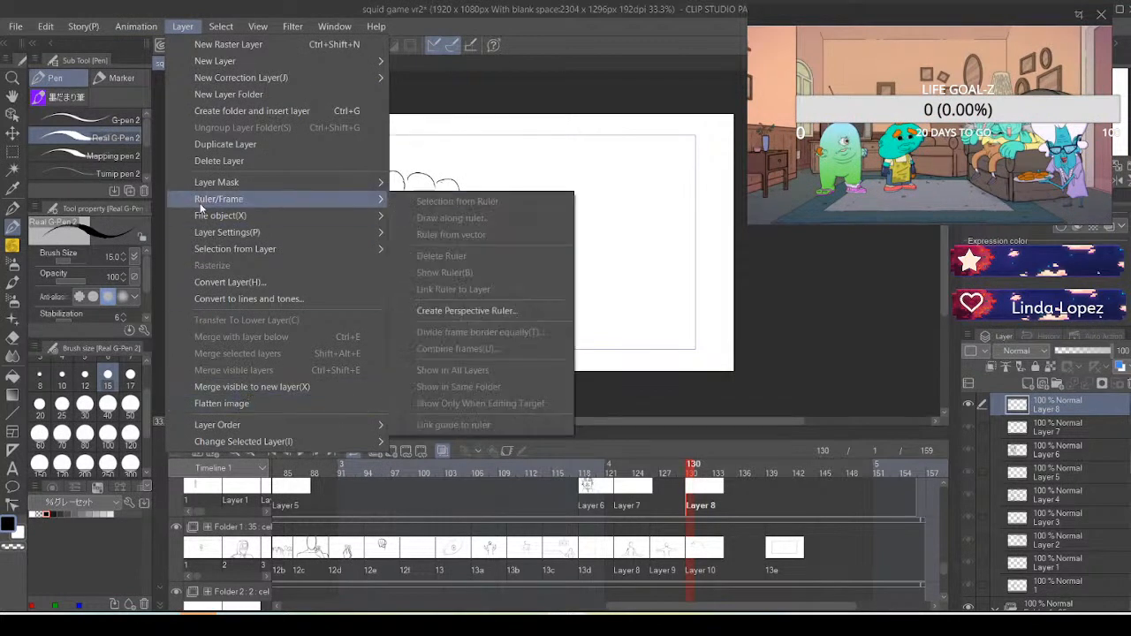
mouse_move(224, 221)
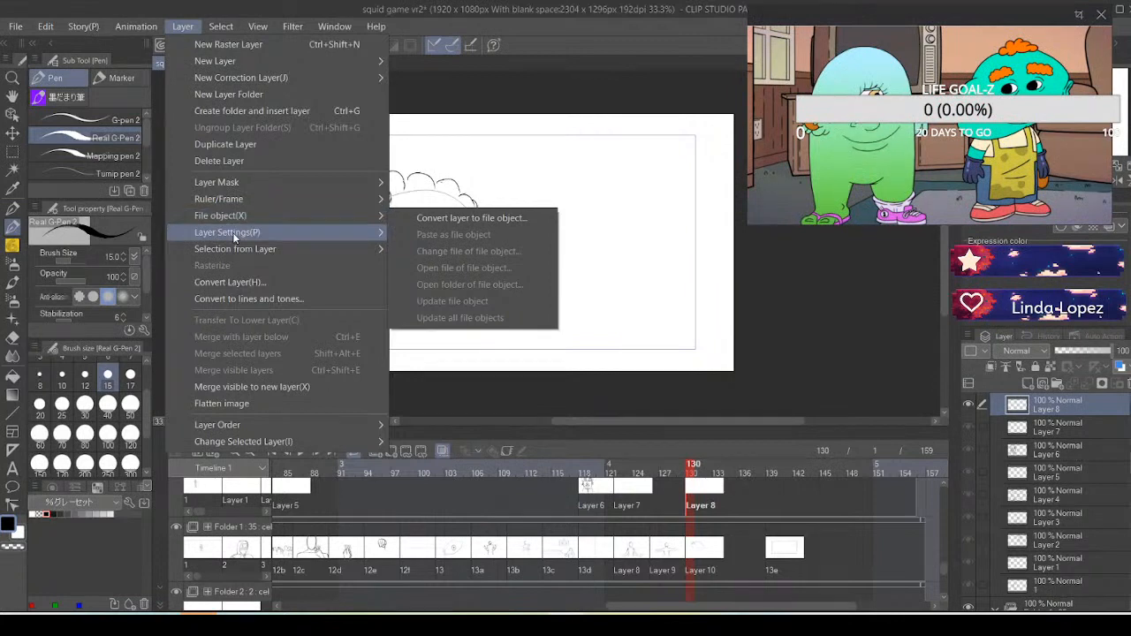
mouse_move(265, 26)
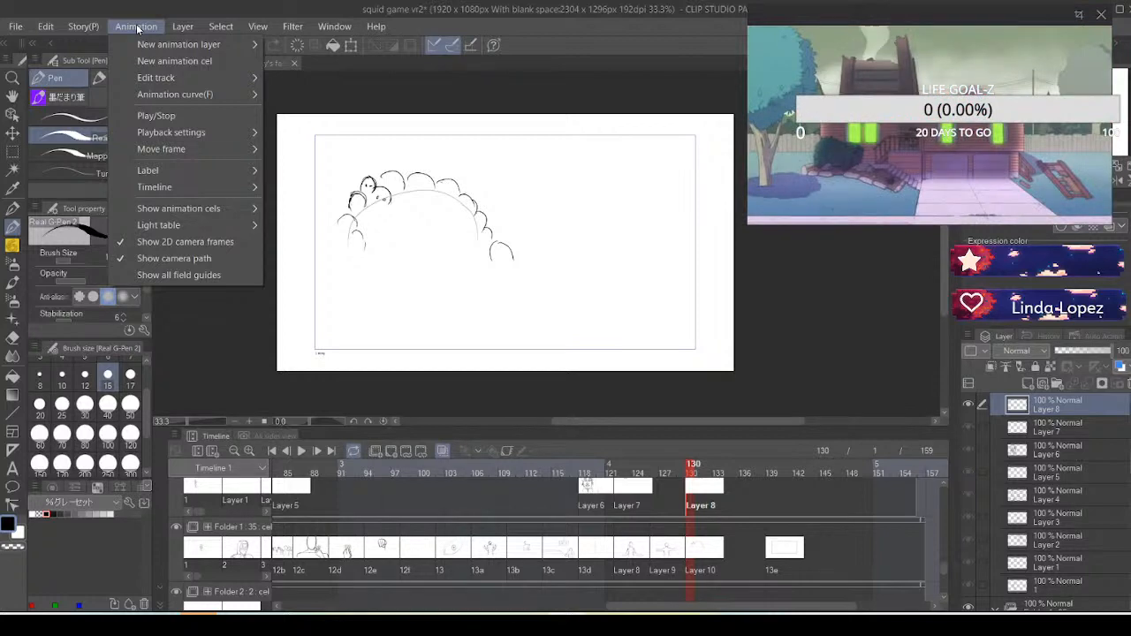
mouse_move(189, 207)
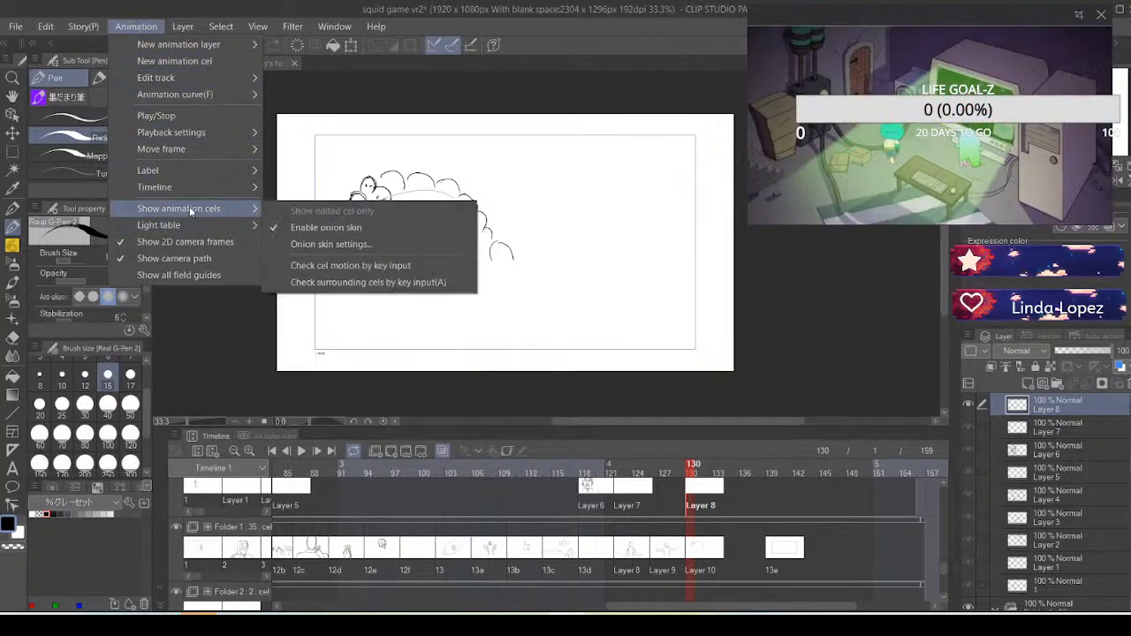
click(304, 244)
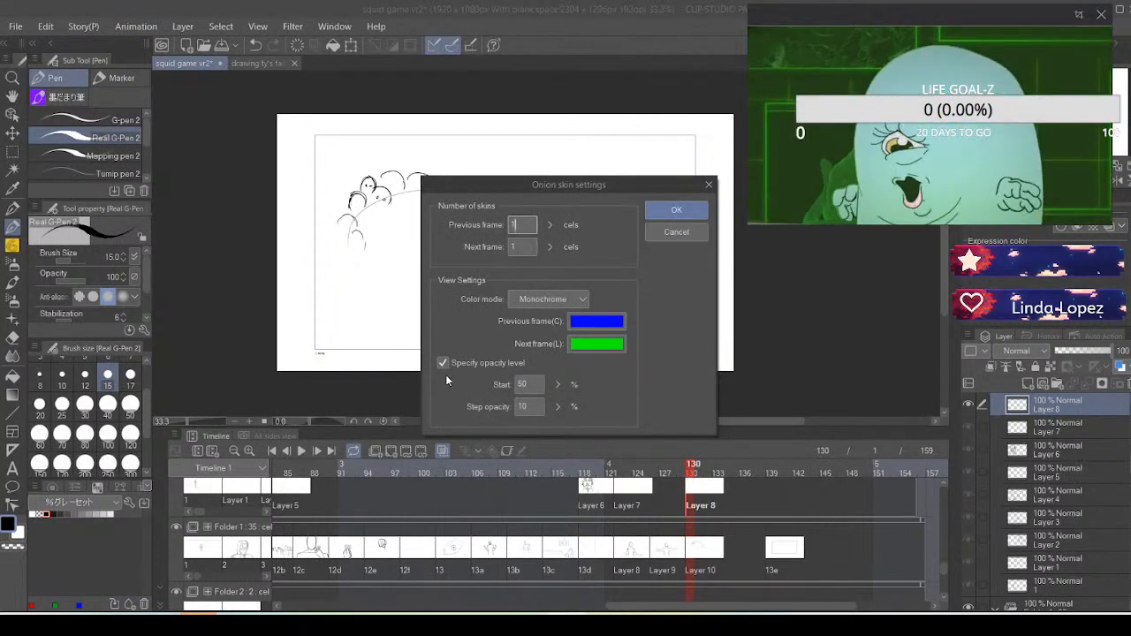
key(BackSpace)
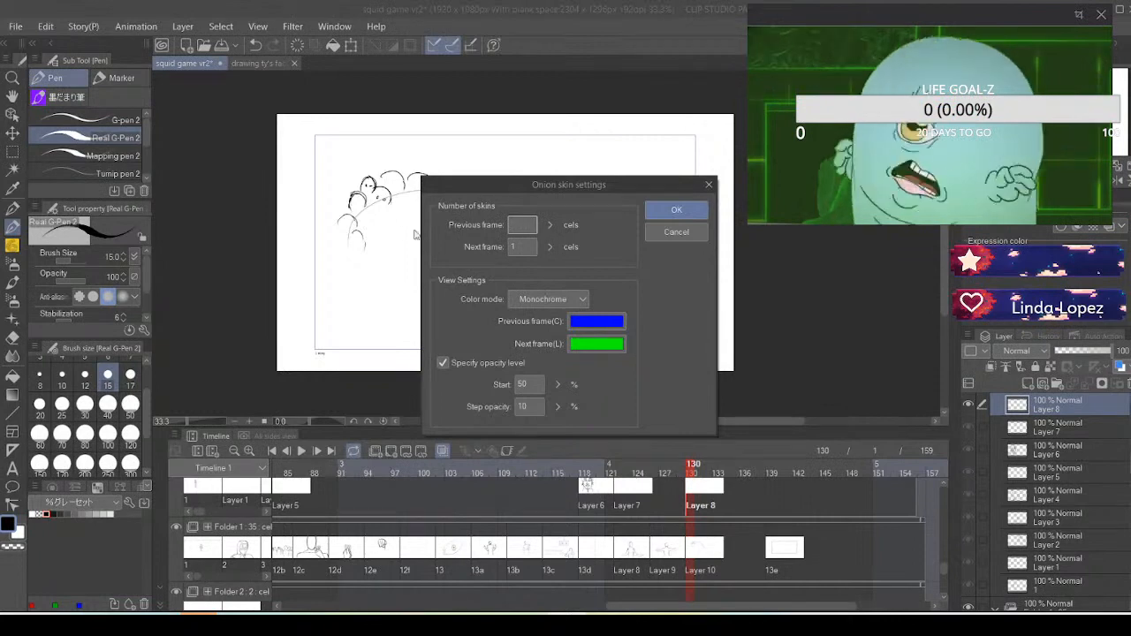
text(2)
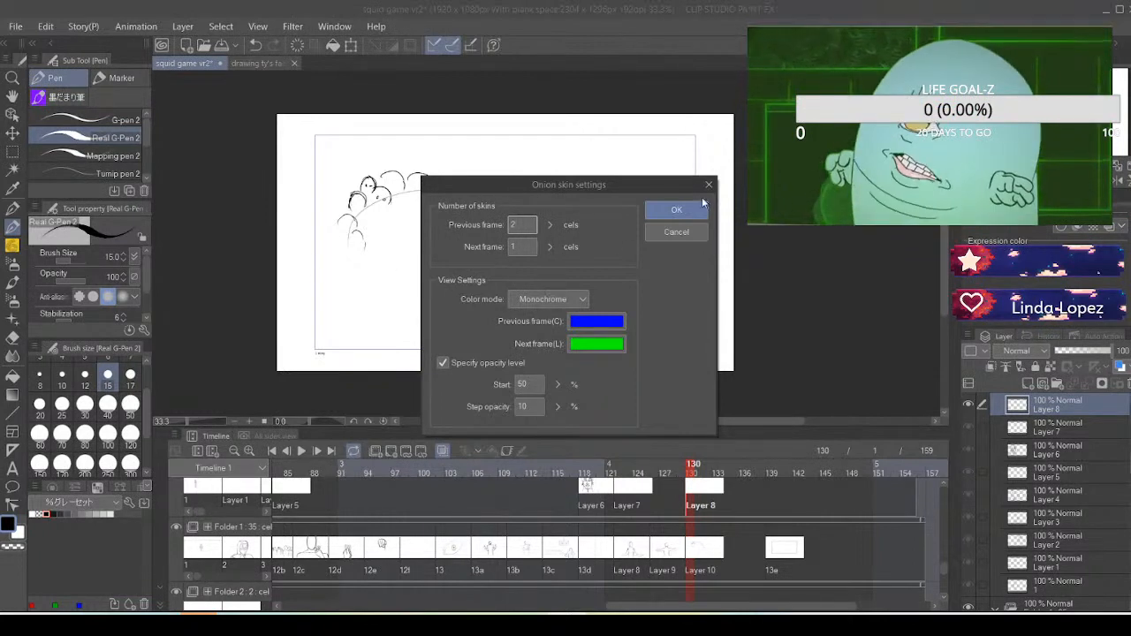
key(Return)
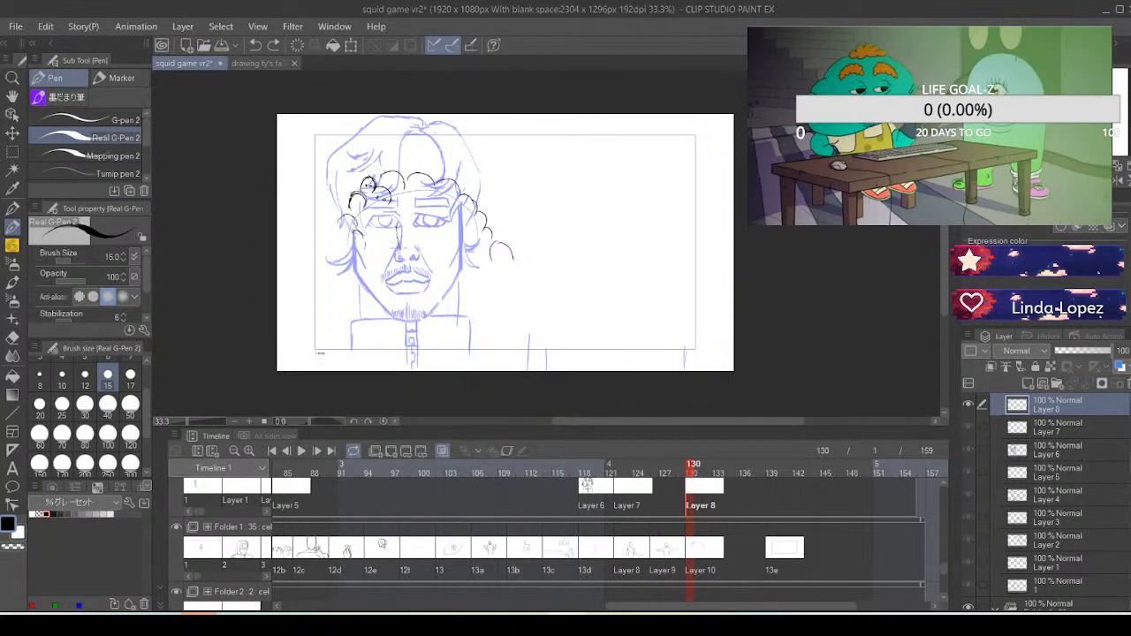
Set the brush size to 17 and sketch a small oval head with a short neck beneath the row of arcs
click(129, 374)
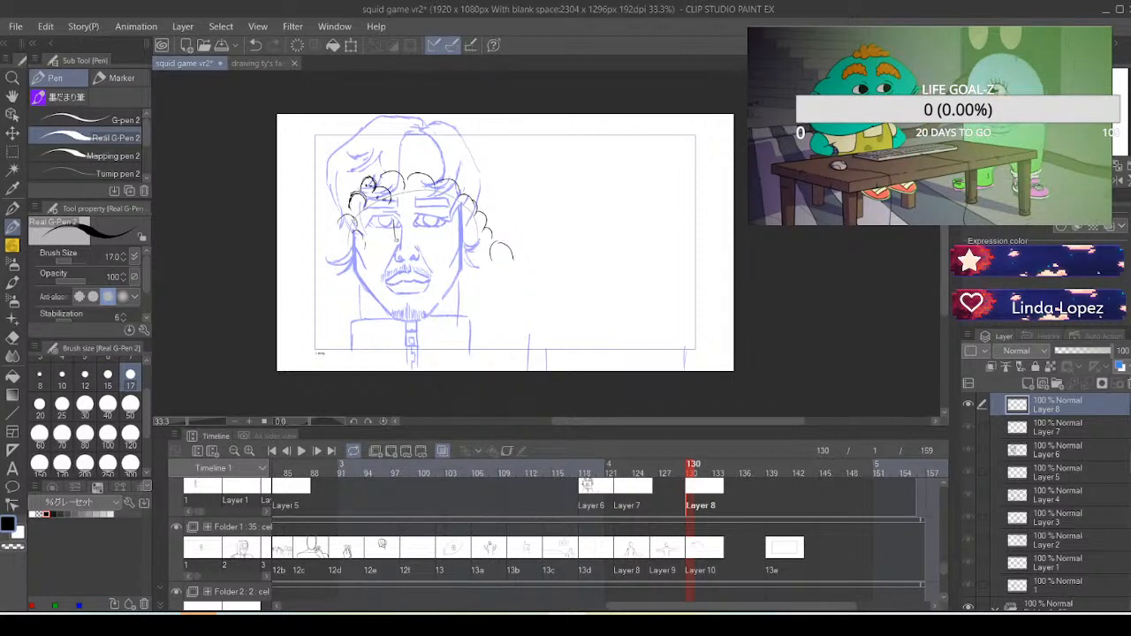
mouse_move(396, 237)
mouse_down()
mouse_move(418, 250)
mouse_move(427, 238)
mouse_up()
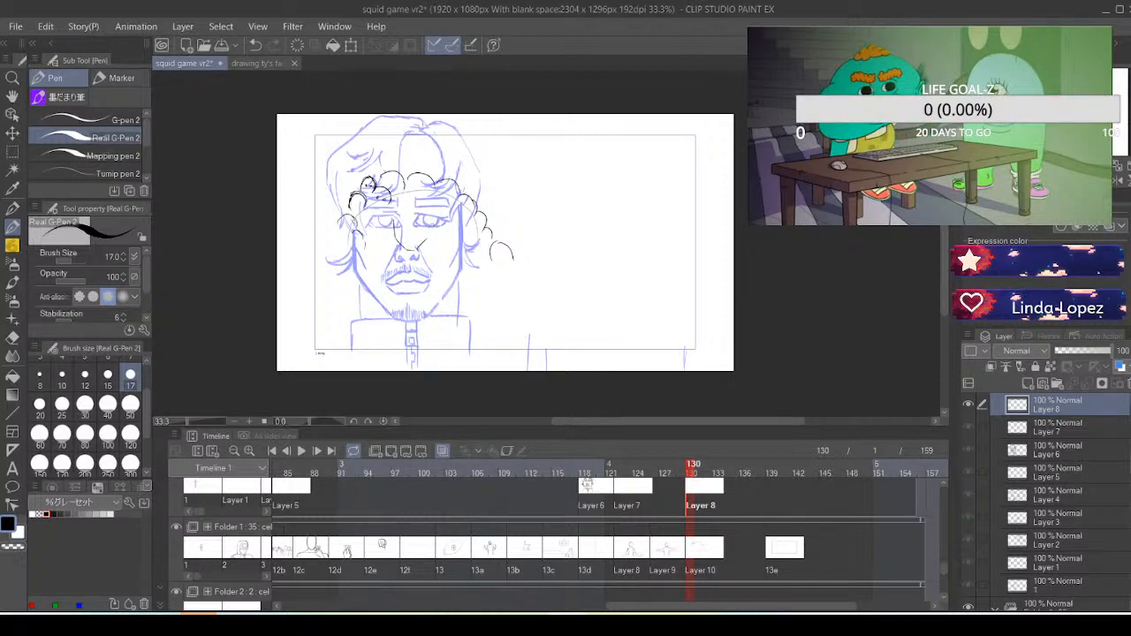
key(ctrl+z)
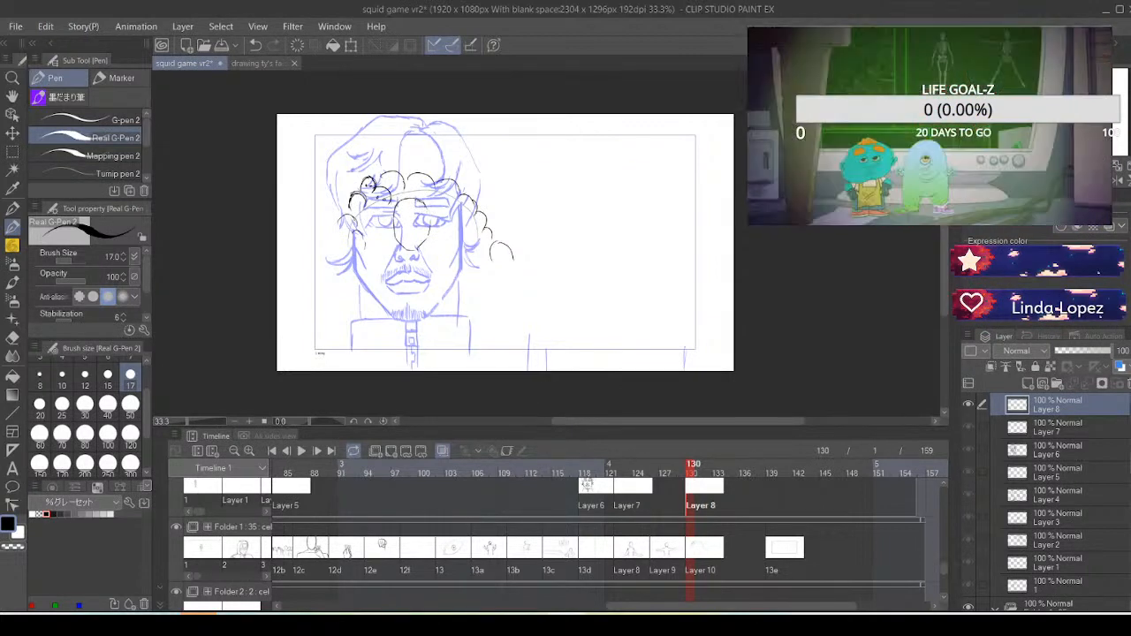
key(ctrl+z)
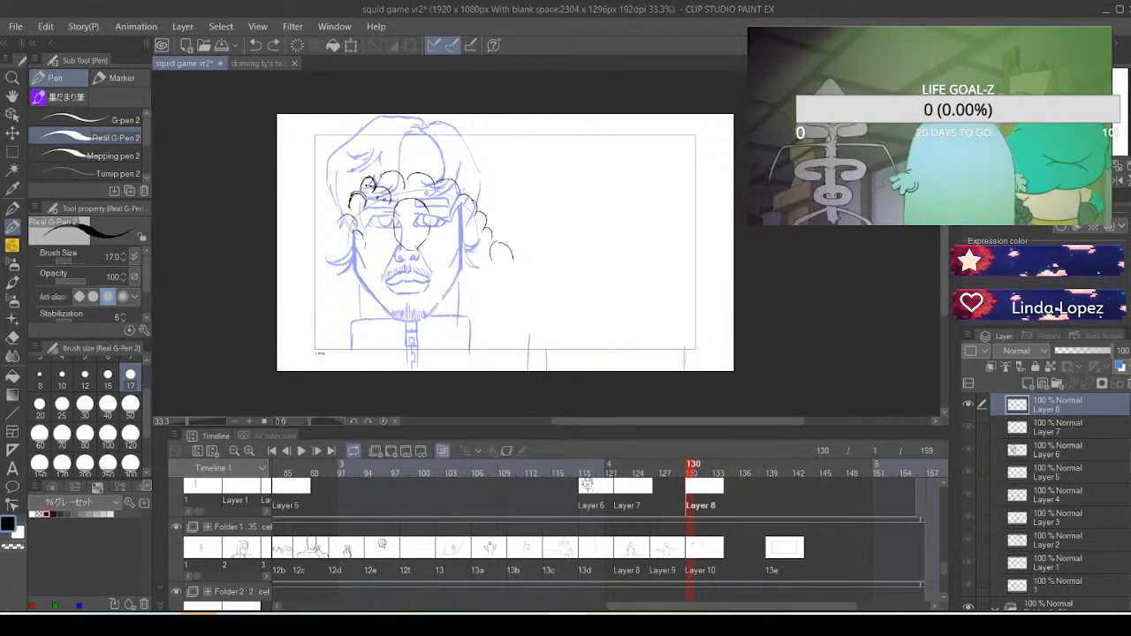
drag(421, 201, 429, 222)
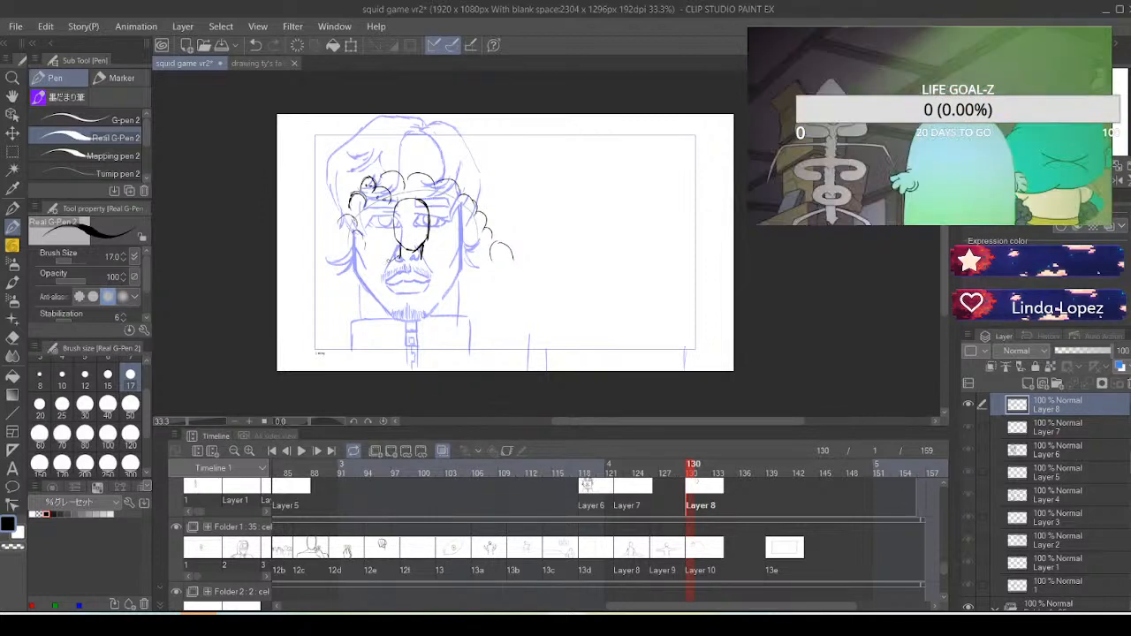
Sketch sloping shoulders from the neck and extend the body's outer side lines toward the canvas's lower edge
drag(385, 265, 401, 255)
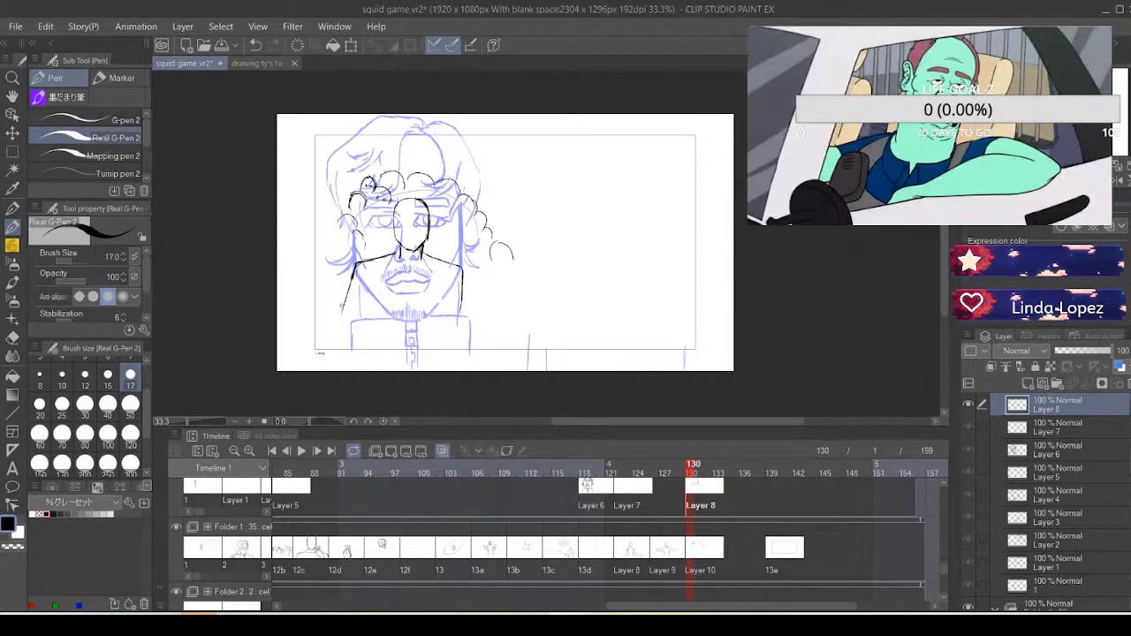
drag(354, 275, 345, 328)
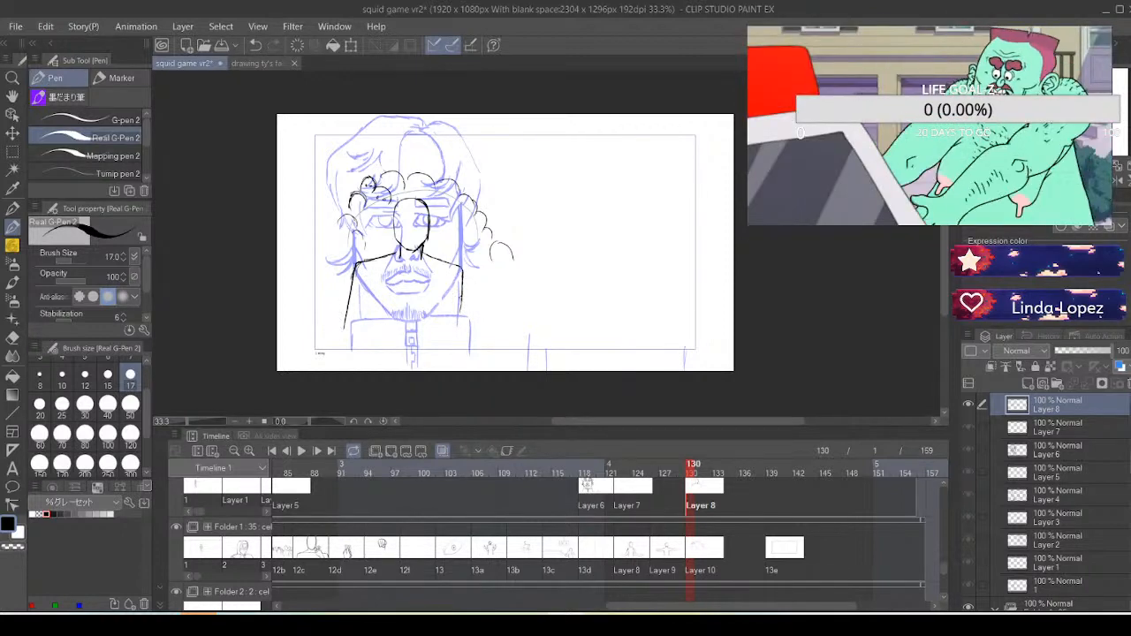
drag(462, 277, 459, 334)
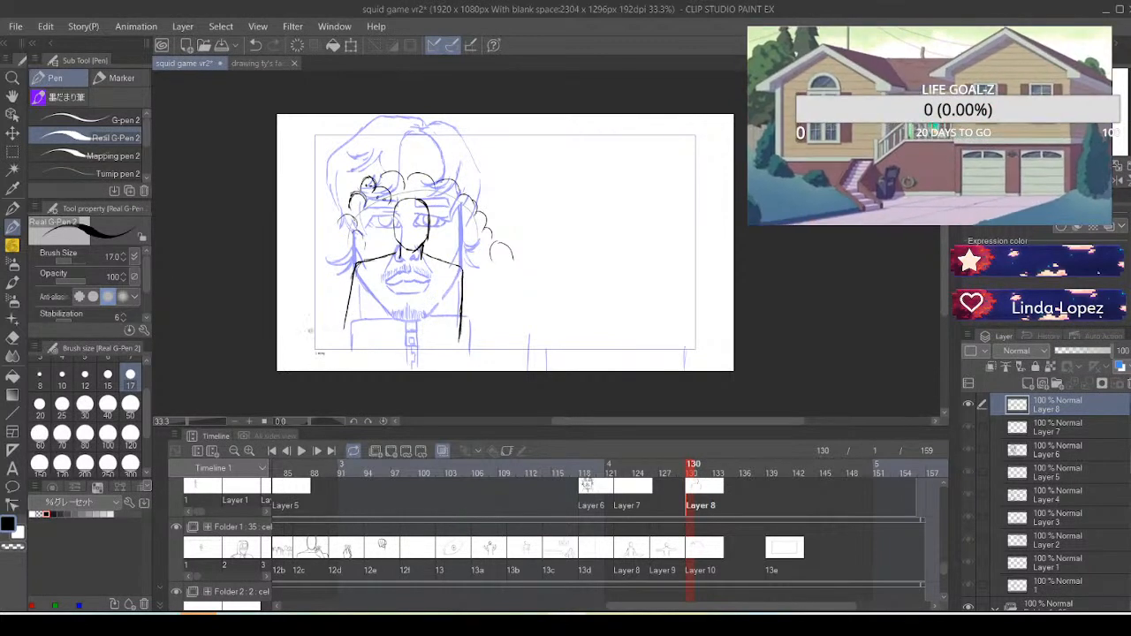
drag(345, 326, 342, 335)
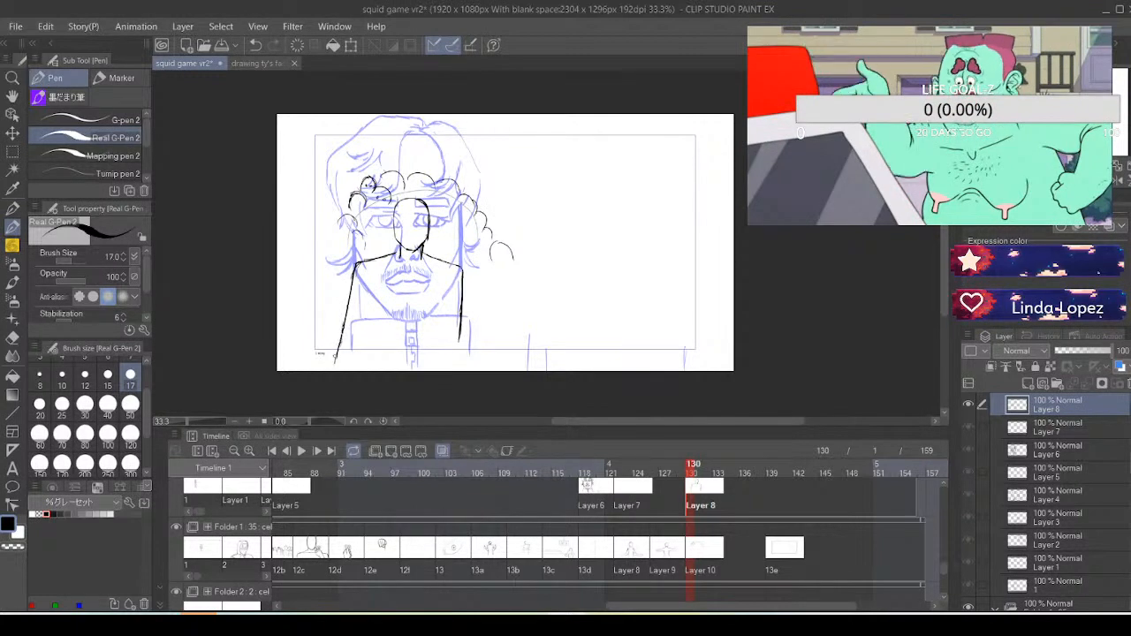
drag(344, 331, 338, 346)
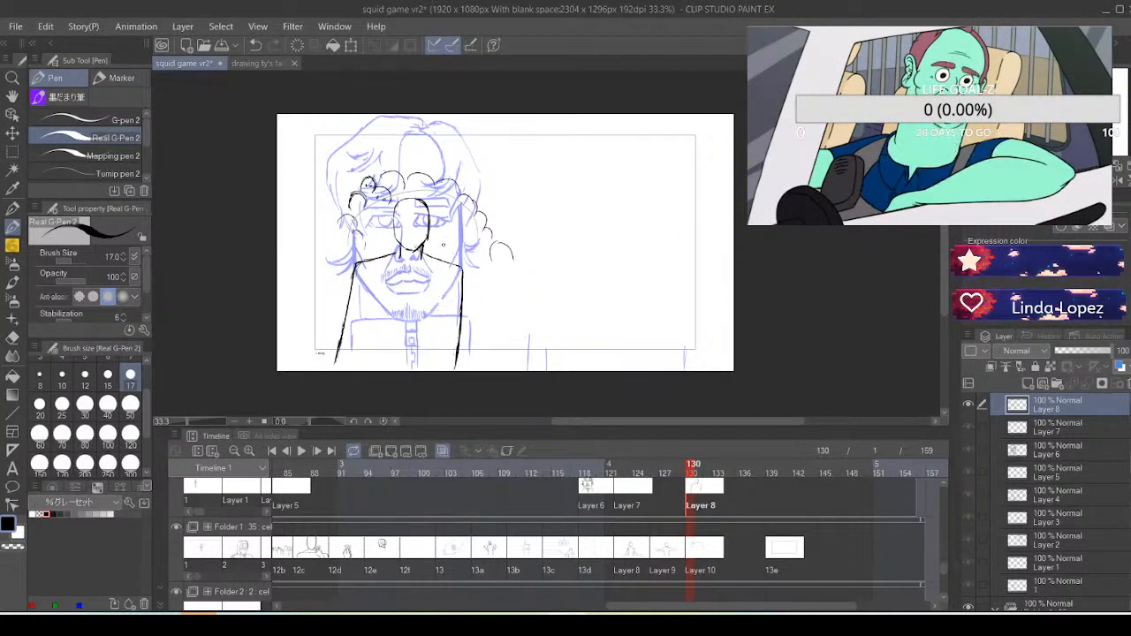
Undo the lower side strokes and redraw the body's outer sides from the shoulders down to the frame's lower border
key(ctrl+z)
key(ctrl+z)
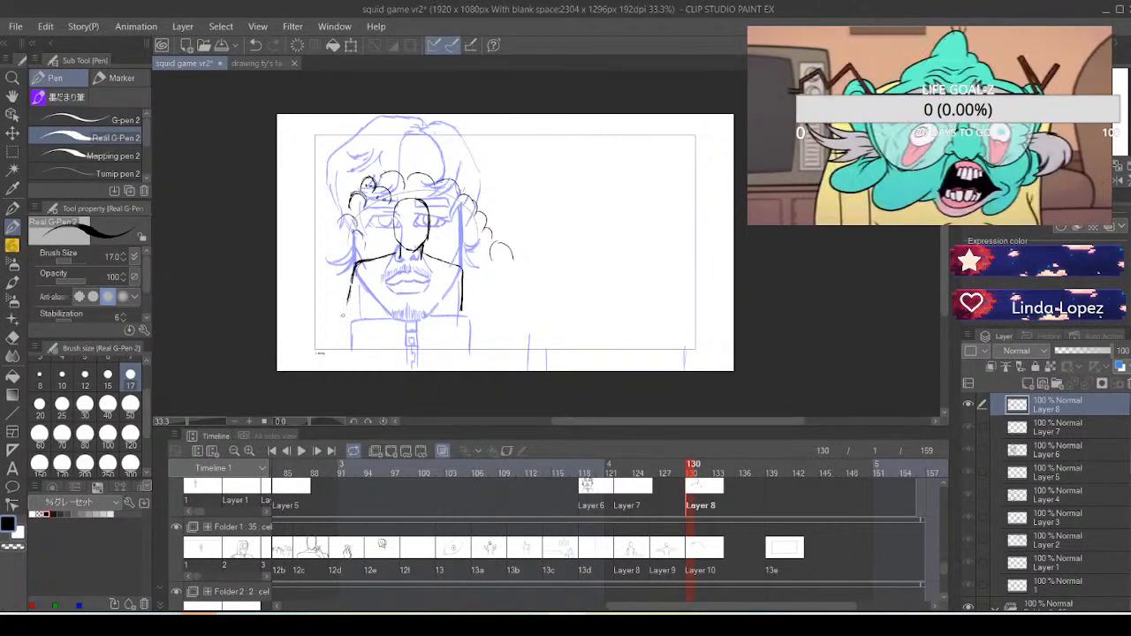
drag(342, 315, 336, 344)
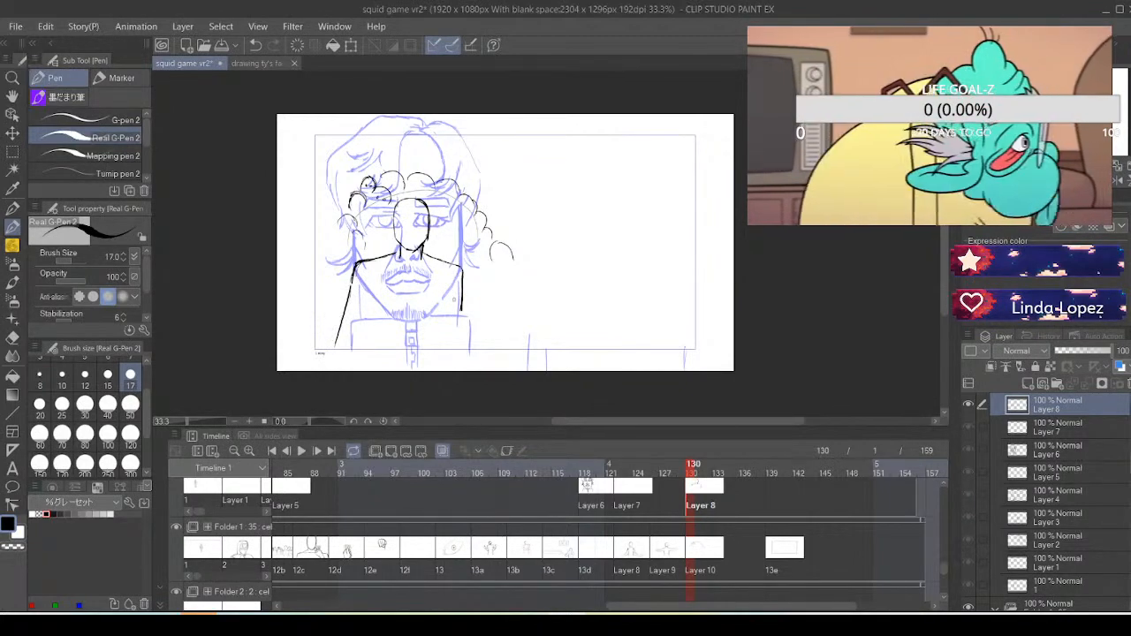
key(ctrl+z)
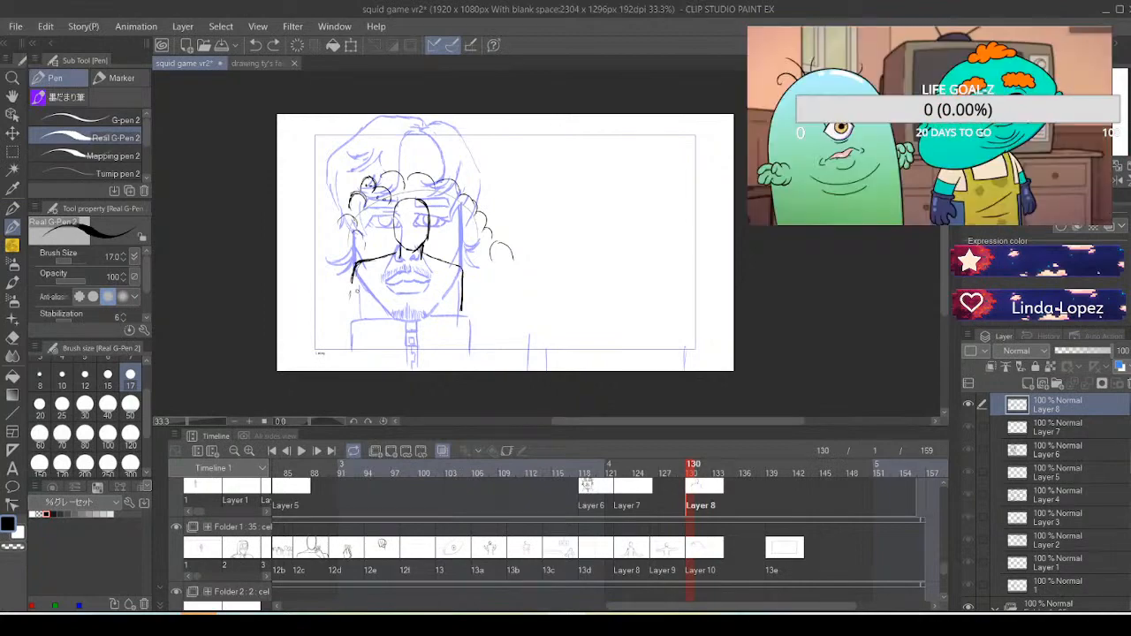
drag(351, 269, 341, 345)
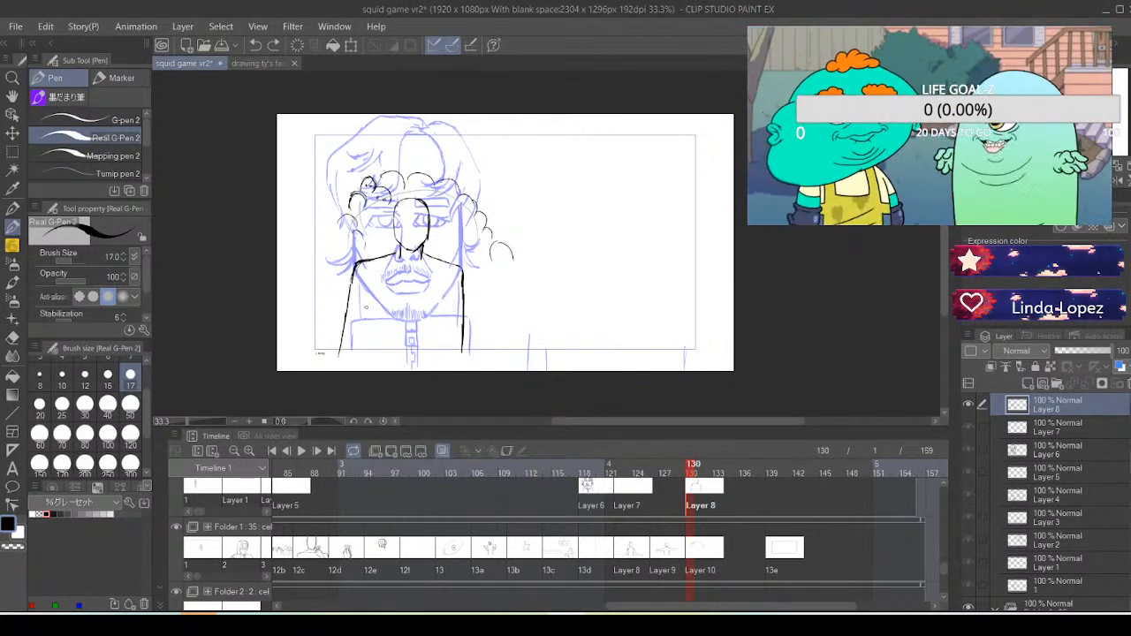
Sketch the collarbones, chest contour with its centre line, and the torso's inner side lines below the shoulders
drag(364, 300, 362, 319)
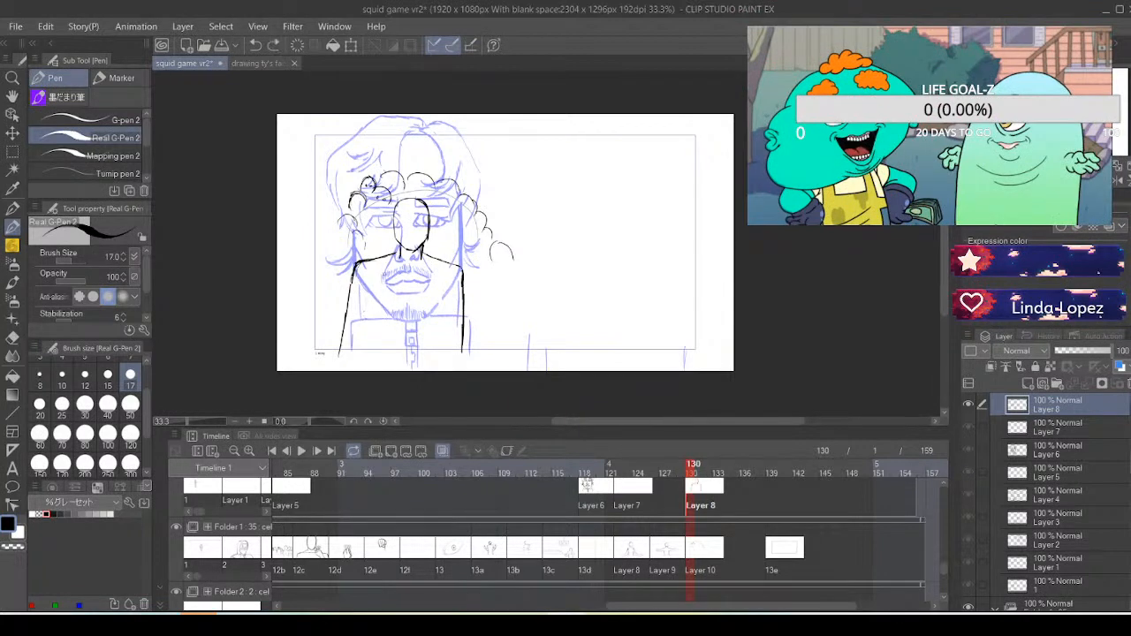
drag(386, 266, 413, 276)
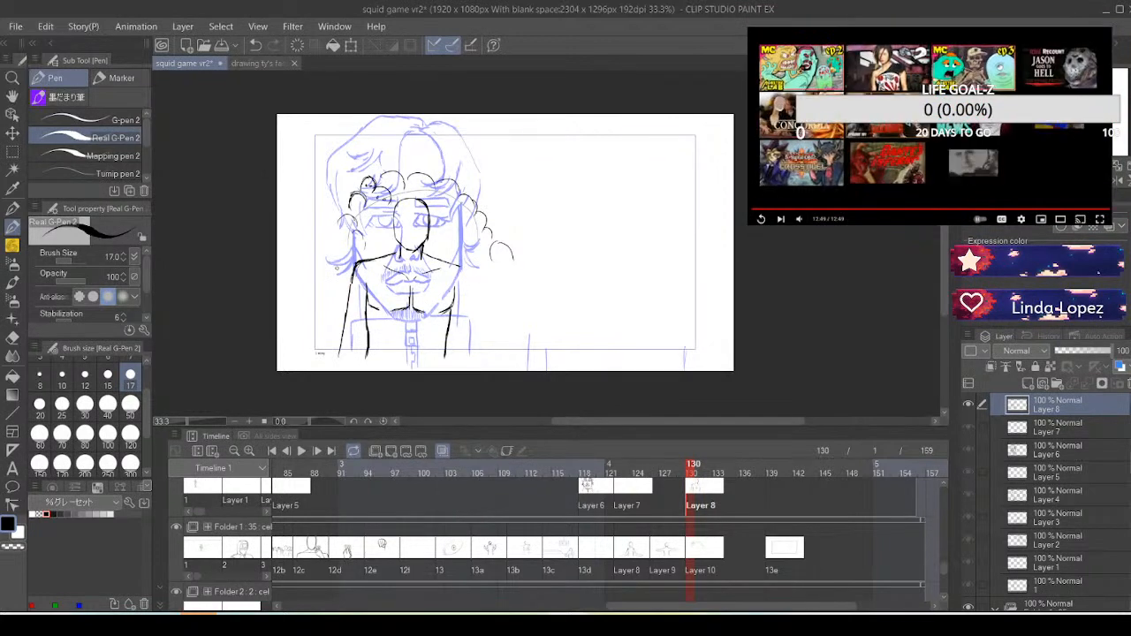
Remove the left-hand outer side line and redraw that shoulder with an arm hanging down beside the torso
drag(365, 269, 356, 269)
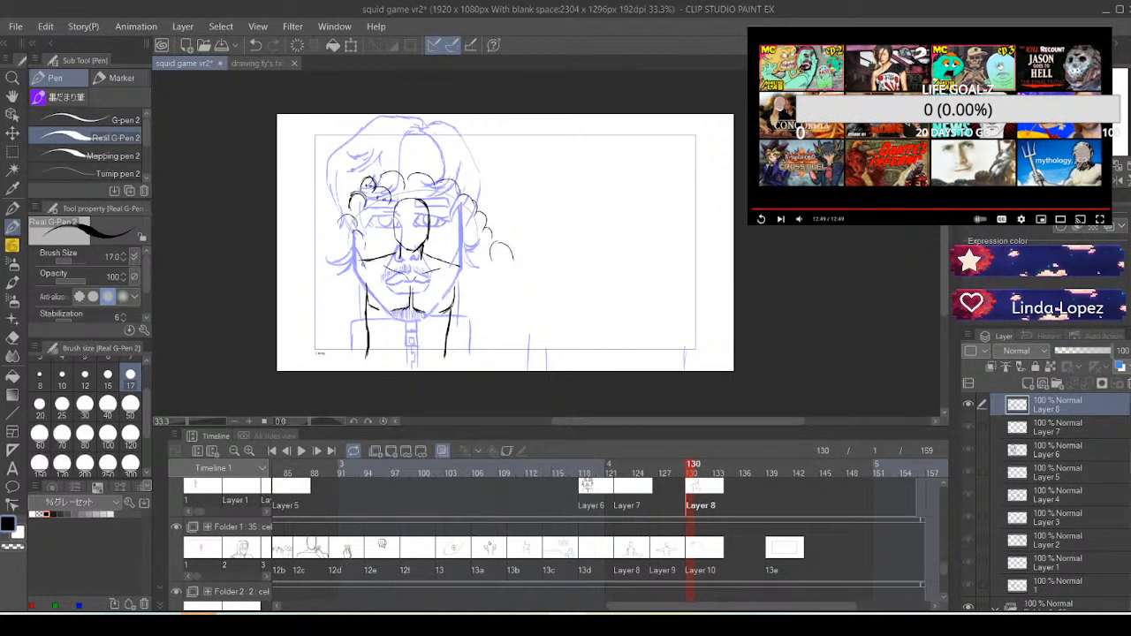
mouse_move(355, 258)
mouse_down()
mouse_move(370, 259)
mouse_move(350, 277)
mouse_move(369, 261)
mouse_move(350, 279)
mouse_move(328, 361)
mouse_move(333, 347)
mouse_up()
mouse_move(367, 311)
mouse_down()
mouse_move(340, 286)
mouse_move(344, 218)
mouse_move(348, 364)
mouse_up()
key(ctrl+z)
Redraw the right-hand shoulder and the outer line of its hanging arm down to the canvas's lower edge, undoing the unsatisfactory strokes
mouse_move(462, 266)
mouse_down()
mouse_move(458, 276)
mouse_move(471, 267)
mouse_move(472, 278)
mouse_up()
key(ctrl+z)
key(ctrl+z)
key(ctrl+z)
mouse_move(454, 264)
mouse_down()
mouse_move(468, 267)
mouse_move(469, 285)
mouse_move(441, 257)
mouse_move(378, 259)
mouse_move(401, 247)
mouse_move(466, 267)
mouse_move(475, 350)
mouse_up()
key(ctrl+z)
key(ctrl+z)
drag(472, 334, 475, 363)
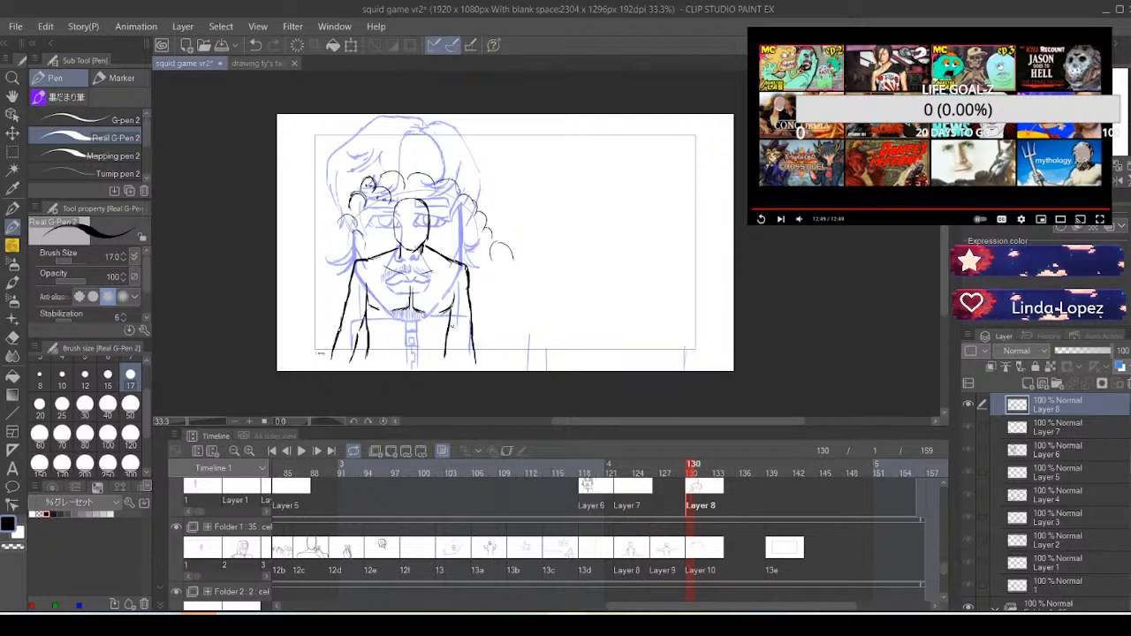
Erase the figure's arms, torso and chest lines, and trim the shoulder lines back to short stubs beside the neck
drag(451, 308, 455, 357)
mouse_move(355, 356)
mouse_down()
mouse_move(346, 361)
mouse_move(361, 329)
mouse_move(351, 361)
mouse_up()
drag(335, 373, 350, 260)
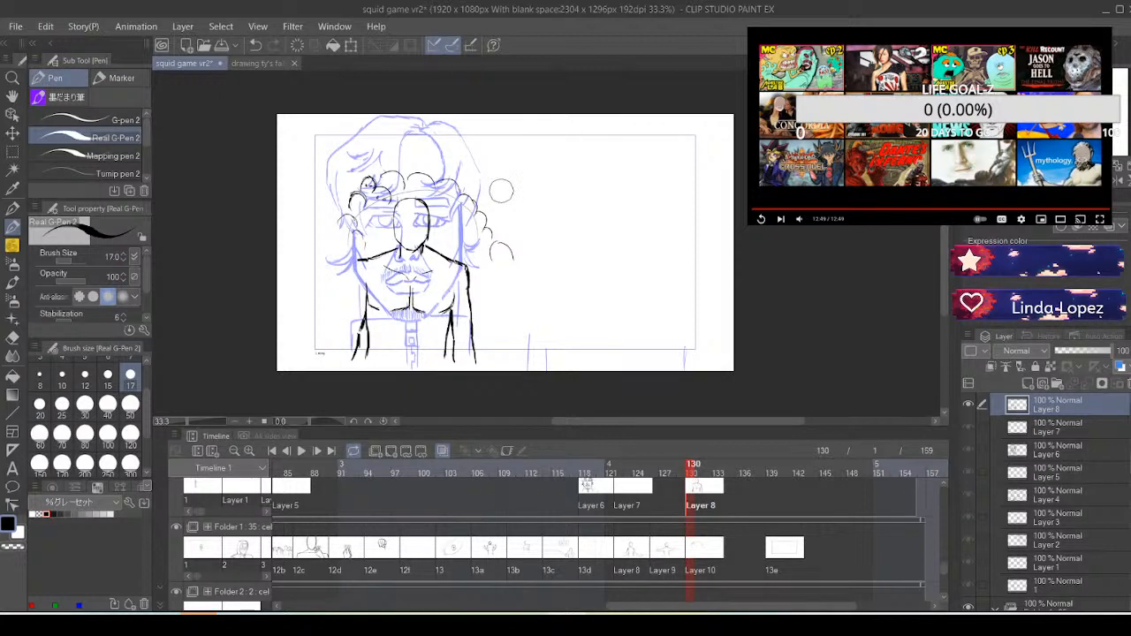
mouse_move(348, 387)
mouse_down()
mouse_move(376, 341)
mouse_move(373, 369)
mouse_move(380, 323)
mouse_move(407, 312)
mouse_move(421, 271)
mouse_move(428, 302)
mouse_move(452, 286)
mouse_move(454, 345)
mouse_move(413, 328)
mouse_move(446, 368)
mouse_move(468, 279)
mouse_up()
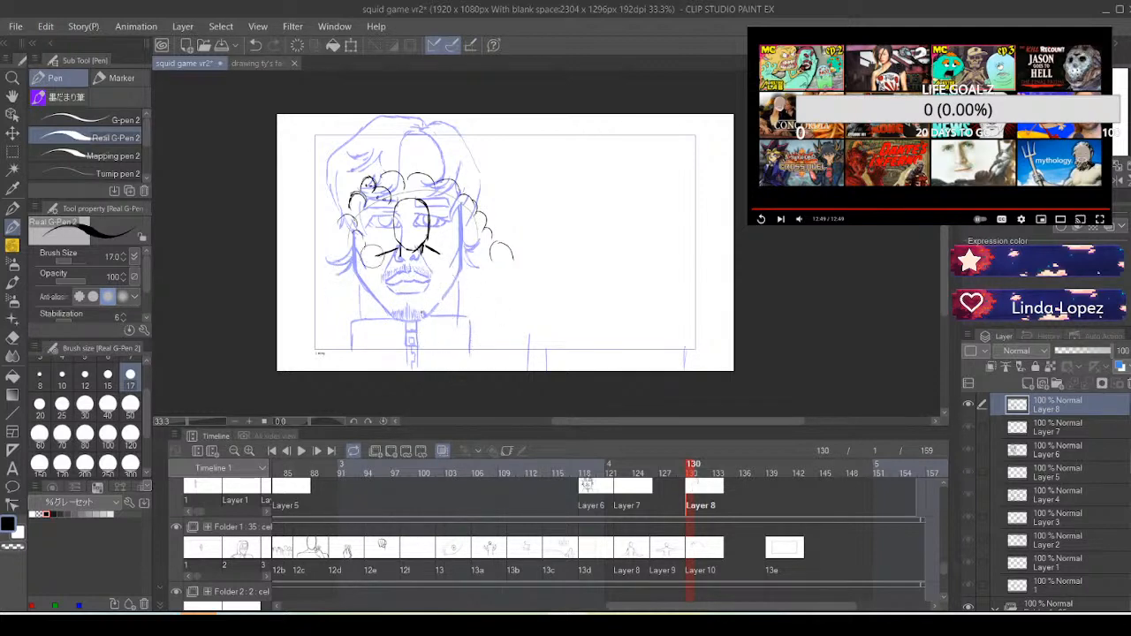
drag(373, 256, 395, 241)
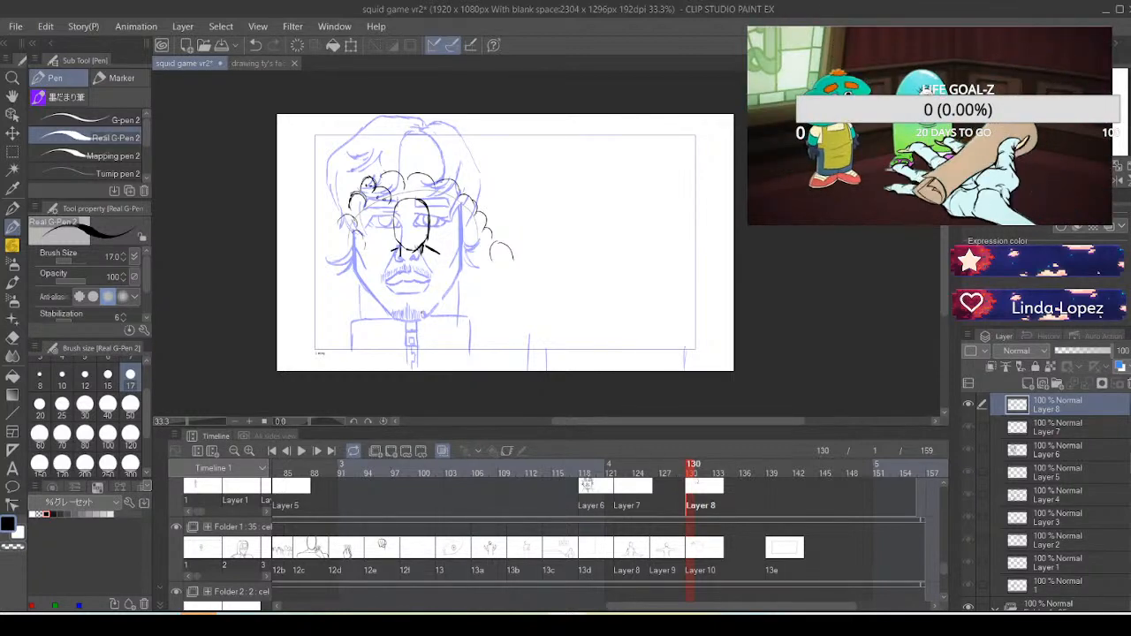
key(alt+Tab)
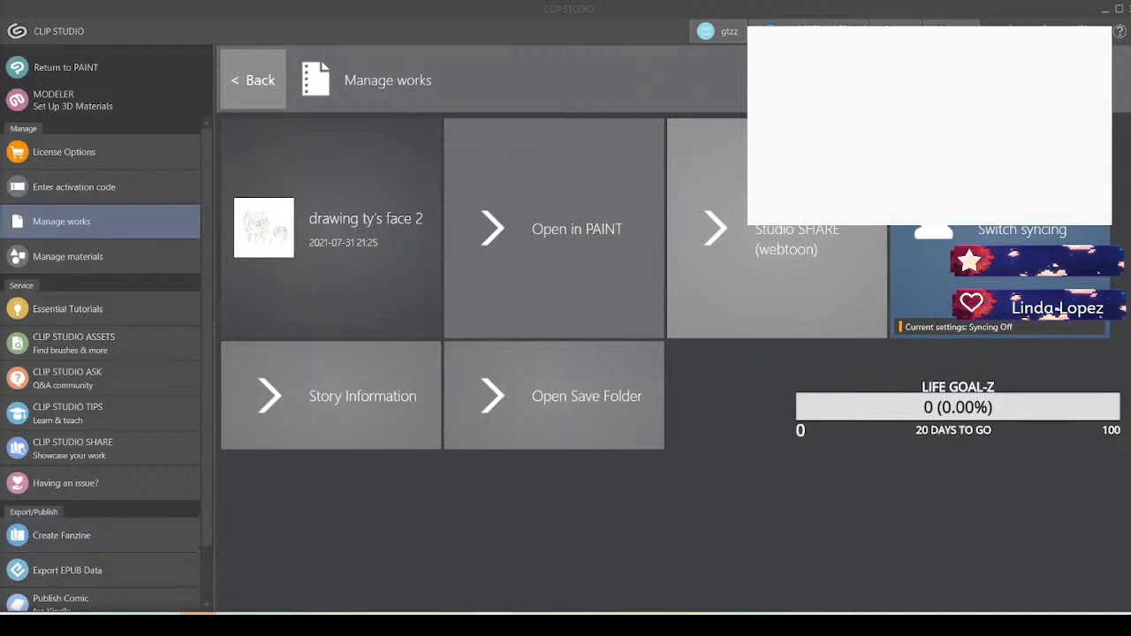
click(407, 624)
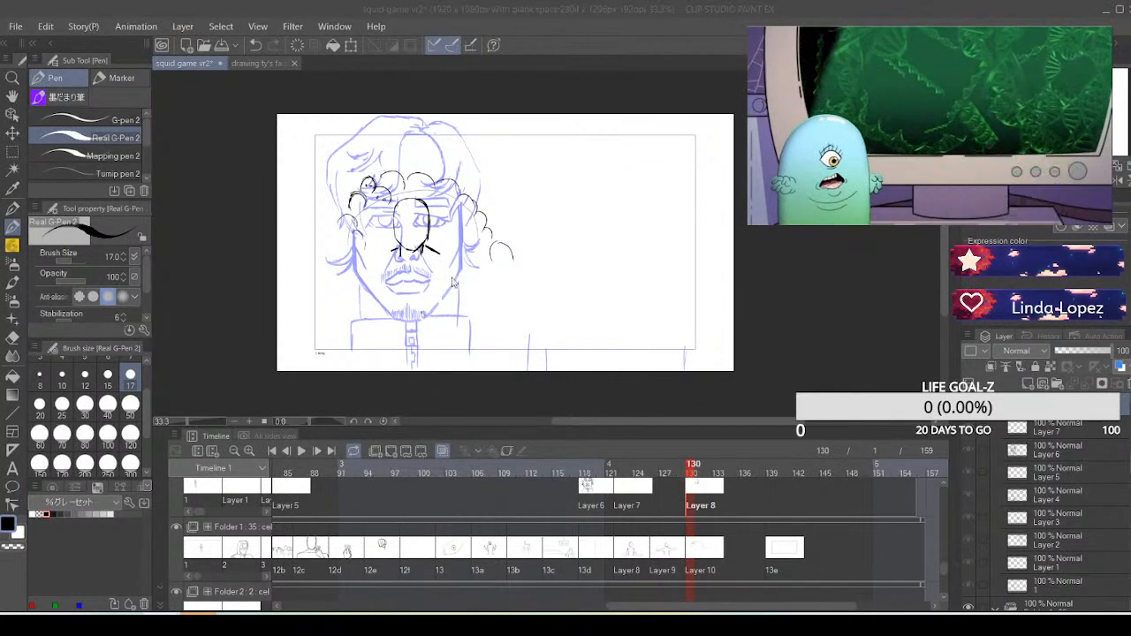
Redraw both shoulders with outer side lines down to the frame's lower border, and start the chest contour with short curves
drag(444, 258, 434, 248)
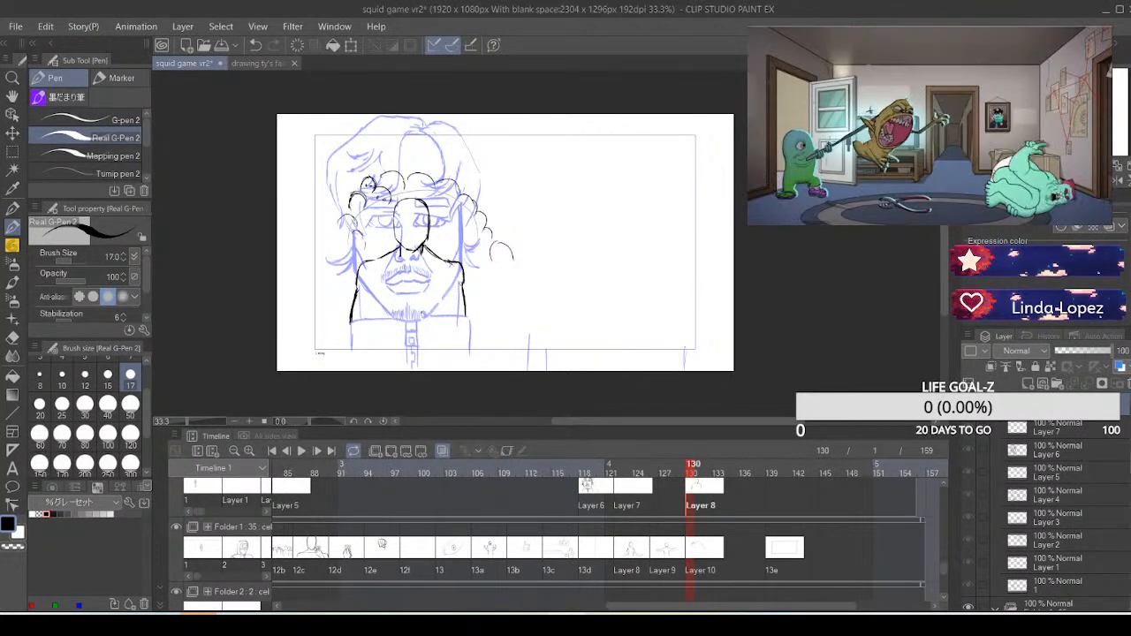
drag(462, 290, 465, 317)
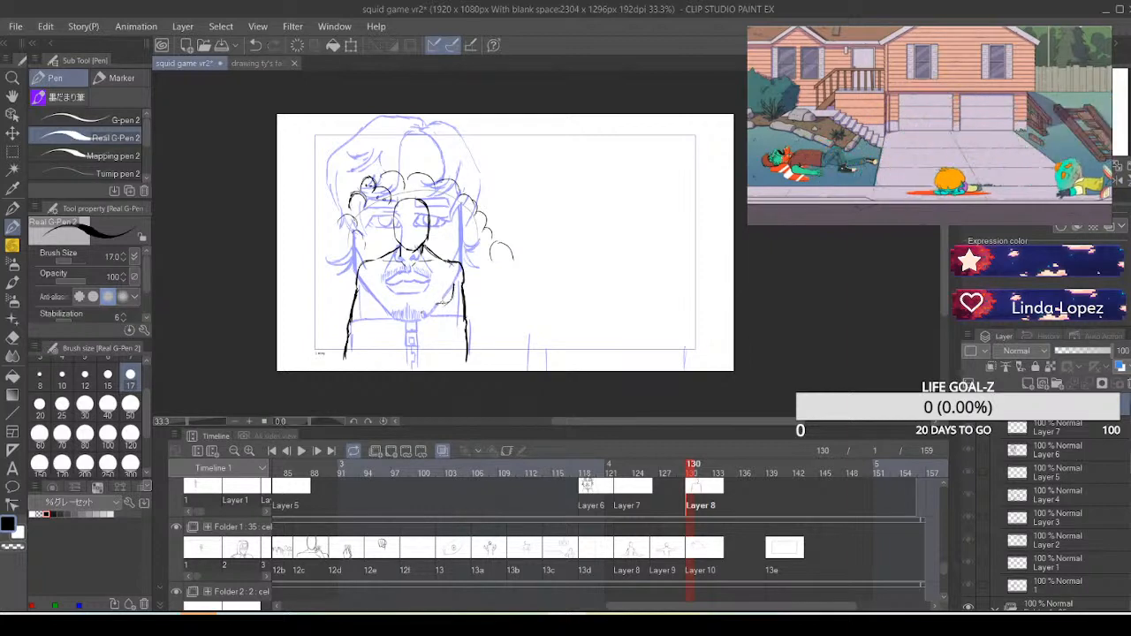
drag(435, 304, 449, 301)
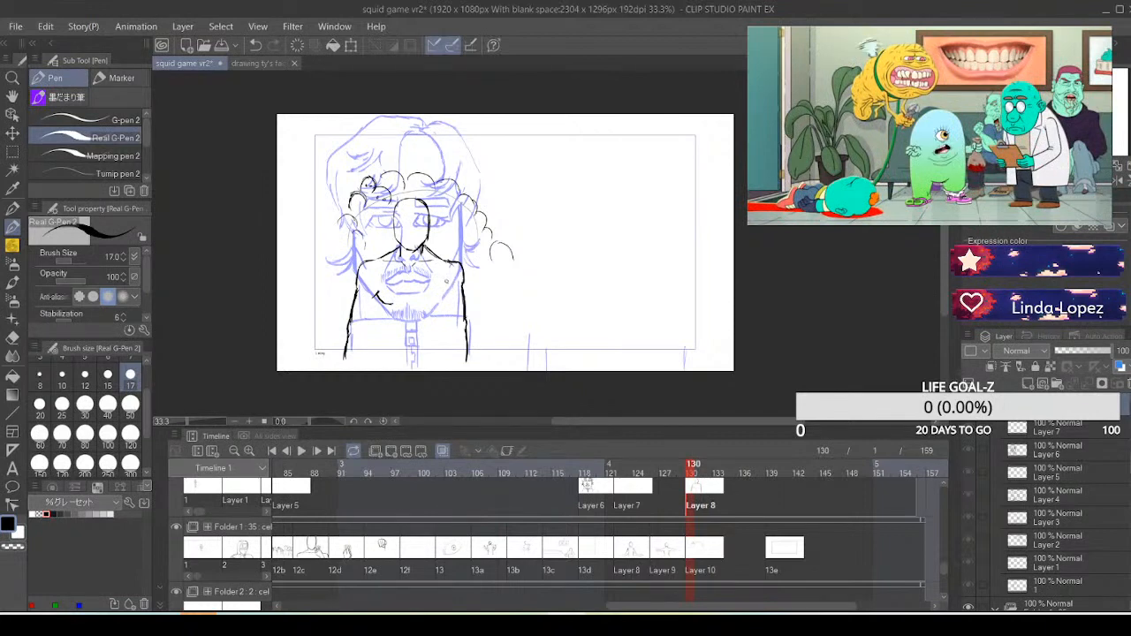
Replace the outer side lines with wider hanging arms, and complete the chest line and the torso's inner side lines
key(ctrl+z)
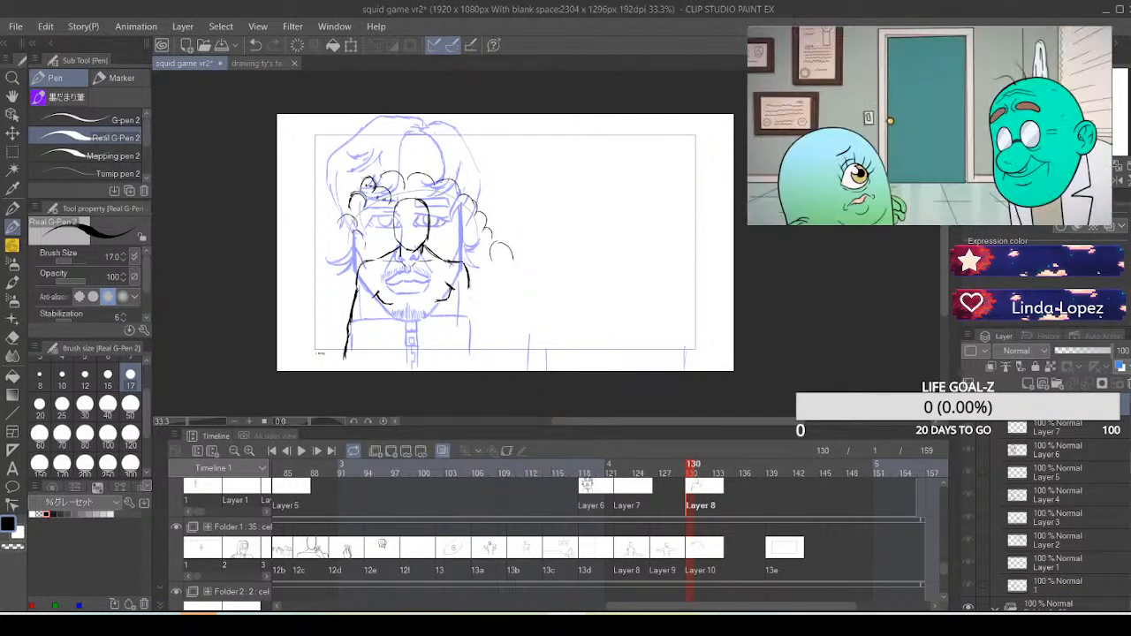
drag(468, 287, 474, 318)
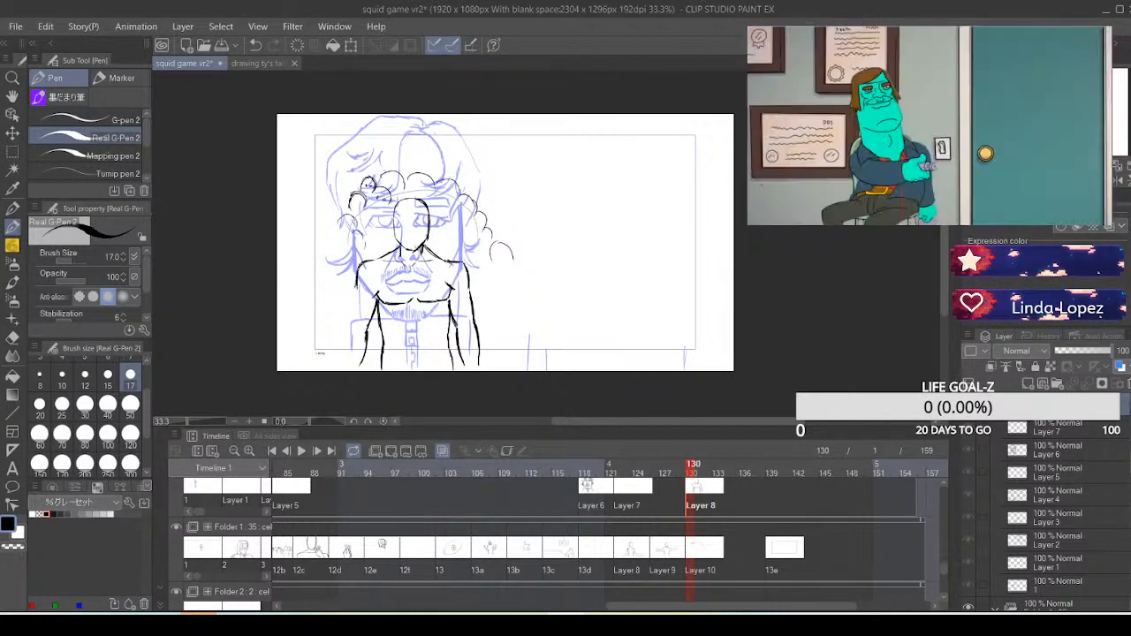
drag(356, 287, 349, 314)
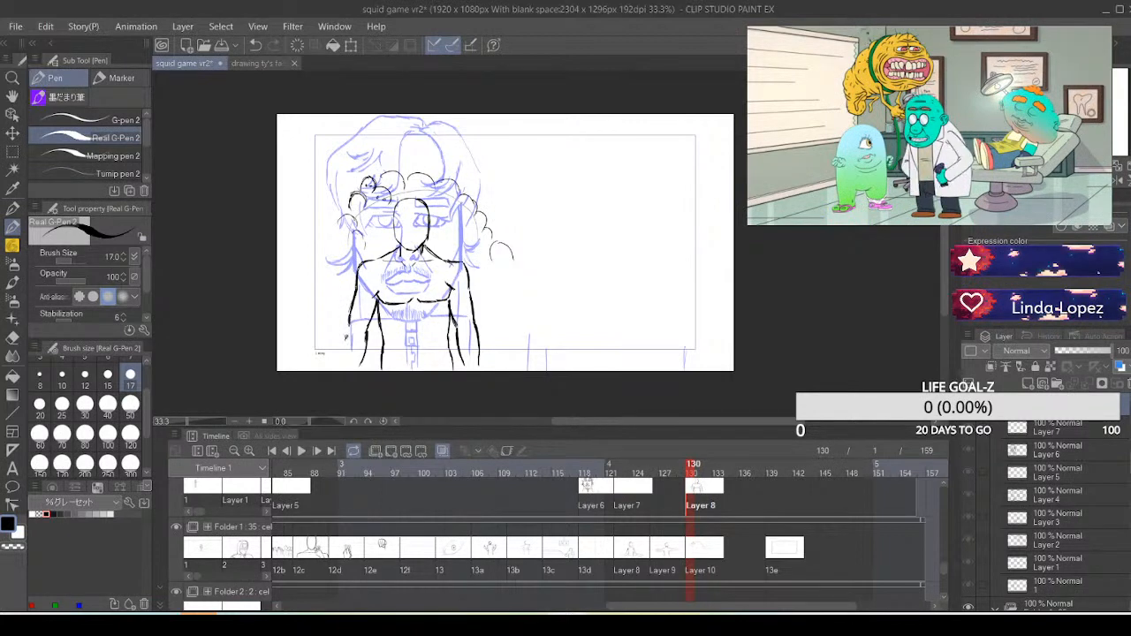
drag(345, 338, 342, 344)
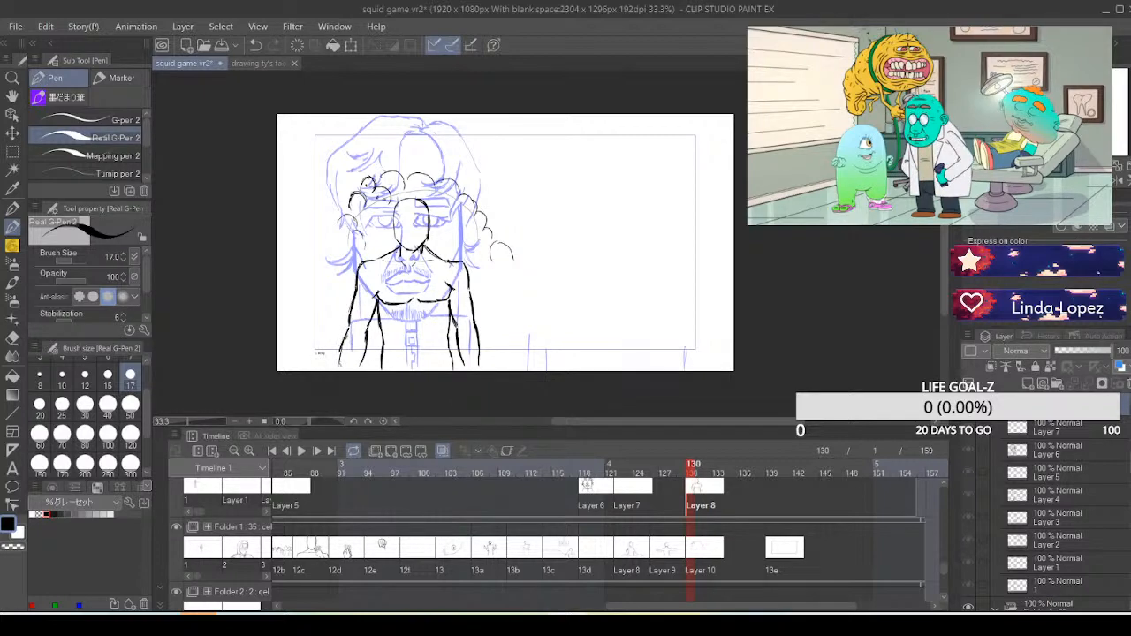
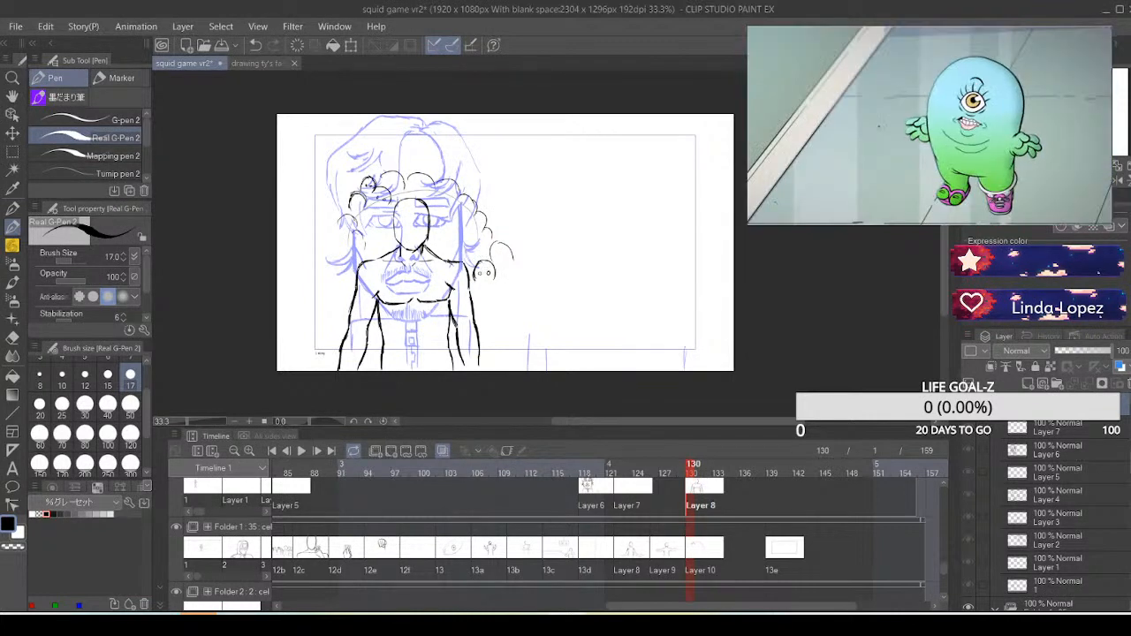
Add body lines to the two small crowd figures beside the foreground figure's right-hand arm, completing the rear one's head and face
mouse_move(481, 275)
mouse_down()
mouse_move(506, 251)
mouse_move(479, 284)
mouse_up()
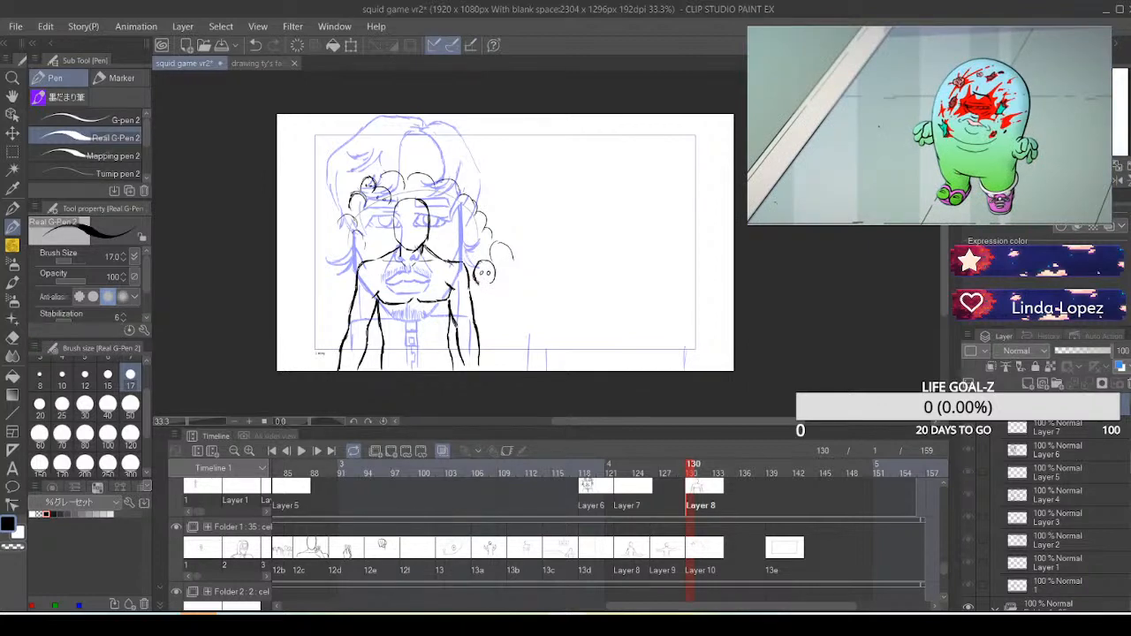
mouse_move(489, 284)
mouse_down()
mouse_move(495, 306)
mouse_move(473, 303)
mouse_up()
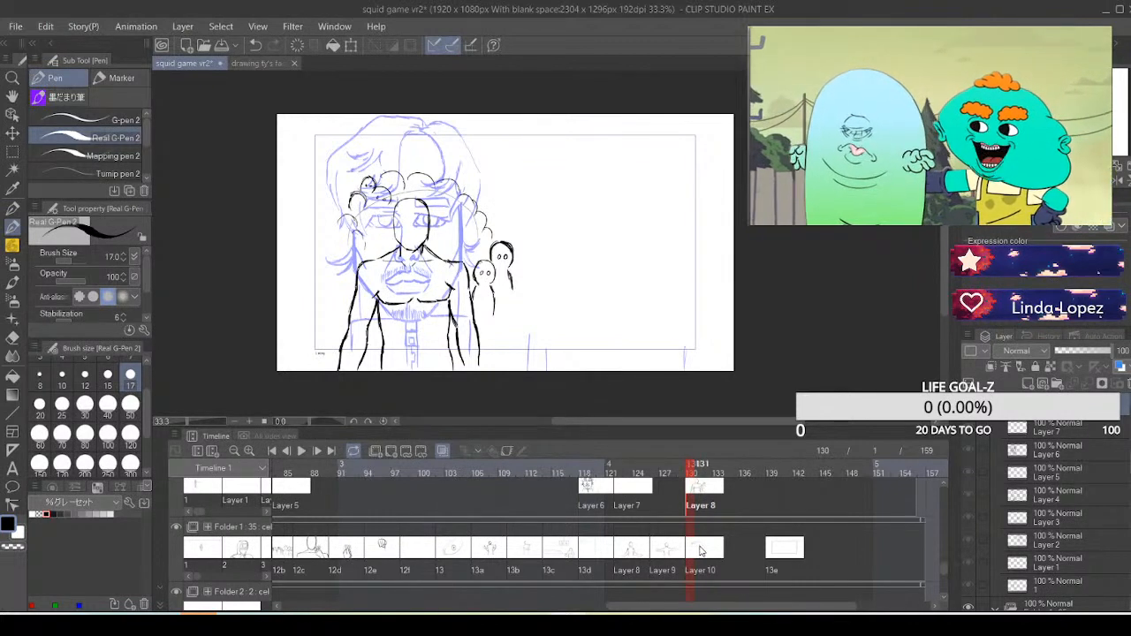
click(699, 549)
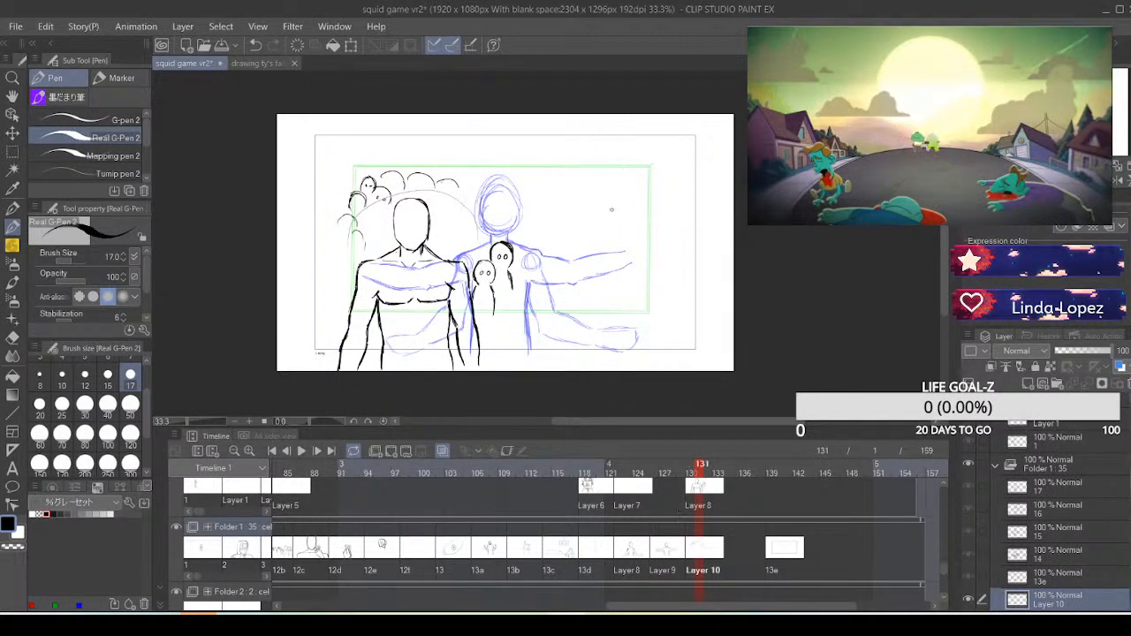
key(ctrl+z)
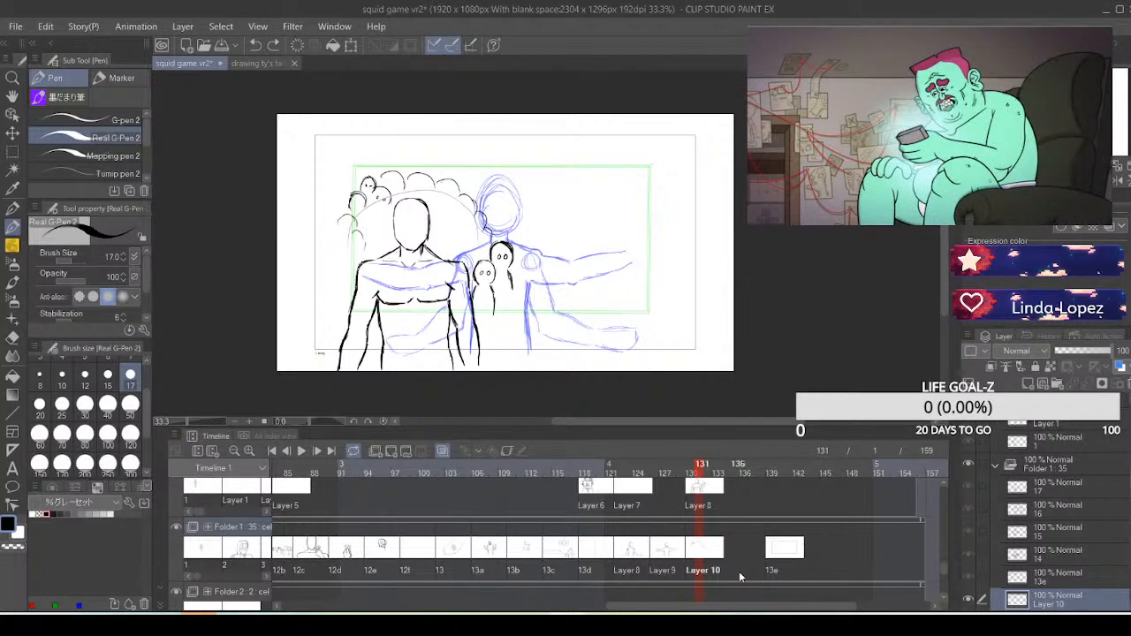
Add a new animation cel to Folder 5 at frame 130
scroll(942, 564, up, 3)
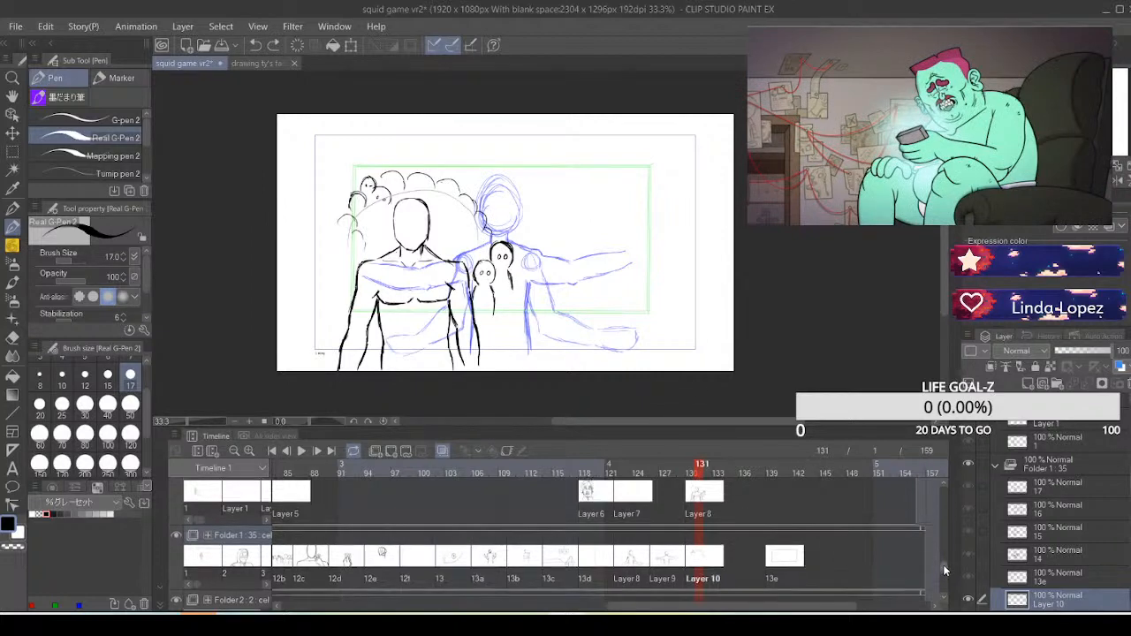
scroll(943, 566, down, 4)
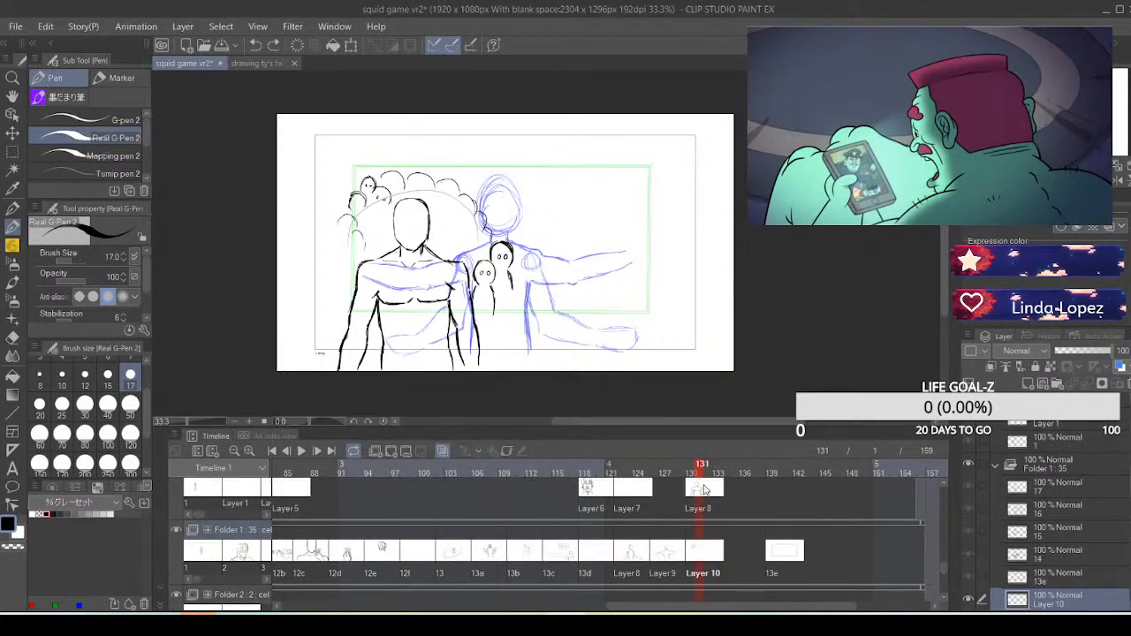
click(704, 490)
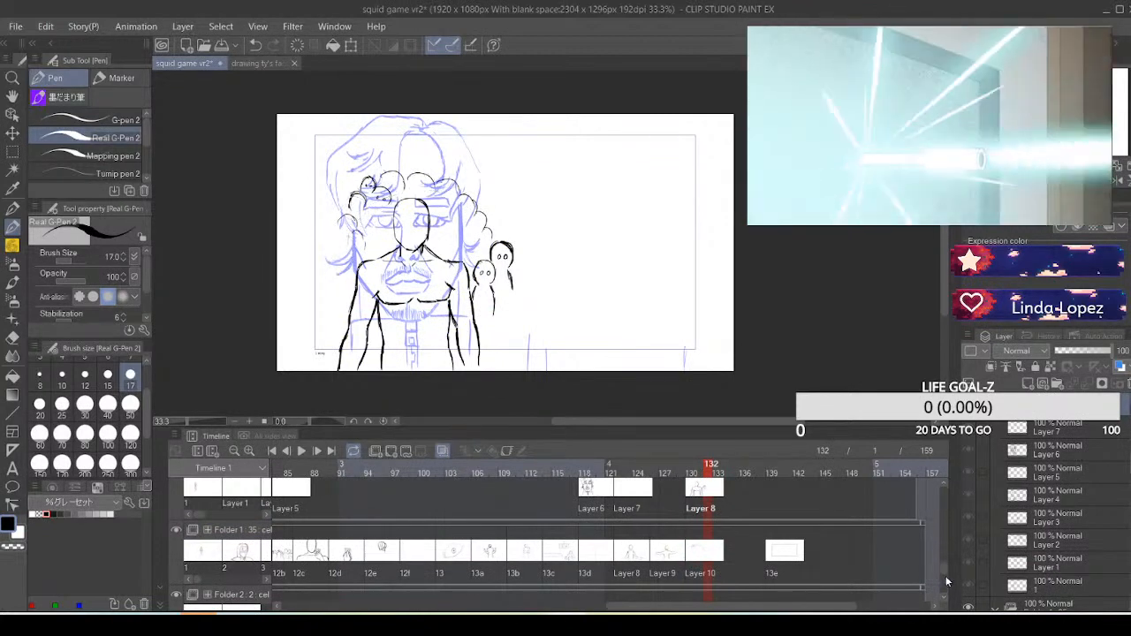
drag(946, 575, 945, 559)
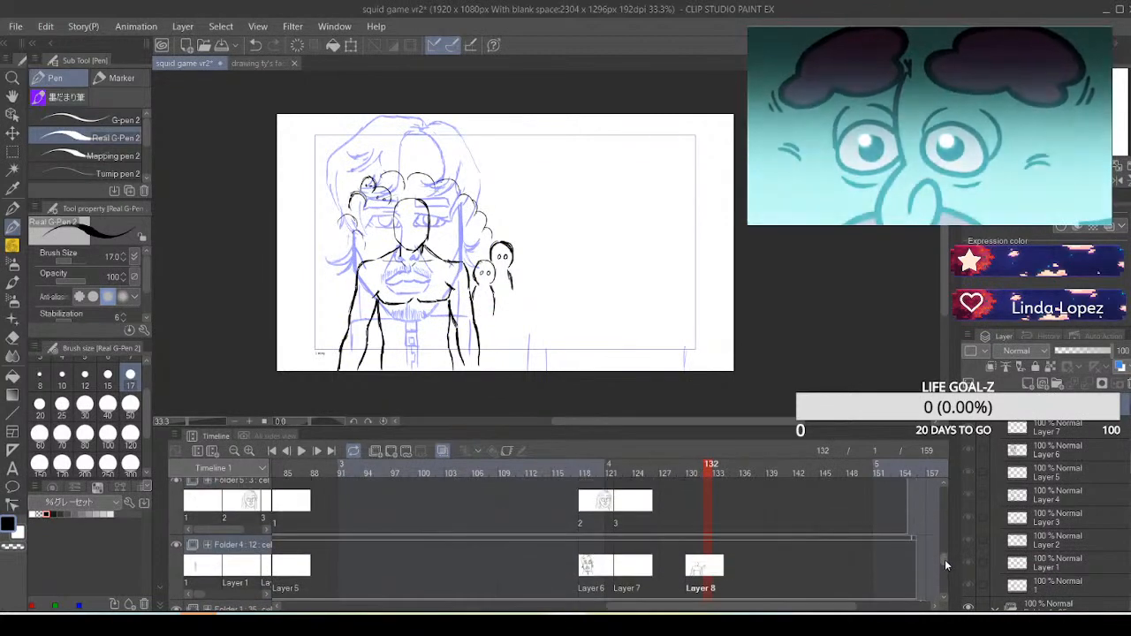
click(694, 519)
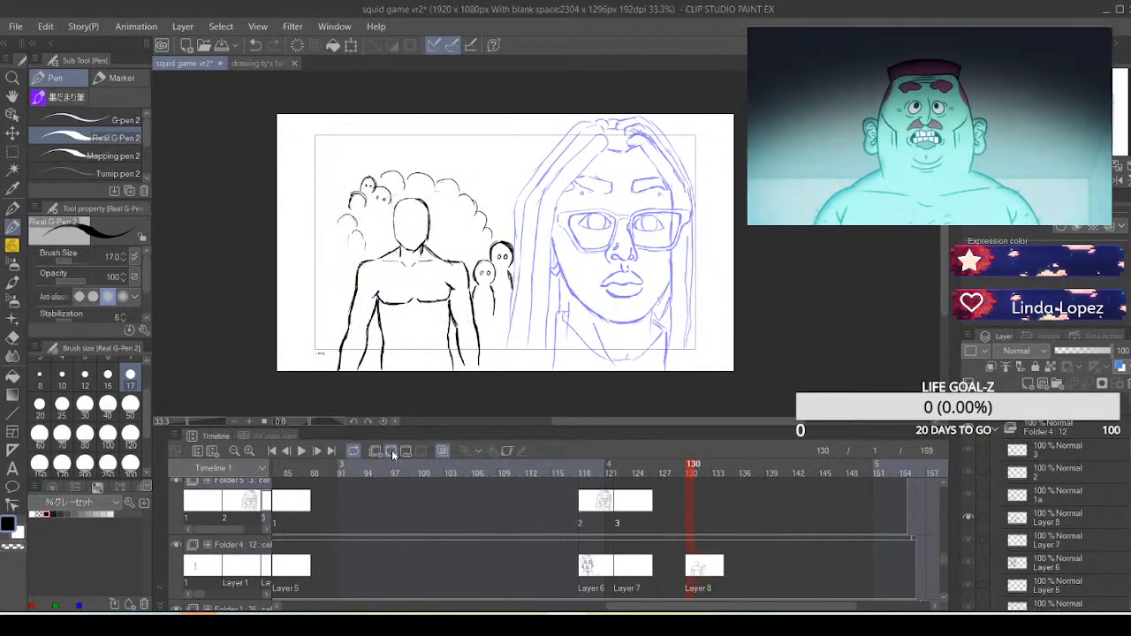
click(392, 451)
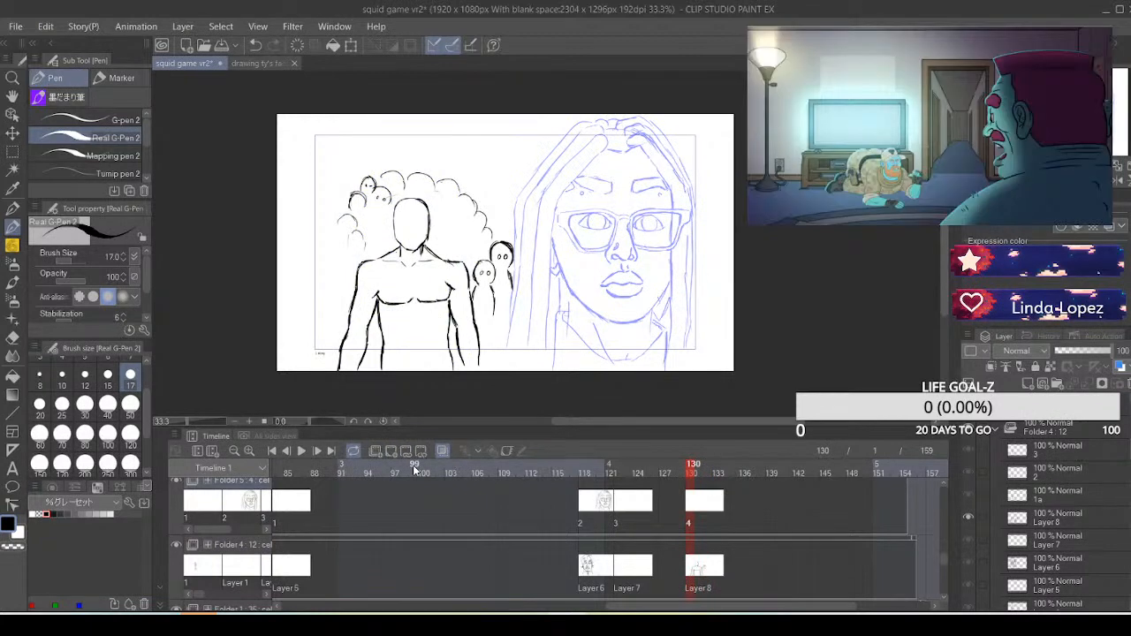
Sketch a faint light-grey oval around the foreground figure's chest on cel 4 of Folder 5
click(689, 568)
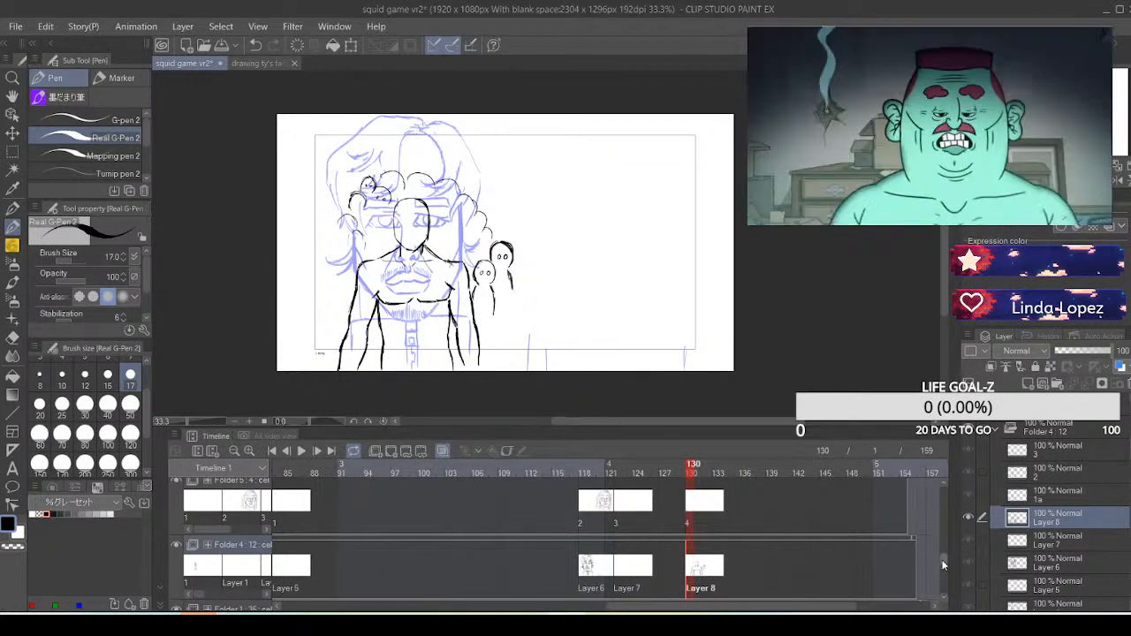
scroll(942, 564, down, 1)
scroll(942, 564, down, 3)
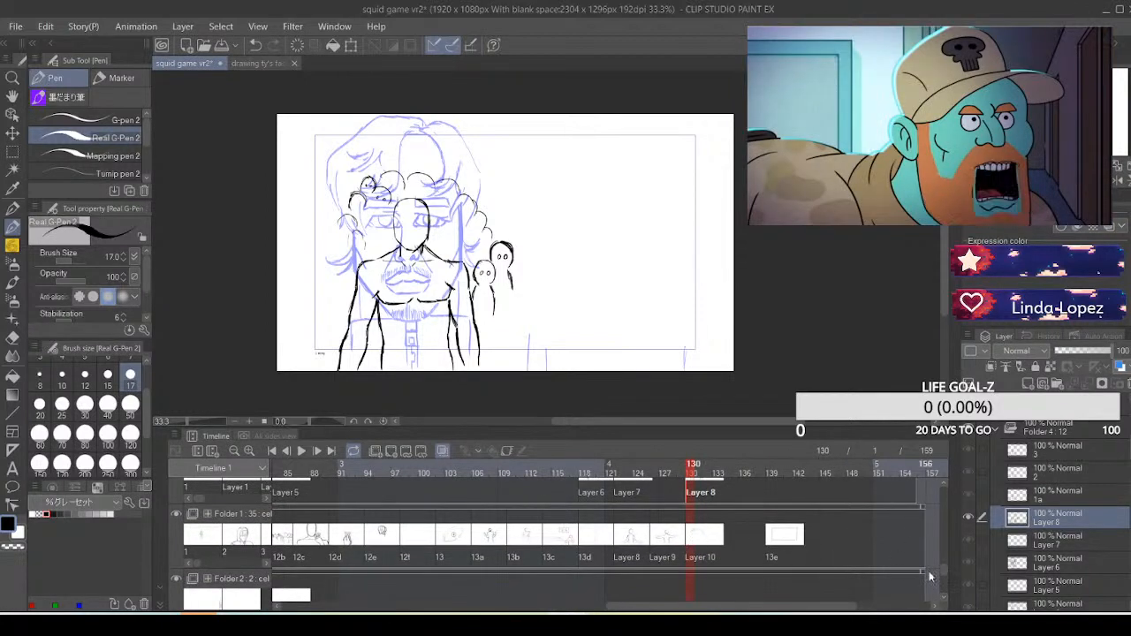
scroll(944, 567, up, 3)
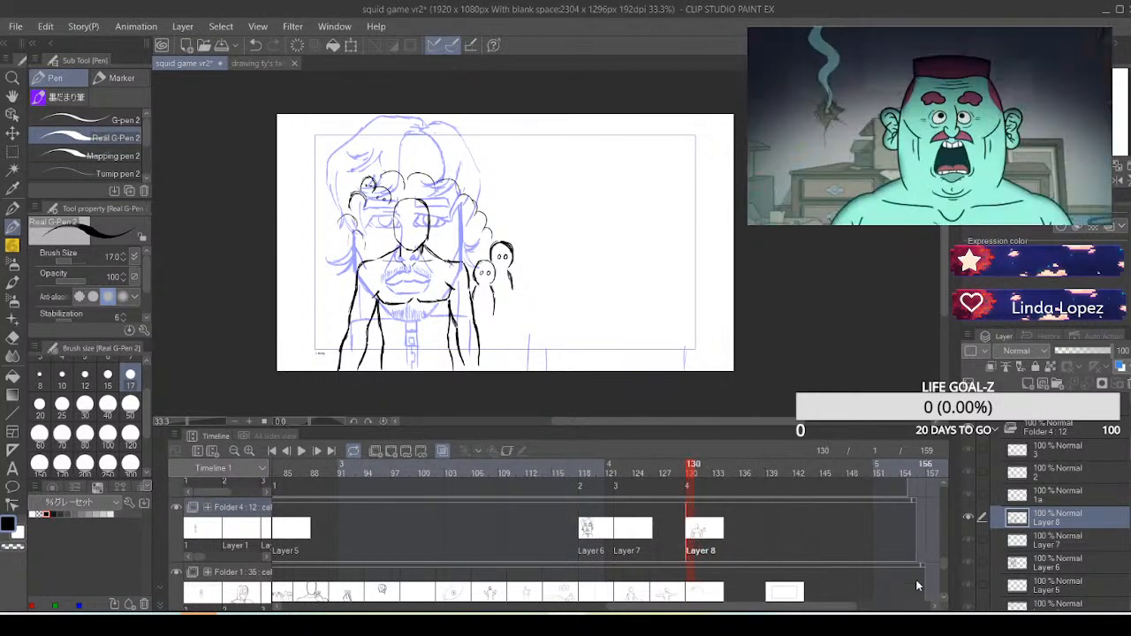
scroll(945, 556, up, 3)
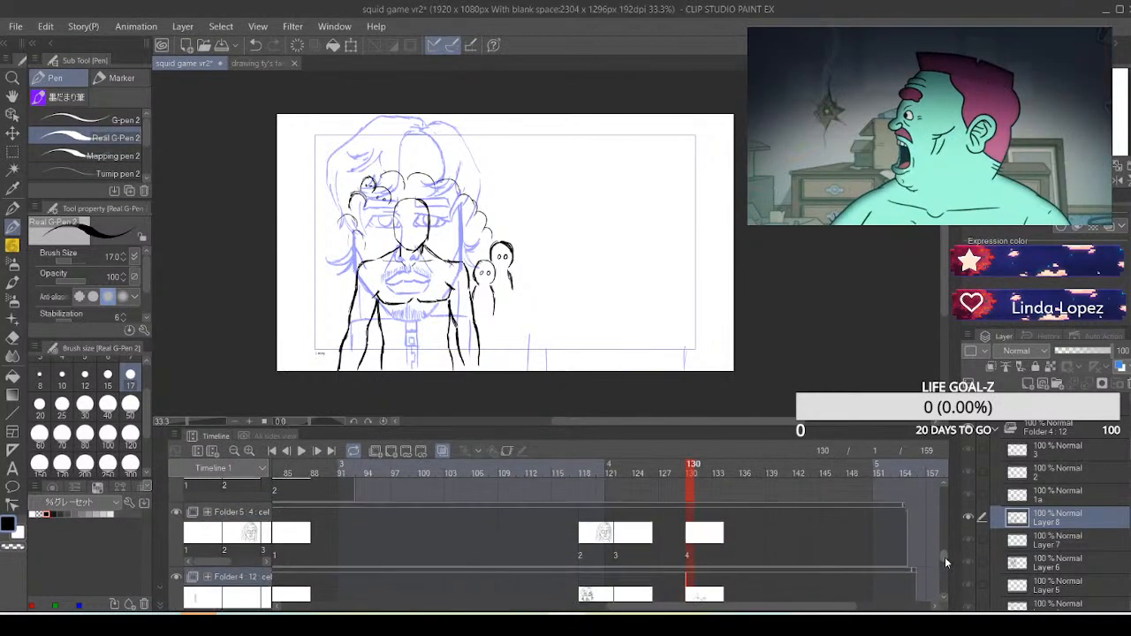
click(688, 535)
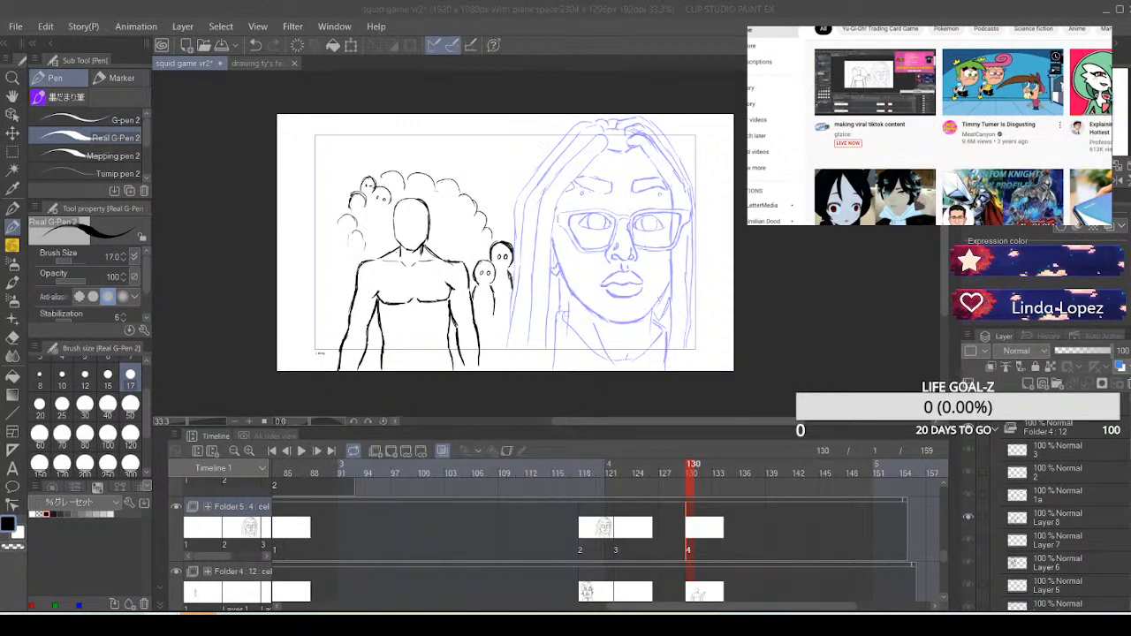
click(1001, 83)
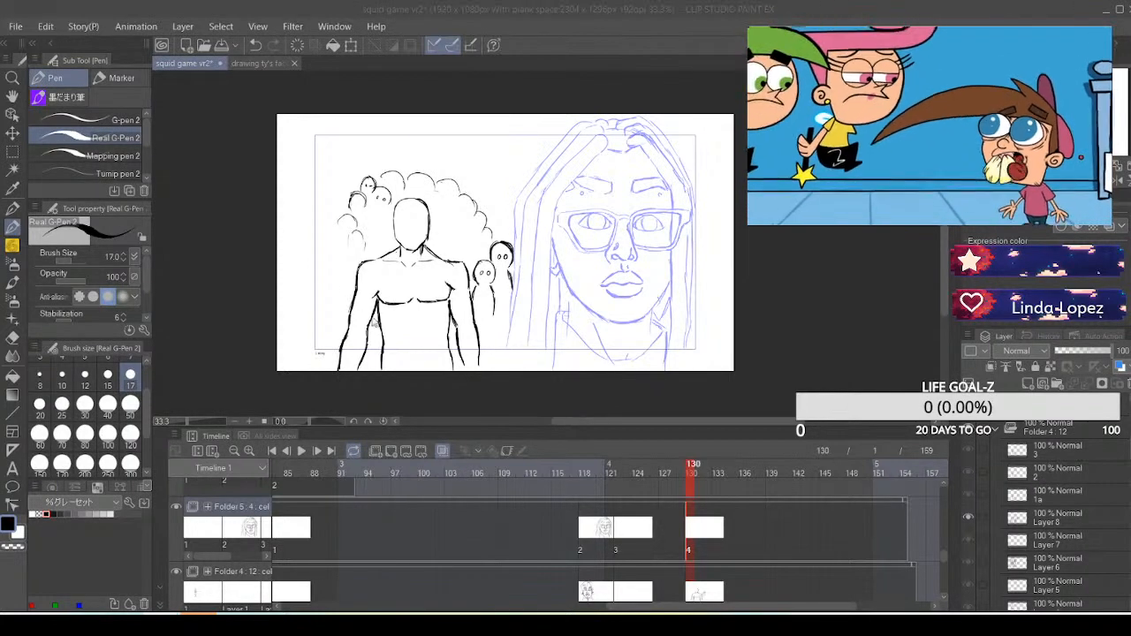
click(384, 327)
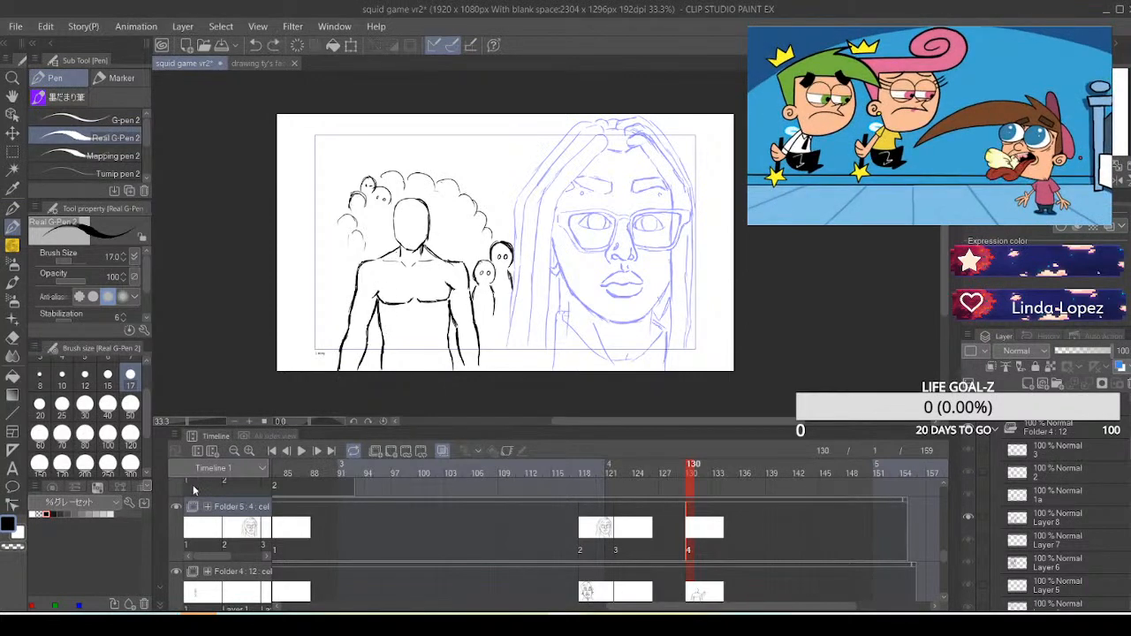
click(103, 511)
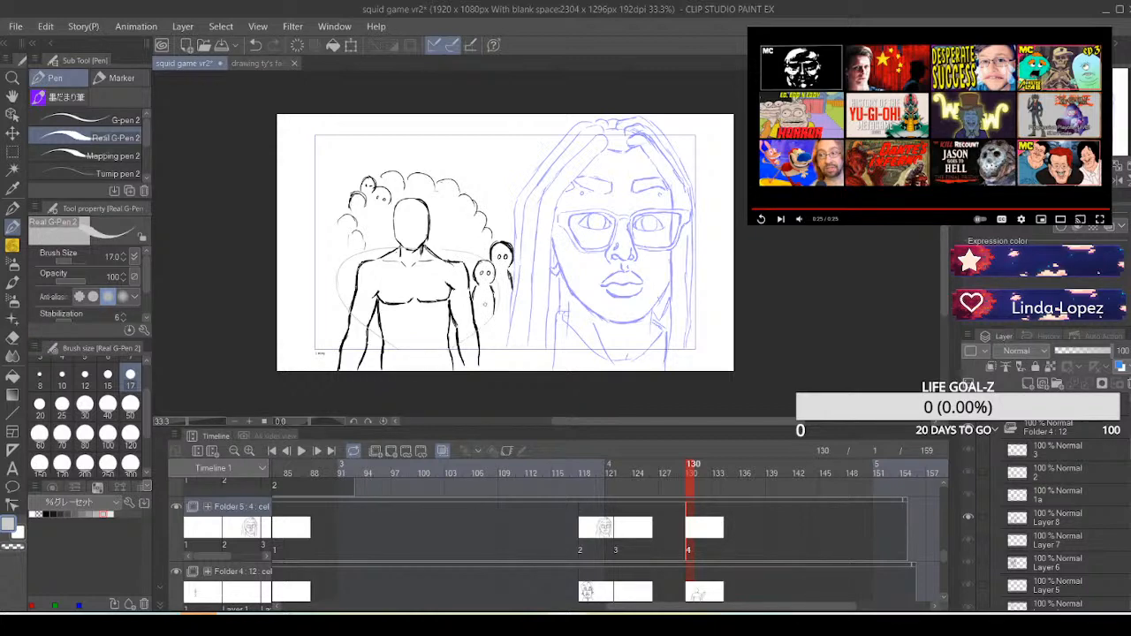
Erase the scalloped crowd outline and the small heads around the foreground figure's head on the Layer 10 cel at frame 130
click(698, 594)
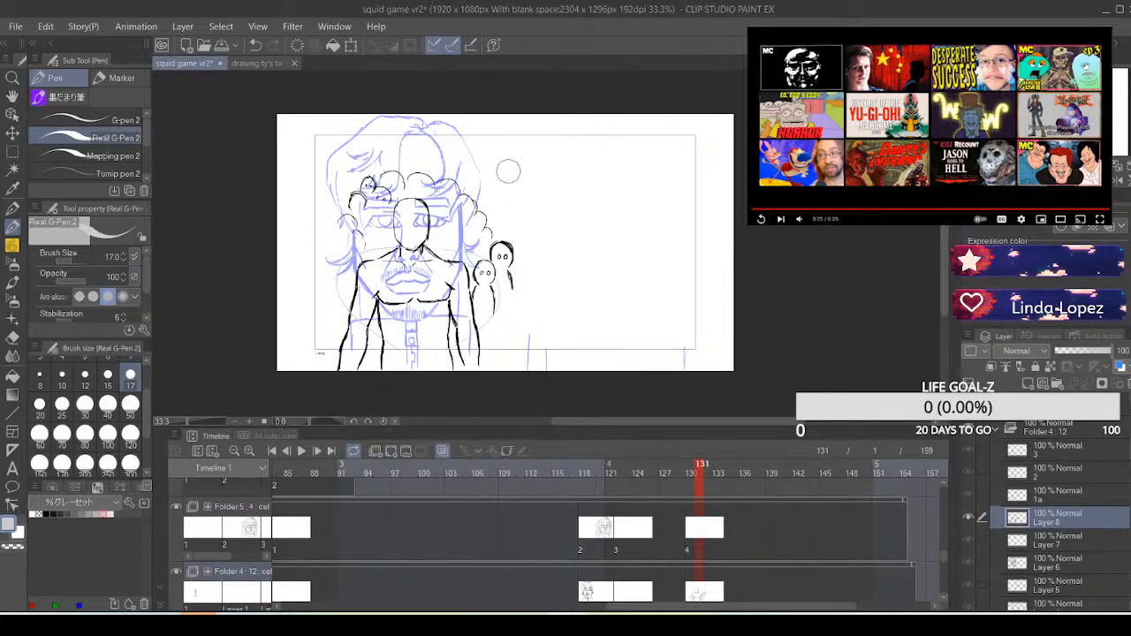
drag(945, 558, 946, 566)
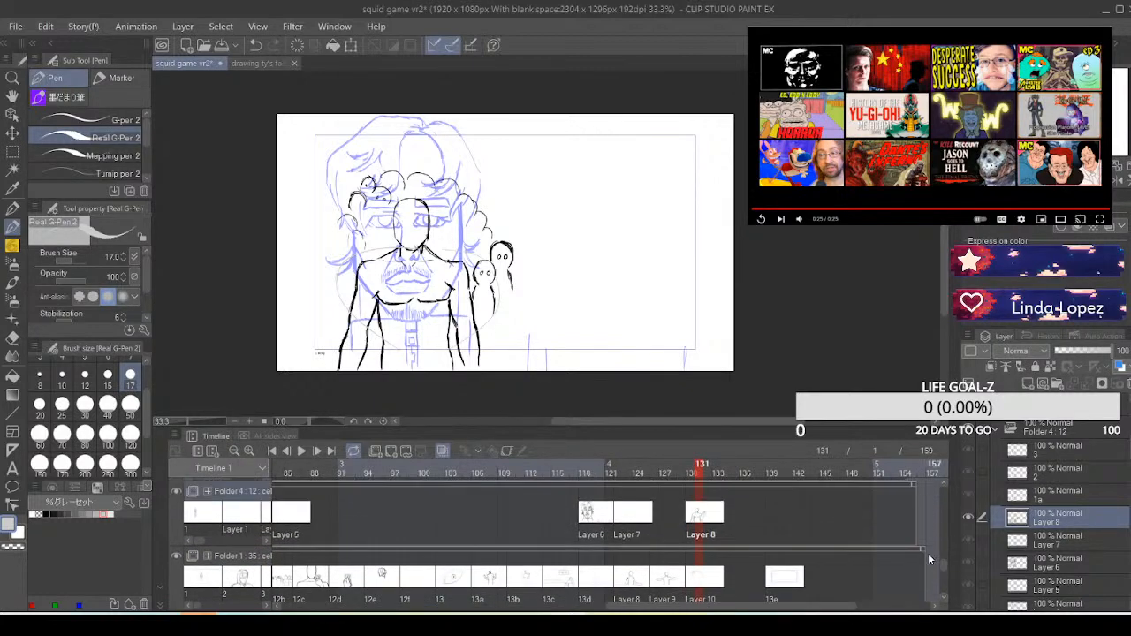
click(689, 513)
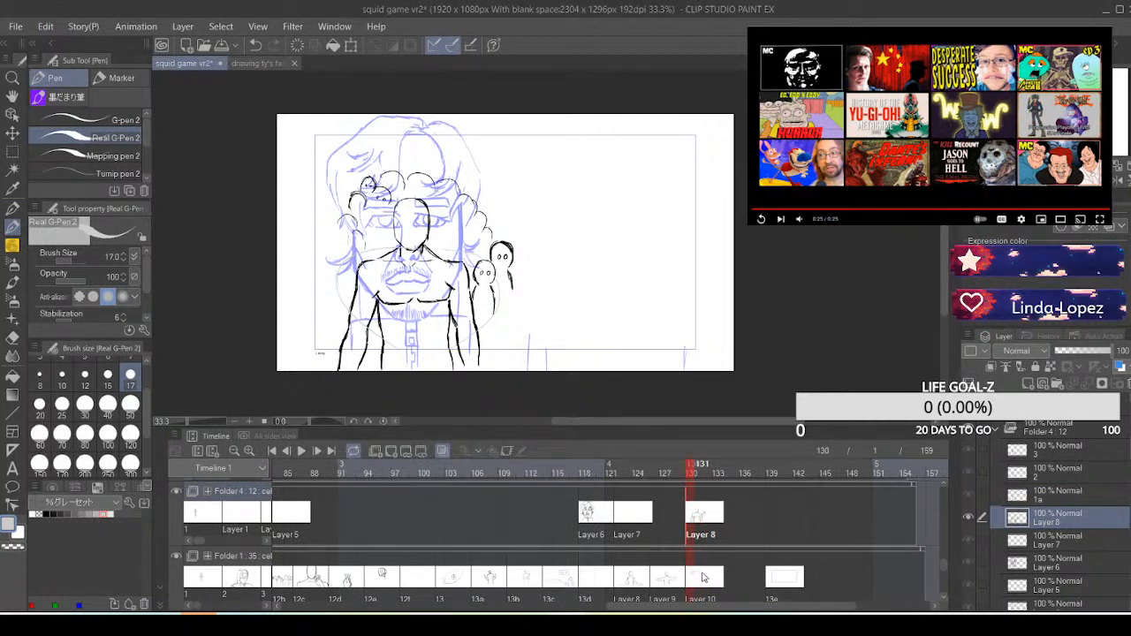
click(692, 579)
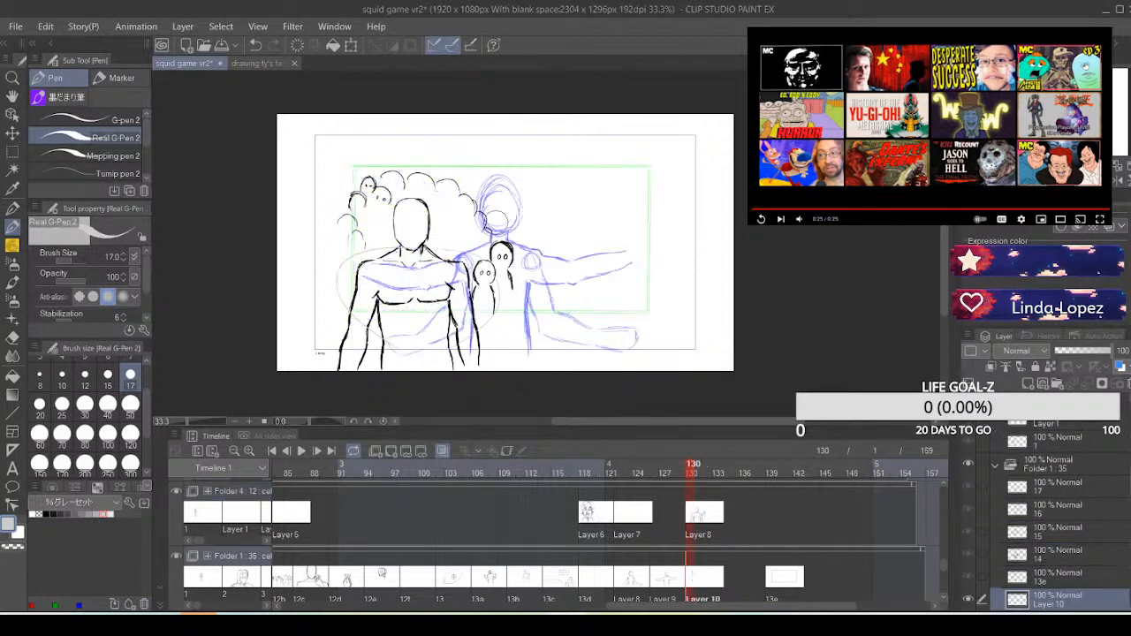
mouse_move(495, 242)
mouse_down()
mouse_move(452, 198)
mouse_move(364, 194)
mouse_move(389, 181)
mouse_move(340, 216)
mouse_move(351, 257)
mouse_up()
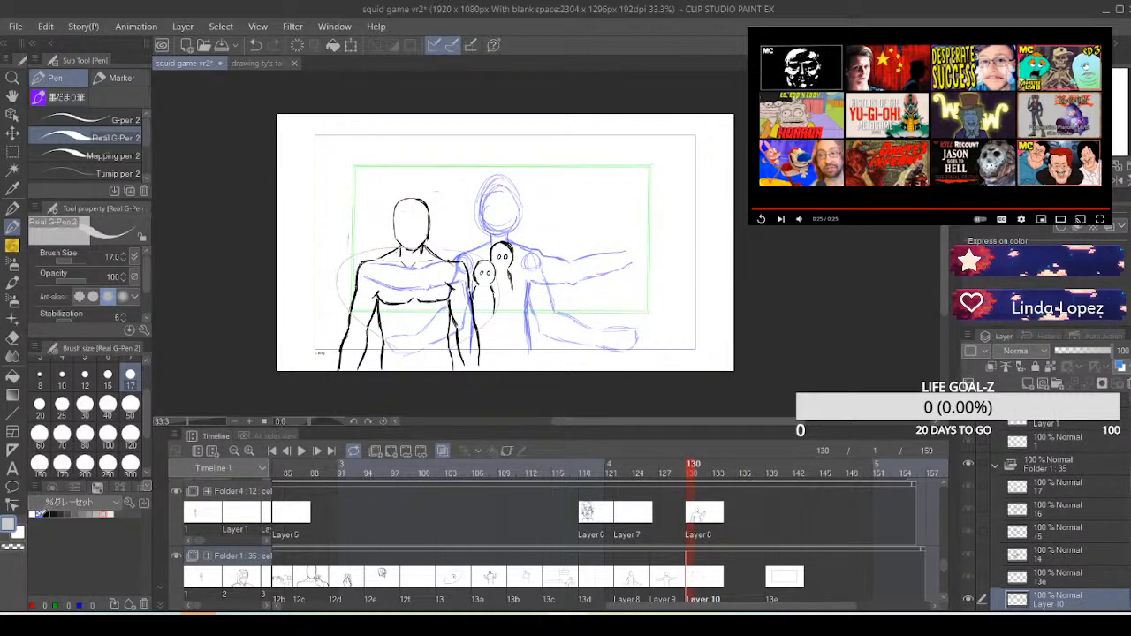
Draw two small black crowd figures with dot-eyed faces beside the foreground figure's left-hand arm, one partly behind the other, undoing unsatisfactory strokes
click(65, 510)
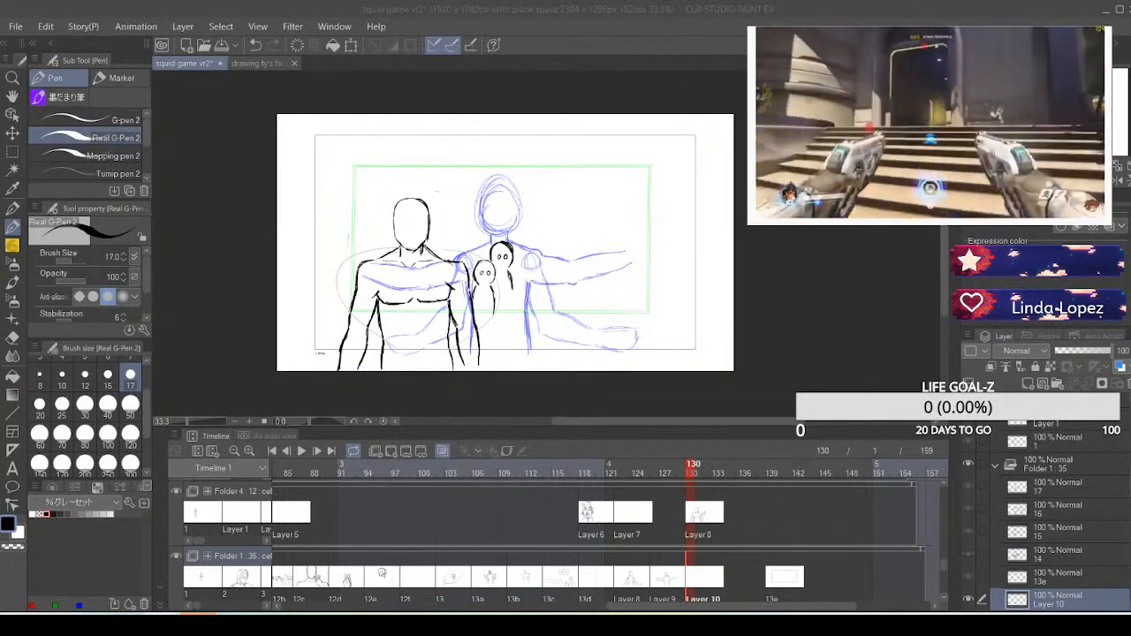
click(338, 293)
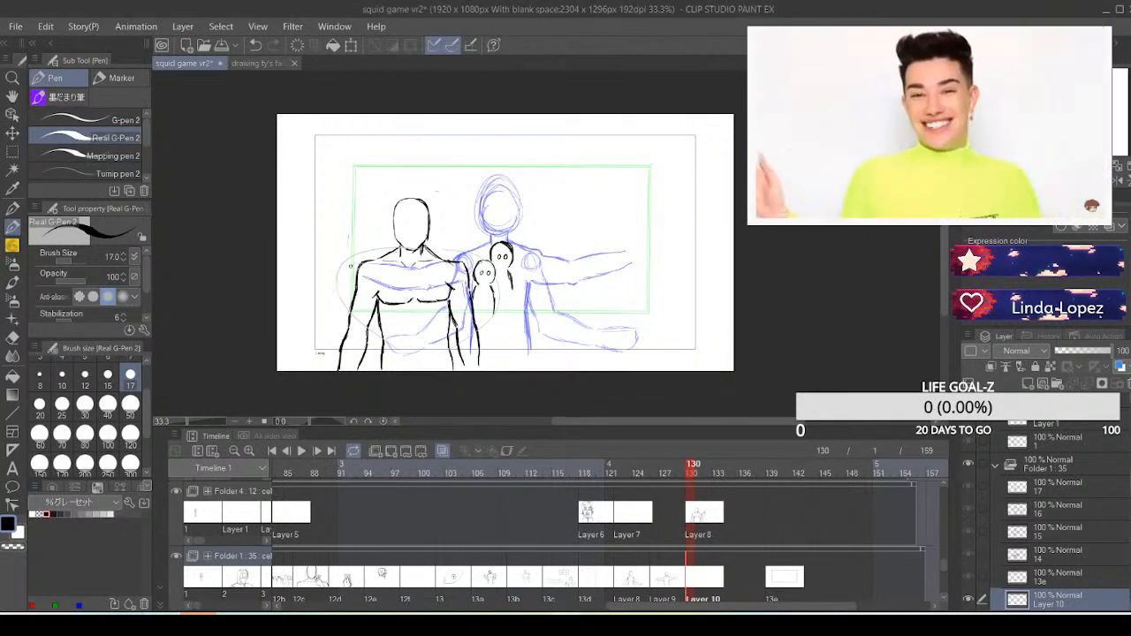
key(ctrl+z)
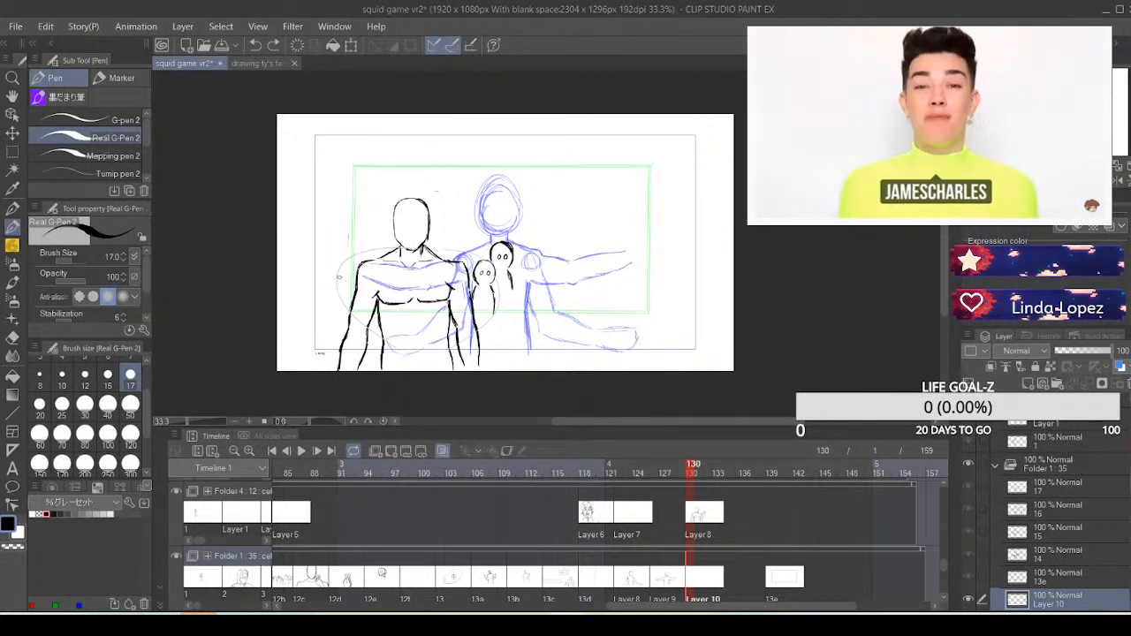
mouse_move(330, 288)
mouse_down()
mouse_move(349, 276)
mouse_move(328, 272)
mouse_move(347, 277)
mouse_up()
key(ctrl+z)
key(ctrl+z)
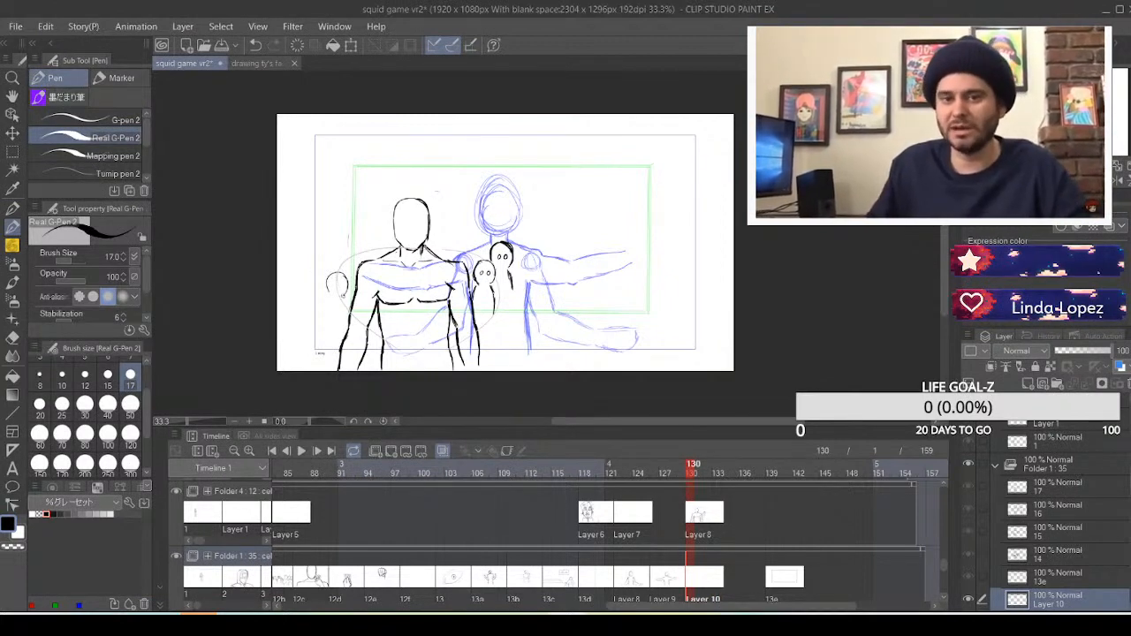
drag(329, 295, 324, 325)
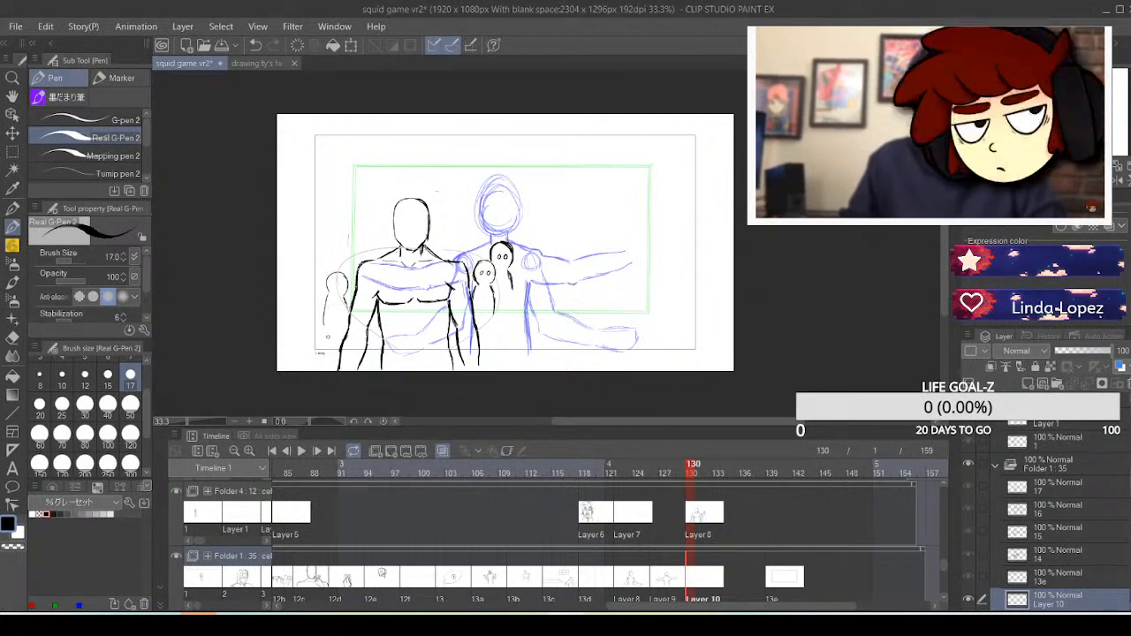
drag(337, 284, 343, 288)
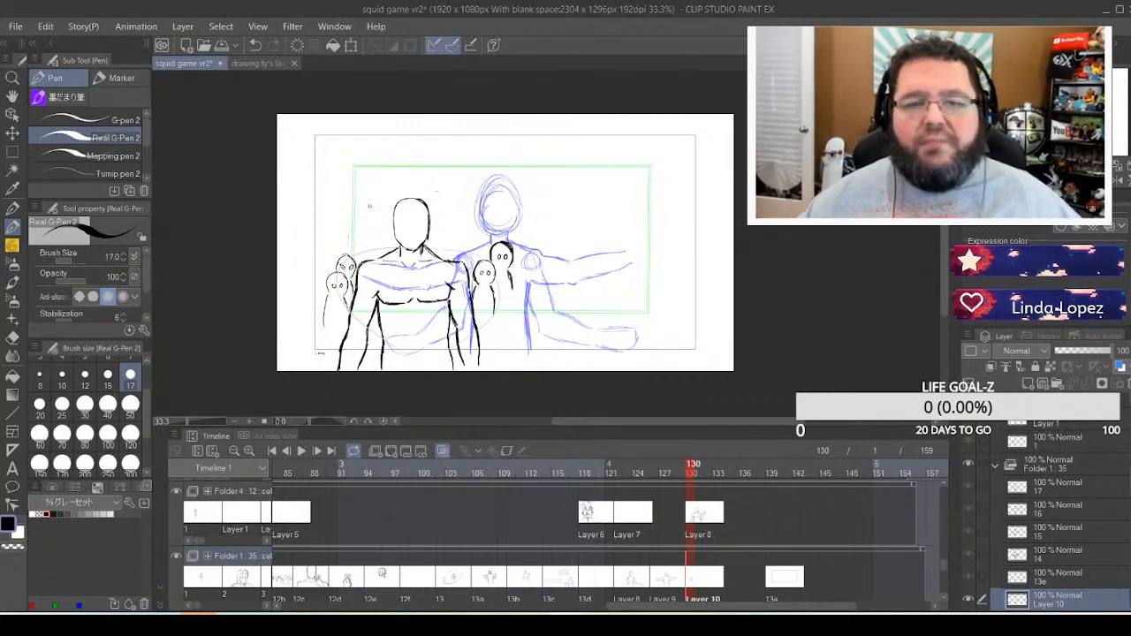
Draw a third small figure at the outer edge of the left-hand group and a fourth head above the shoulder, undoing unsatisfactory strokes
drag(322, 246, 338, 248)
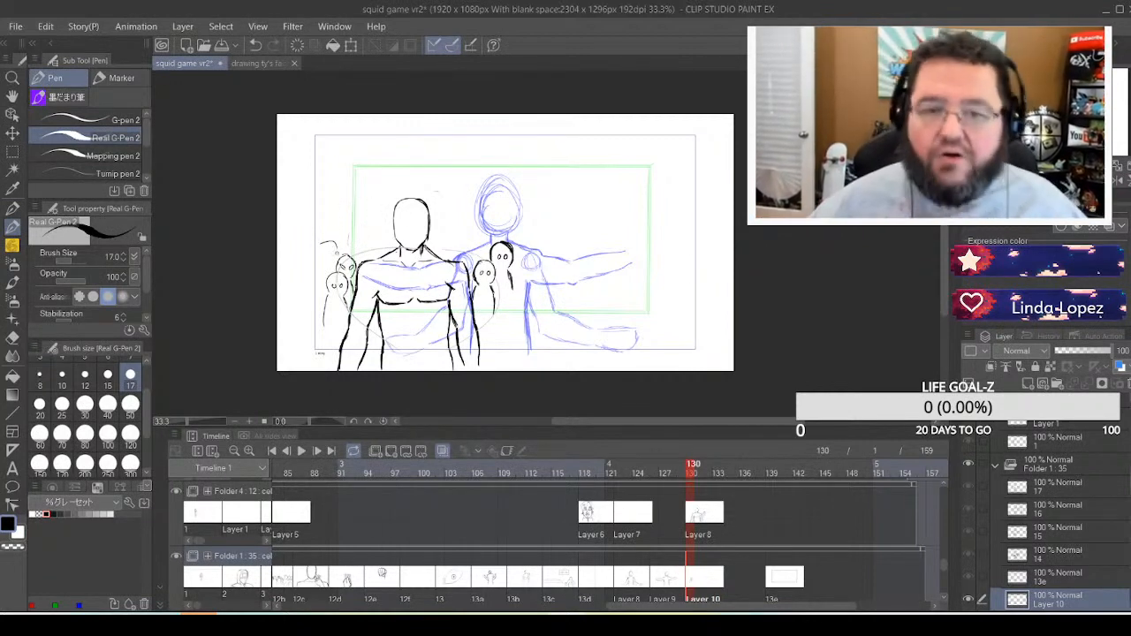
key(ctrl+z)
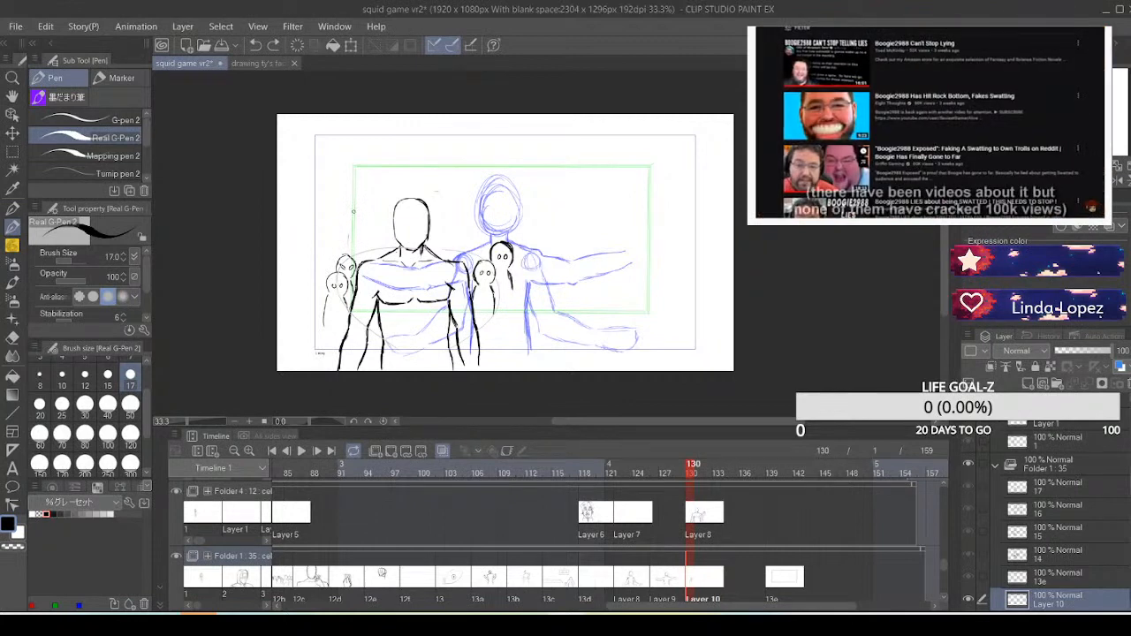
mouse_move(324, 246)
mouse_down()
mouse_move(337, 259)
mouse_move(320, 262)
mouse_move(314, 291)
mouse_move(330, 257)
mouse_up()
key(ctrl+z)
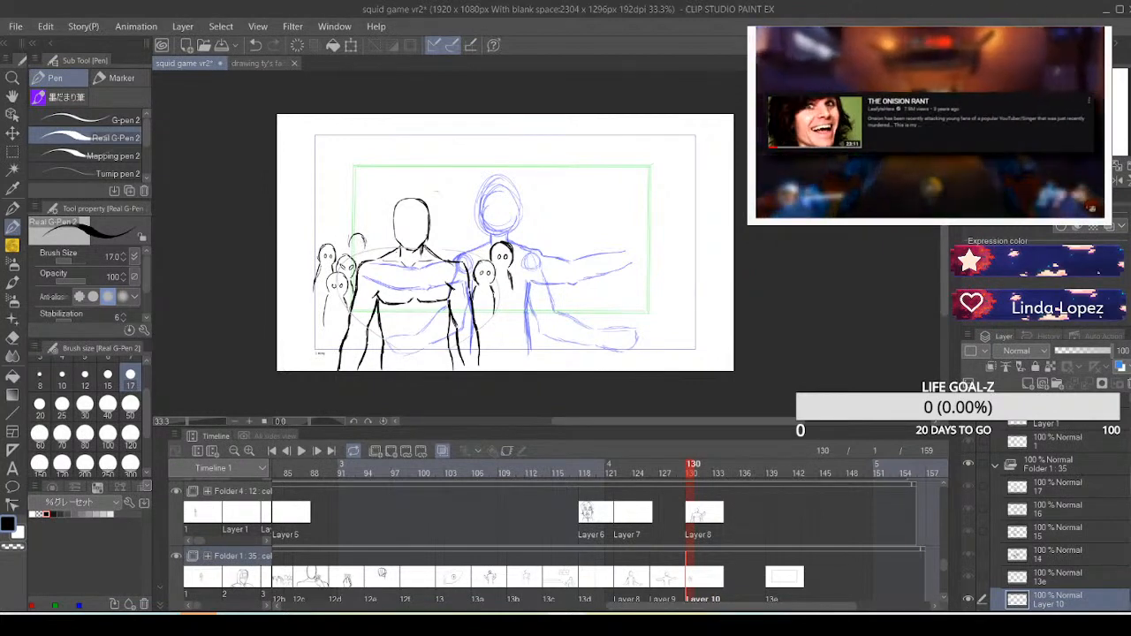
key(ctrl+z)
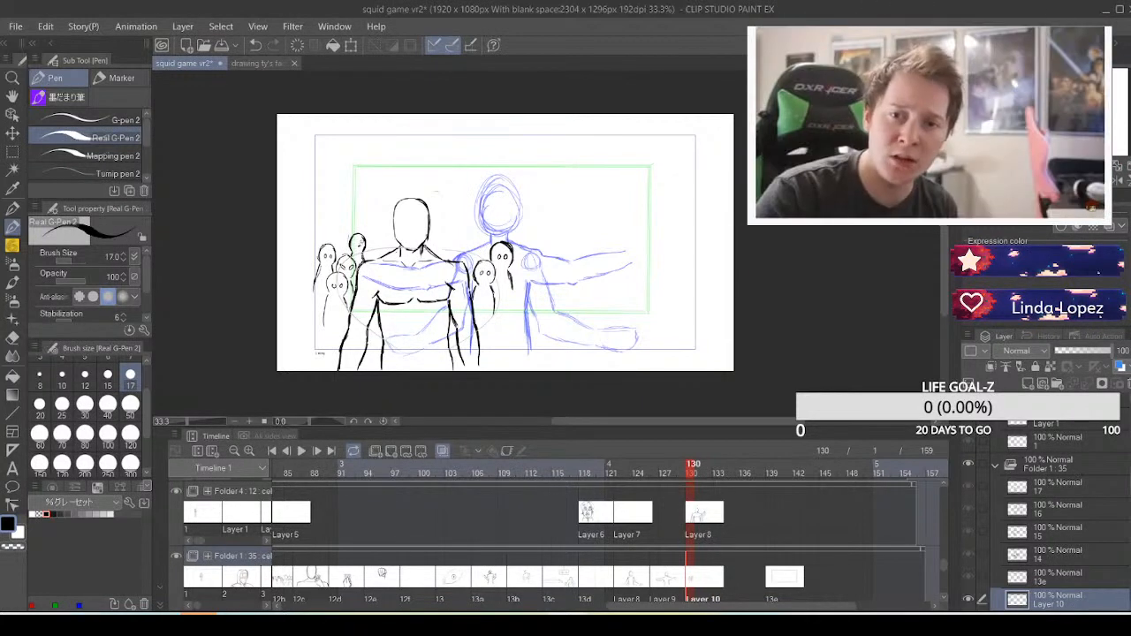
key(ctrl+z)
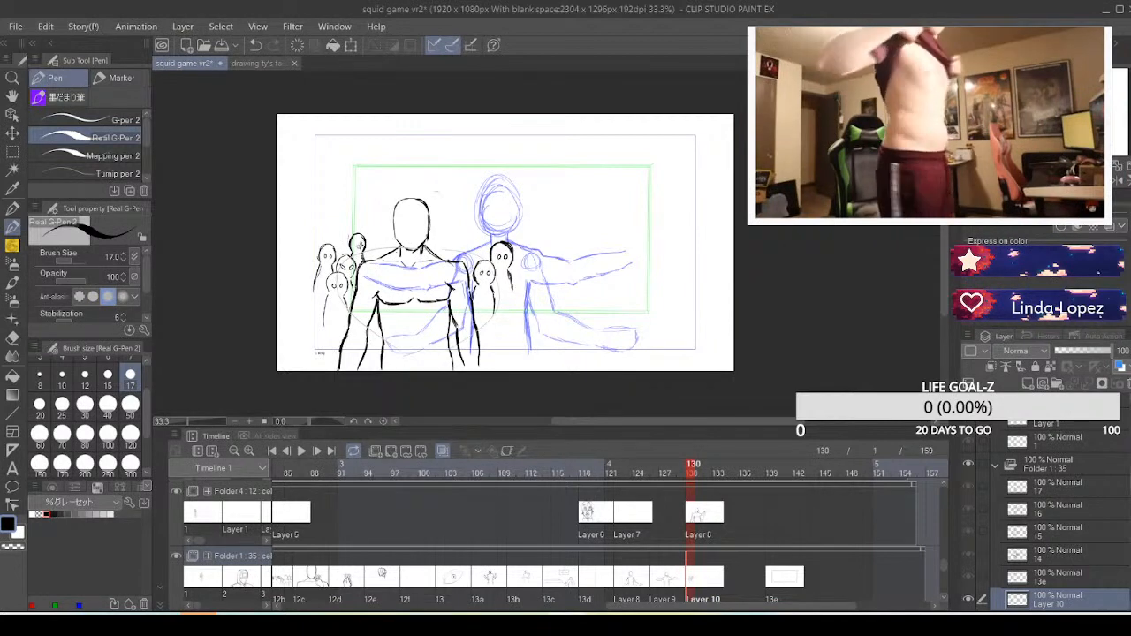
key(ctrl+z)
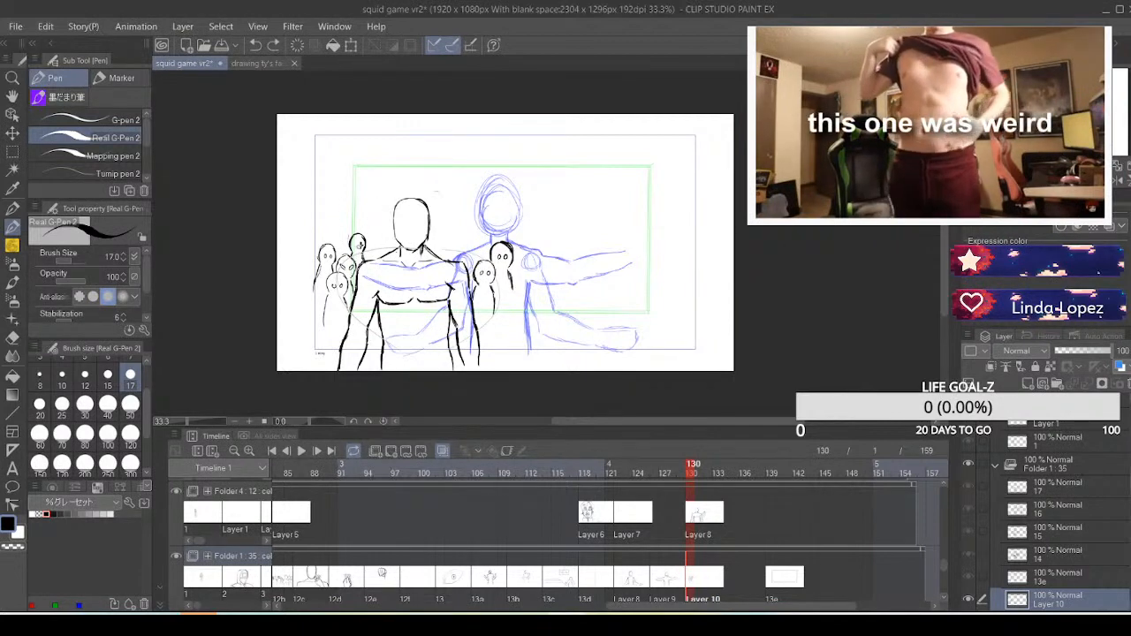
key(ctrl+z)
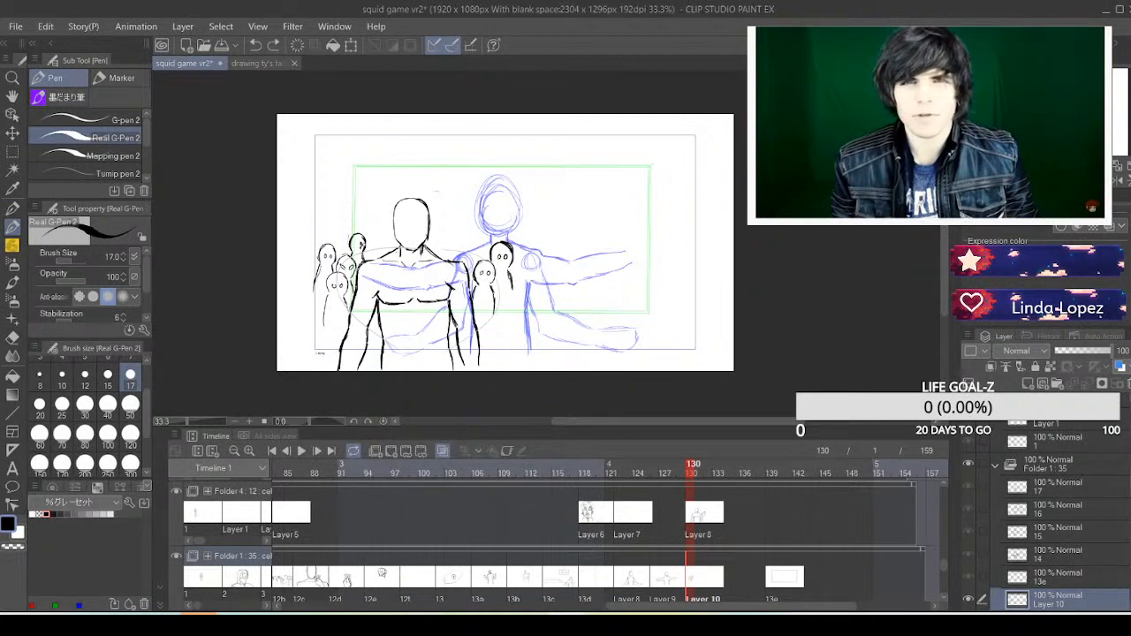
Draw two small black crowd figures with dot-eyed faces just above the foreground figure's right-hand shoulder, undoing unsatisfactory strokes
drag(360, 243, 361, 247)
key(ctrl+z)
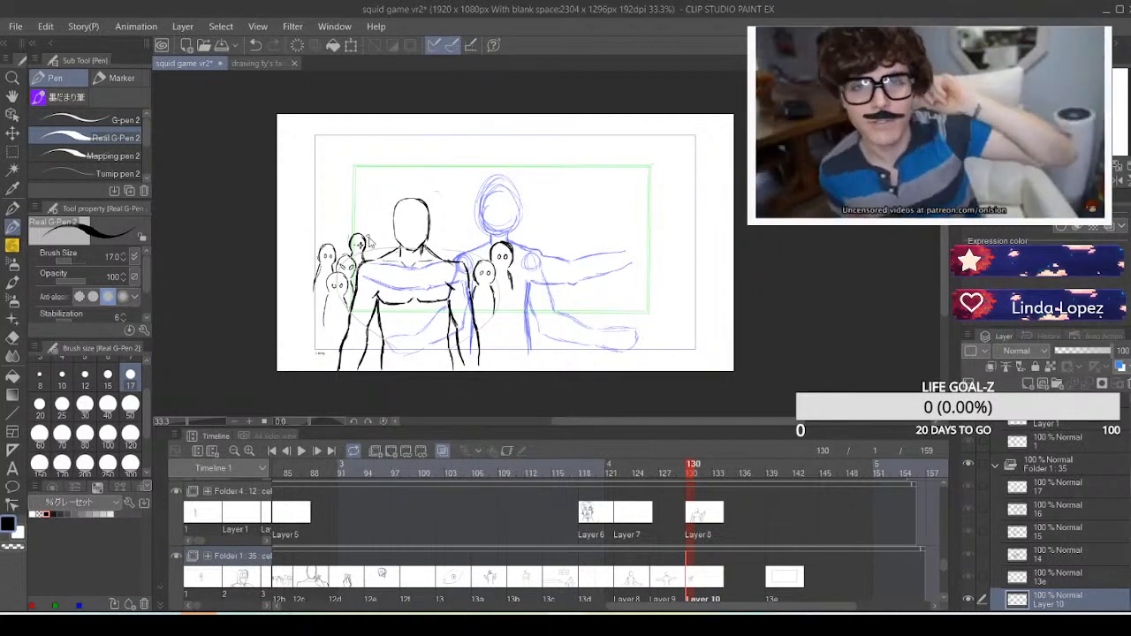
click(249, 422)
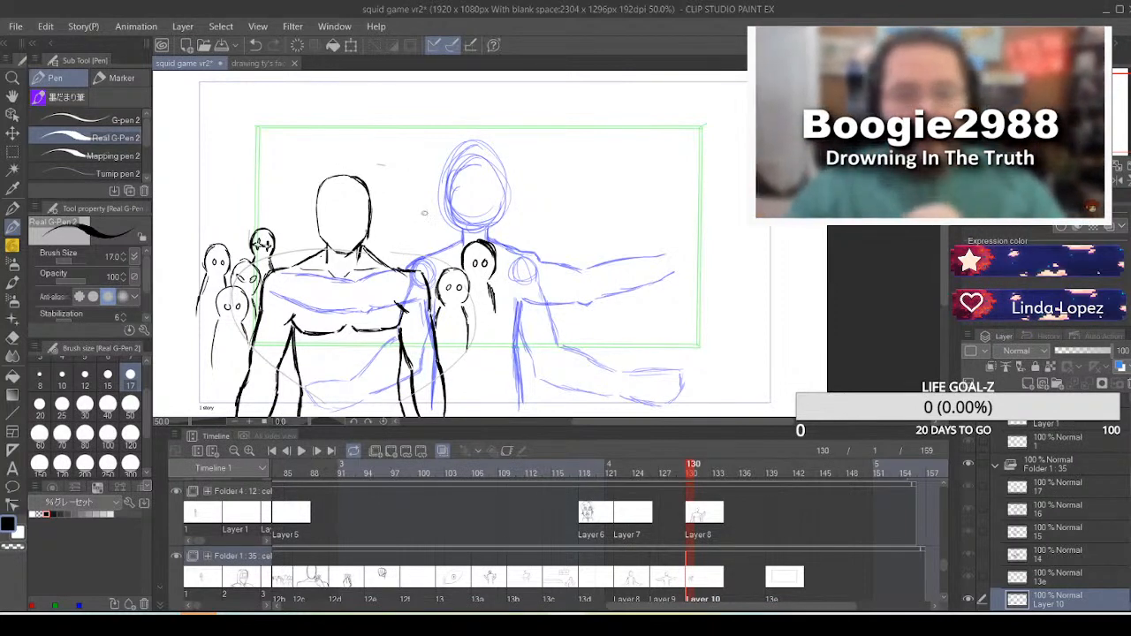
mouse_move(425, 203)
mouse_down()
mouse_move(446, 209)
mouse_move(436, 223)
mouse_move(446, 235)
mouse_move(423, 243)
mouse_move(450, 263)
mouse_up()
key(ctrl+z)
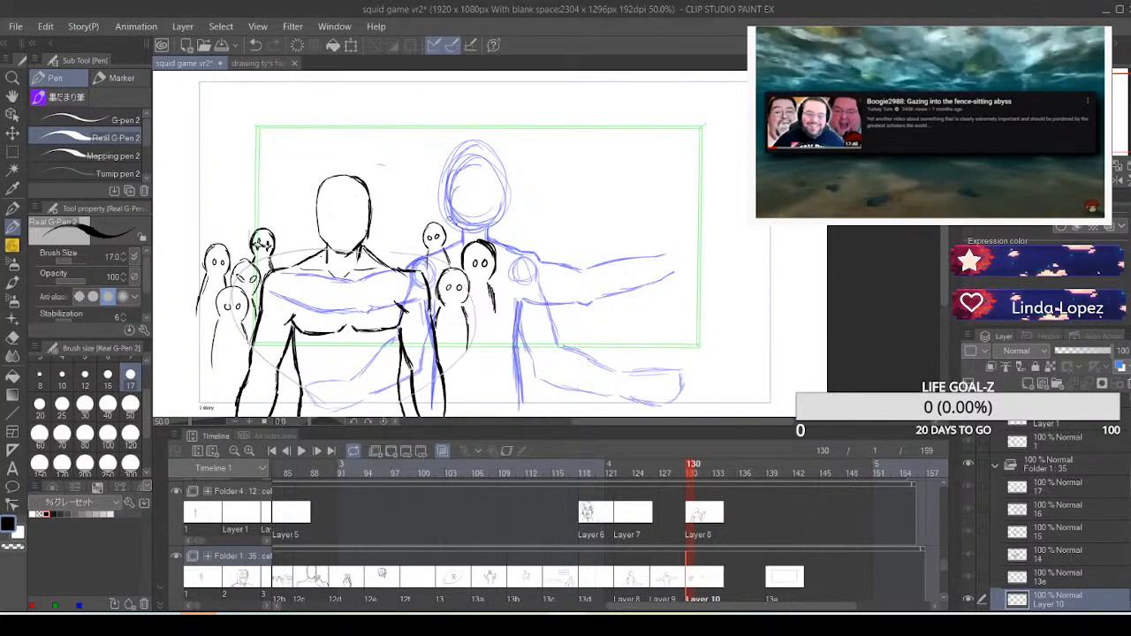
mouse_move(457, 218)
mouse_down()
mouse_move(458, 238)
mouse_move(446, 227)
mouse_move(454, 238)
mouse_up()
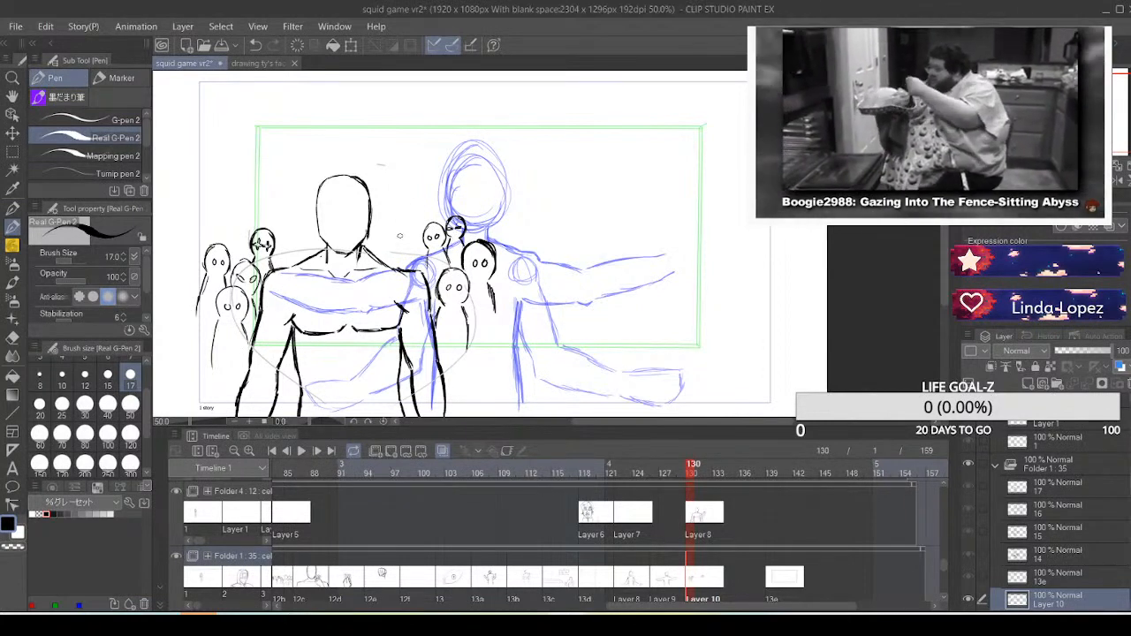
Draw small dot-eyed crowd figures behind both shoulders, two left of the foreground figure's head and three right of it
mouse_move(274, 221)
mouse_down()
mouse_move(293, 216)
mouse_move(298, 238)
mouse_move(290, 214)
mouse_move(272, 235)
mouse_move(292, 245)
mouse_up()
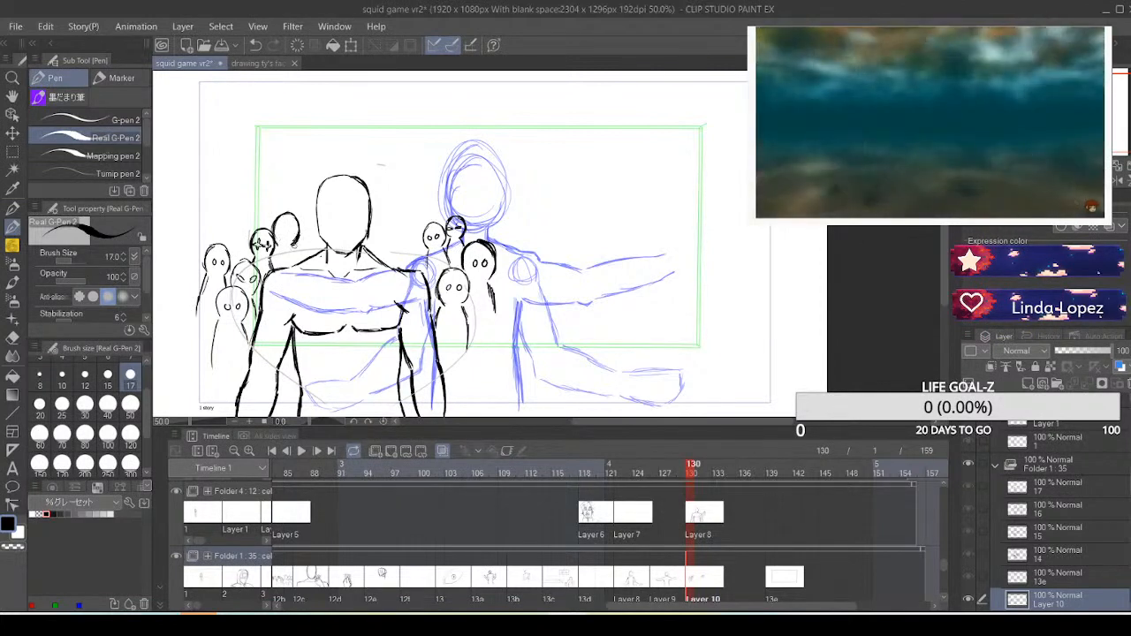
drag(277, 251, 275, 265)
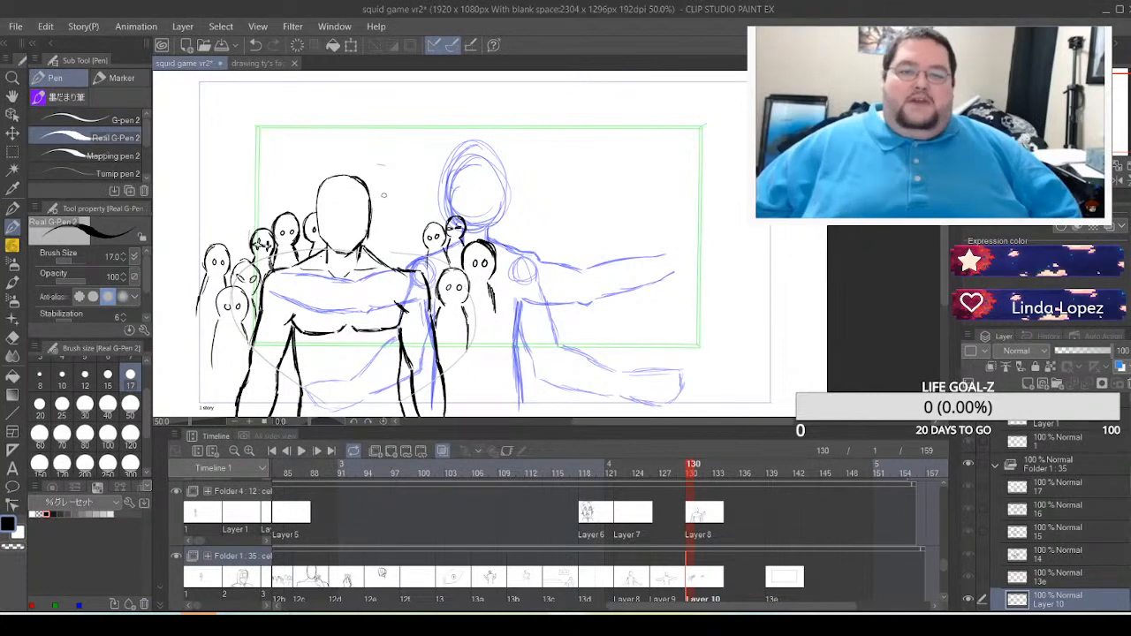
mouse_move(387, 213)
mouse_down()
mouse_move(401, 208)
mouse_move(412, 228)
mouse_move(406, 240)
mouse_move(387, 233)
mouse_move(410, 257)
mouse_move(385, 260)
mouse_up()
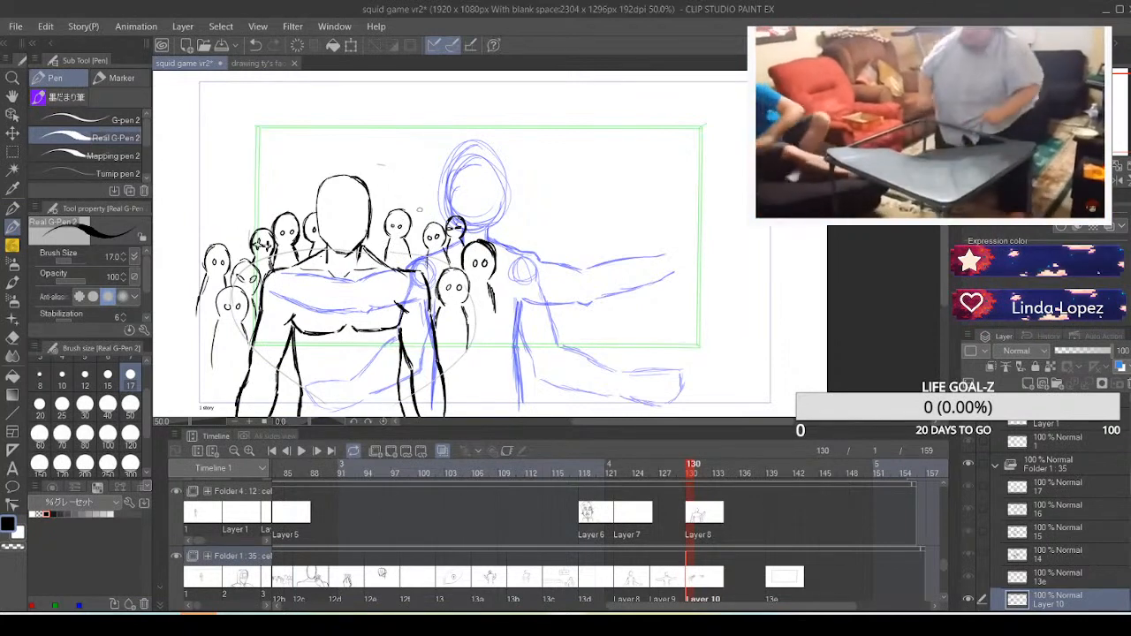
mouse_move(413, 200)
mouse_down()
mouse_move(431, 192)
mouse_move(436, 201)
mouse_move(434, 212)
mouse_move(413, 205)
mouse_move(430, 225)
mouse_move(410, 233)
mouse_move(426, 208)
mouse_up()
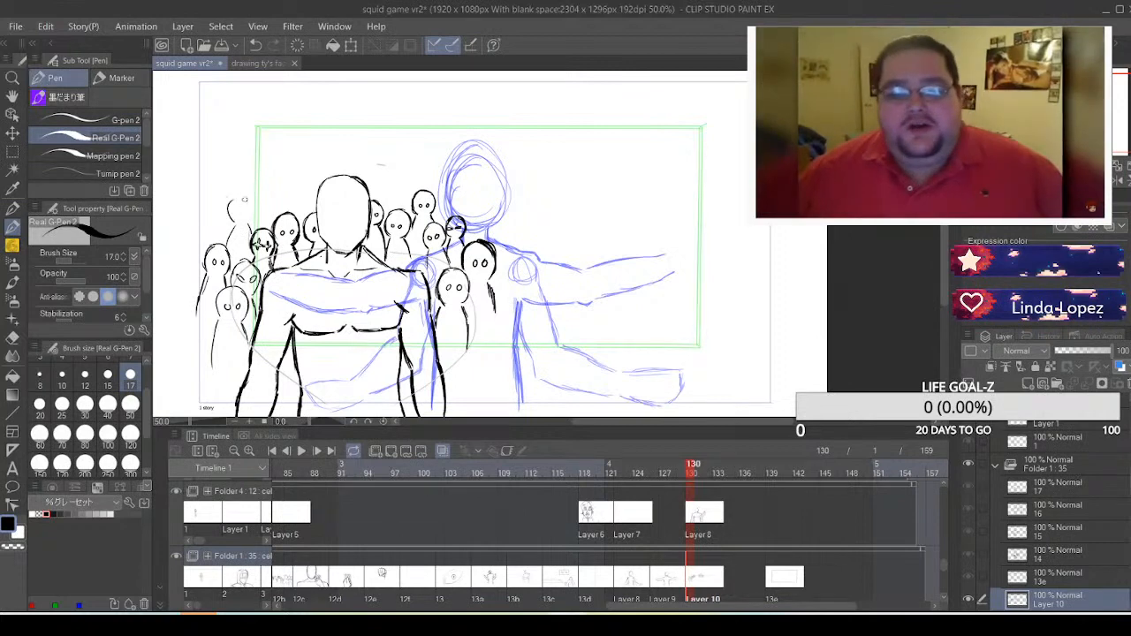
Add a back row of three small dot-eyed figures above the left-hand crowd group, undoing an unsatisfactory stroke
mouse_move(231, 204)
mouse_down()
mouse_move(249, 201)
mouse_move(250, 220)
mouse_up()
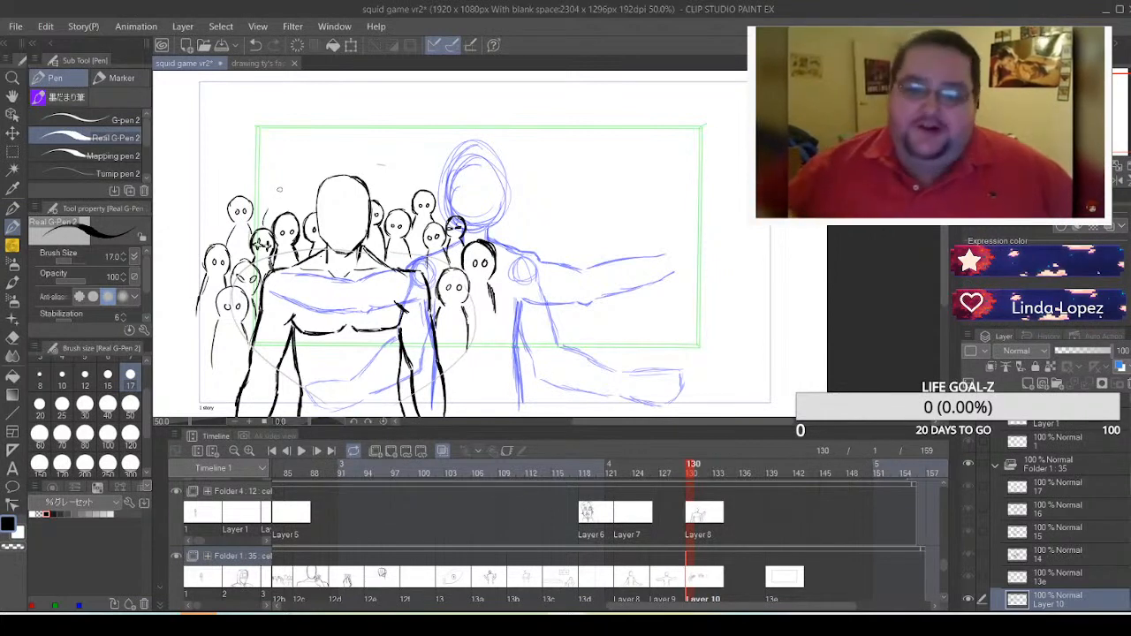
mouse_move(263, 209)
mouse_down()
mouse_move(281, 184)
mouse_move(280, 206)
mouse_up()
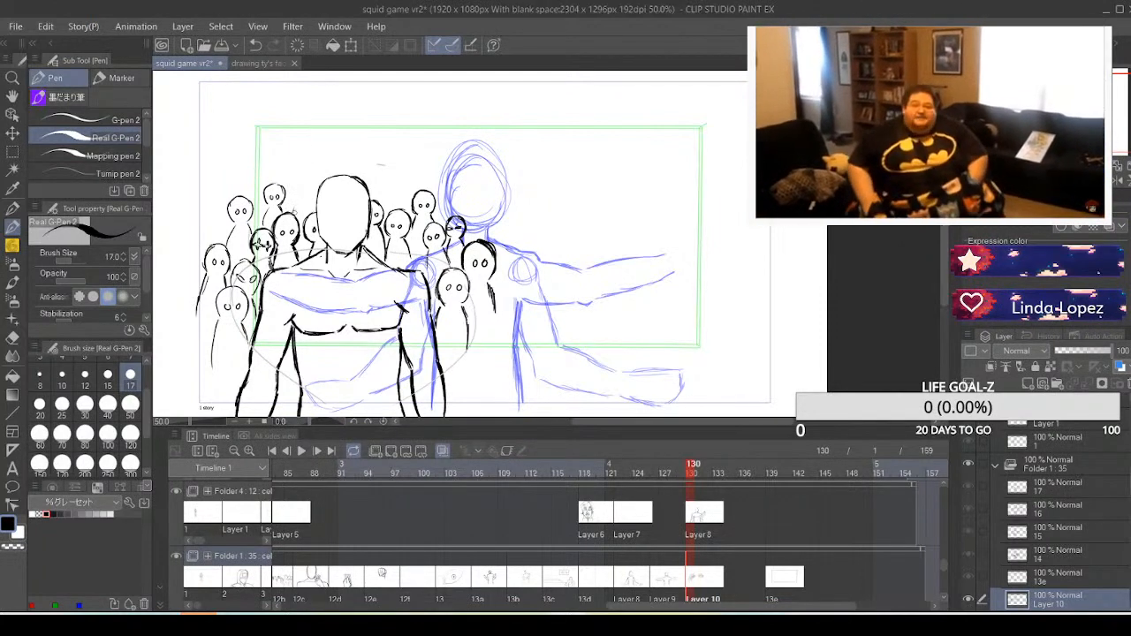
key(ctrl+z)
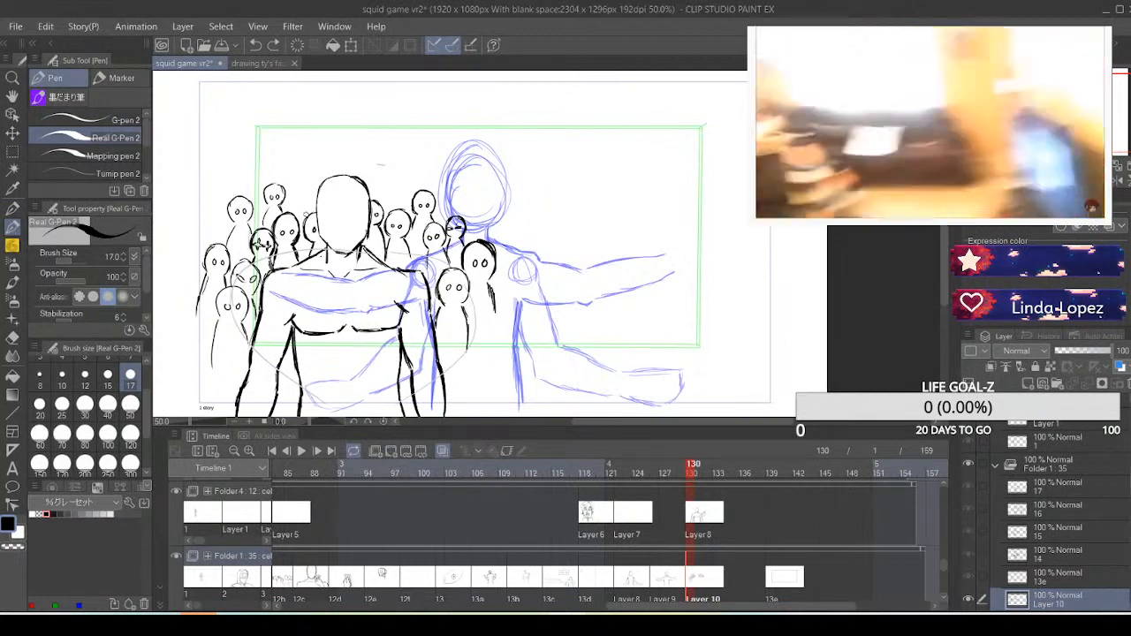
drag(307, 215, 303, 209)
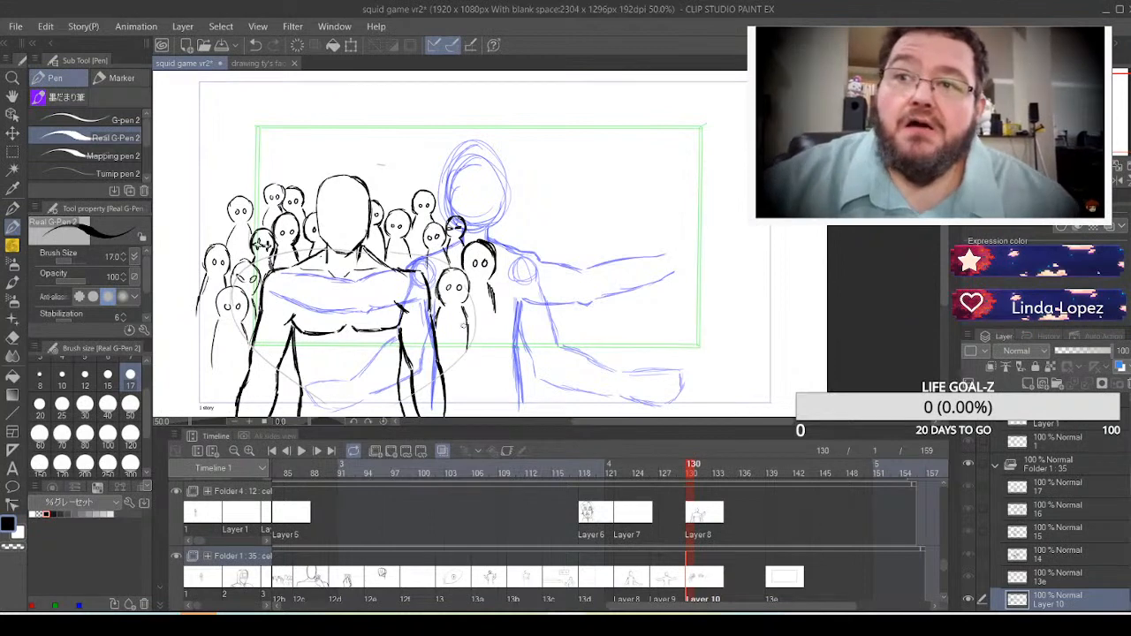
Draw a small figure with a round head, two eyes and body lines below the right-hand crowd group, redoing its head outline
mouse_move(483, 315)
mouse_down()
mouse_move(504, 313)
mouse_move(507, 324)
mouse_move(496, 346)
mouse_move(479, 342)
mouse_up()
key(ctrl+z)
key(ctrl+z)
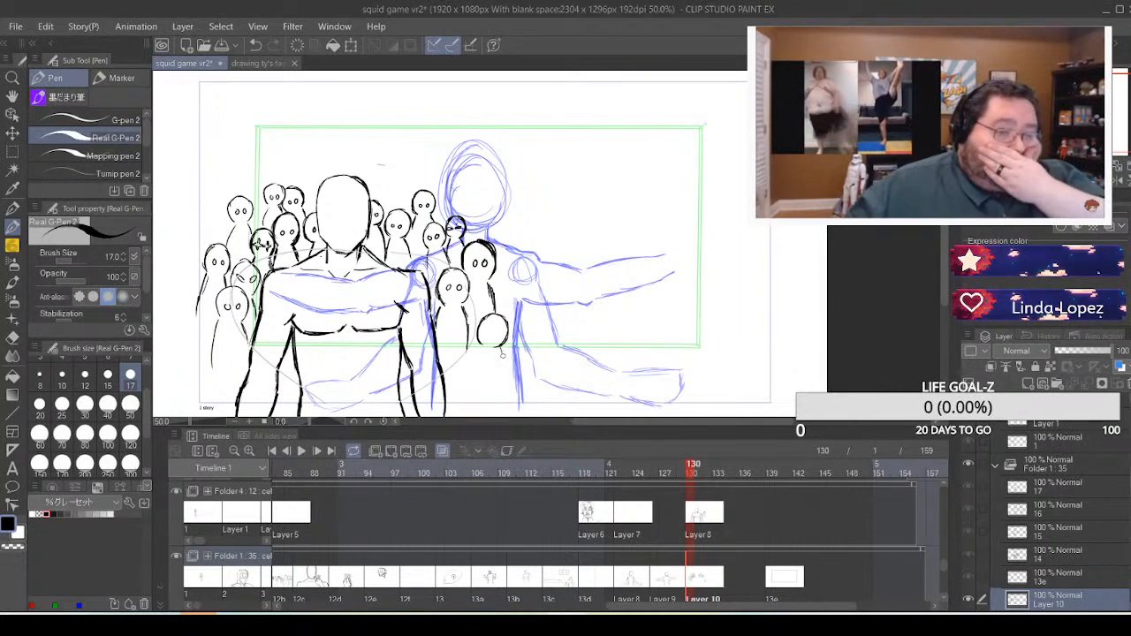
mouse_move(500, 347)
mouse_down()
mouse_move(509, 377)
mouse_move(477, 385)
mouse_up()
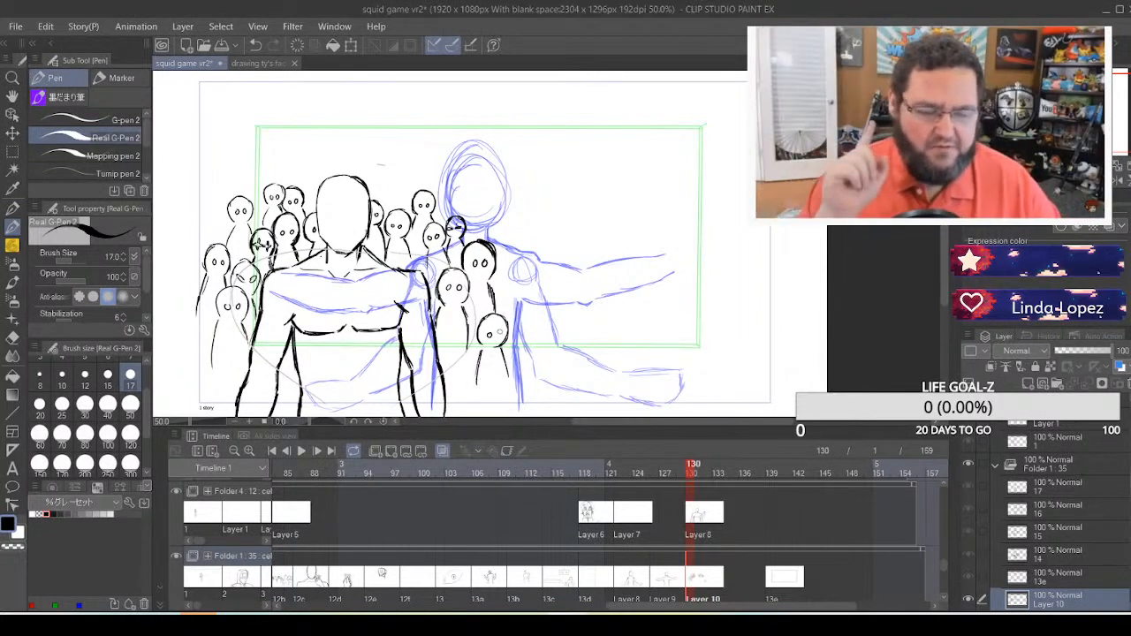
click(499, 333)
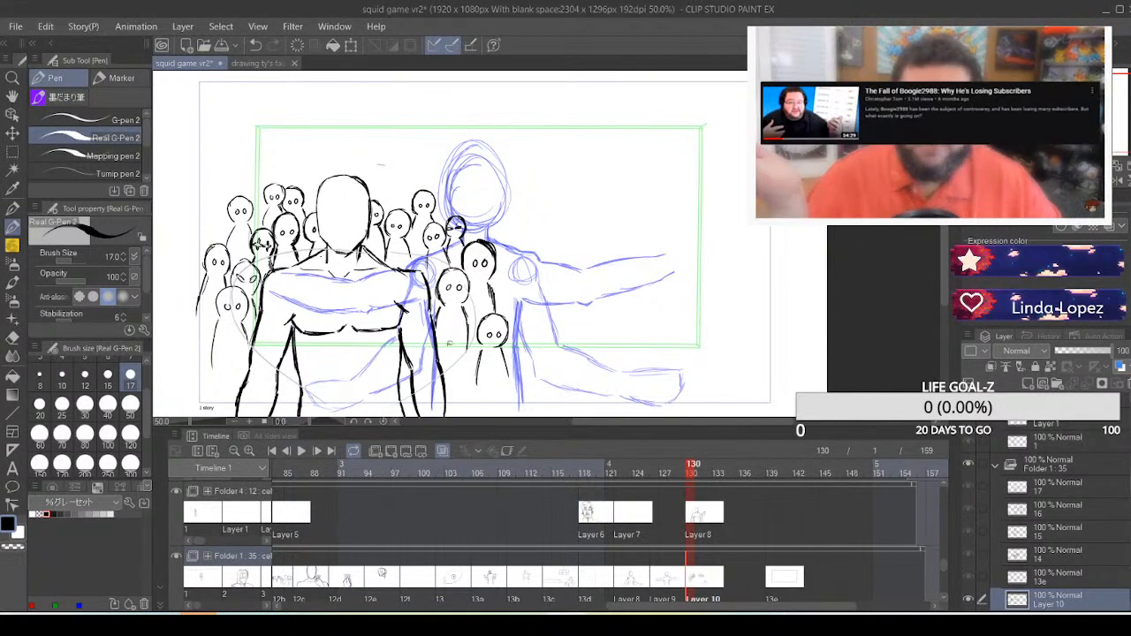
Draw a small figure with round ring eyes right beside the foreground figure's right-hand forearm, undoing unsatisfactory eye strokes
drag(448, 346, 465, 352)
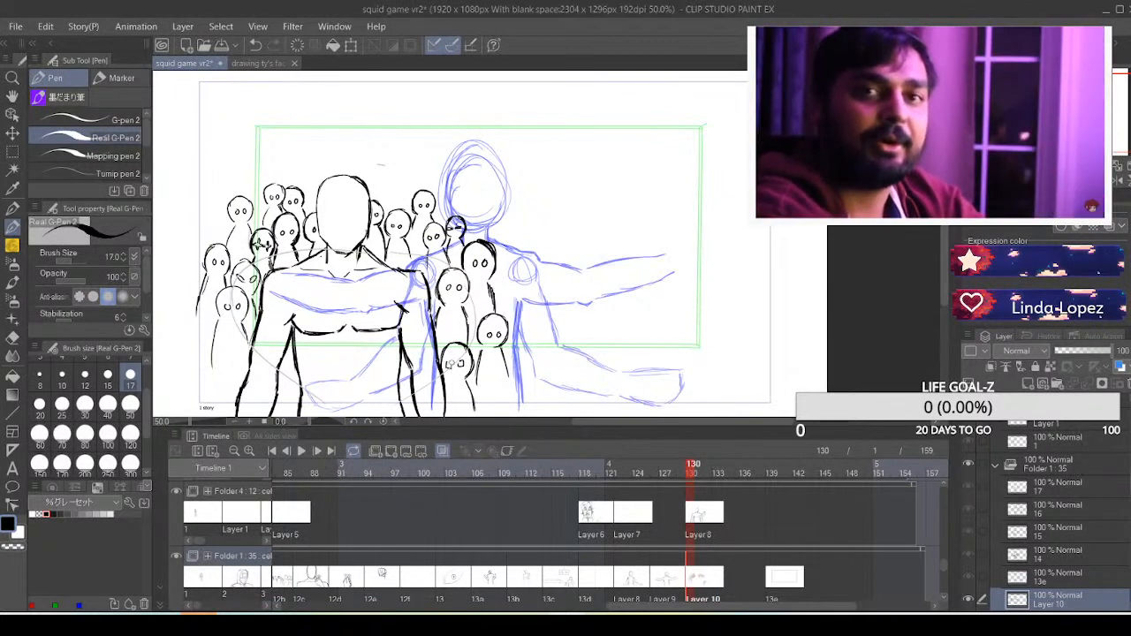
key(ctrl+z)
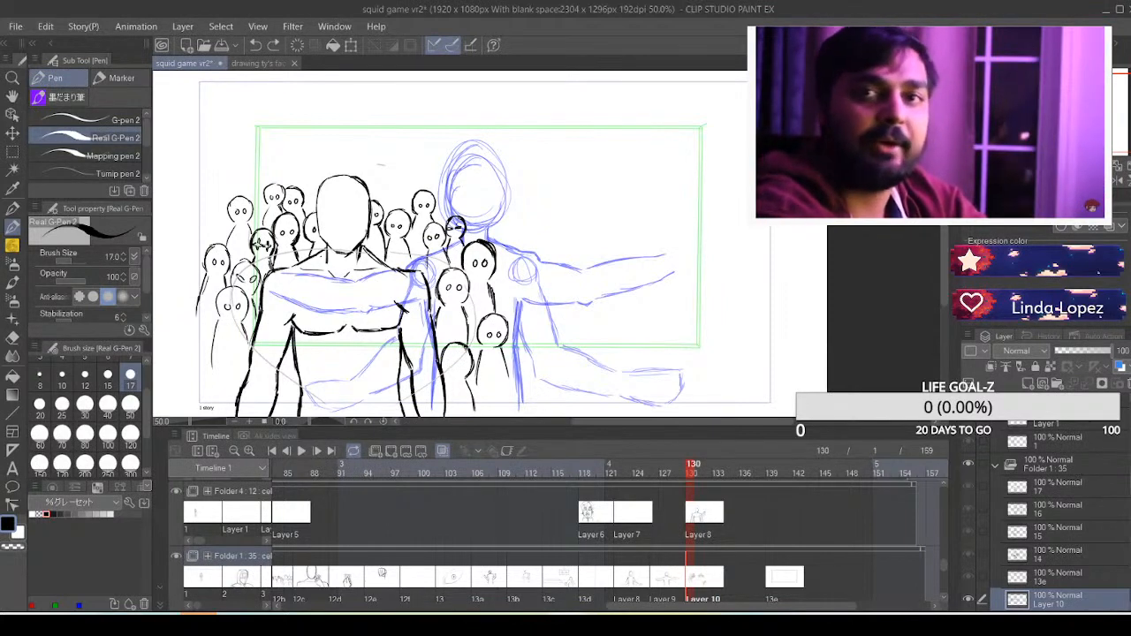
drag(453, 363, 454, 366)
key(ctrl+z)
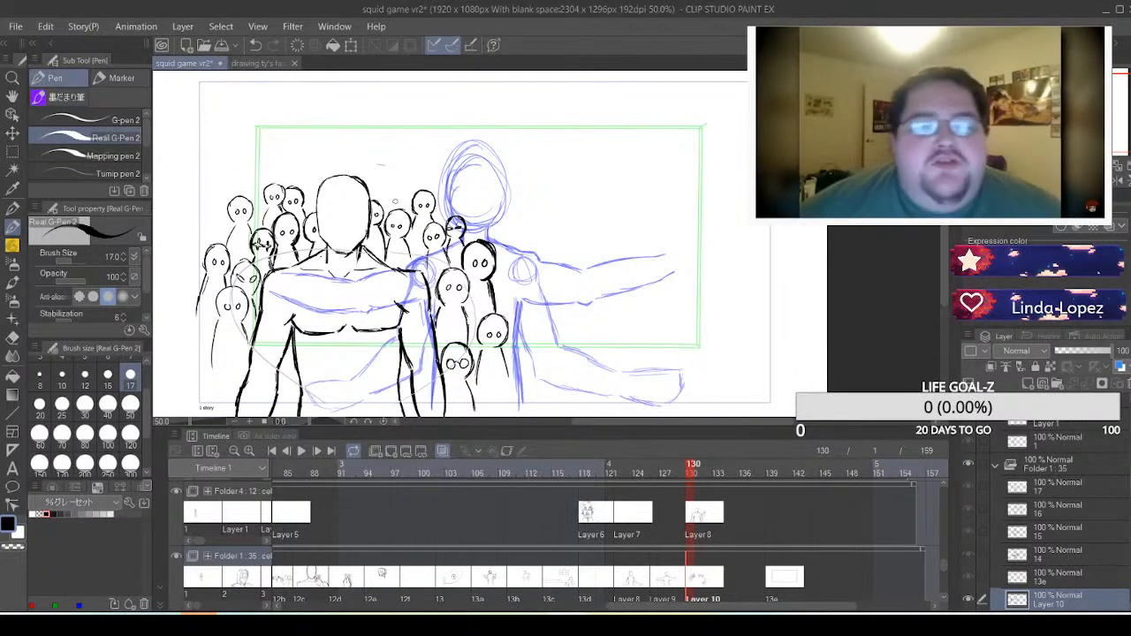
Draw two dot-eyed figures behind the right-hand group, one just above the foreground figure's head and a larger one beside it, undoing unsatisfactory strokes
mouse_move(395, 207)
mouse_down()
mouse_move(369, 155)
mouse_move(371, 191)
mouse_up()
key(ctrl+z)
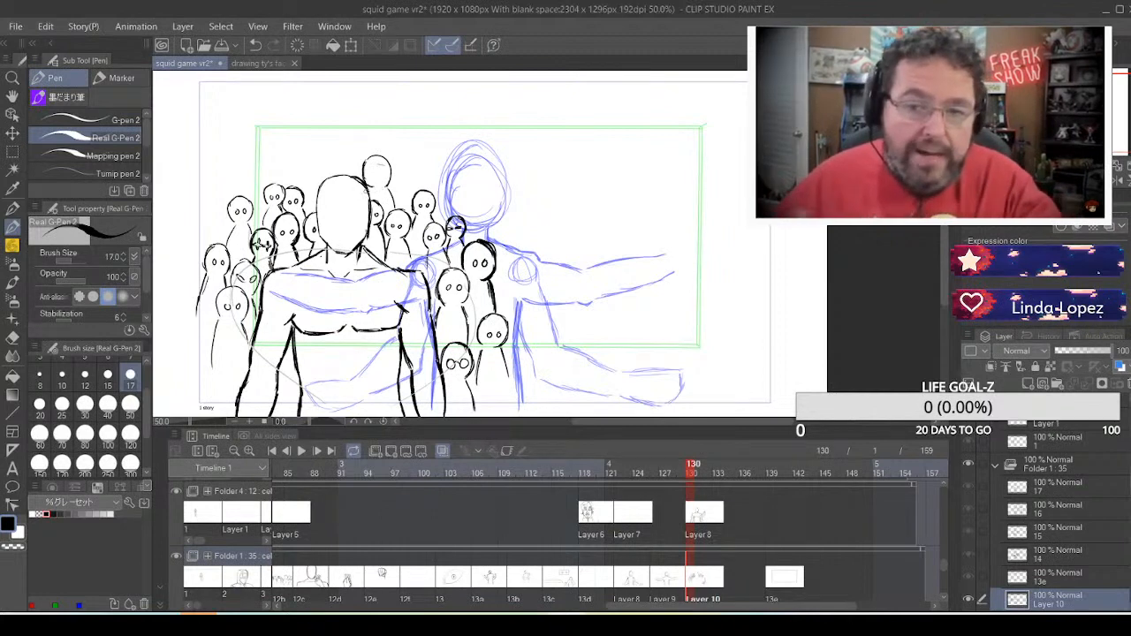
drag(378, 169, 374, 177)
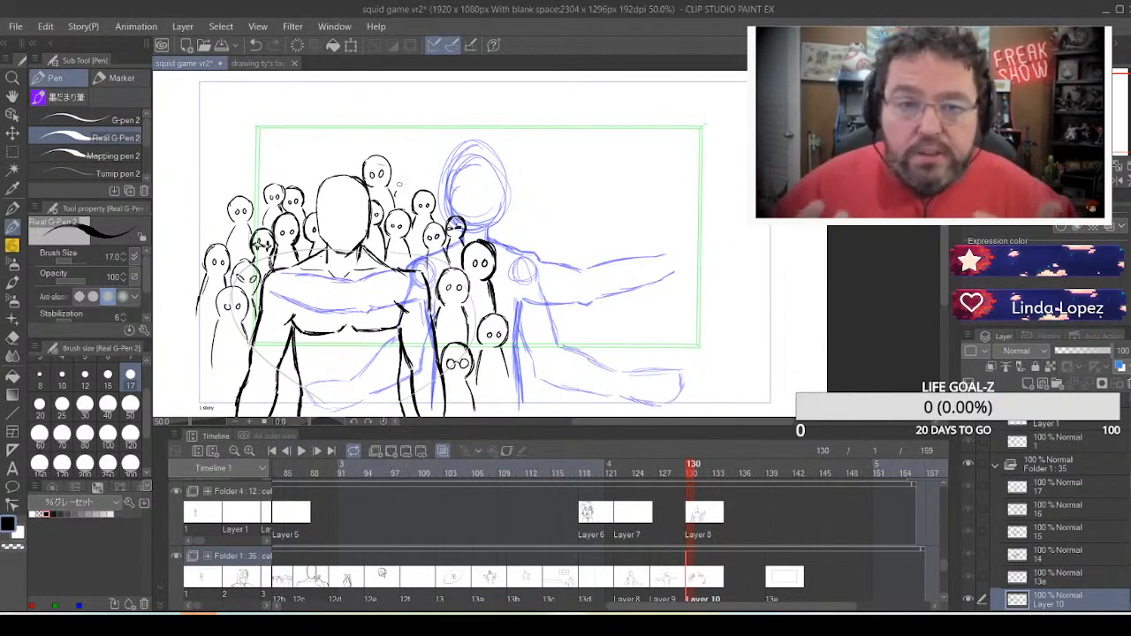
key(ctrl+z)
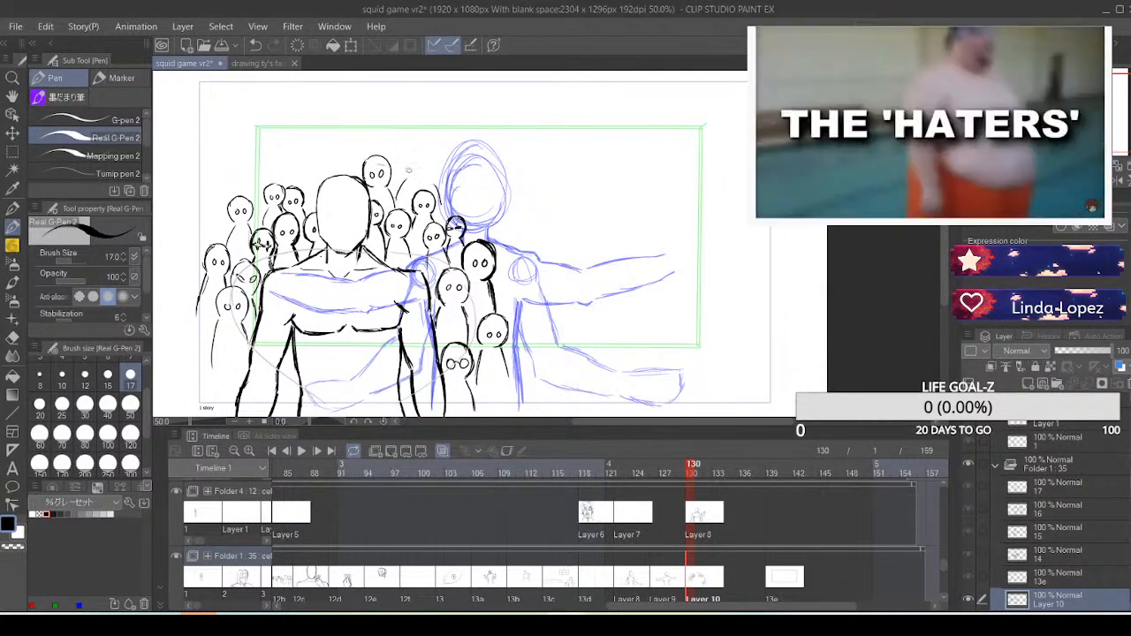
mouse_move(407, 176)
mouse_down()
mouse_move(425, 149)
mouse_move(403, 161)
mouse_move(423, 139)
mouse_move(443, 154)
mouse_move(441, 182)
mouse_move(429, 160)
mouse_move(415, 161)
mouse_up()
key(ctrl+z)
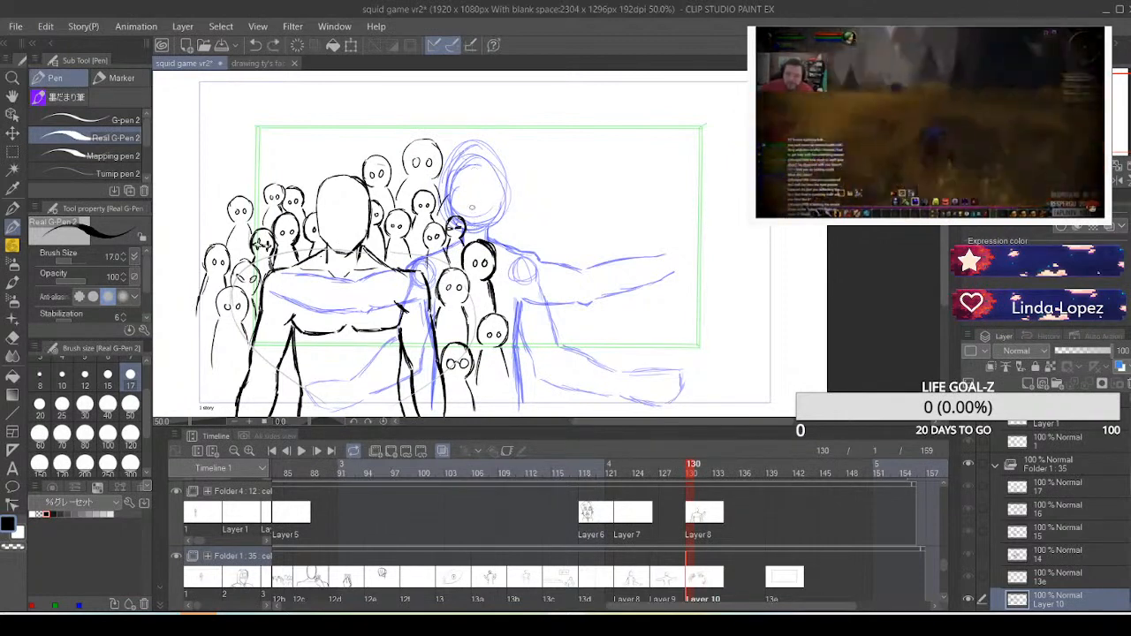
Draw a dot-eyed crowd head over the blue sketched figure's head, undoing unsatisfactory outline strokes
drag(471, 197, 471, 230)
key(ctrl+z)
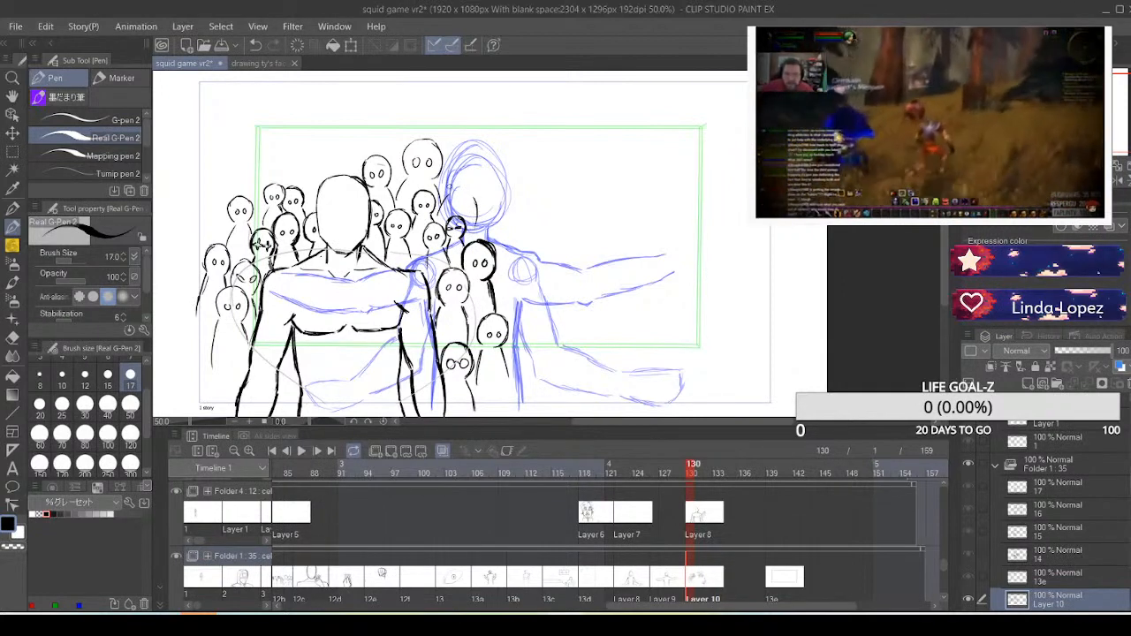
mouse_move(449, 187)
mouse_down()
mouse_move(457, 154)
mouse_move(487, 169)
mouse_up()
key(ctrl+z)
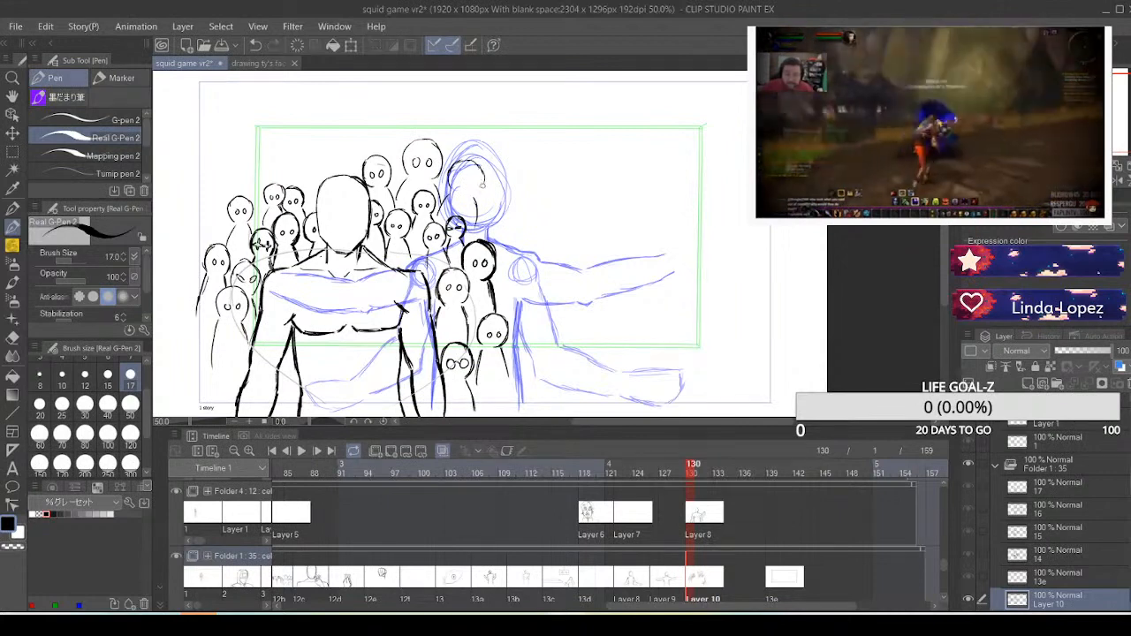
mouse_move(484, 182)
mouse_down()
mouse_move(470, 195)
mouse_move(476, 182)
mouse_up()
mouse_move(471, 164)
mouse_down()
mouse_move(464, 176)
mouse_move(475, 177)
mouse_up()
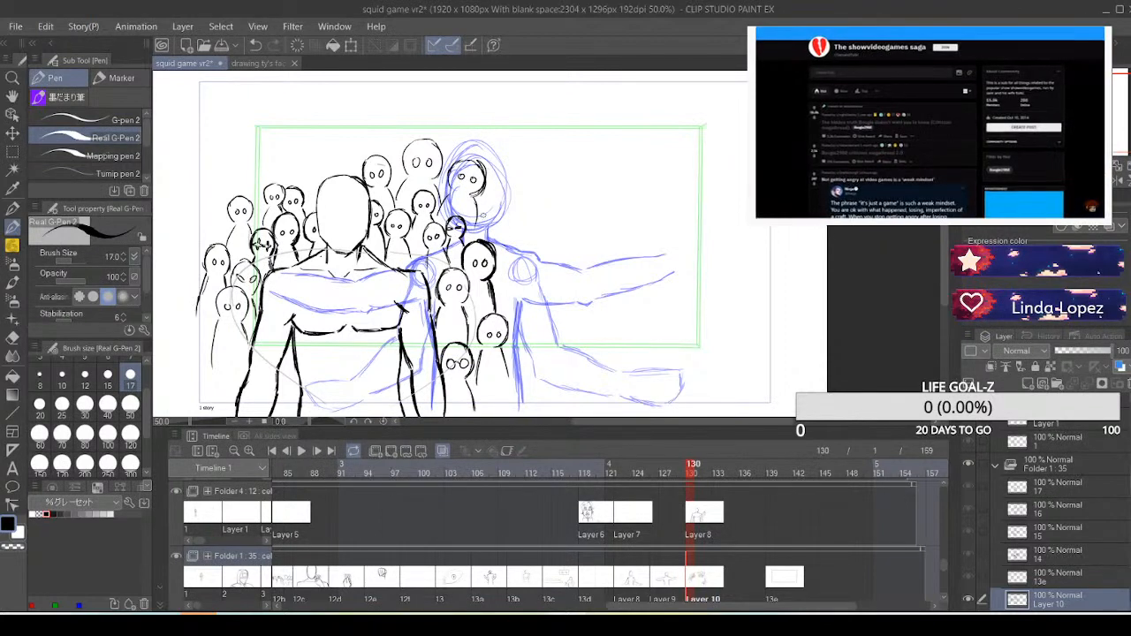
Draw another dot-eyed crowd head beside the blue figure's jaw, partly behind the neighbouring head, undoing unsatisfactory strokes
drag(481, 218, 469, 235)
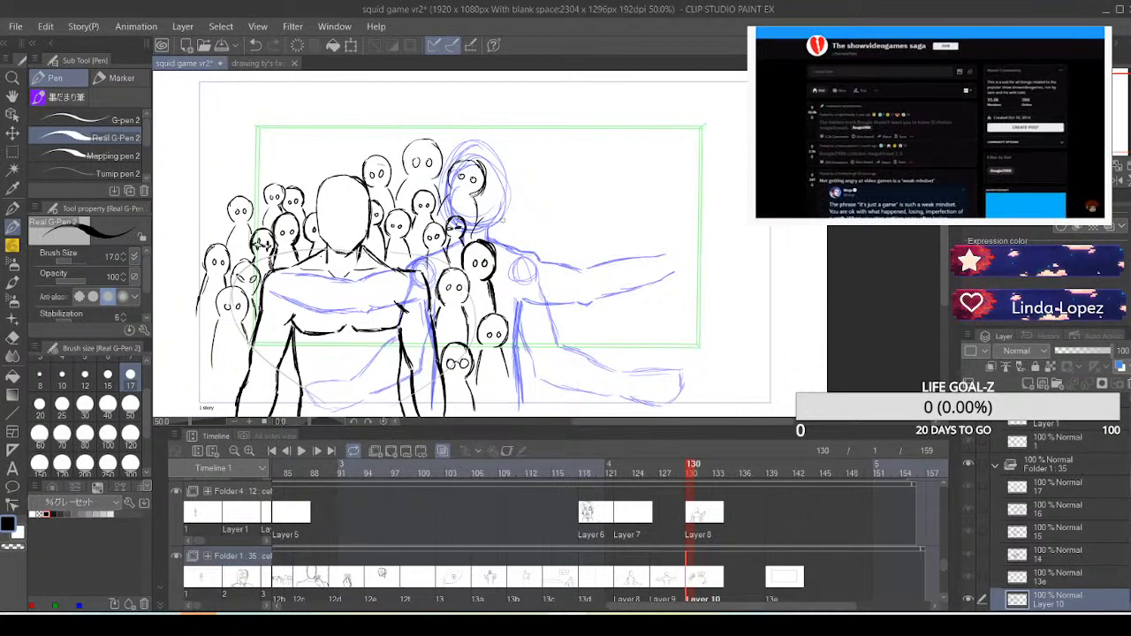
key(ctrl+z)
drag(471, 243, 481, 216)
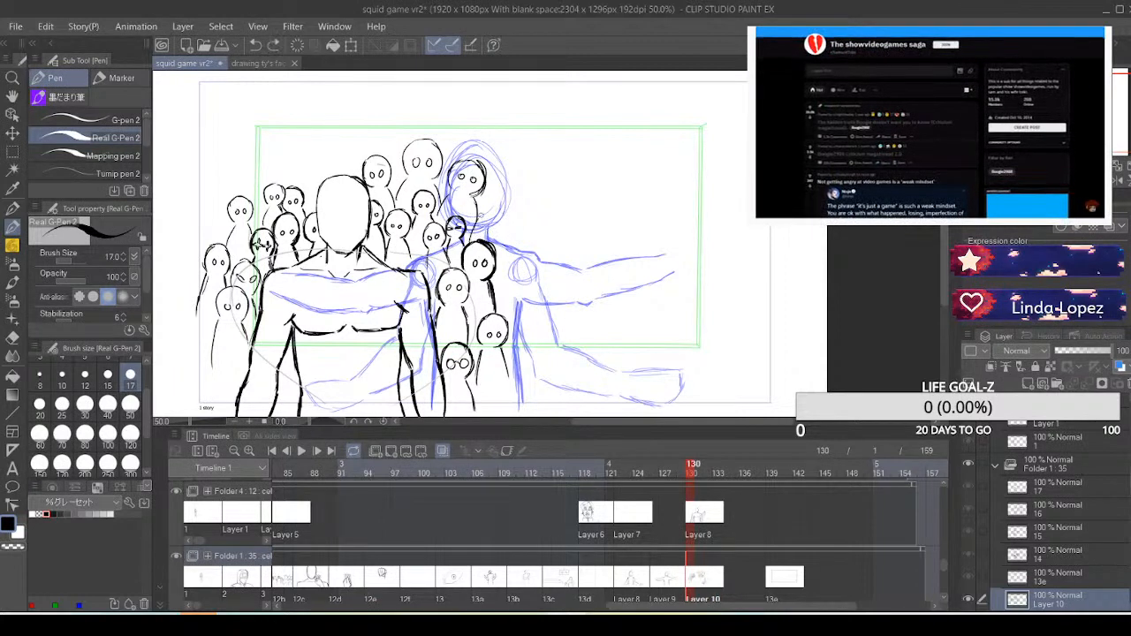
drag(501, 257, 507, 223)
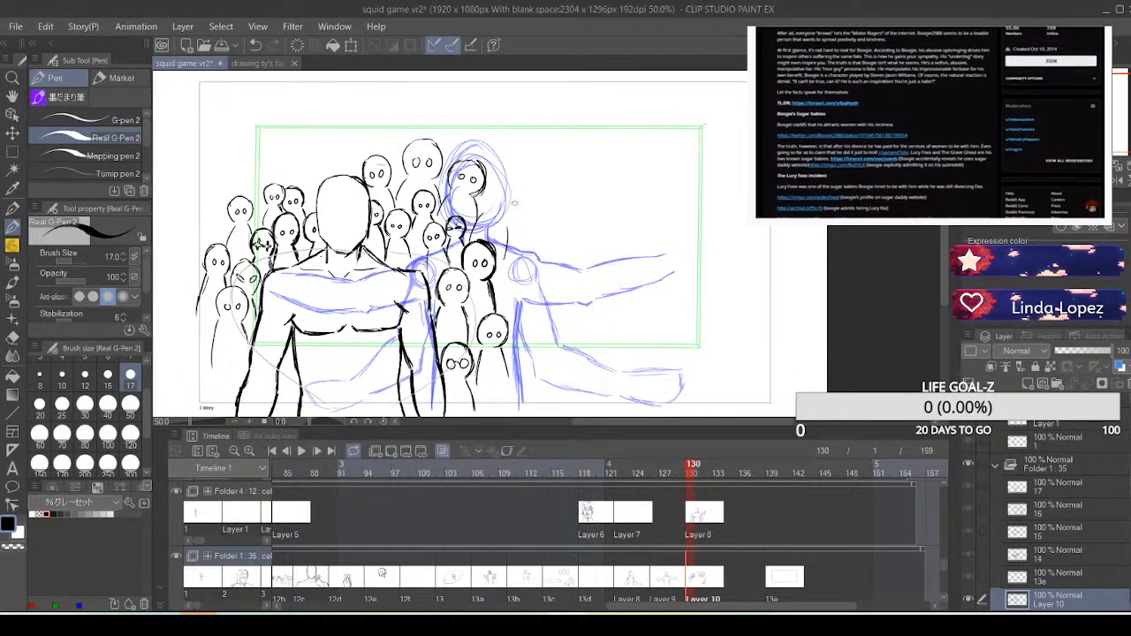
mouse_move(513, 222)
mouse_down()
mouse_move(516, 199)
mouse_move(494, 188)
mouse_move(520, 189)
mouse_move(514, 224)
mouse_move(501, 207)
mouse_up()
key(ctrl+z)
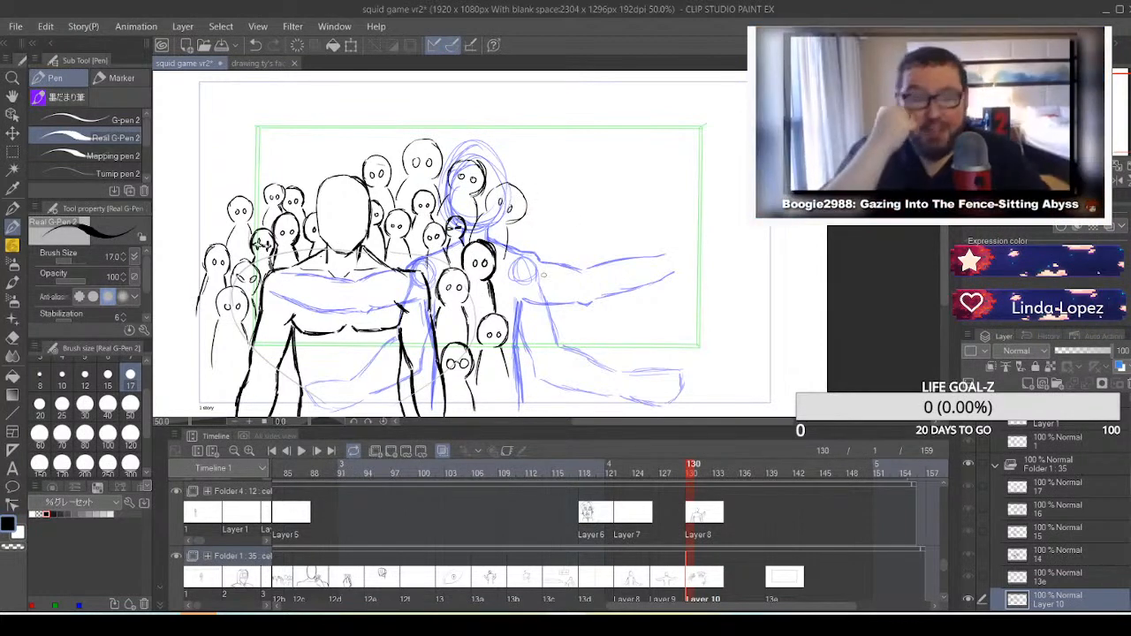
Draw two dot-eyed figures at the right-hand group's outer edge, one over the blue figure's shoulder circle and one lower down, undoing an unsatisfactory stroke
drag(502, 258, 523, 263)
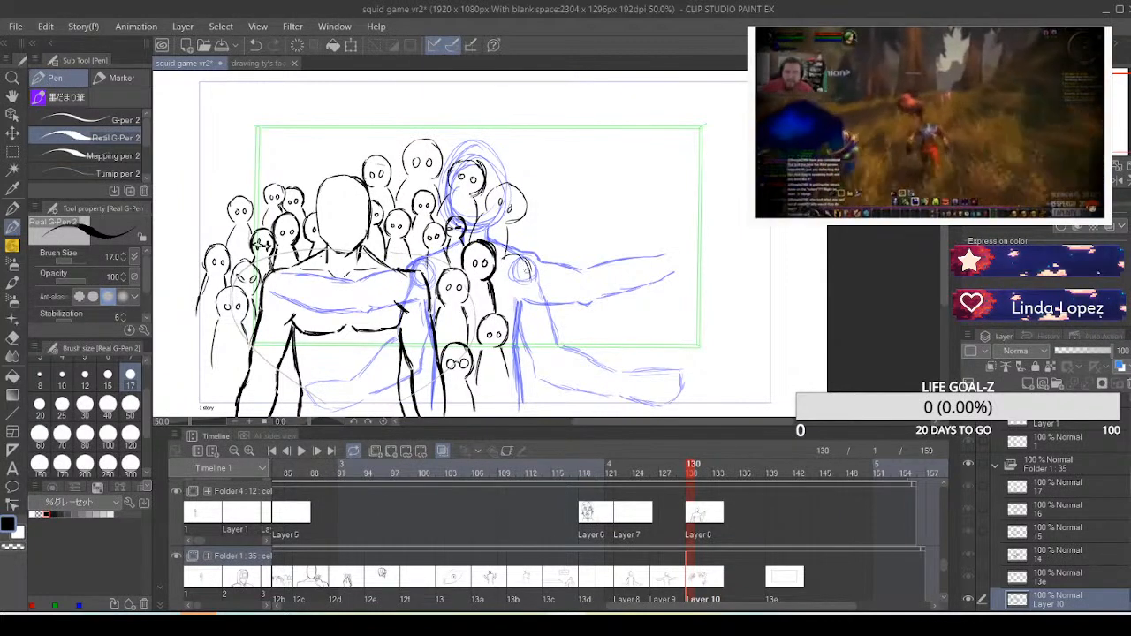
drag(527, 270, 519, 278)
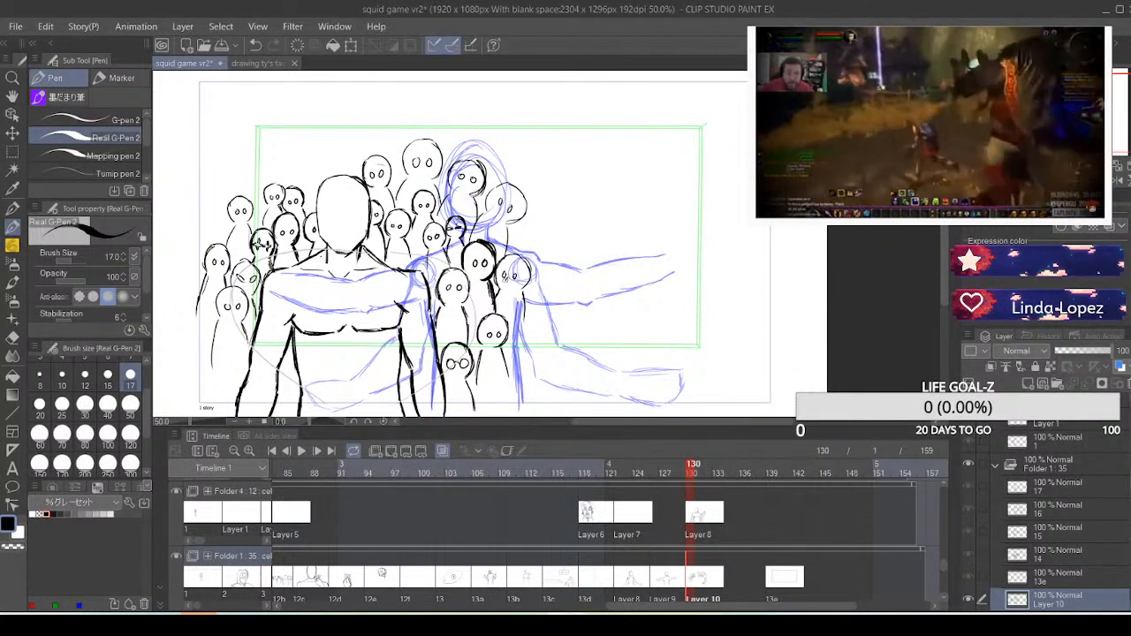
key(ctrl+z)
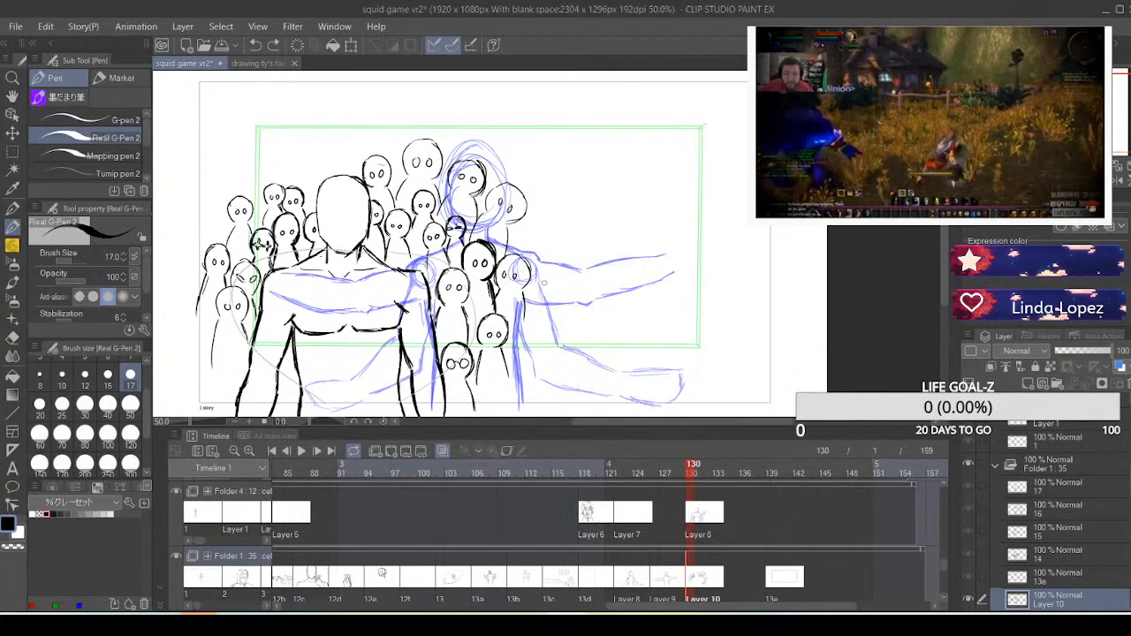
mouse_move(515, 330)
mouse_down()
mouse_move(540, 333)
mouse_move(532, 398)
mouse_move(511, 332)
mouse_move(505, 370)
mouse_move(518, 344)
mouse_up()
mouse_move(524, 342)
mouse_down()
mouse_move(511, 338)
mouse_move(528, 345)
mouse_up()
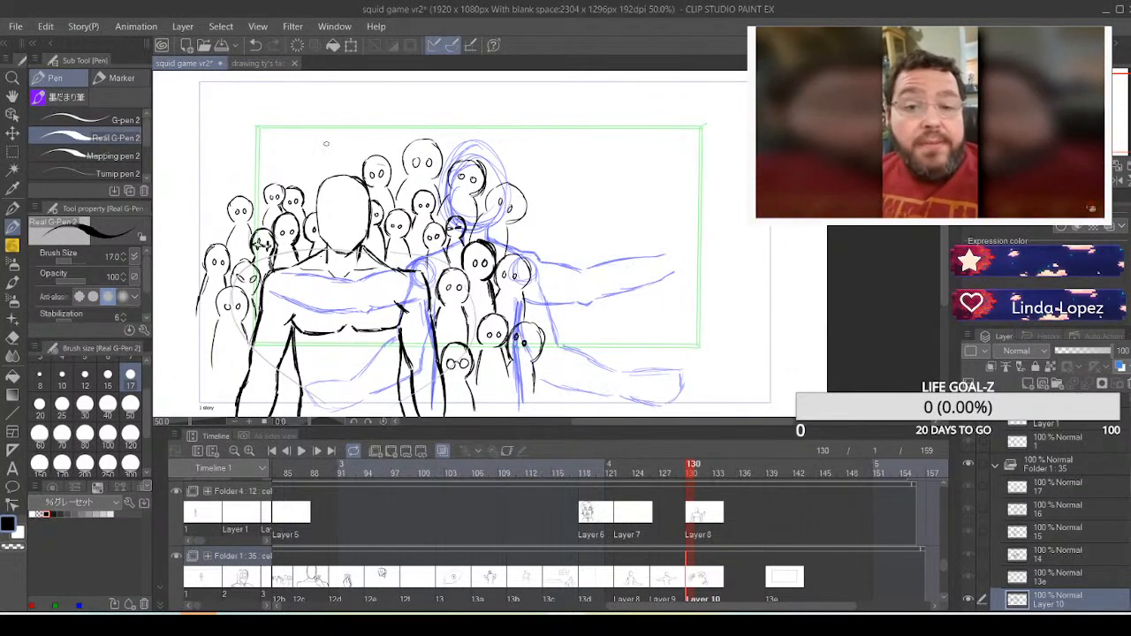
Try adding a back row of larger crowd figures above the left-hand group and the foreground figure's head
mouse_move(300, 182)
mouse_down()
mouse_move(338, 105)
mouse_move(335, 173)
mouse_move(329, 132)
mouse_move(313, 155)
mouse_move(310, 117)
mouse_move(343, 131)
mouse_up()
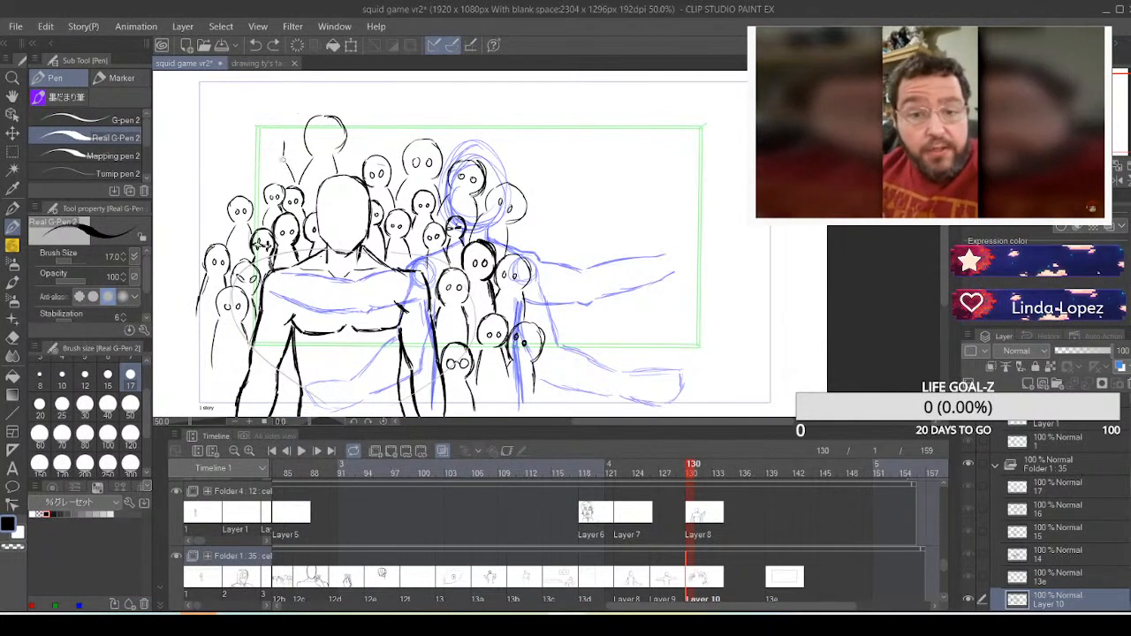
mouse_move(283, 159)
mouse_down()
mouse_move(288, 142)
mouse_move(269, 129)
mouse_move(251, 166)
mouse_up()
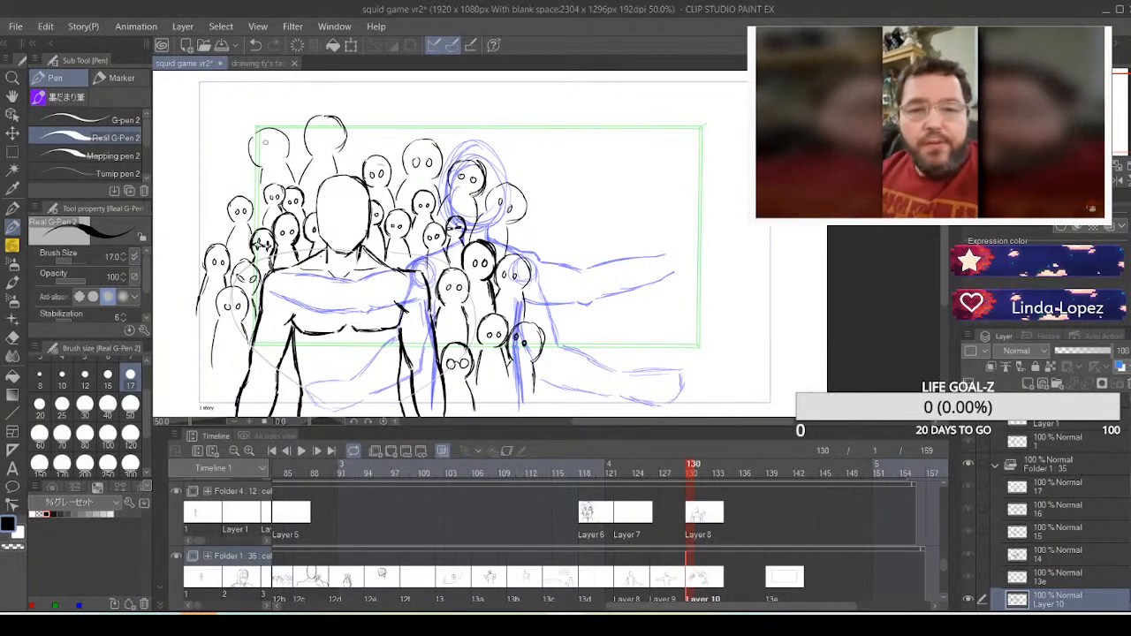
drag(256, 205, 237, 173)
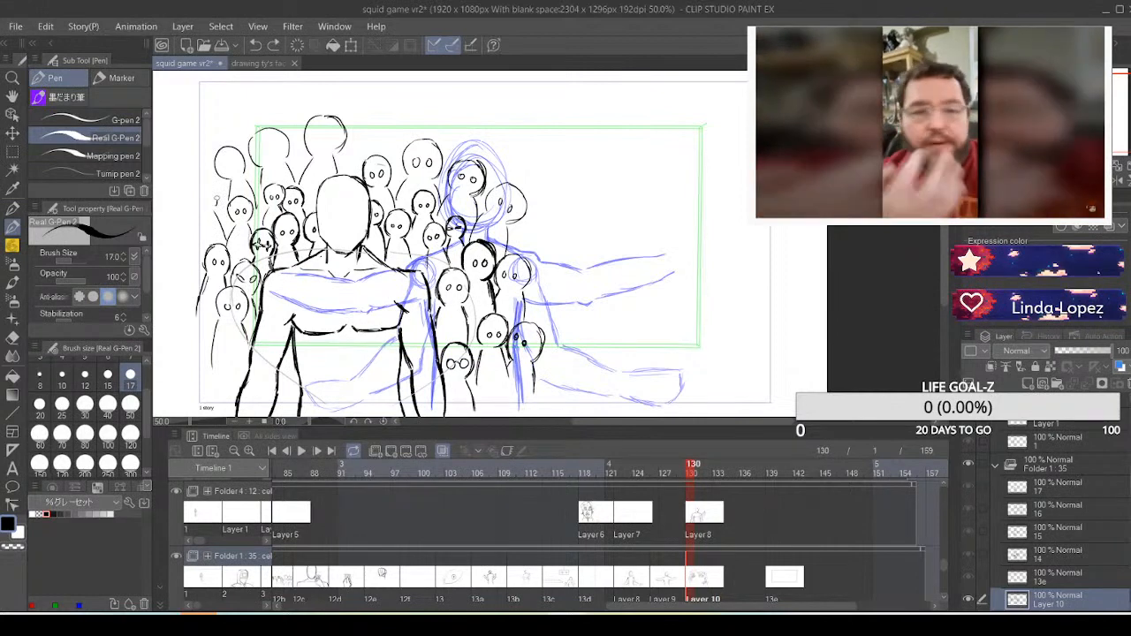
mouse_move(202, 183)
mouse_down()
mouse_move(203, 221)
mouse_move(187, 207)
mouse_move(202, 215)
mouse_move(196, 248)
mouse_up()
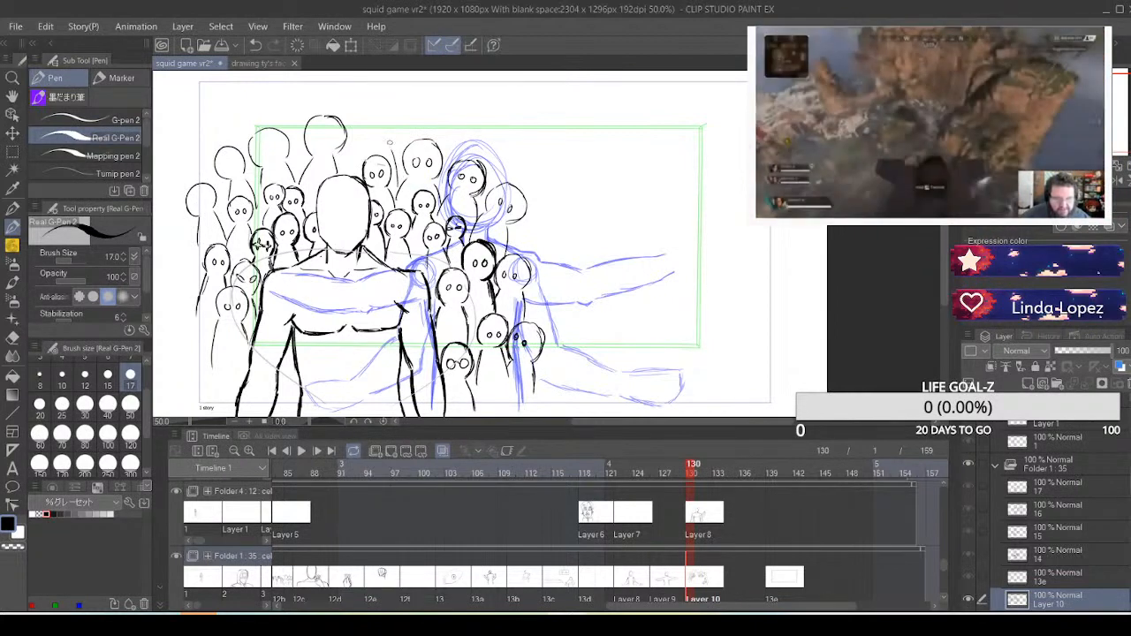
mouse_move(364, 138)
mouse_down()
mouse_move(368, 110)
mouse_move(392, 113)
mouse_move(368, 114)
mouse_move(394, 137)
mouse_up()
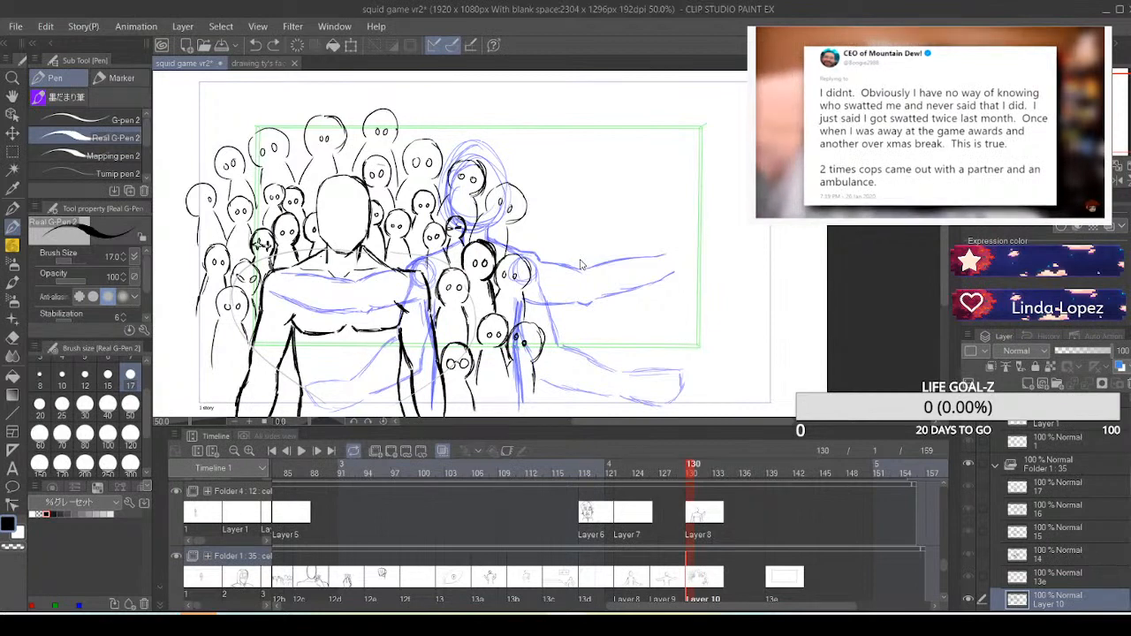
Undo the back-row figures and the preceding crowd additions above the right-hand group and around the blue sketched figure
key(ctrl+z)
key(ctrl+z)
key(ctrl+z)
key(ctrl+z)
key(ctrl+z)
key(ctrl+z)
key(ctrl+z)
key(ctrl+z)
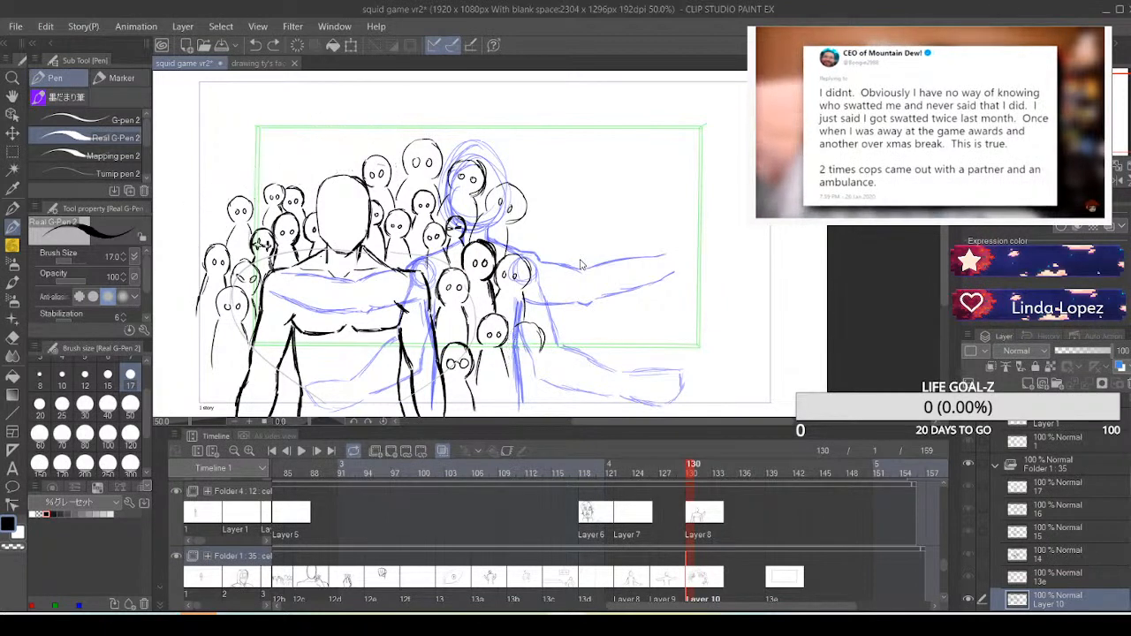
key(ctrl+z)
key(ctrl+z)
key(ctrl+z)
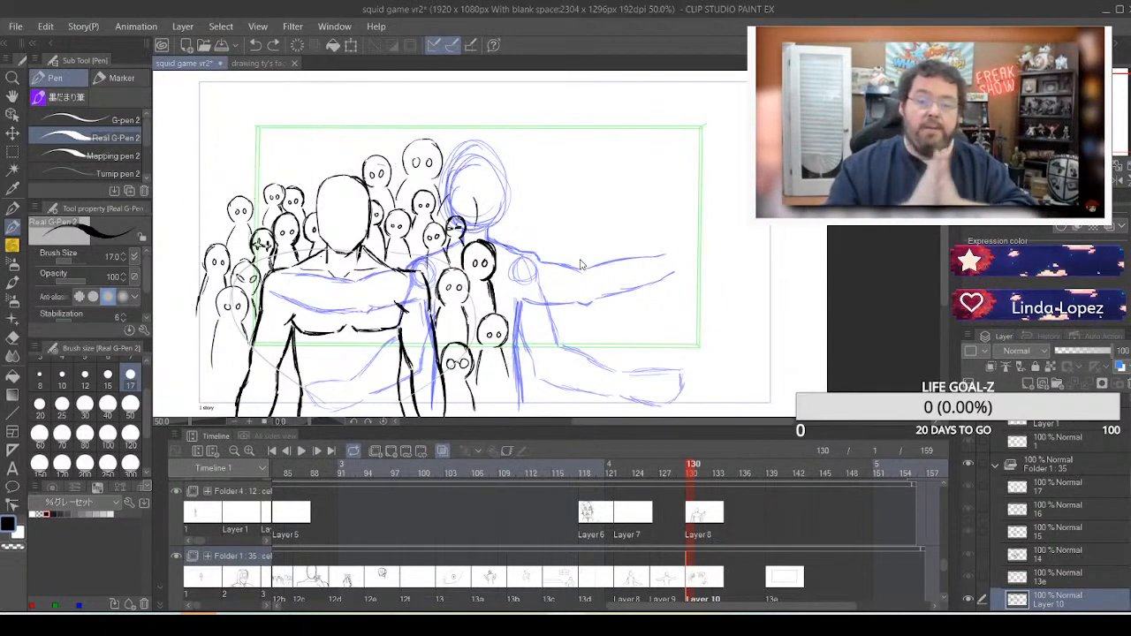
key(ctrl+z)
key(ctrl+z)
key(ctrl+z)
key(ctrl+z)
key(ctrl+z)
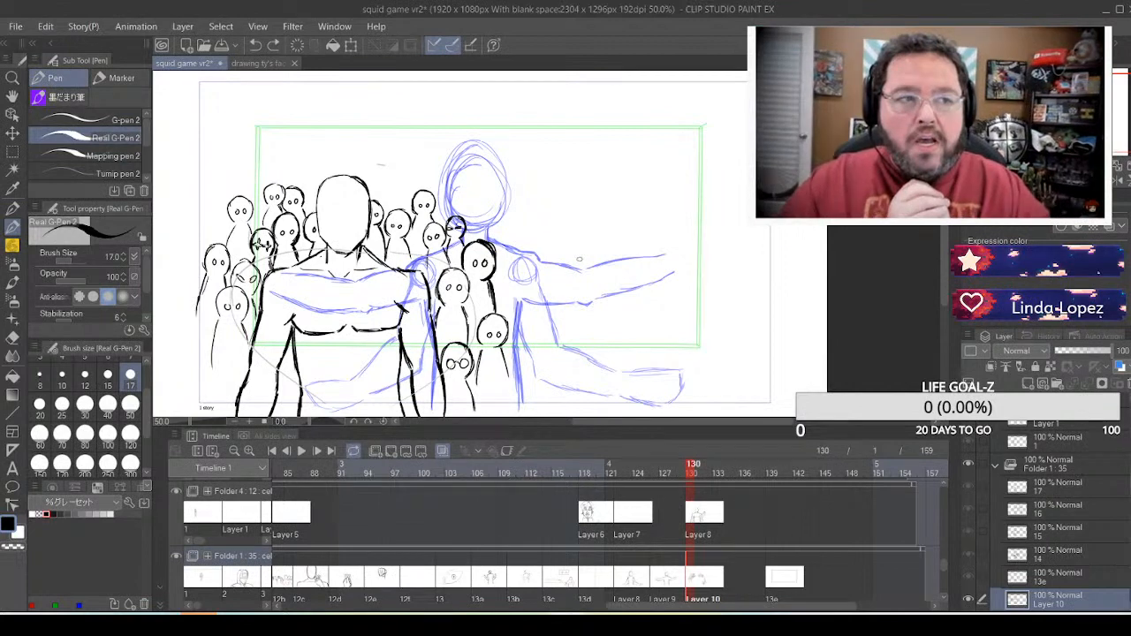
Switch to the Straight line tool, undoing a short trial line above the foreground figure's head
click(17, 411)
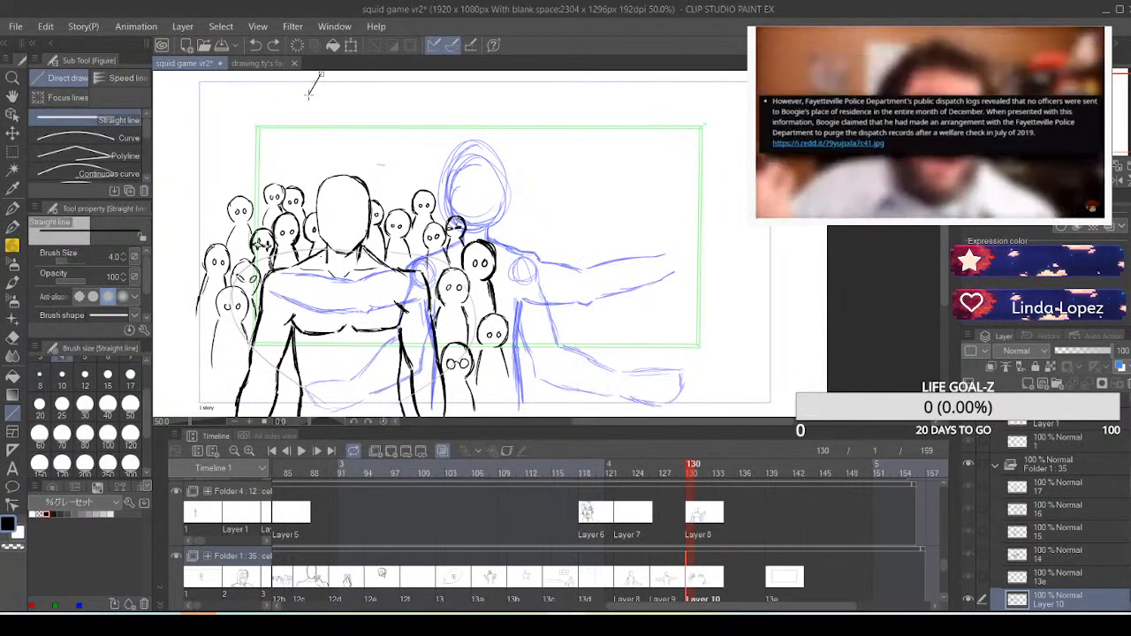
drag(319, 76, 302, 113)
key(ctrl+z)
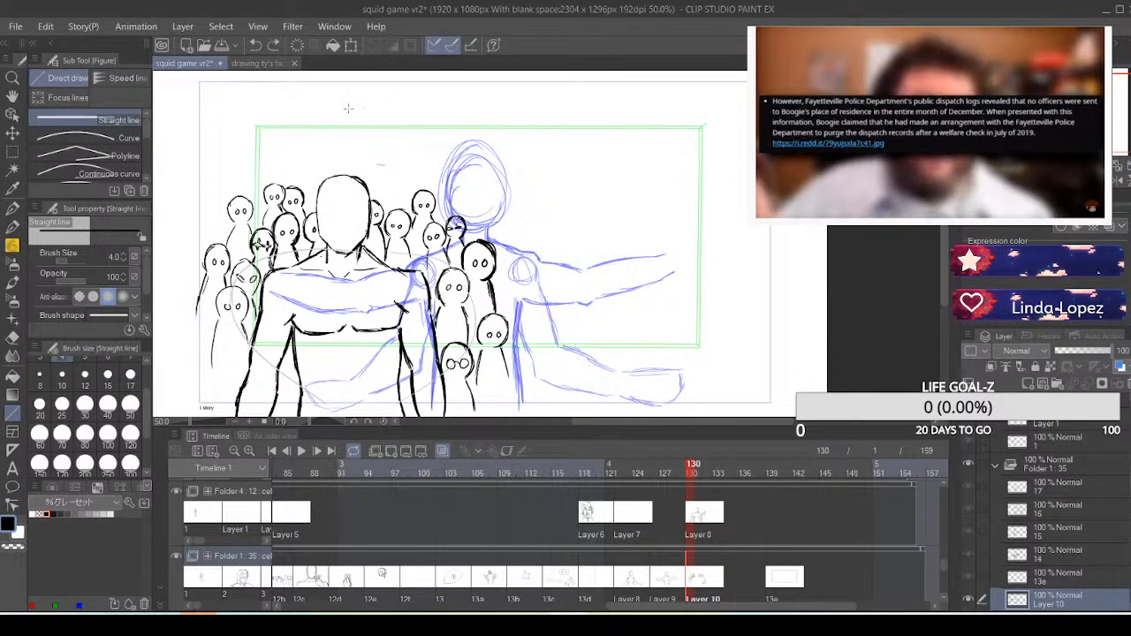
Add the アニメカラー_カラーセット ver1.0 color set to the palette
click(115, 504)
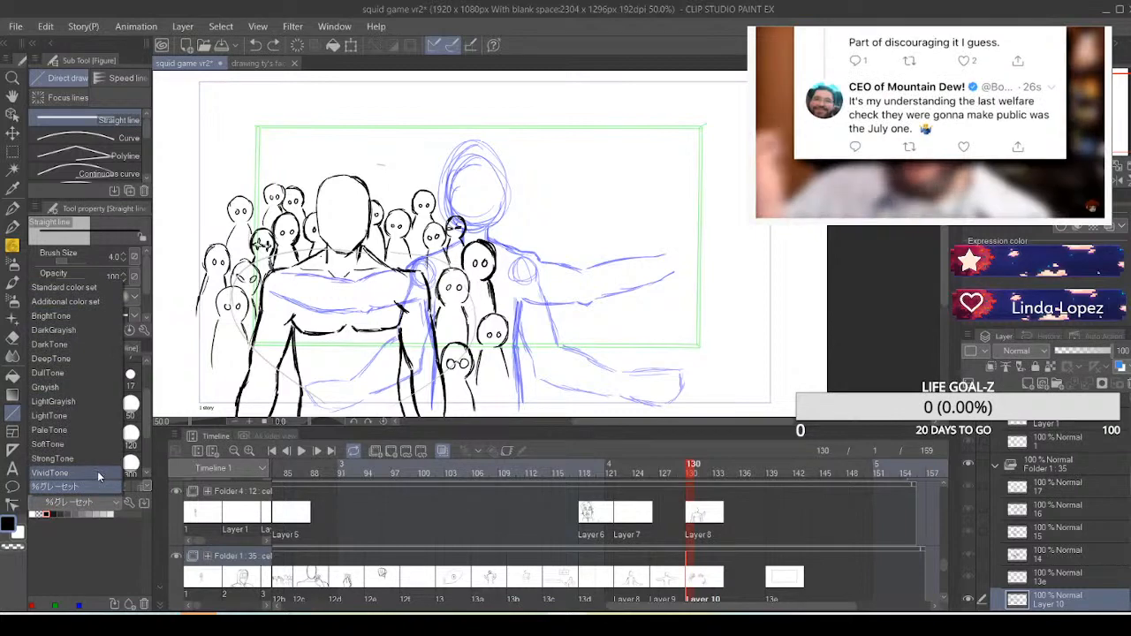
click(132, 544)
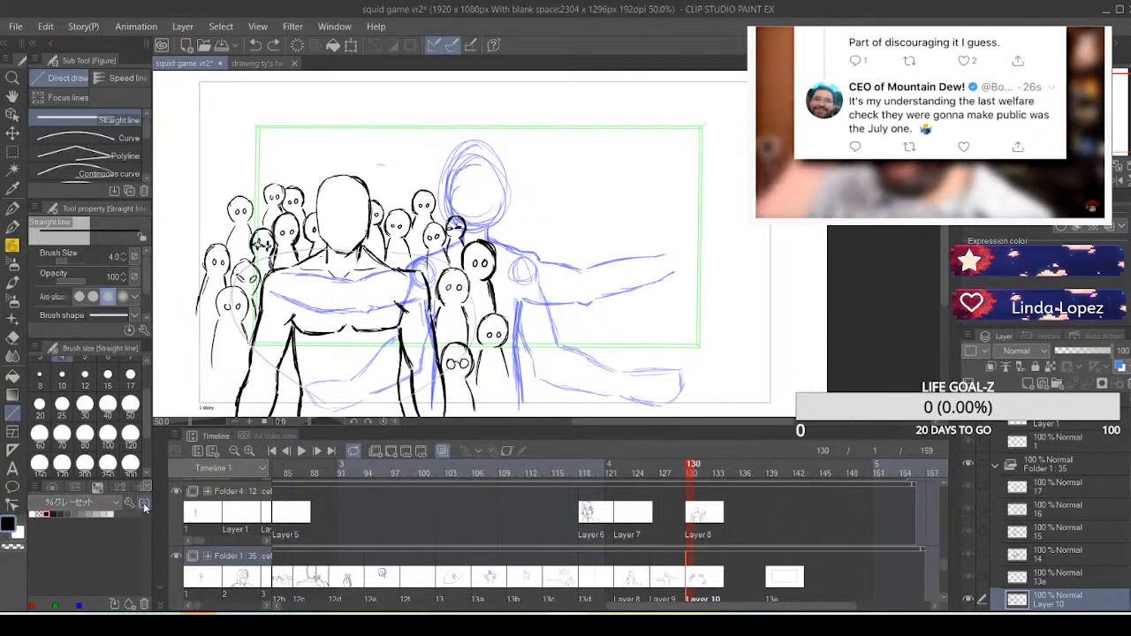
click(144, 504)
drag(689, 116, 426, 186)
click(515, 230)
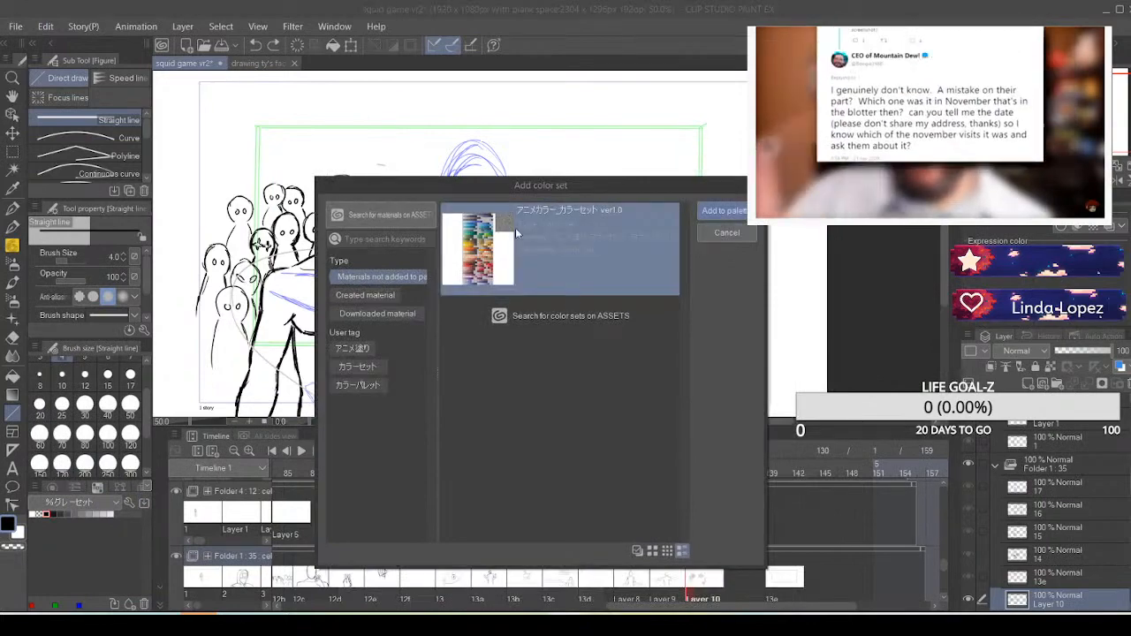
click(720, 212)
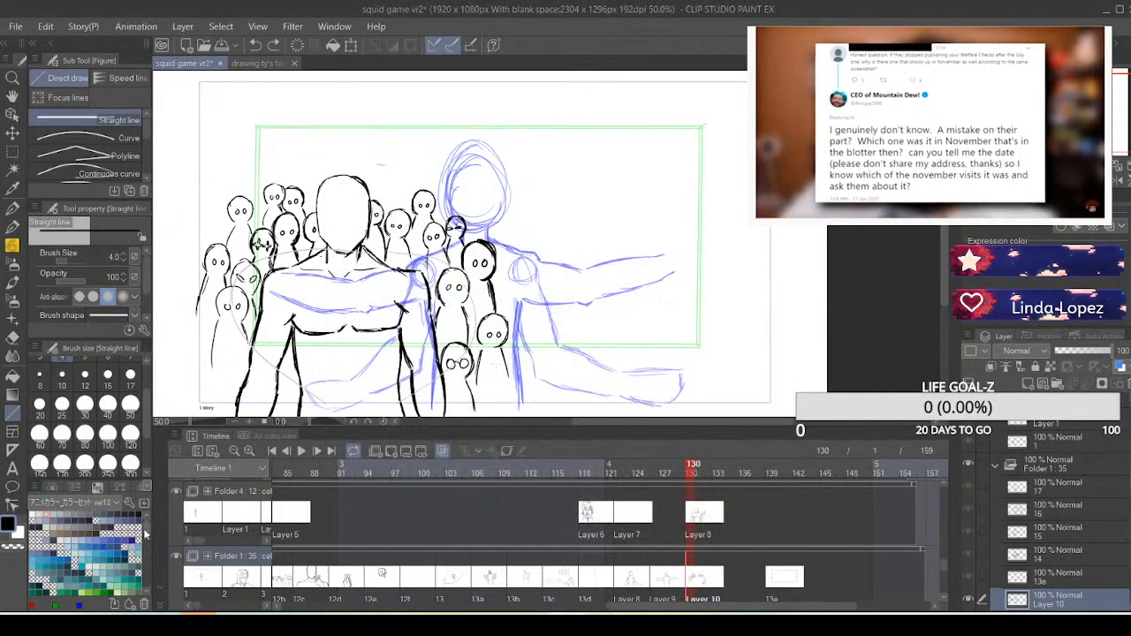
Pick a pale yellow-tan drawing colour from the warm swatches of the color set
scroll(146, 535, down, 5)
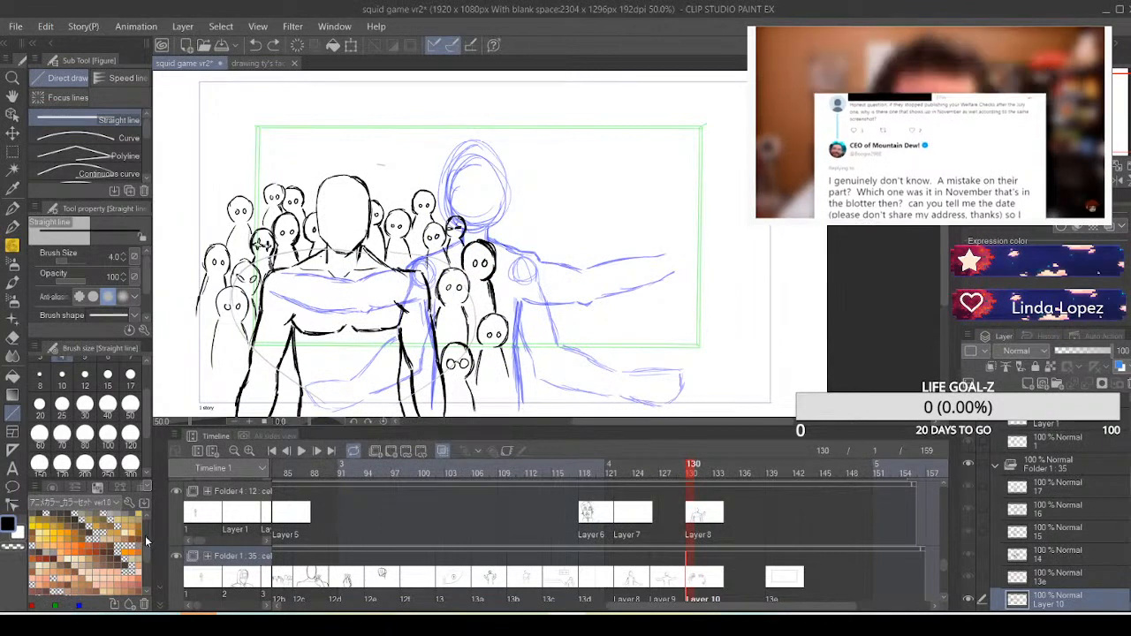
drag(145, 541, 145, 544)
click(118, 520)
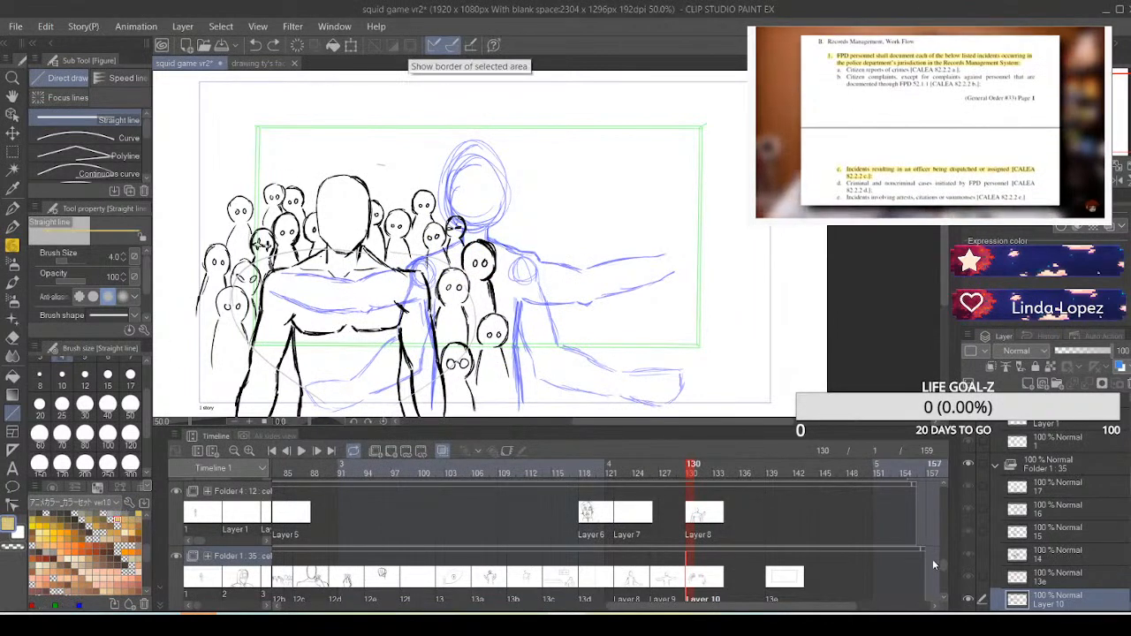
Extend the Folder 3 track by setting its last displayed frame at frame 154
scroll(942, 565, up, 1)
drag(942, 565, 945, 548)
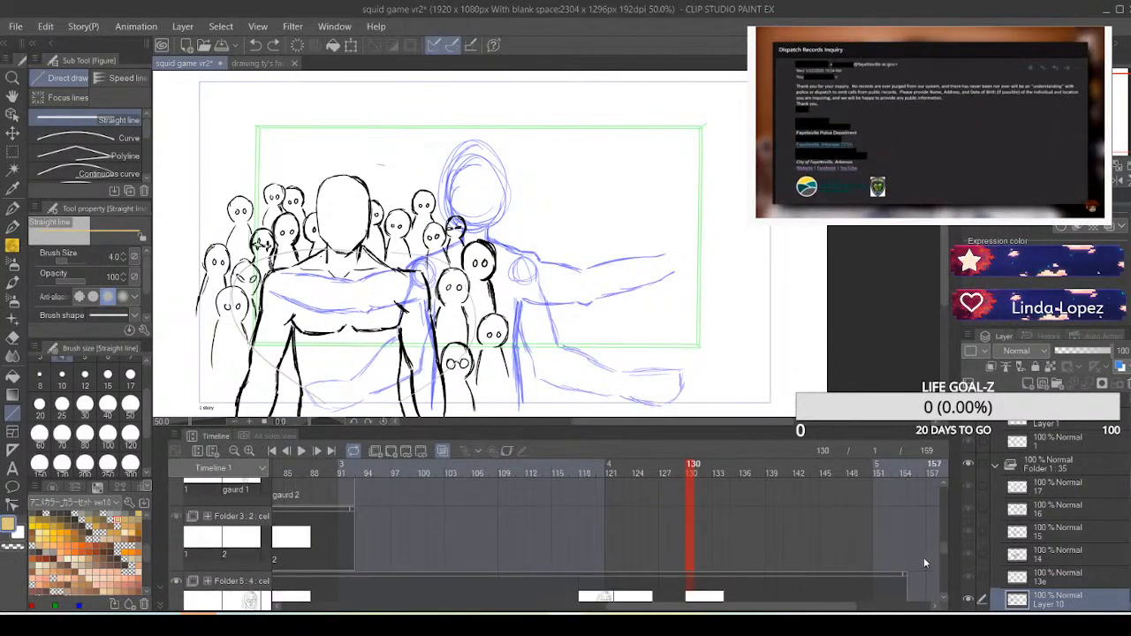
click(906, 555)
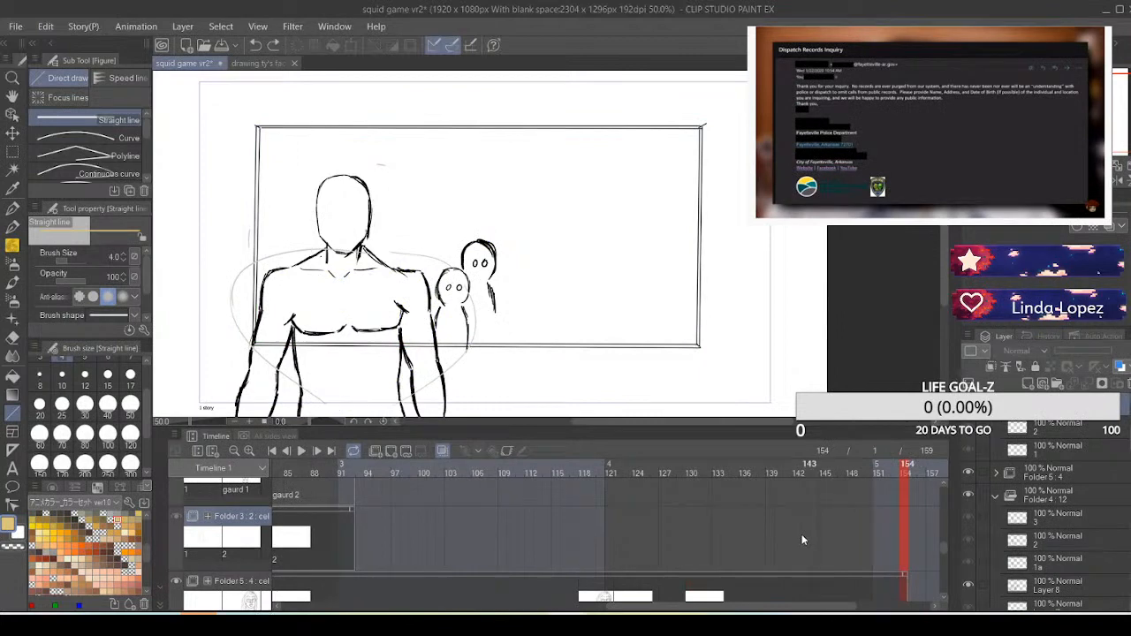
right_click(903, 555)
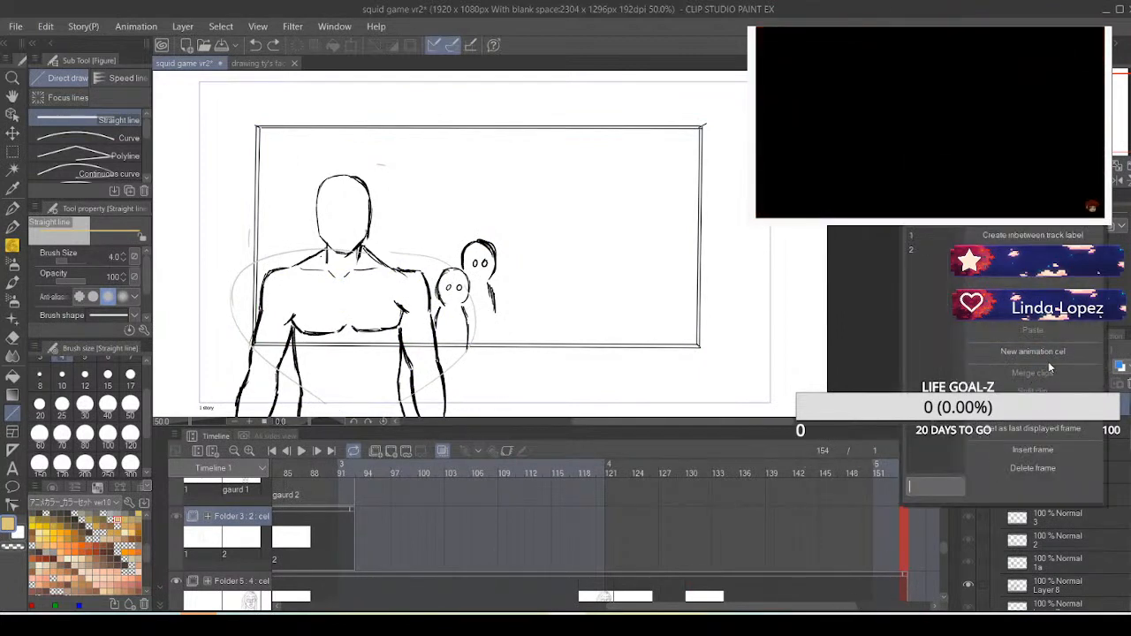
click(1036, 428)
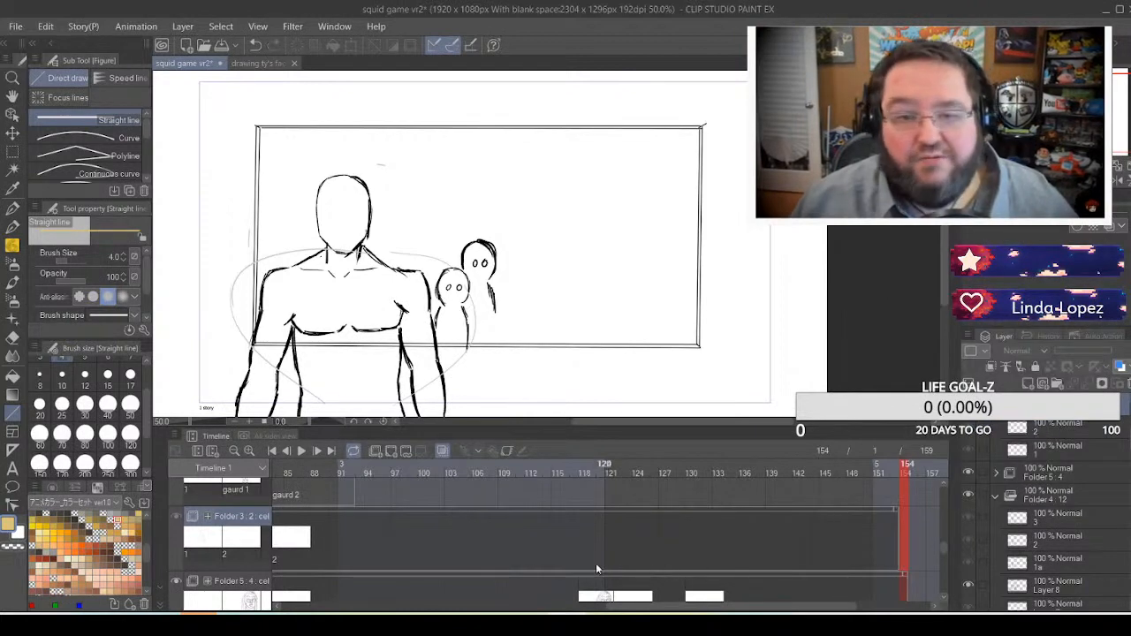
Create a new animation cel at frame 130 on the Folder 3 track, where the crowd drawing starts
click(579, 559)
click(608, 558)
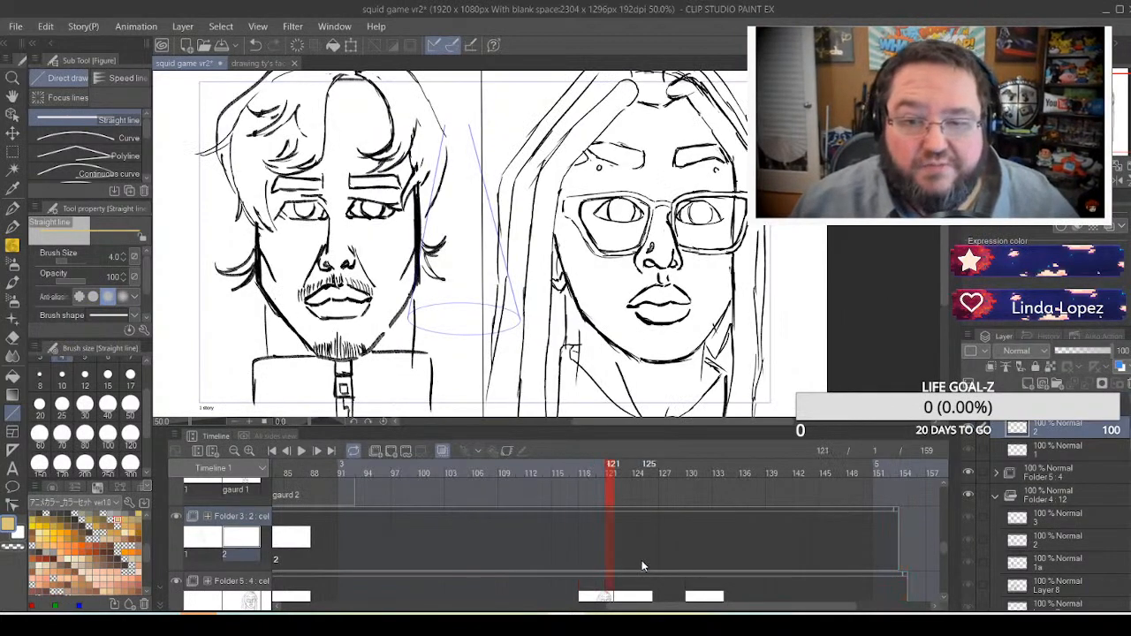
click(642, 566)
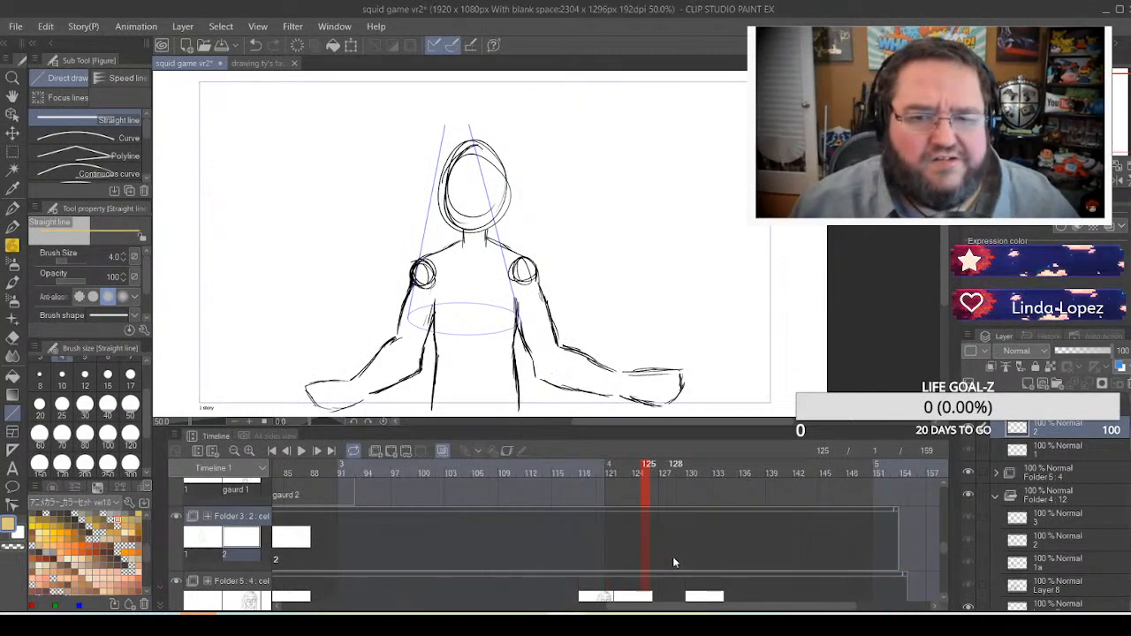
click(673, 555)
click(701, 557)
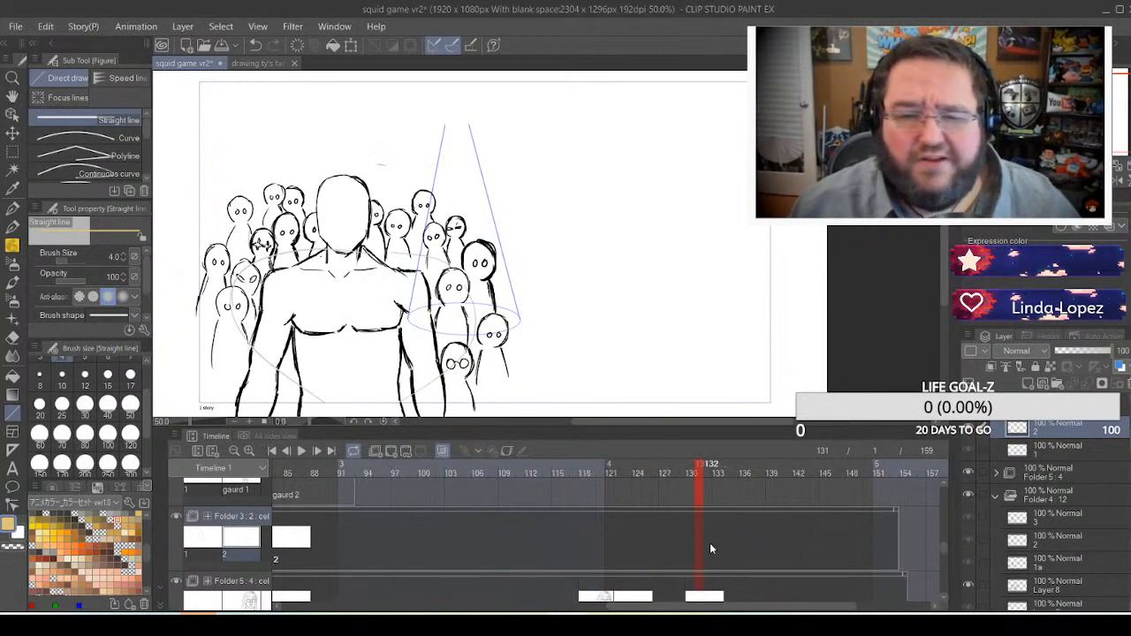
click(690, 558)
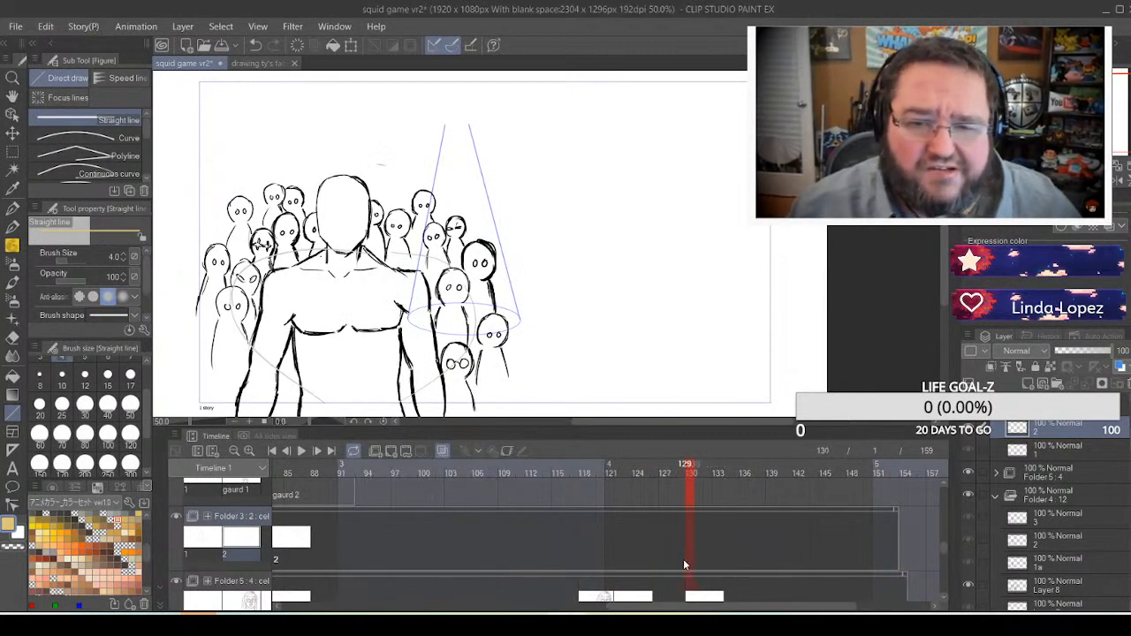
click(683, 559)
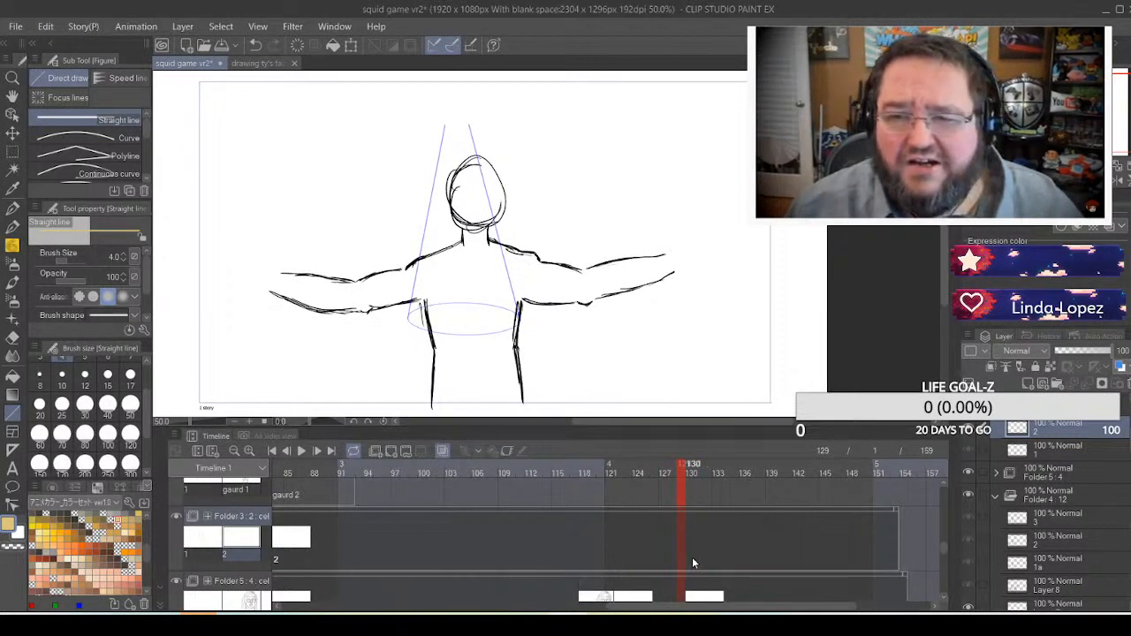
click(689, 556)
right_click(689, 556)
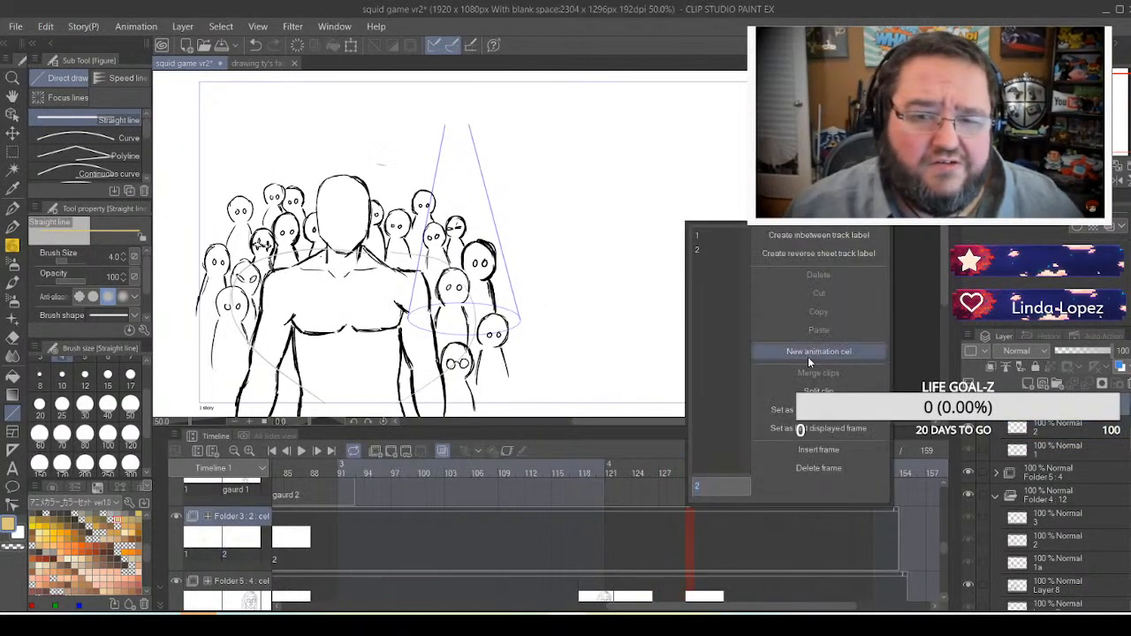
click(818, 355)
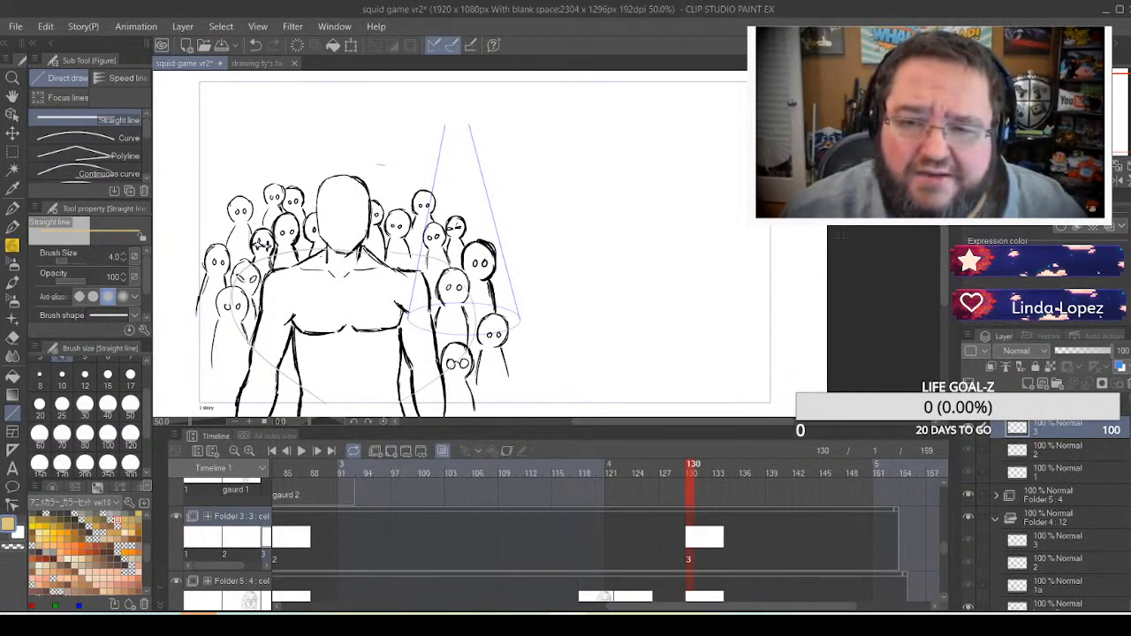
Draw two yellow-tan straight lines slanting outward from the canvas top on both sides of the foreground figure as spotlight edges
mouse_move(999, 162)
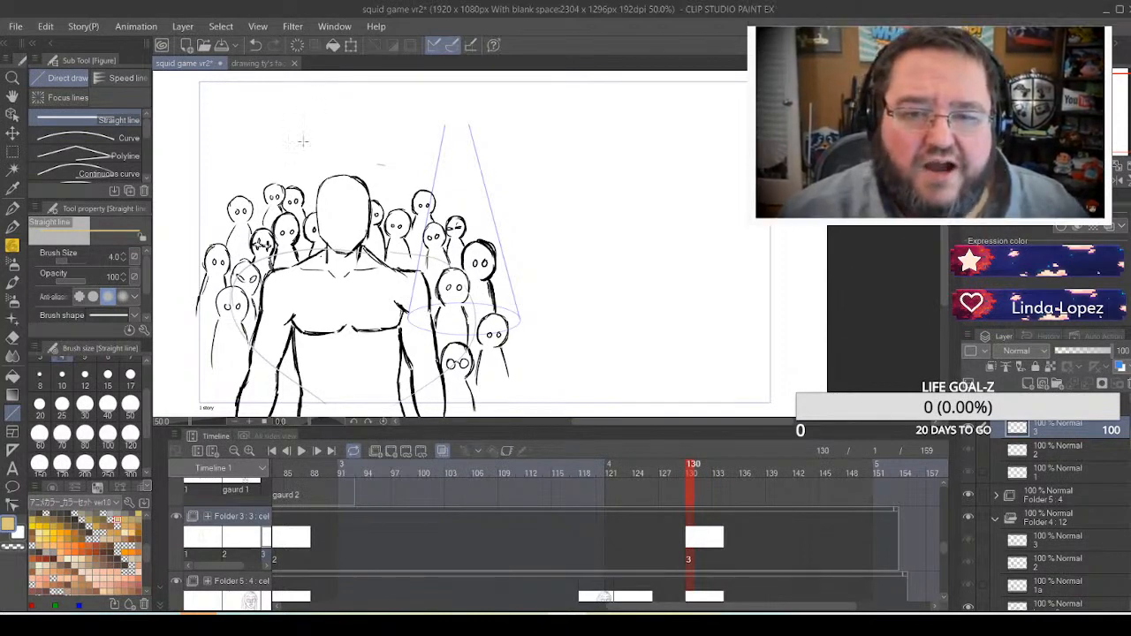
drag(320, 75, 215, 399)
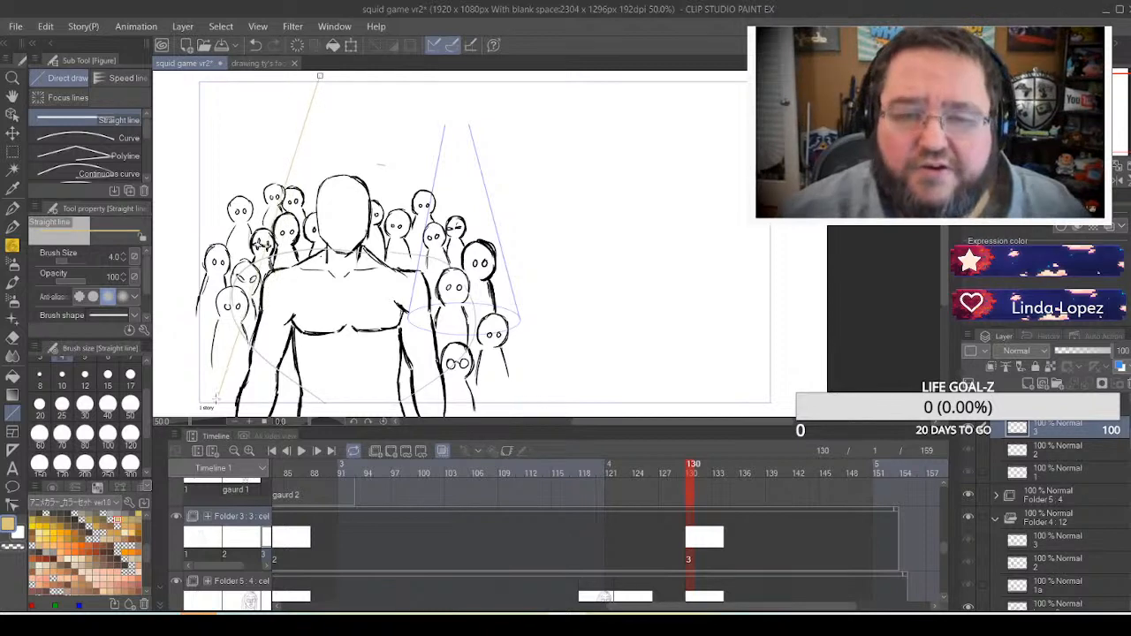
scroll(208, 380, down, 3)
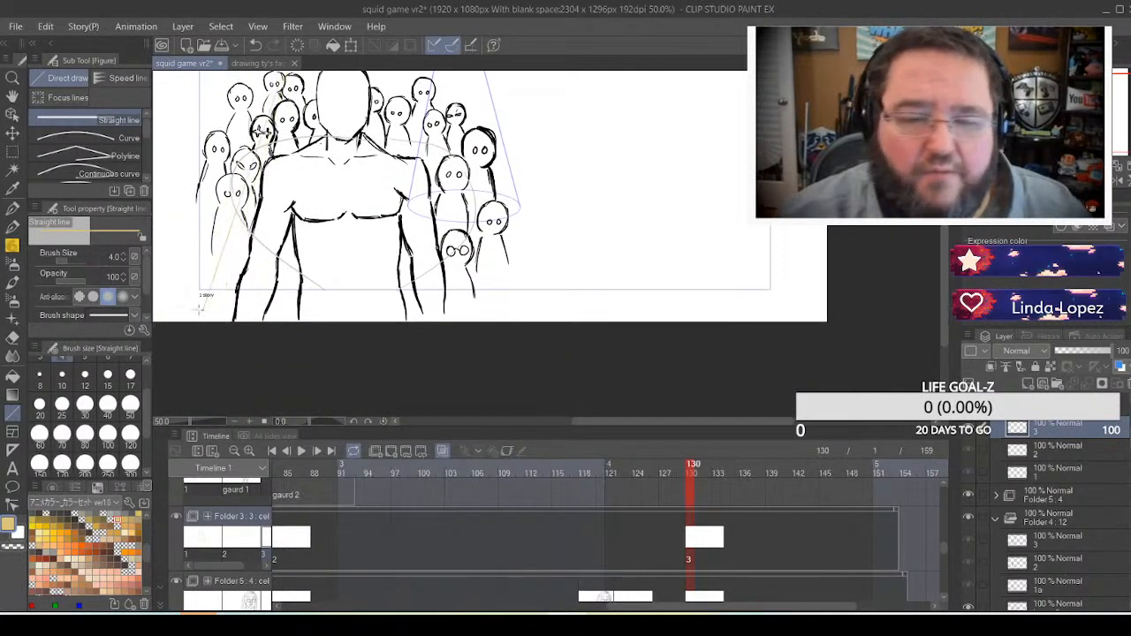
drag(200, 307, 177, 316)
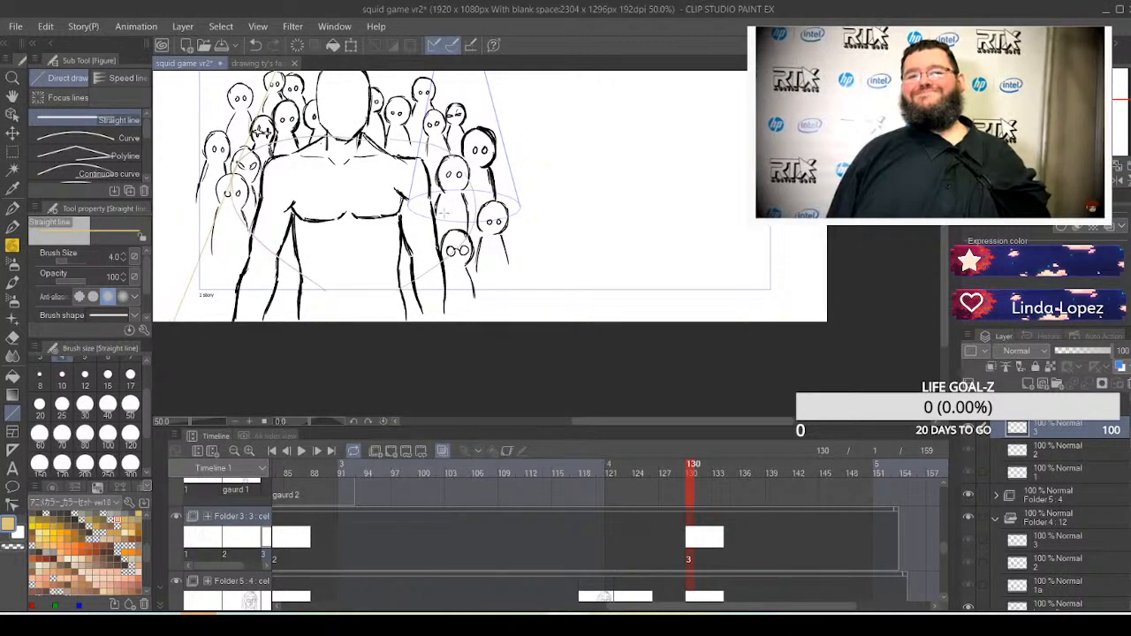
drag(603, 156, 709, 257)
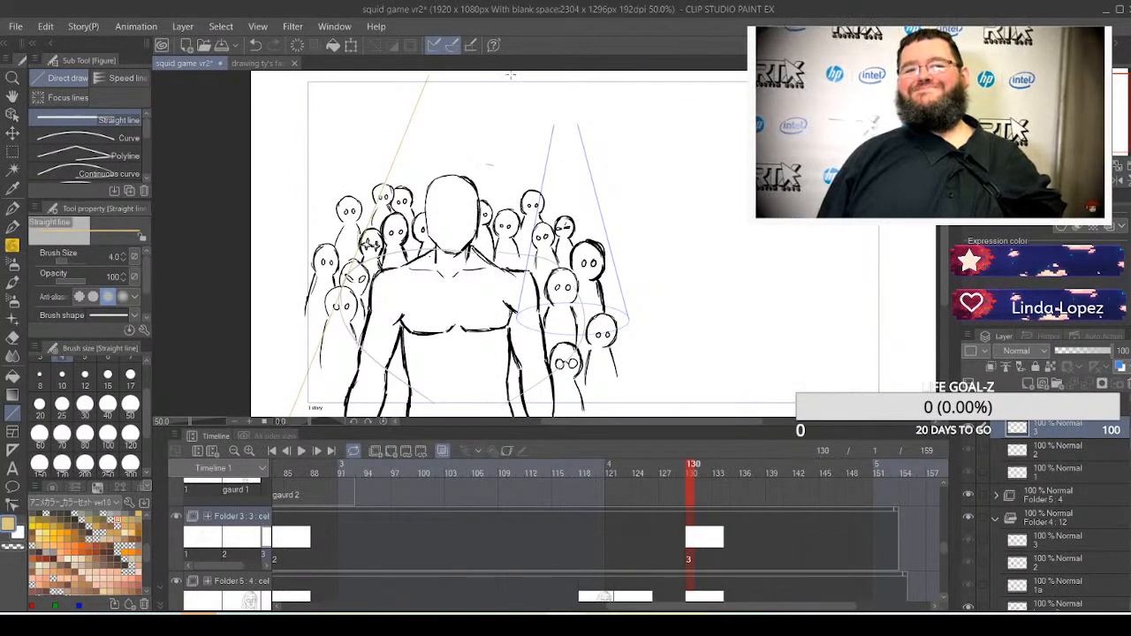
drag(511, 74, 630, 407)
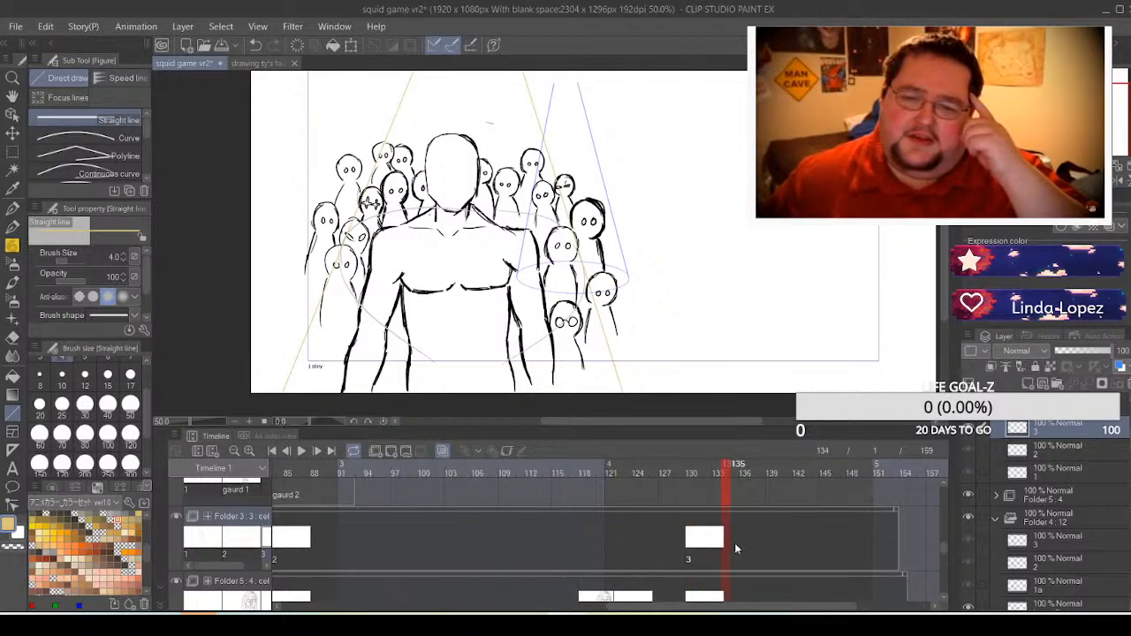
Create a new animation cel at frame 134 on the Folder 3 track, right after the spotlight cel
click(735, 587)
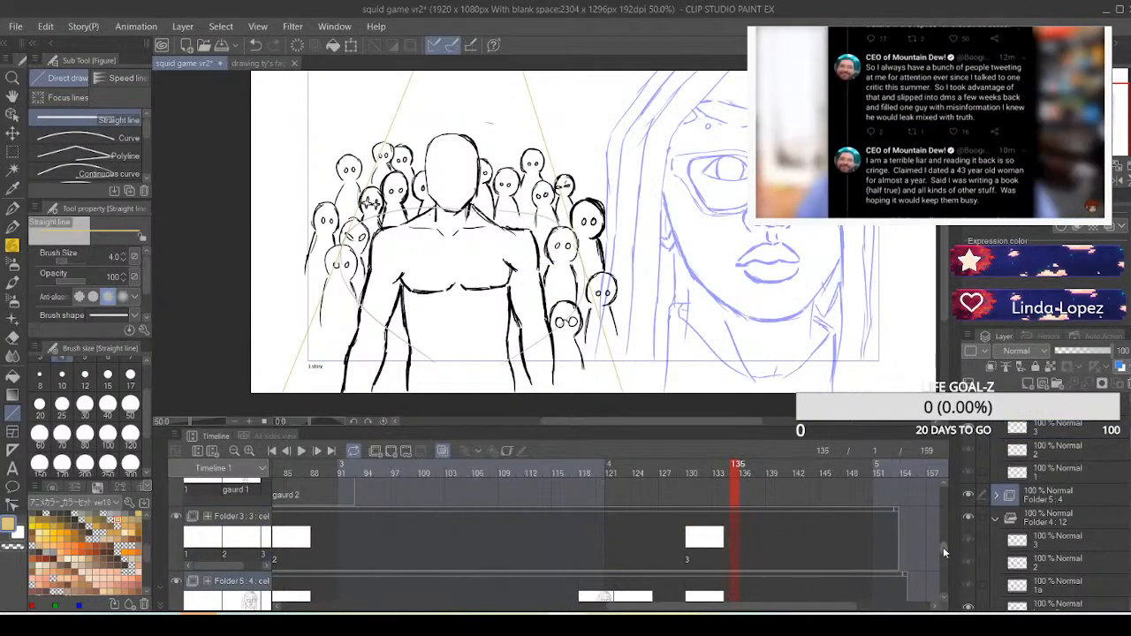
drag(942, 547, 873, 516)
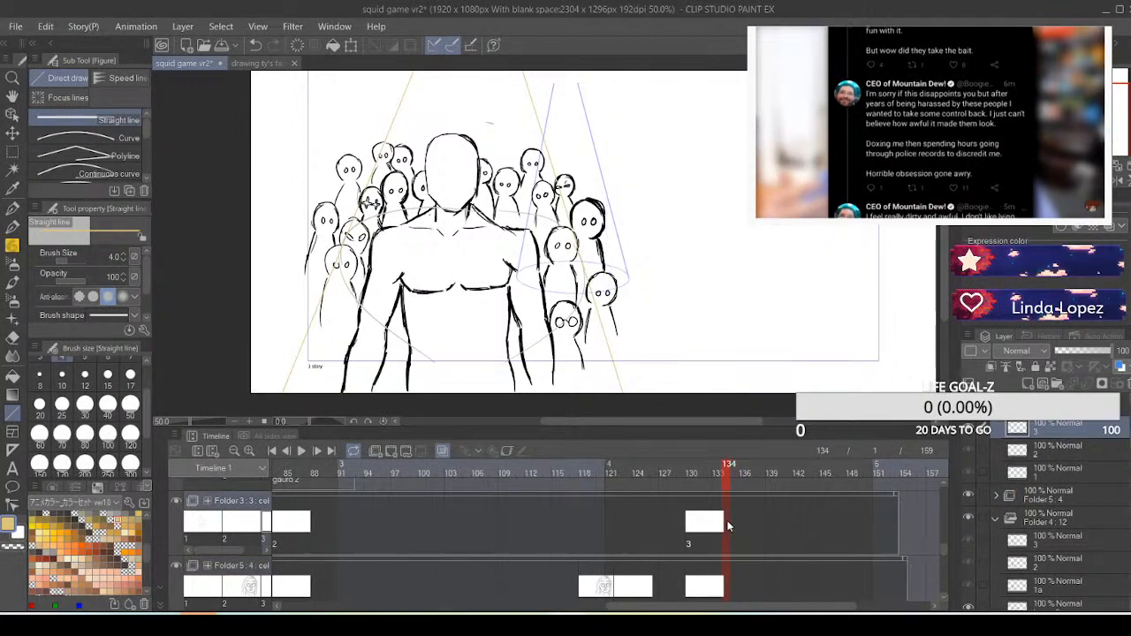
right_click(728, 526)
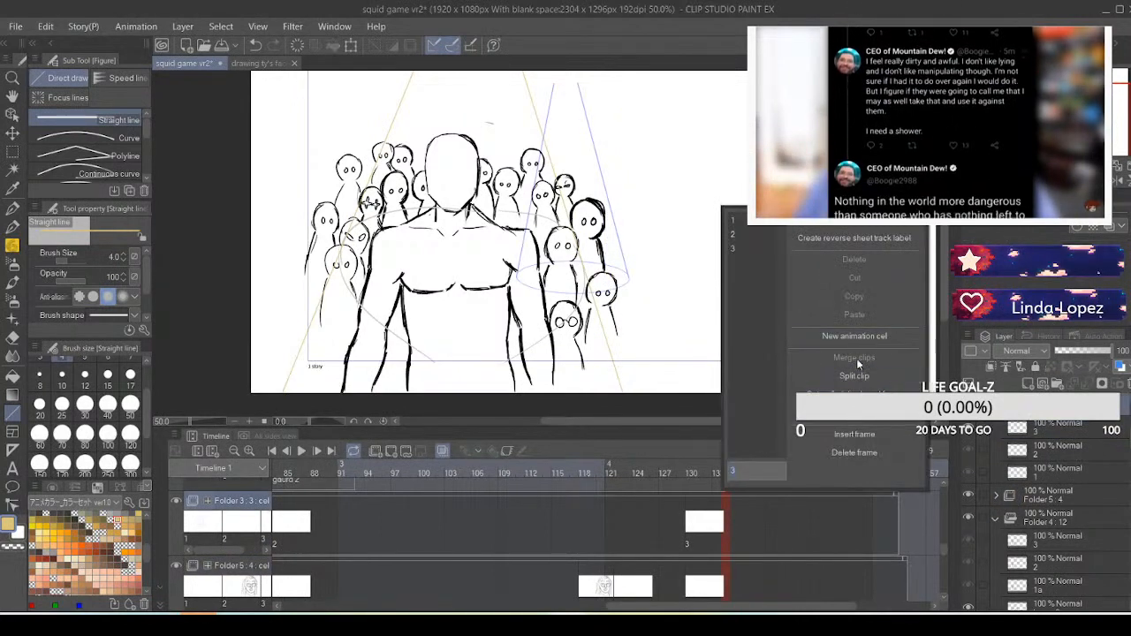
click(856, 336)
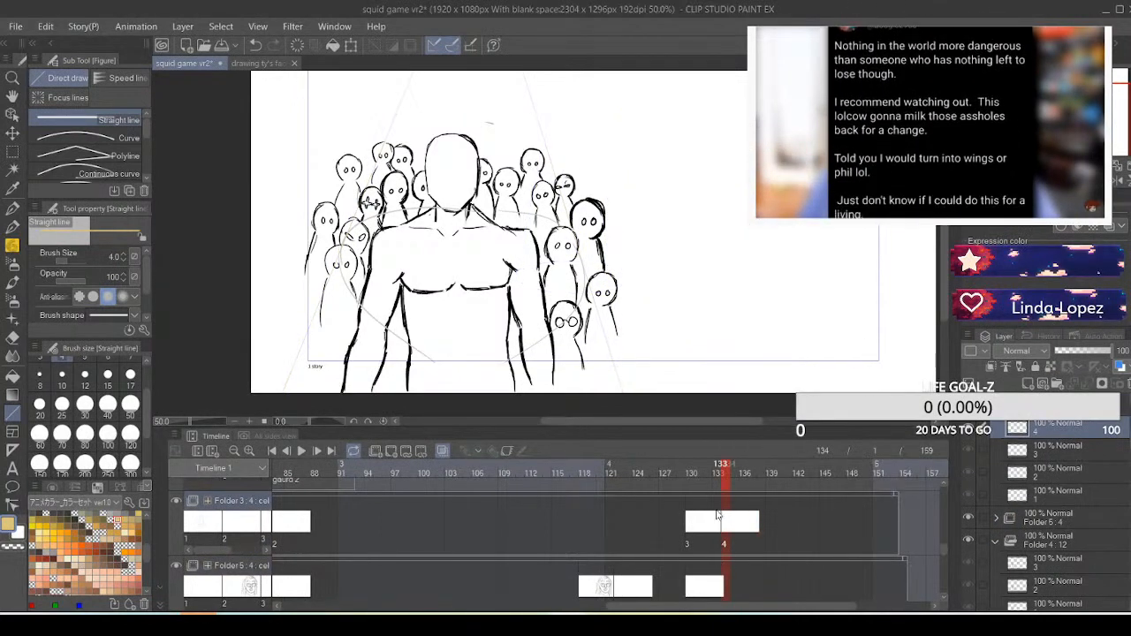
click(717, 515)
click(755, 516)
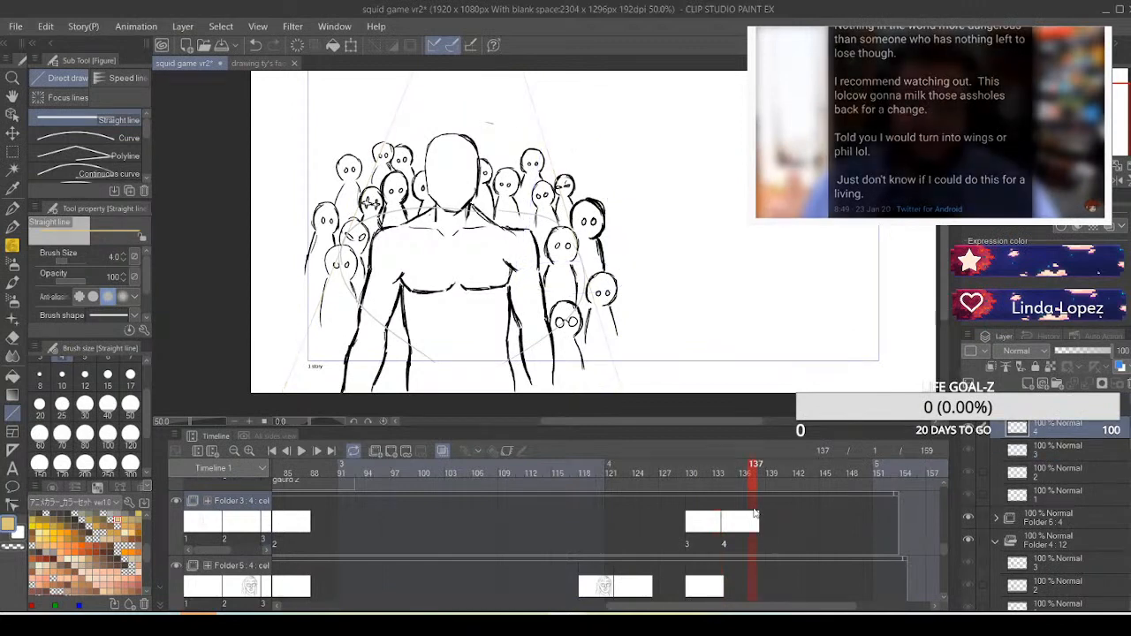
Create a new animation cel at frame 134 on the Folder 4 track, directly after the foreground figure's Layer 8 cel
click(729, 592)
scroll(729, 565, down, 5)
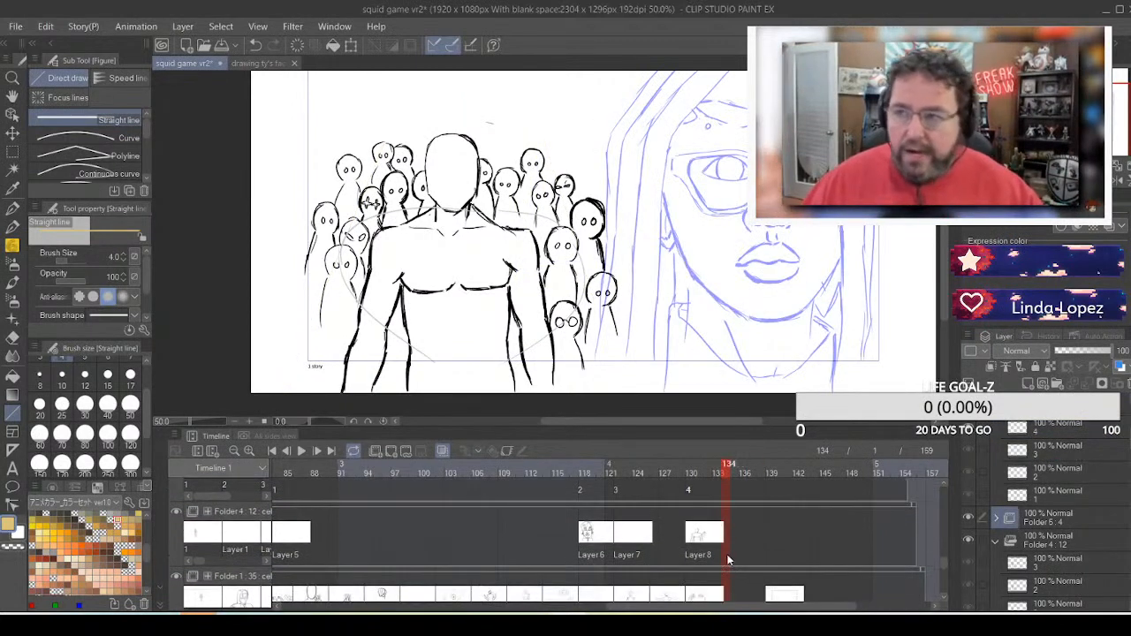
right_click(729, 538)
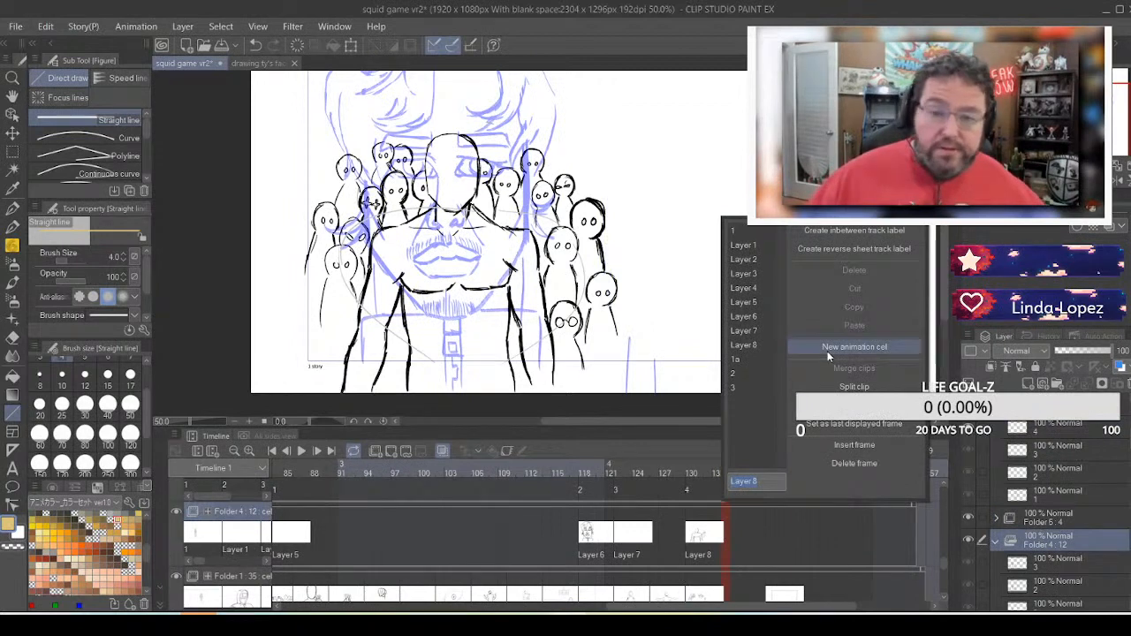
click(827, 348)
click(711, 536)
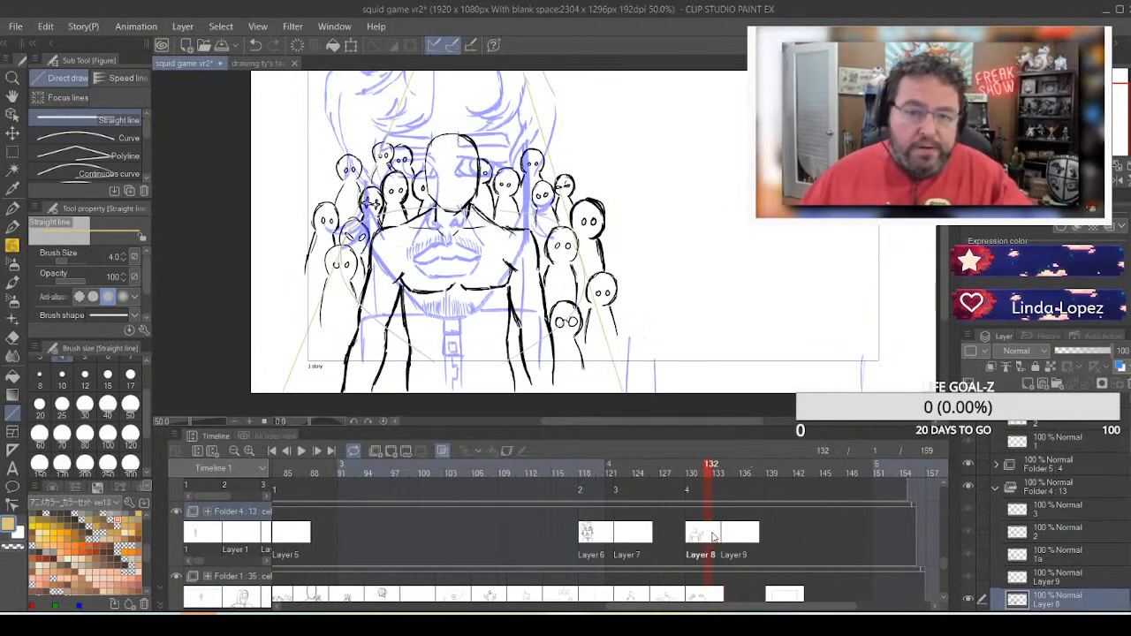
click(740, 537)
scroll(740, 554, up, 2)
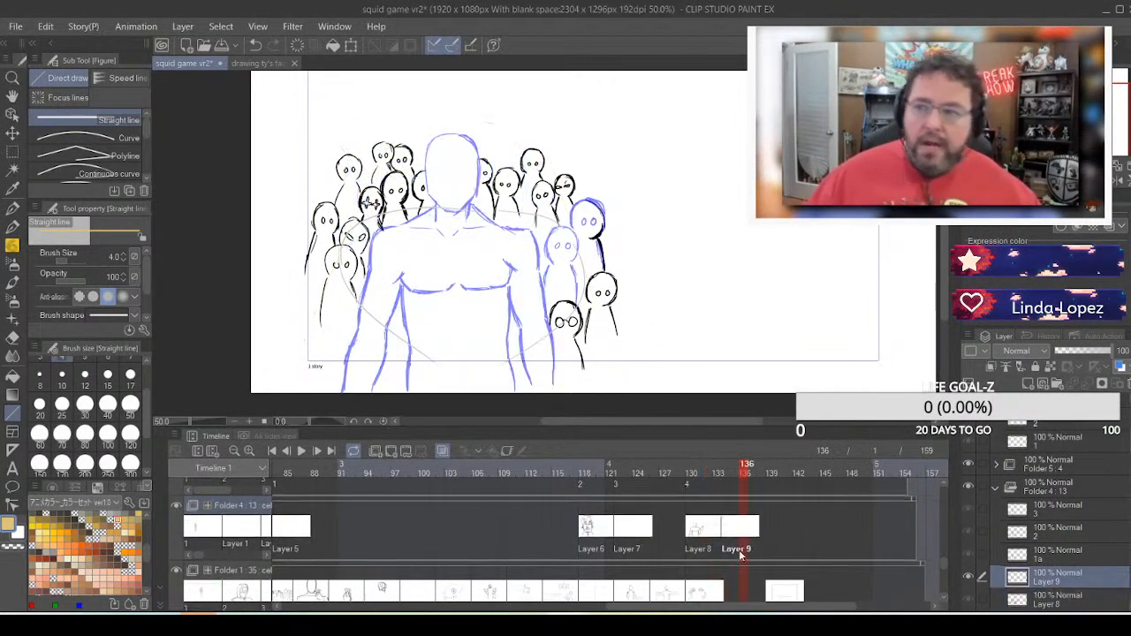
Create a new animation cel at frame 134 on the Folder 1 track, between the Layer 10 and 13e cels
scroll(732, 558, down, 4)
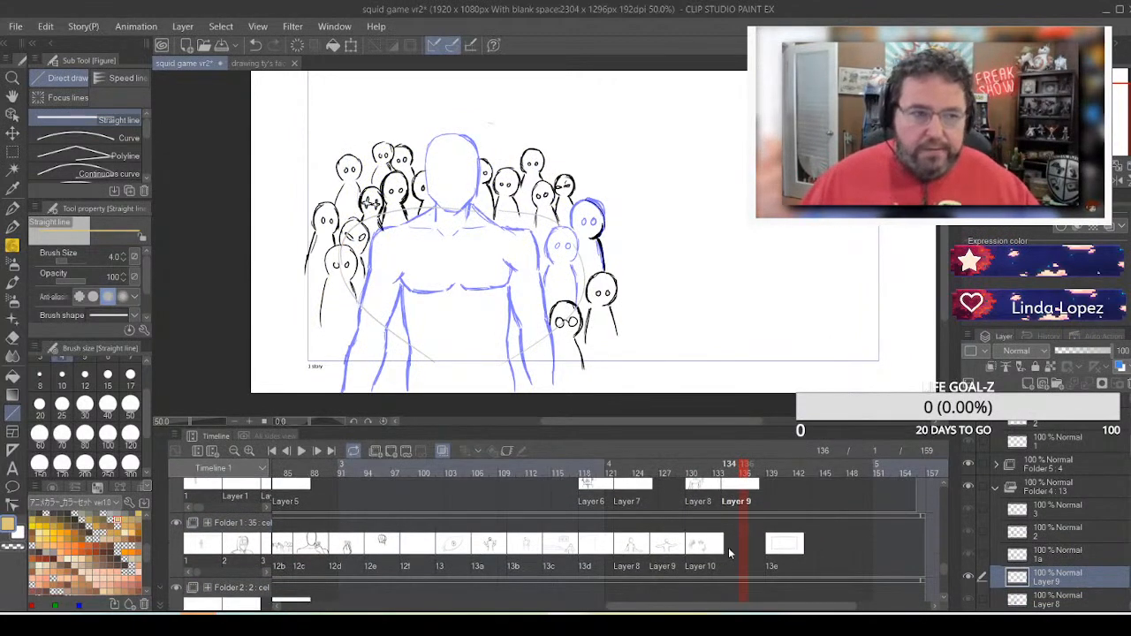
click(724, 547)
right_click(724, 547)
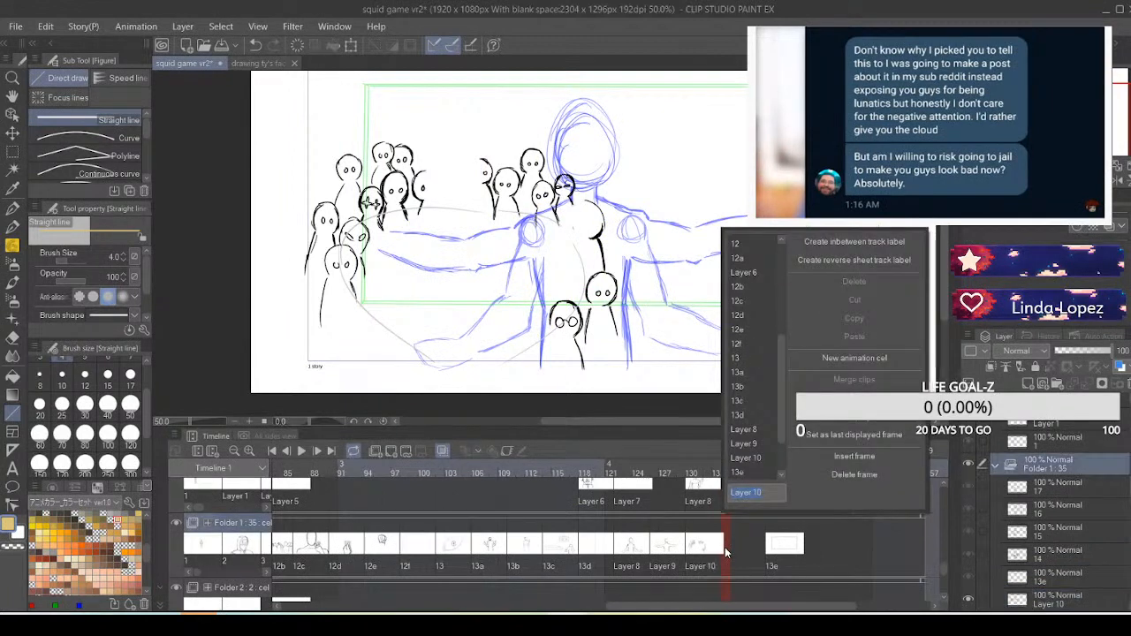
click(854, 358)
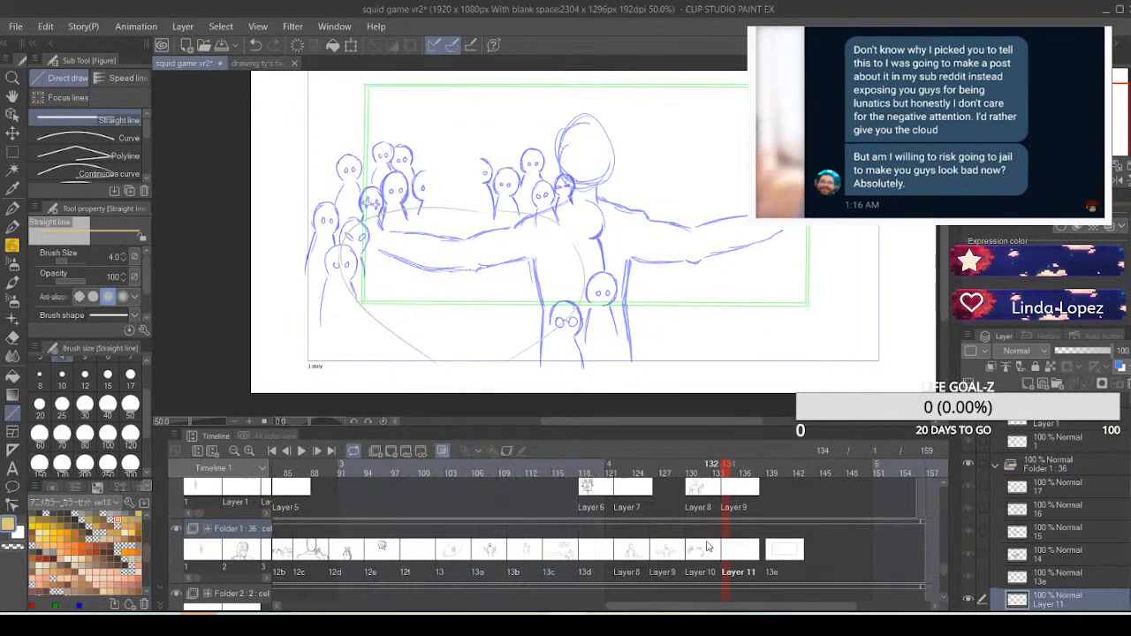
scroll(706, 547, up, 3)
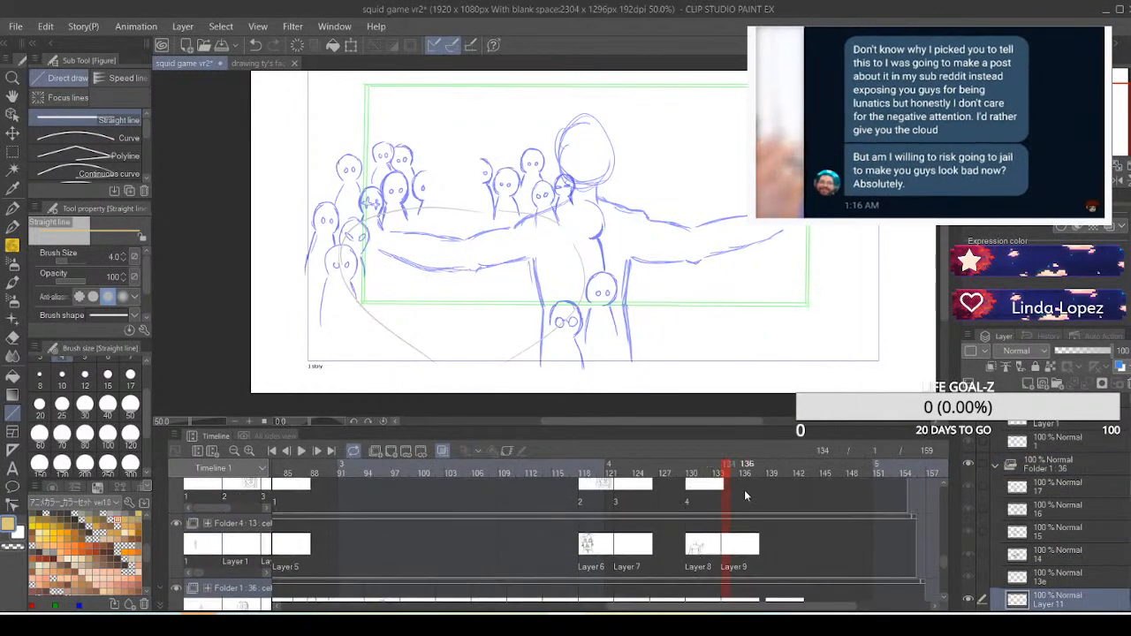
click(744, 489)
scroll(732, 505, up, 2)
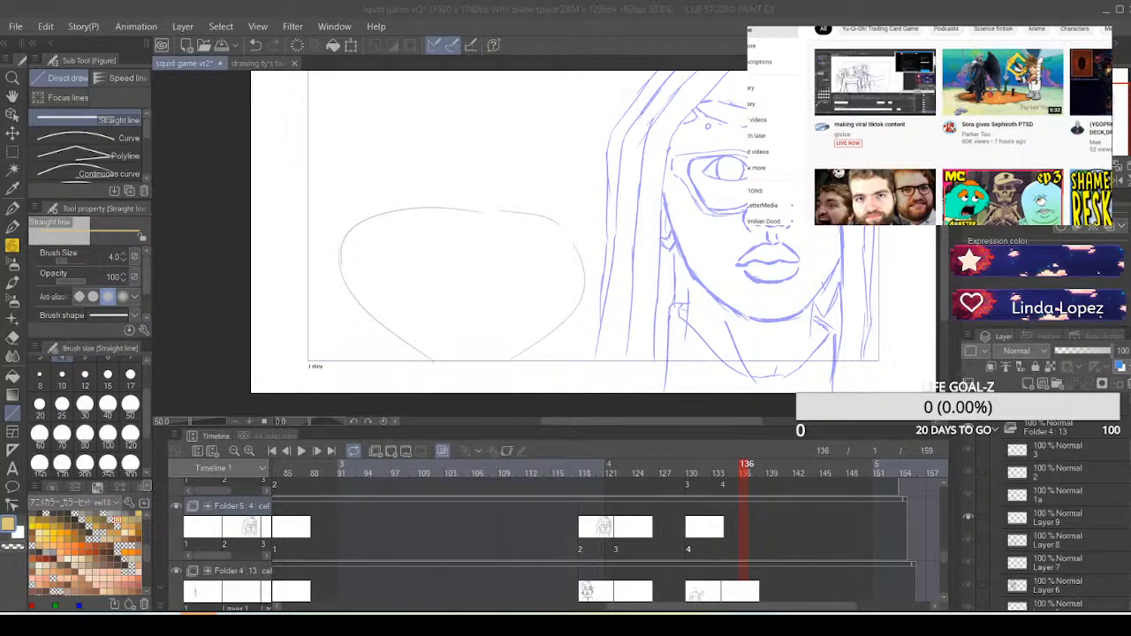
scroll(963, 133, down, 7)
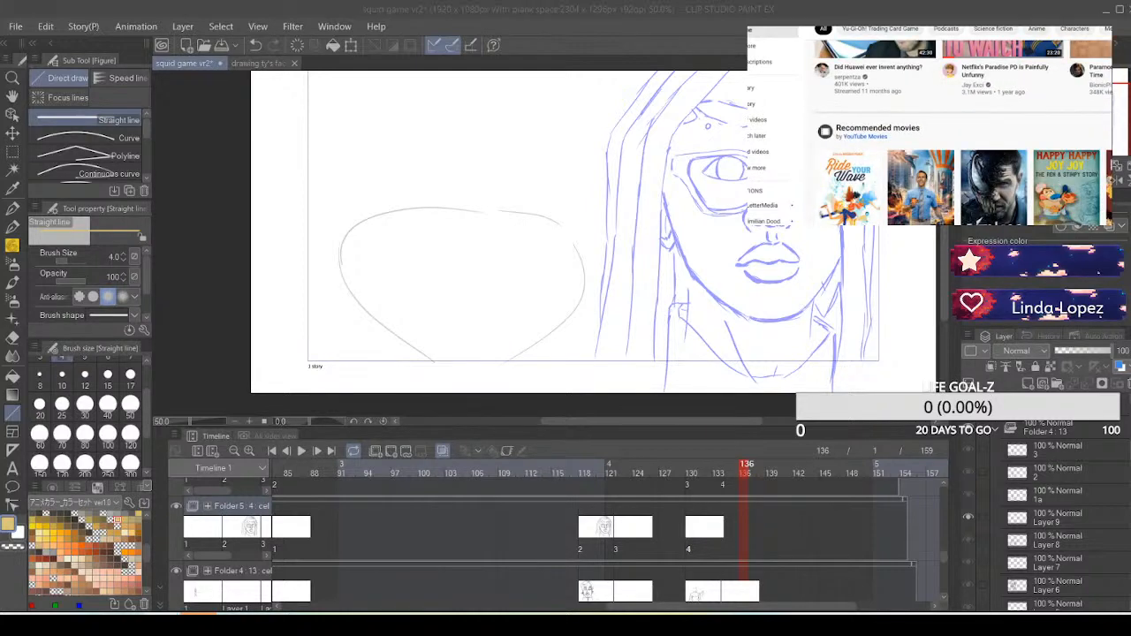
scroll(963, 133, down, 5)
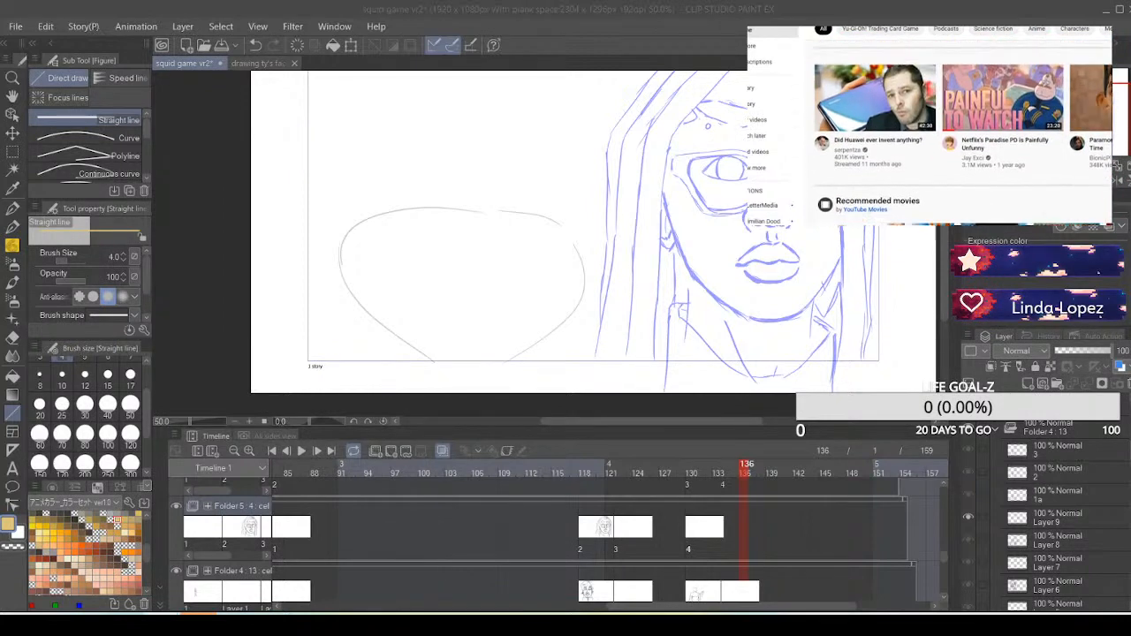
scroll(963, 133, down, 3)
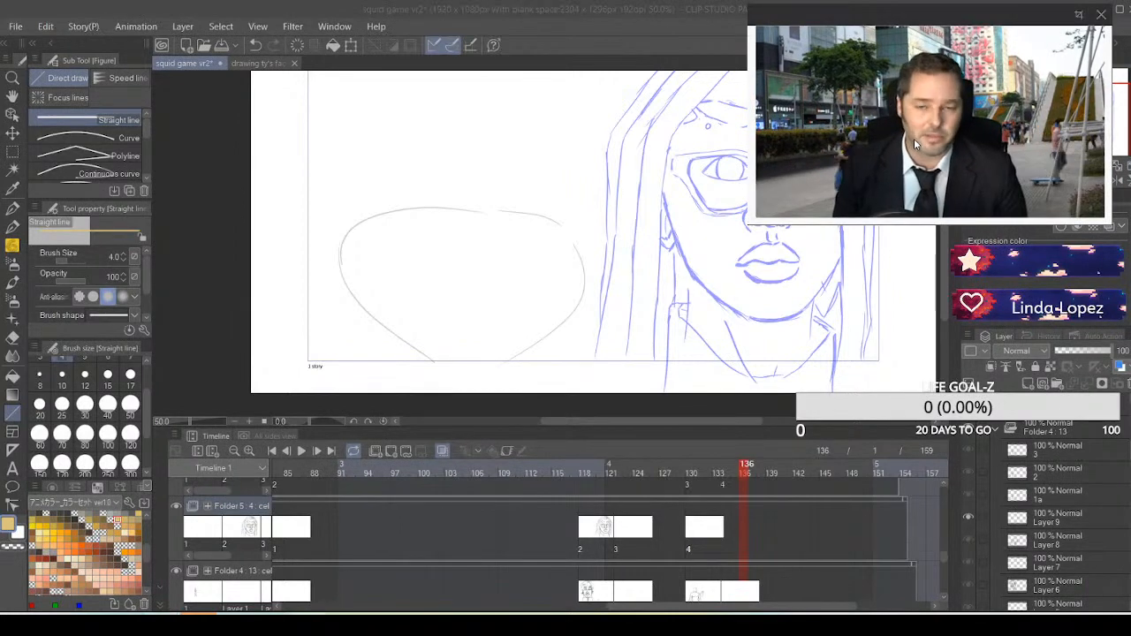
Move the floating video window off the blue face drawing so the Navigator and that side of the canvas are uncovered
drag(772, 184, 718, 232)
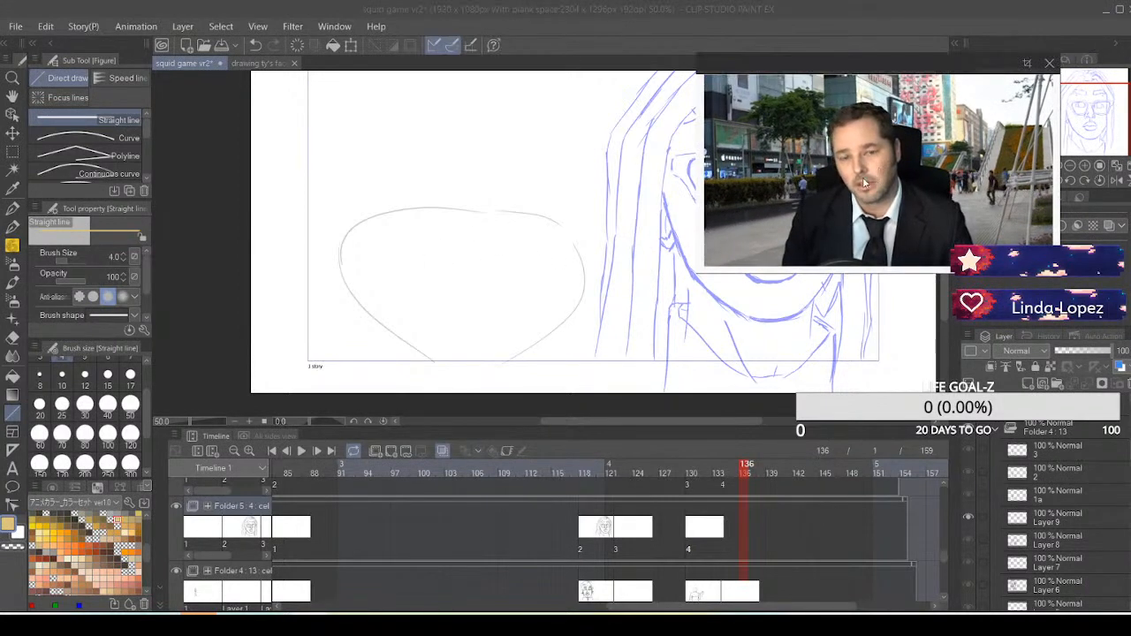
mouse_move(882, 169)
mouse_down()
mouse_move(310, 265)
mouse_move(162, 153)
mouse_move(188, 140)
mouse_up()
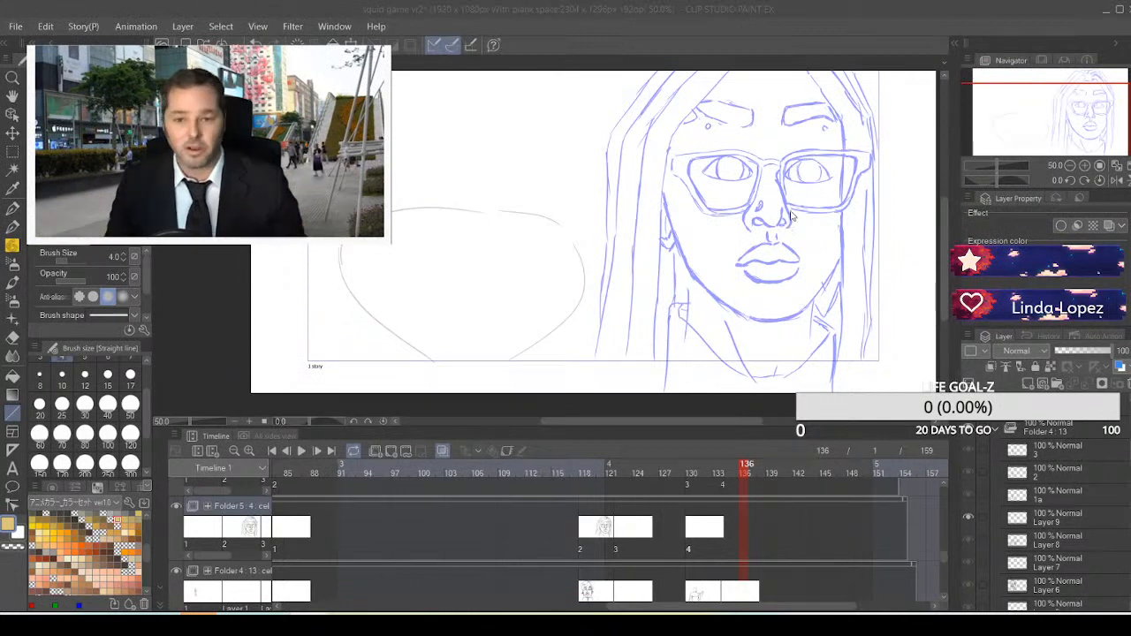
click(804, 166)
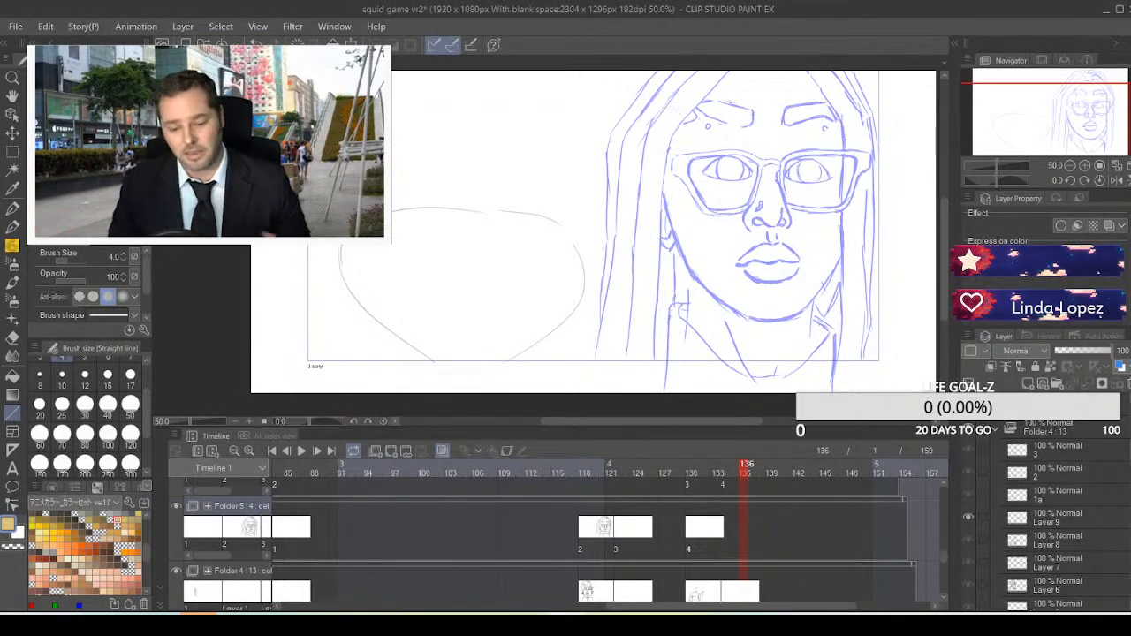
Examine what the Folder 5 track contributes by toggling its visibility and comparing the drawings between frames 127 and 134
click(178, 501)
click(177, 504)
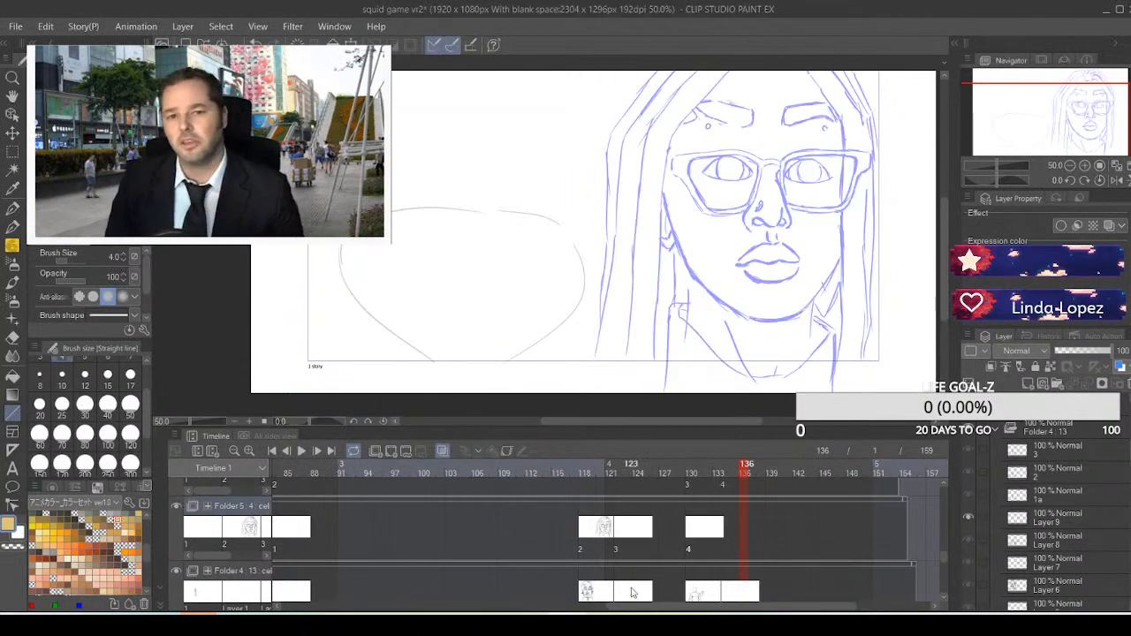
scroll(648, 550, up, 1)
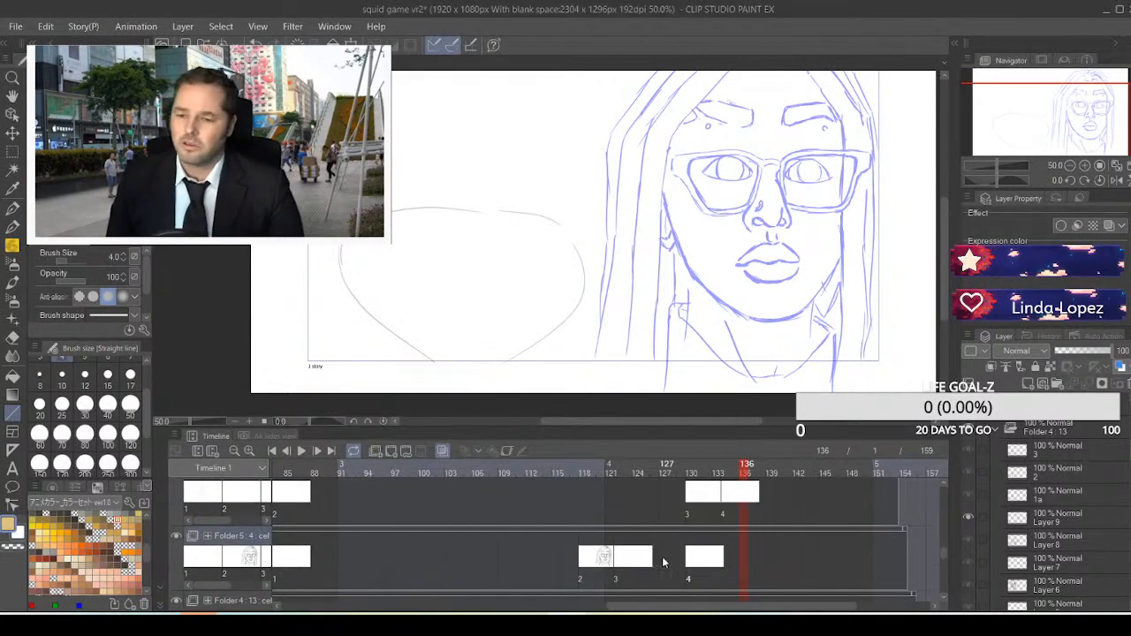
click(174, 537)
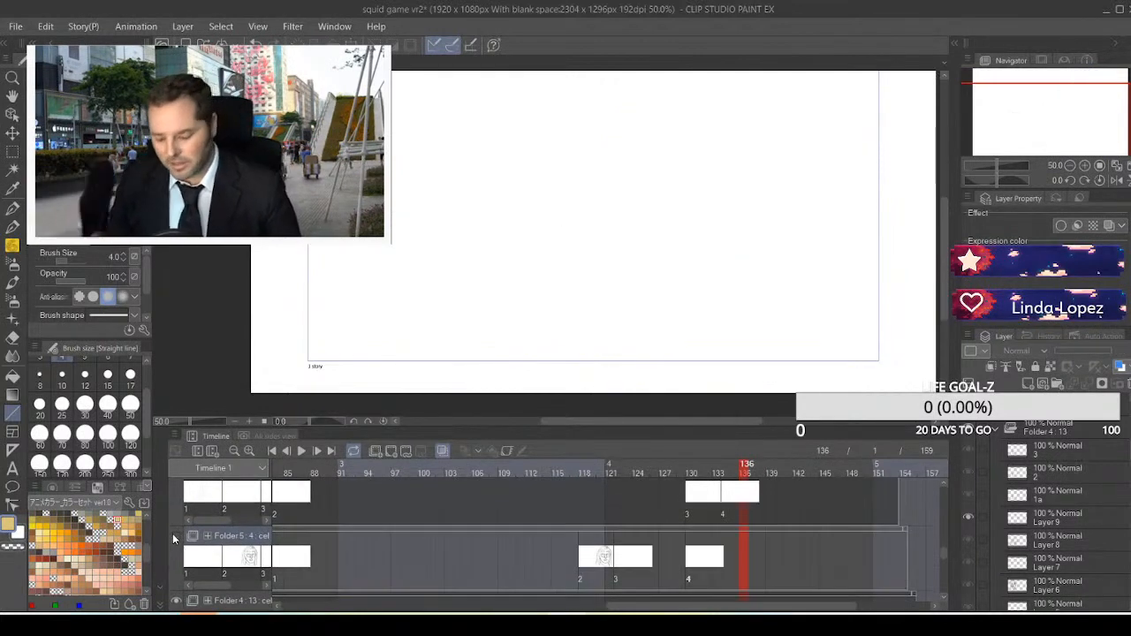
click(174, 537)
click(695, 567)
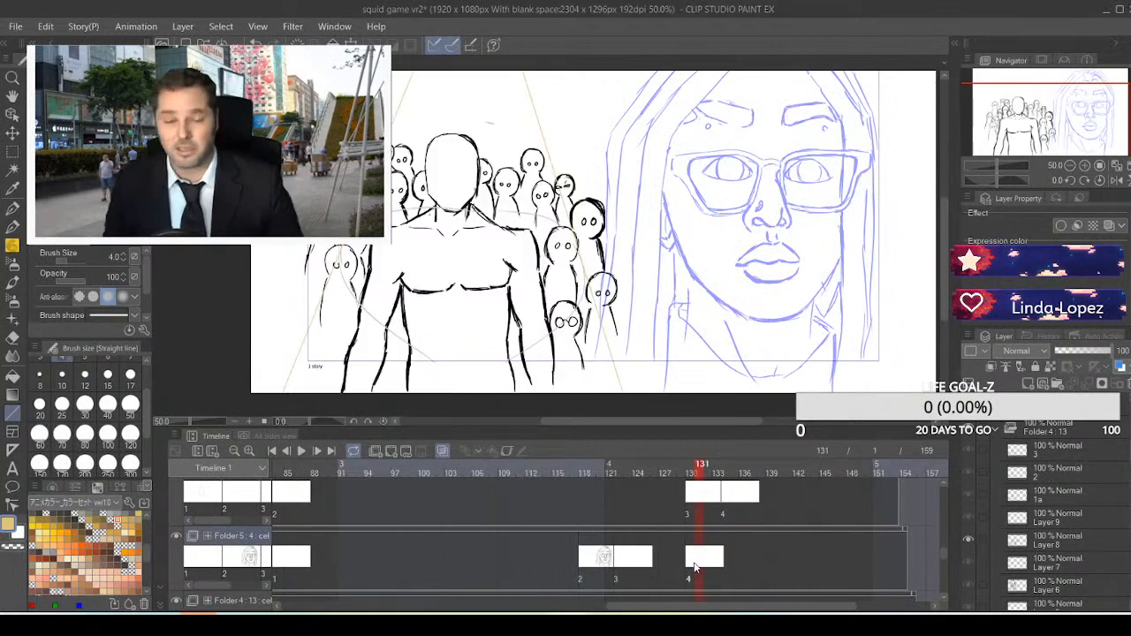
drag(721, 565, 725, 566)
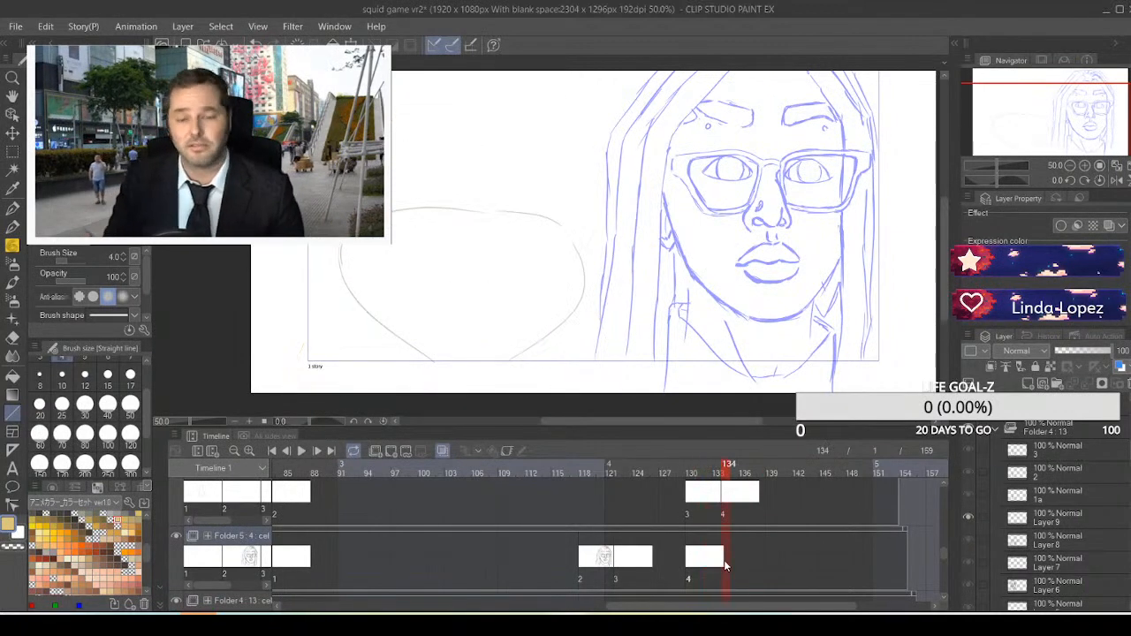
click(632, 563)
click(666, 563)
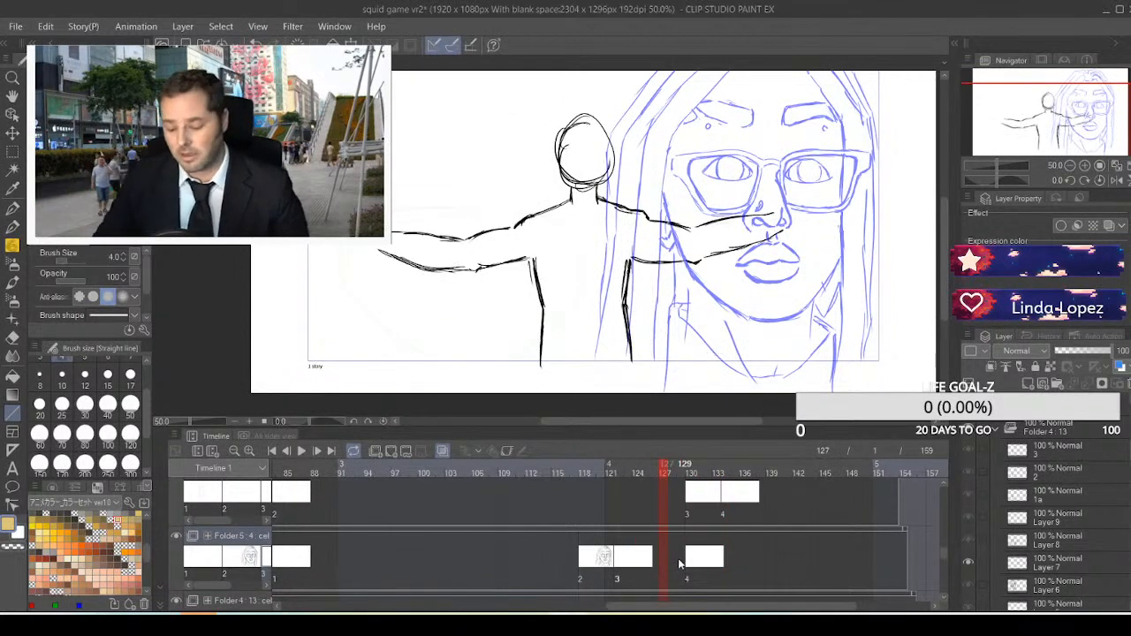
click(691, 565)
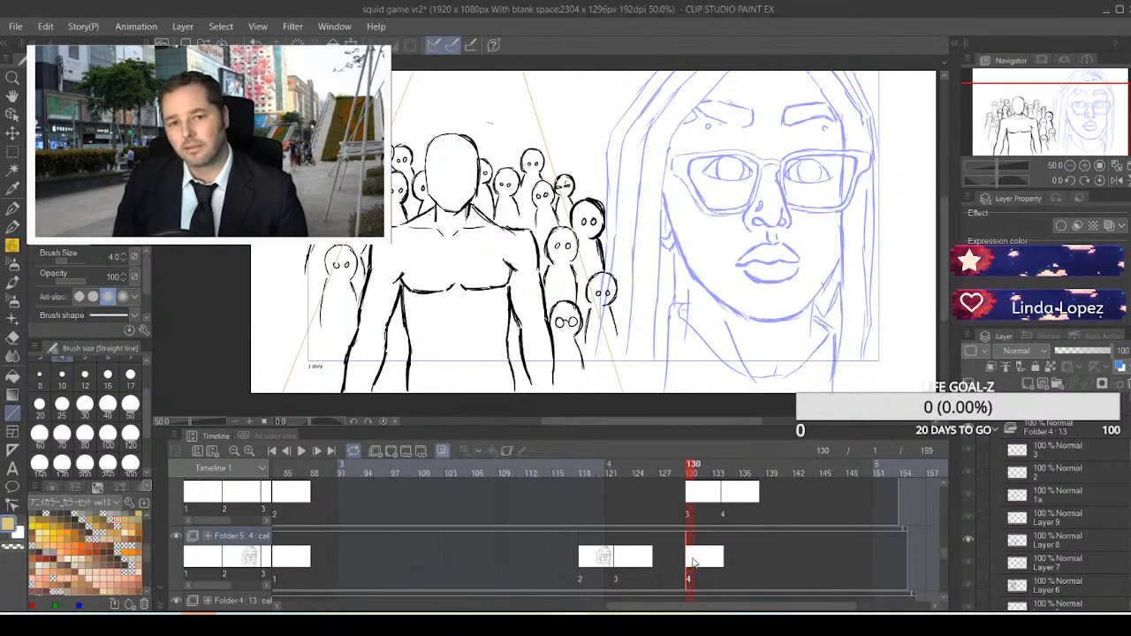
click(726, 555)
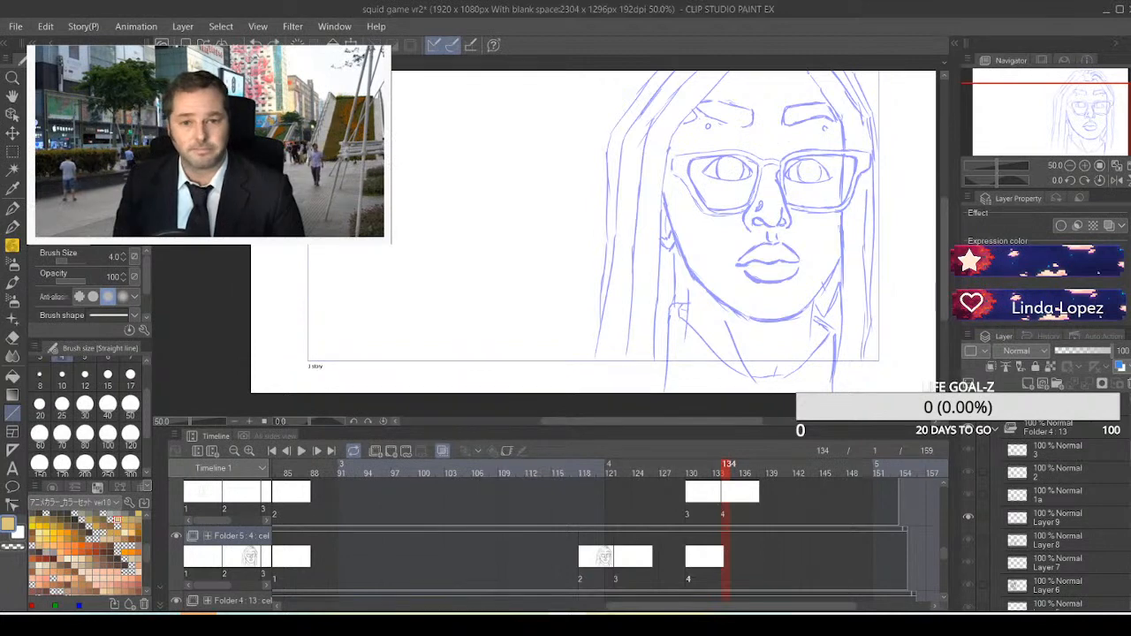
Uncover the drawing tools, select the Real G-Pen, and switch to the gray color set with black as the drawing colour
mouse_move(211, 142)
drag(211, 143, 255, 151)
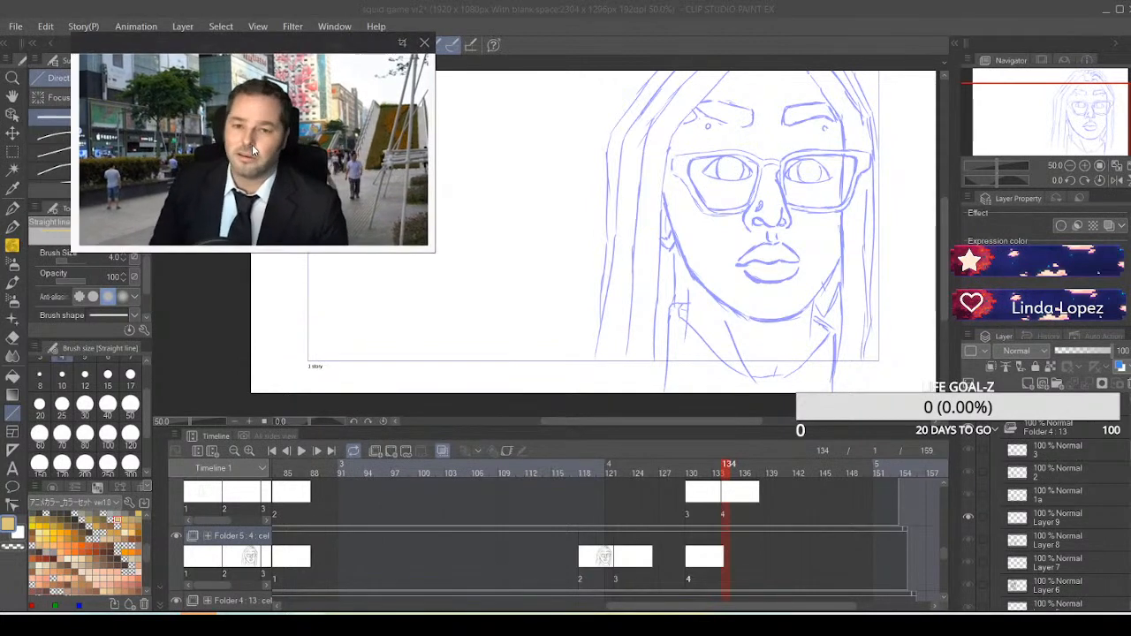
click(11, 229)
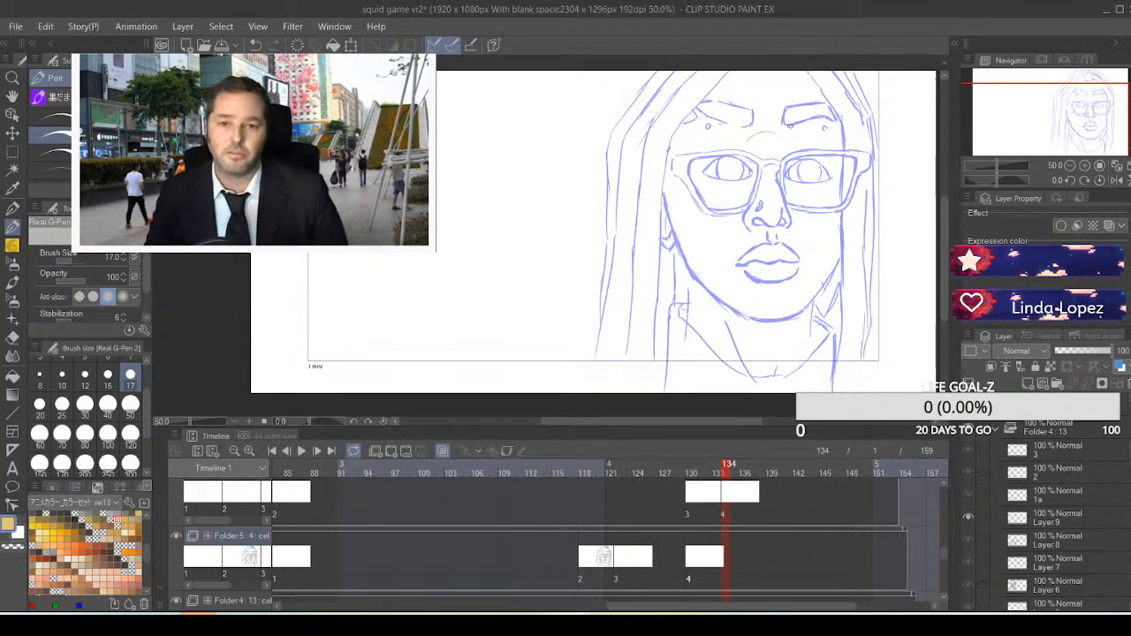
click(88, 503)
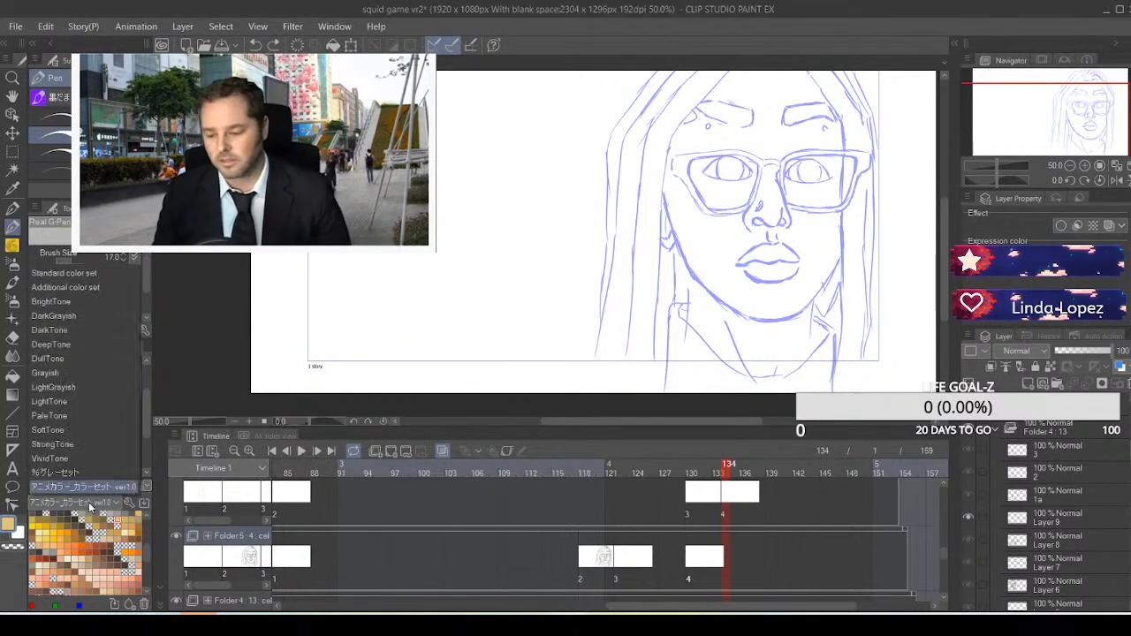
click(95, 473)
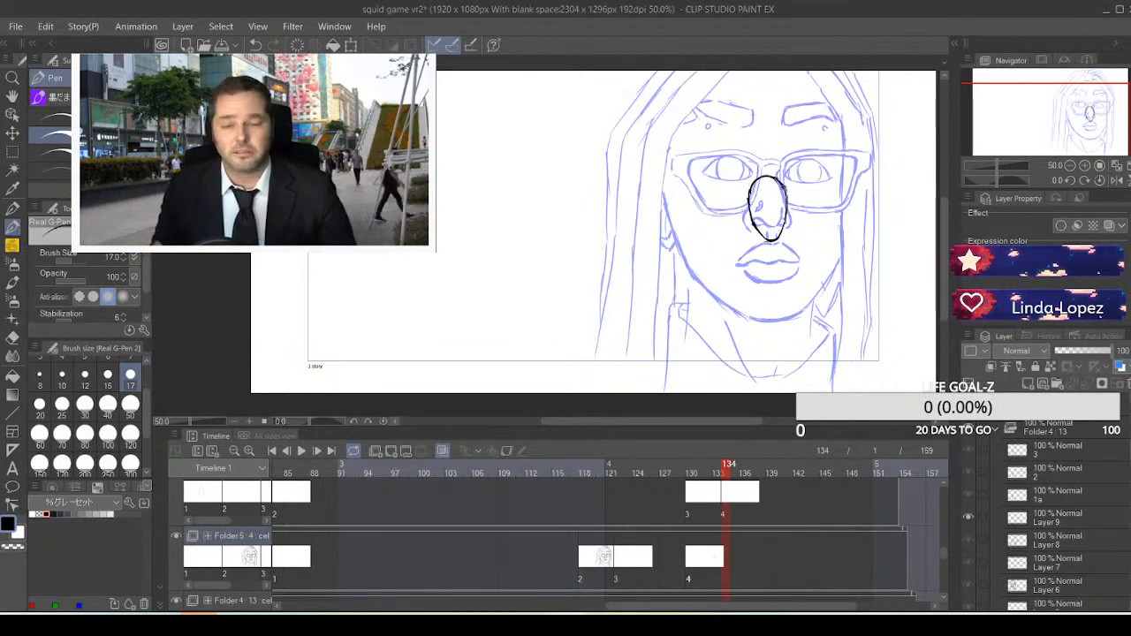
Draw the black figure's neck below the oval head and its sloping shoulders on both sides
drag(783, 230, 784, 243)
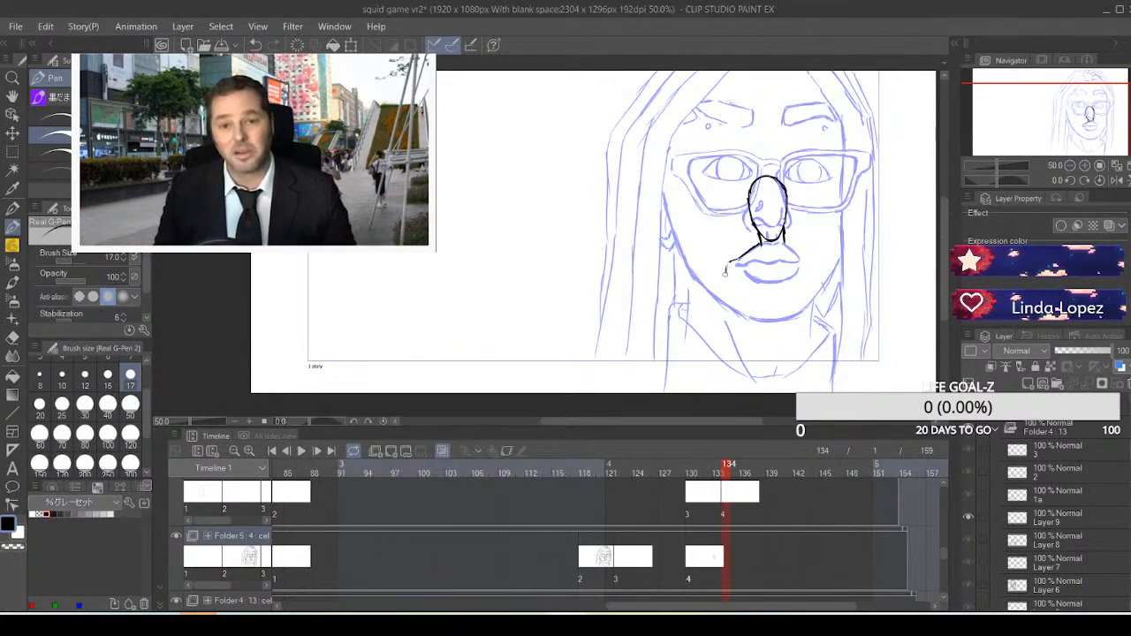
drag(725, 273, 726, 276)
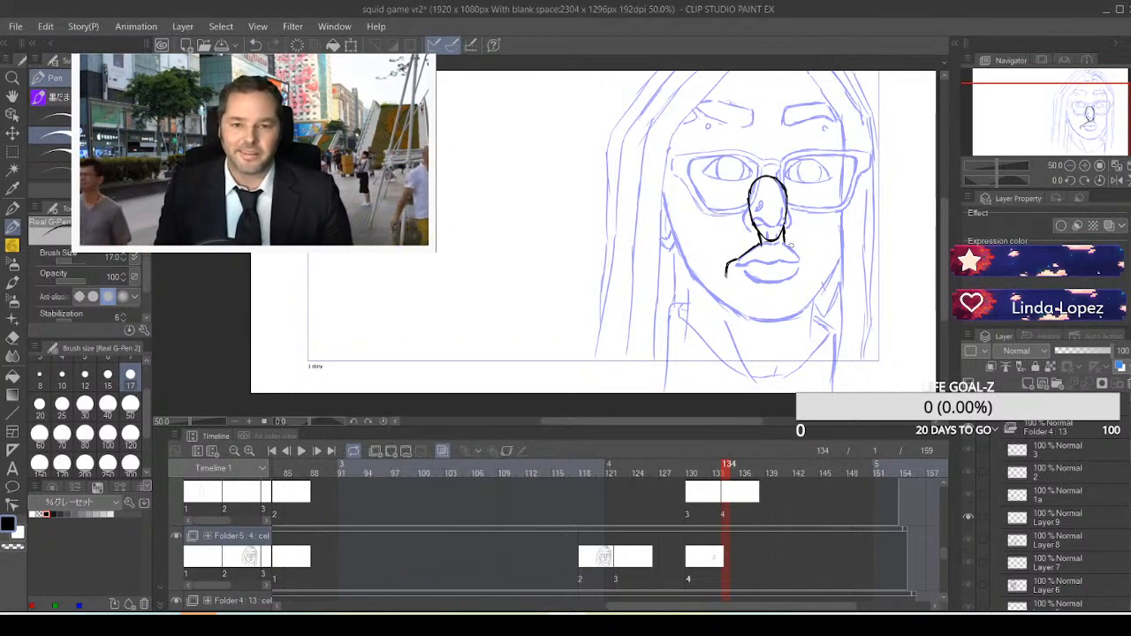
drag(785, 238, 808, 251)
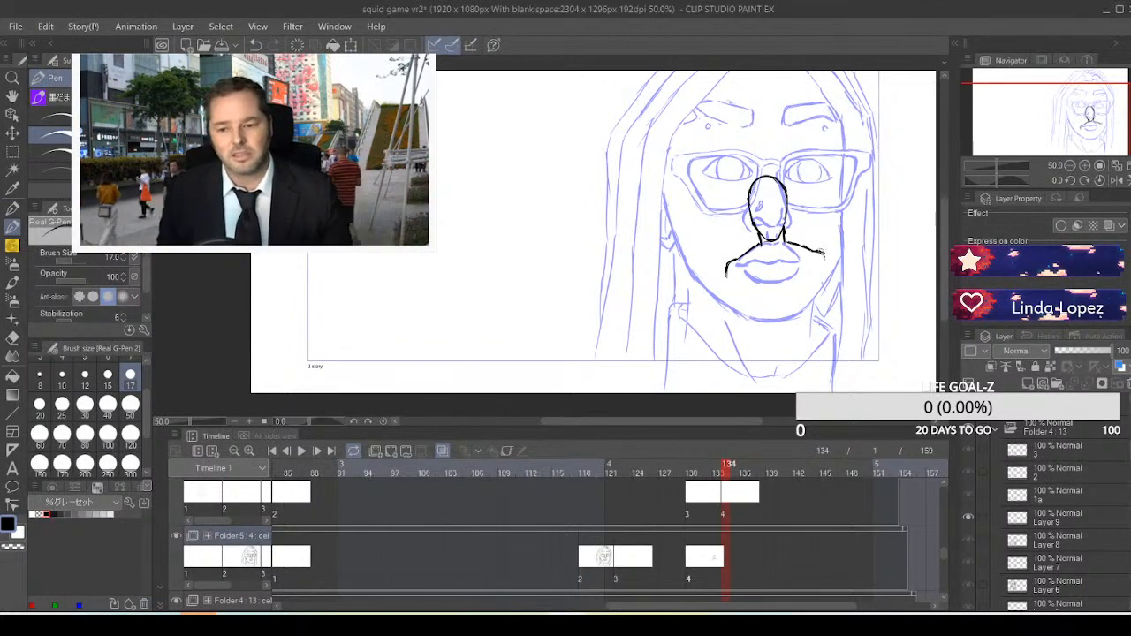
drag(822, 253, 827, 265)
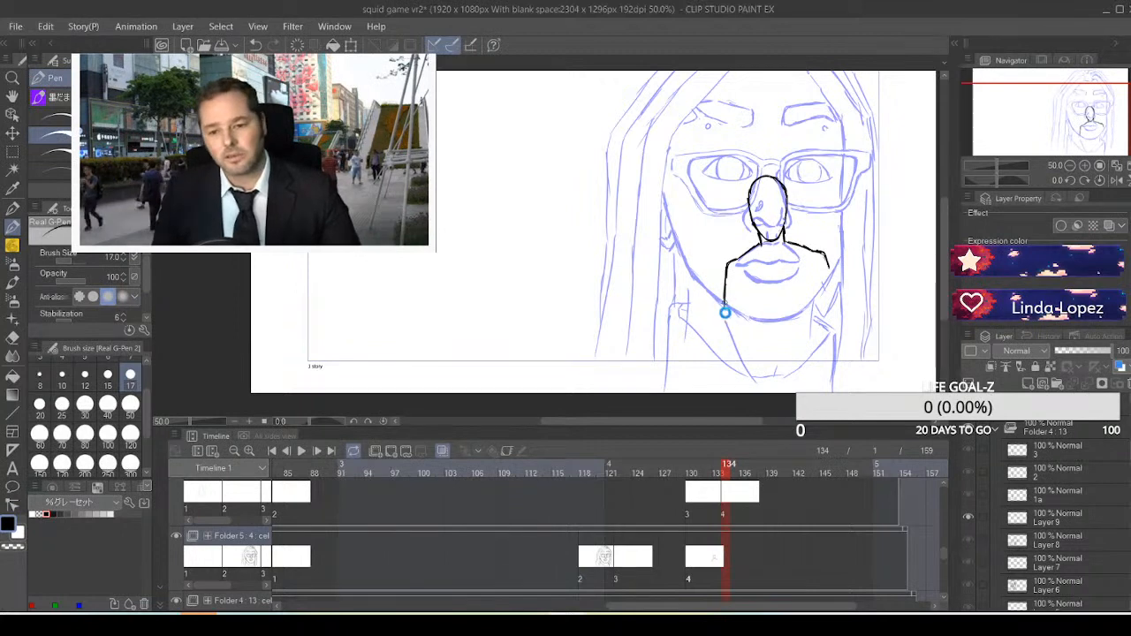
drag(725, 302, 726, 316)
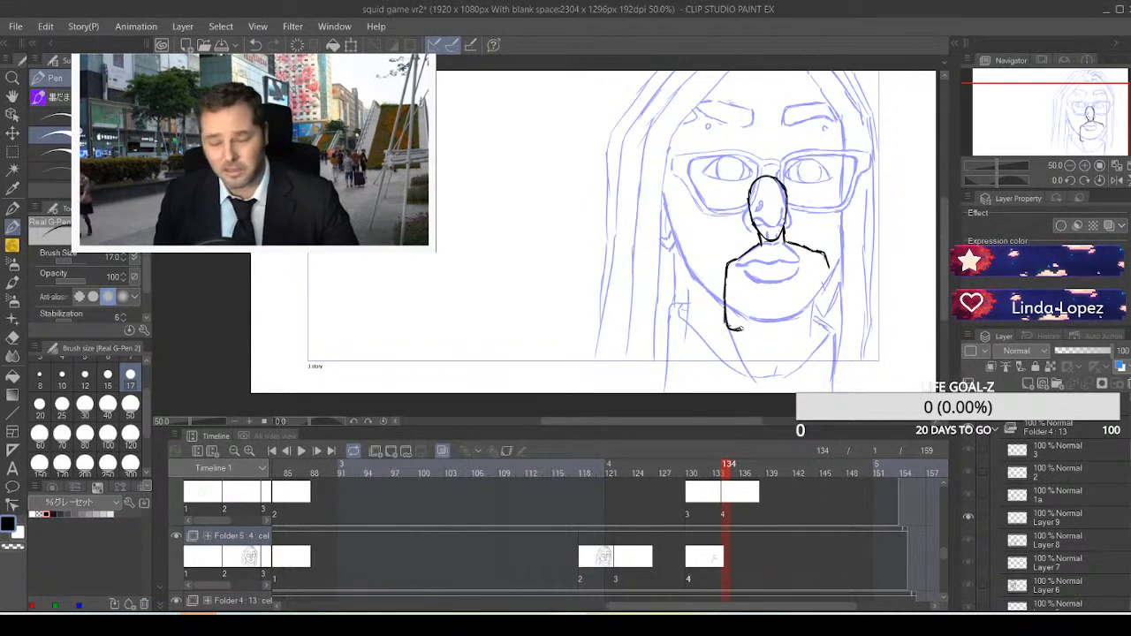
drag(733, 328, 770, 323)
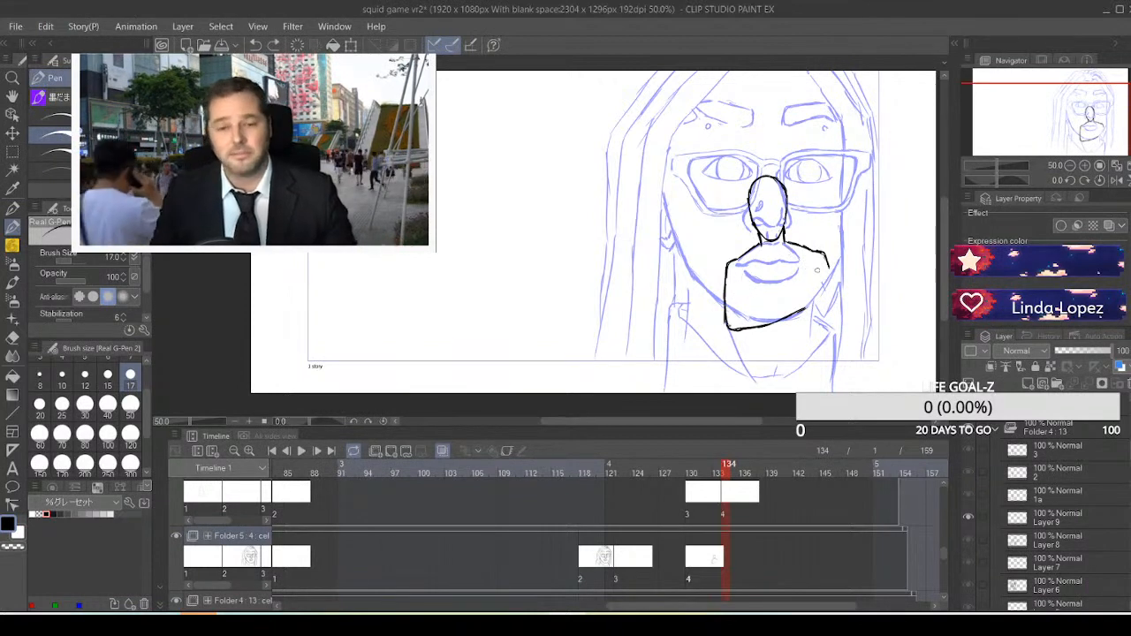
key(ctrl+z)
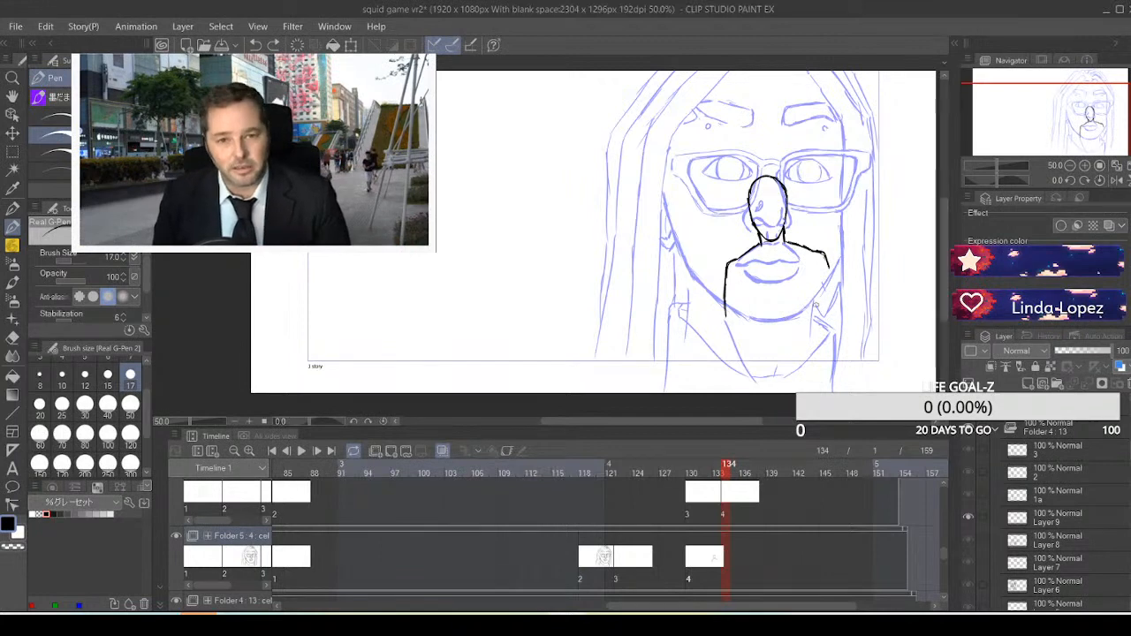
key(ctrl+z)
key(ctrl+z)
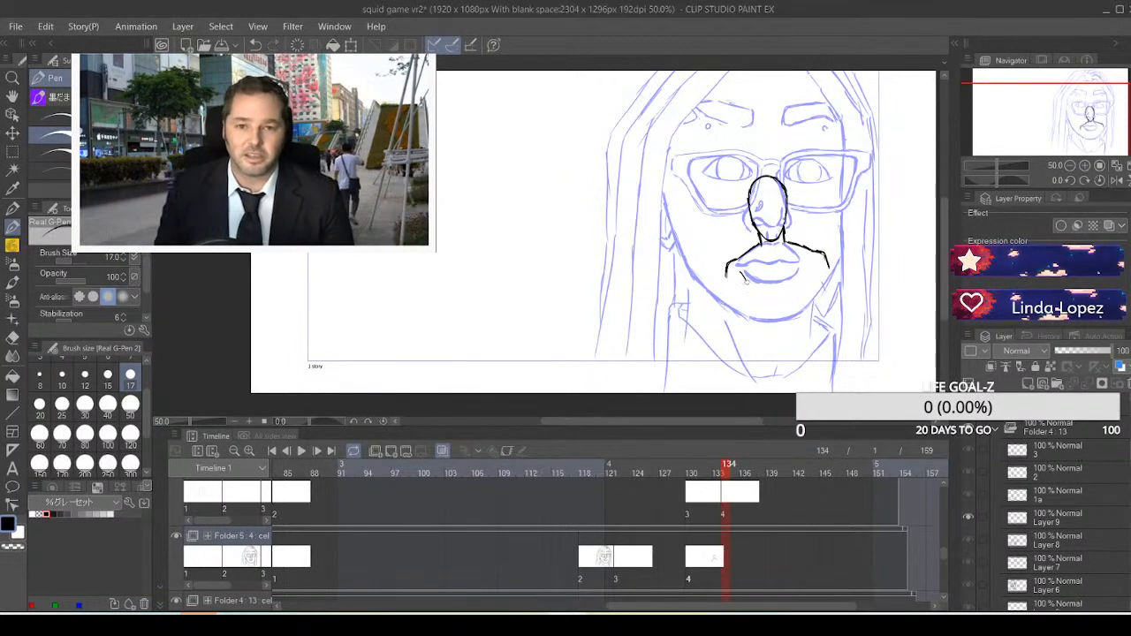
Draw two rounded chest curves side by side beneath the black figure's shoulders
mouse_move(749, 277)
mouse_down()
mouse_move(746, 301)
mouse_move(761, 307)
mouse_move(775, 282)
mouse_up()
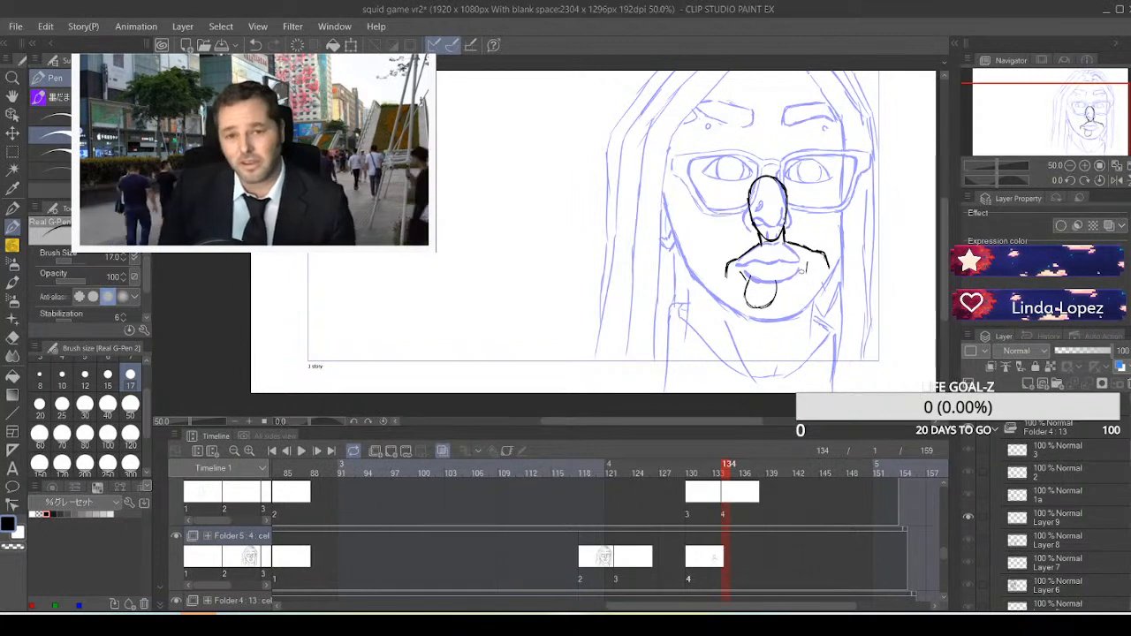
drag(800, 270, 814, 279)
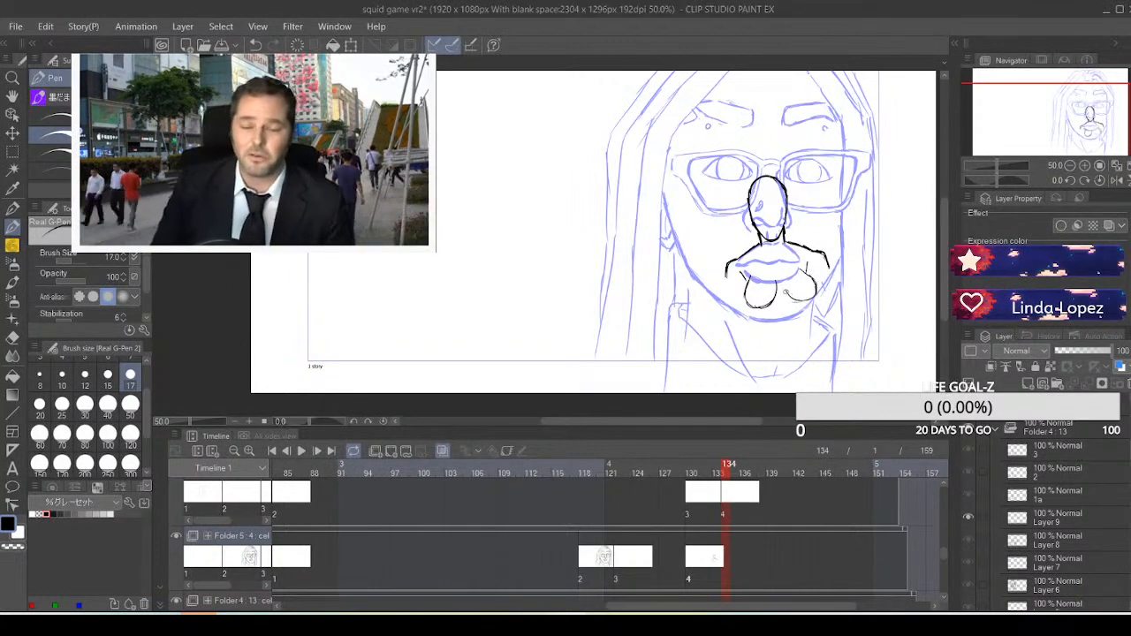
drag(783, 288, 802, 302)
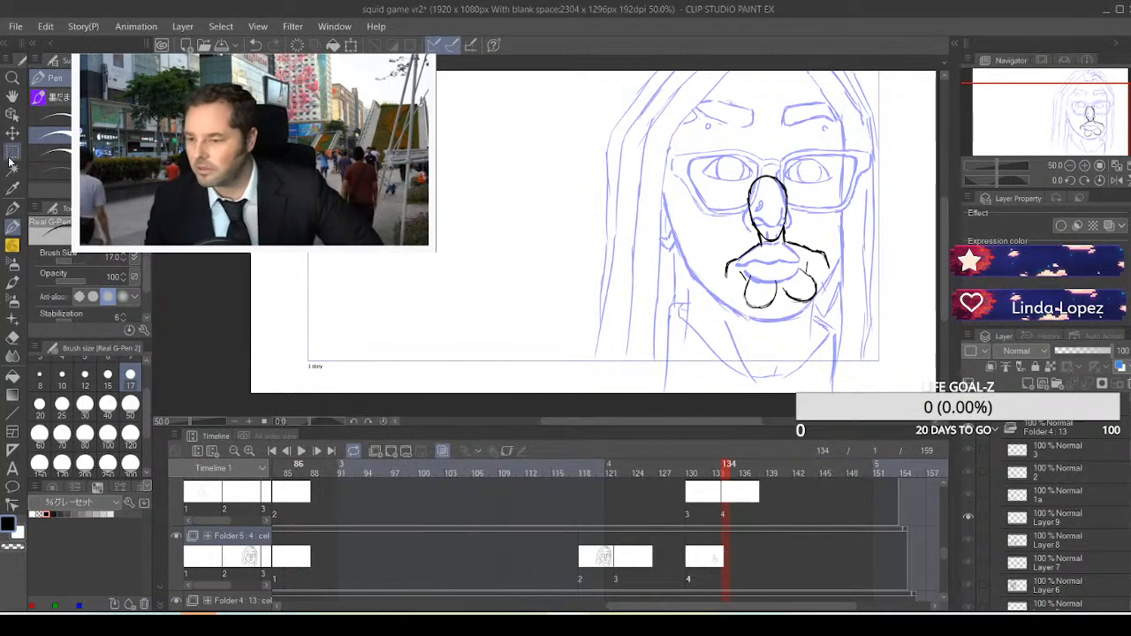
Select the black figure, move it up the face with a slight clockwise rotation, clear the selection and return to the pen
click(13, 151)
drag(659, 137, 880, 388)
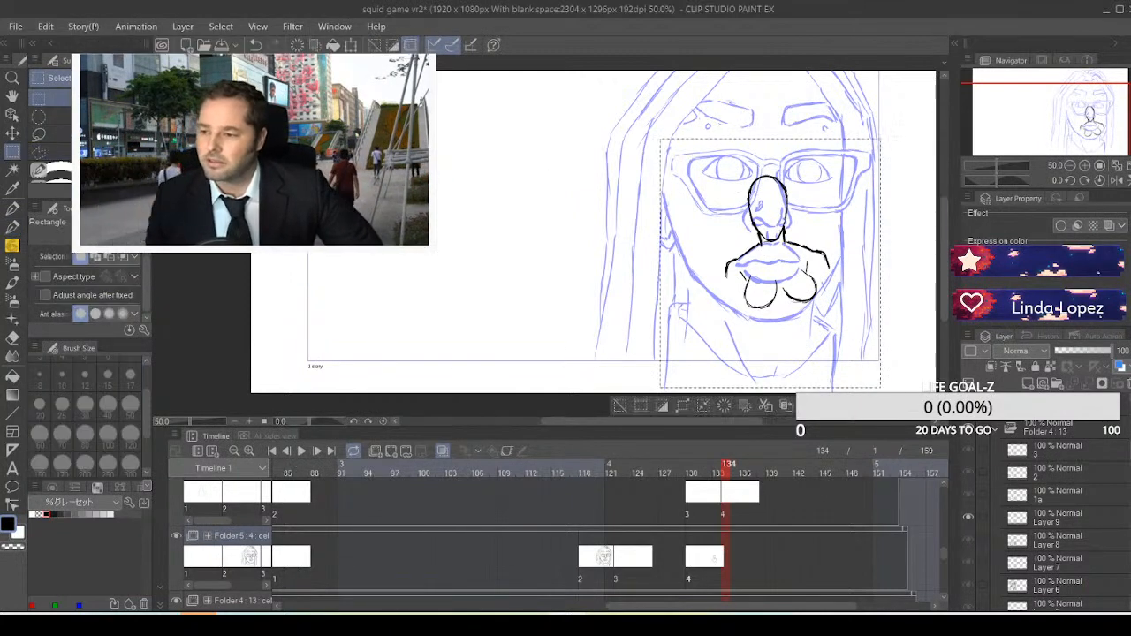
key(ctrl+t)
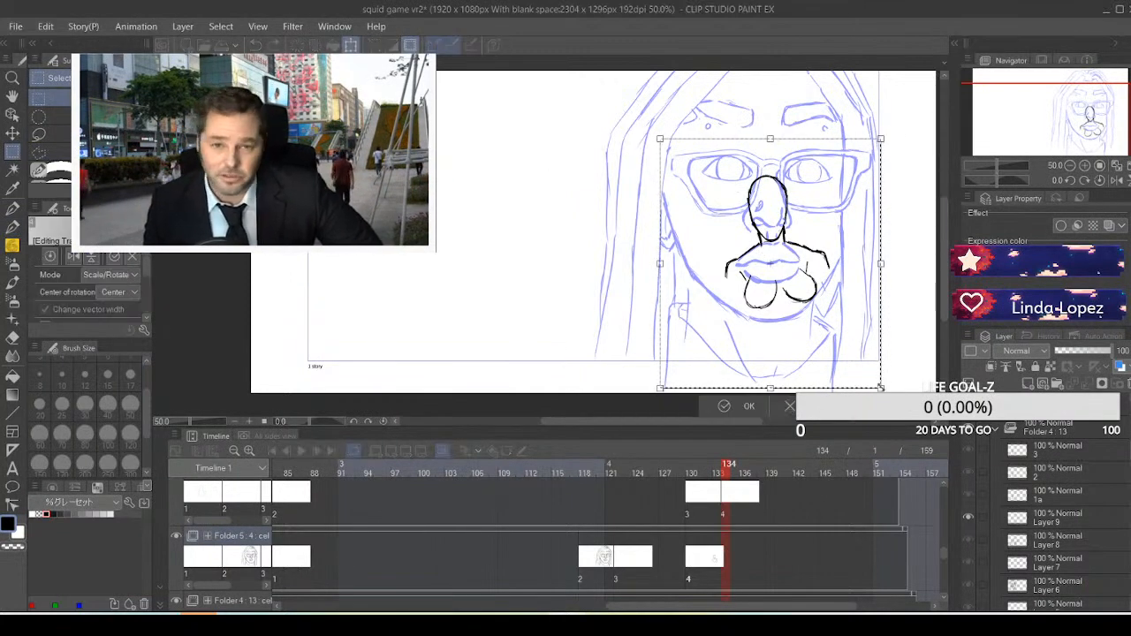
mouse_move(890, 387)
mouse_down()
mouse_move(848, 310)
mouse_move(850, 321)
mouse_move(817, 318)
mouse_up()
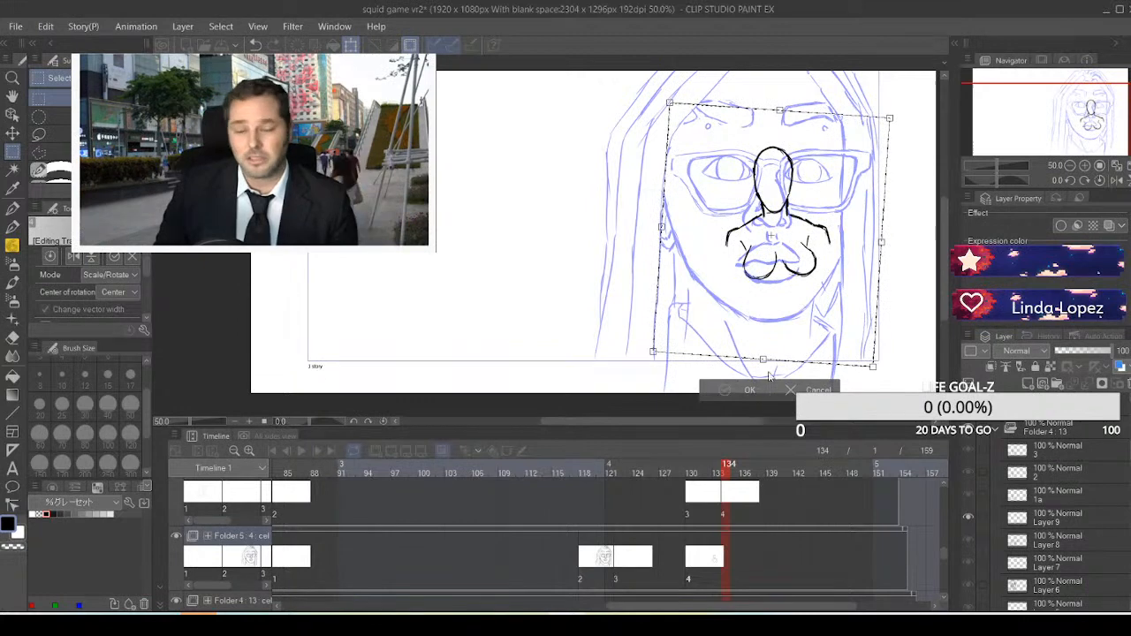
click(741, 389)
click(620, 390)
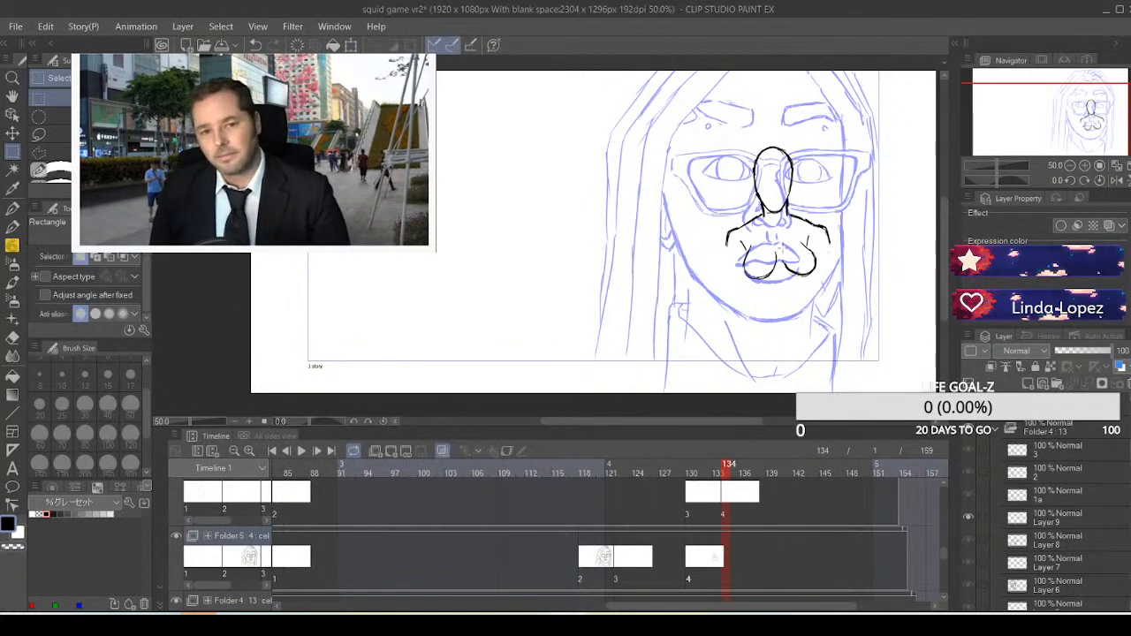
drag(729, 241, 721, 288)
click(693, 256)
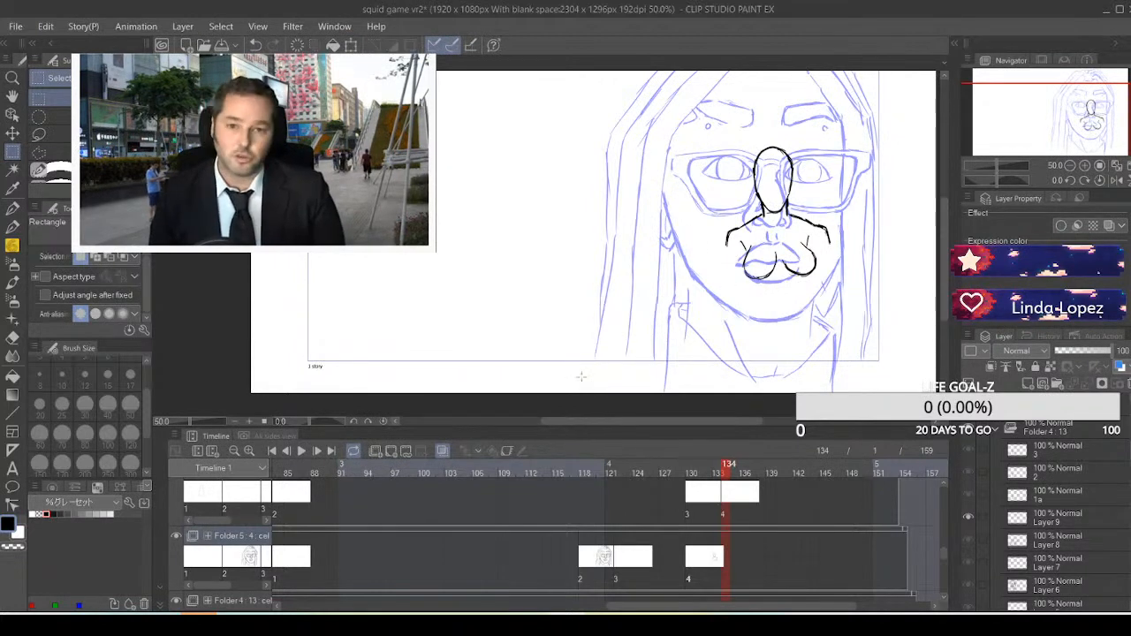
key(p)
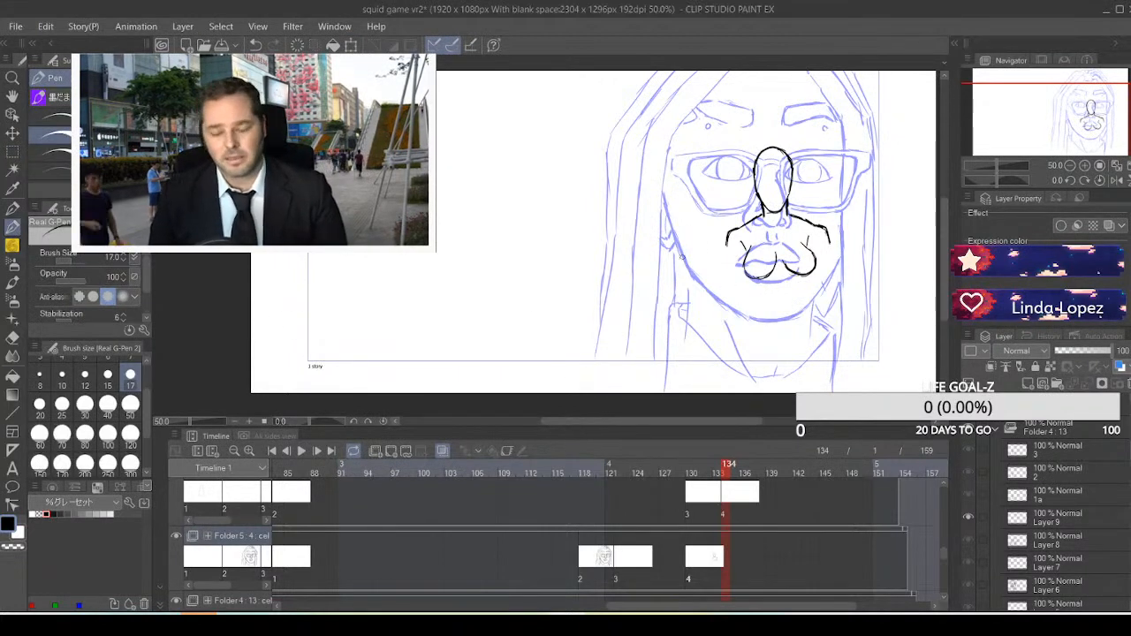
drag(728, 240, 722, 304)
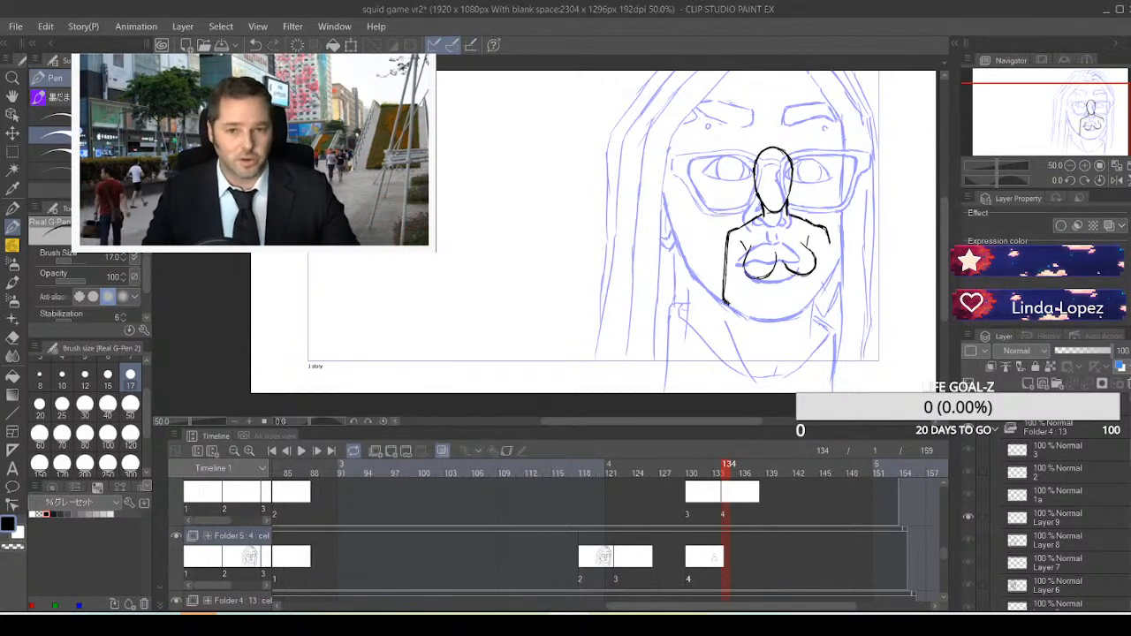
drag(736, 305, 811, 285)
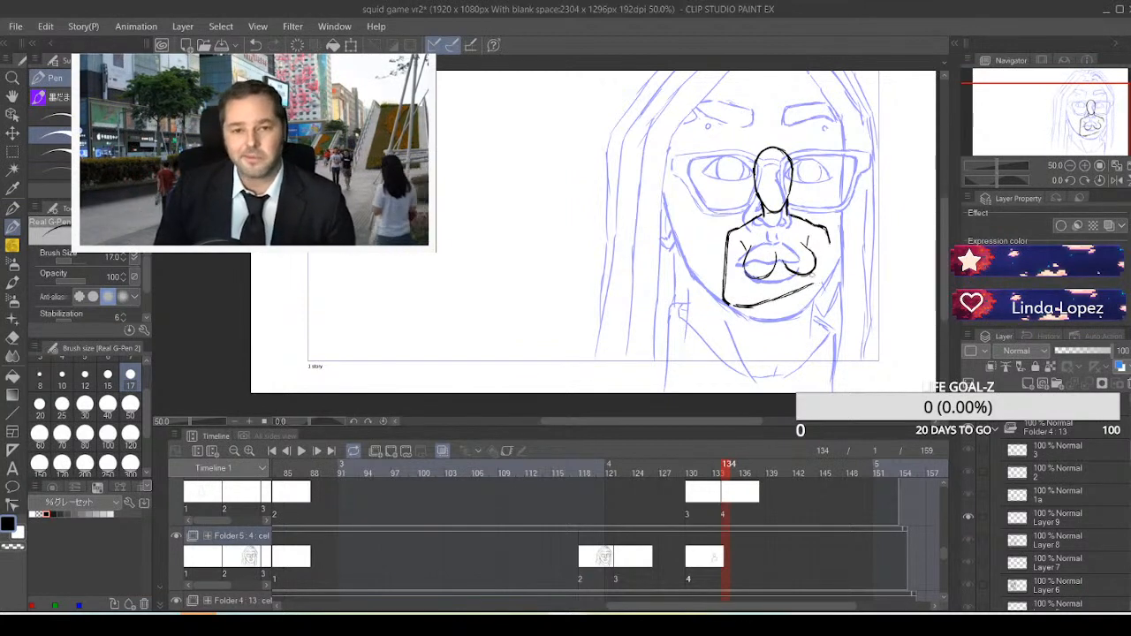
key(ctrl+z)
key(ctrl+z)
key(ctrl+z)
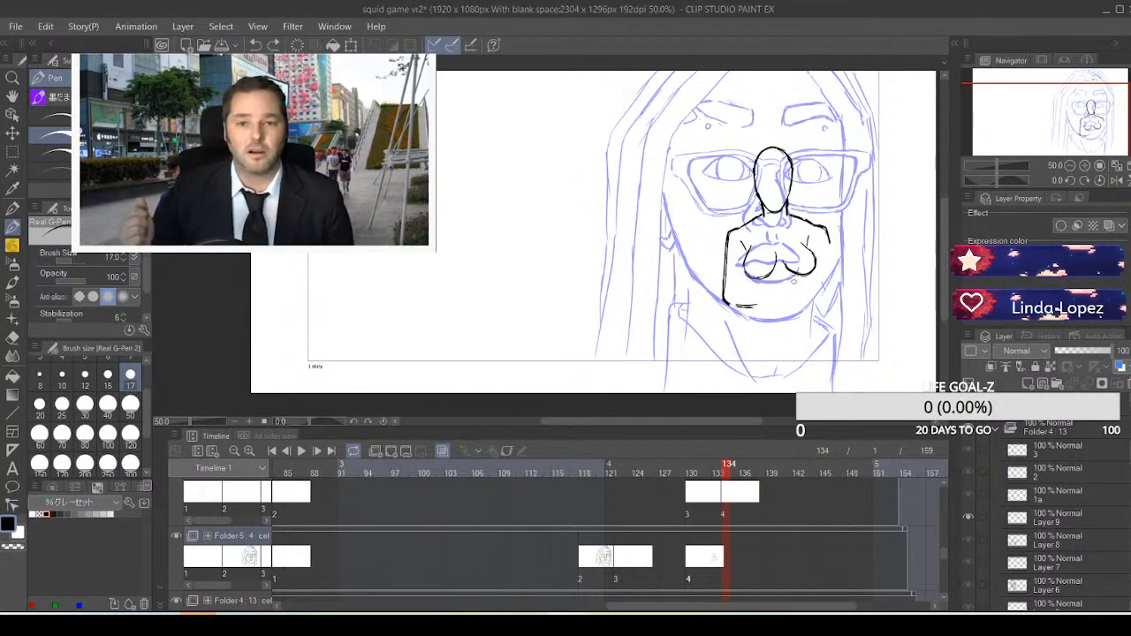
key(ctrl+z)
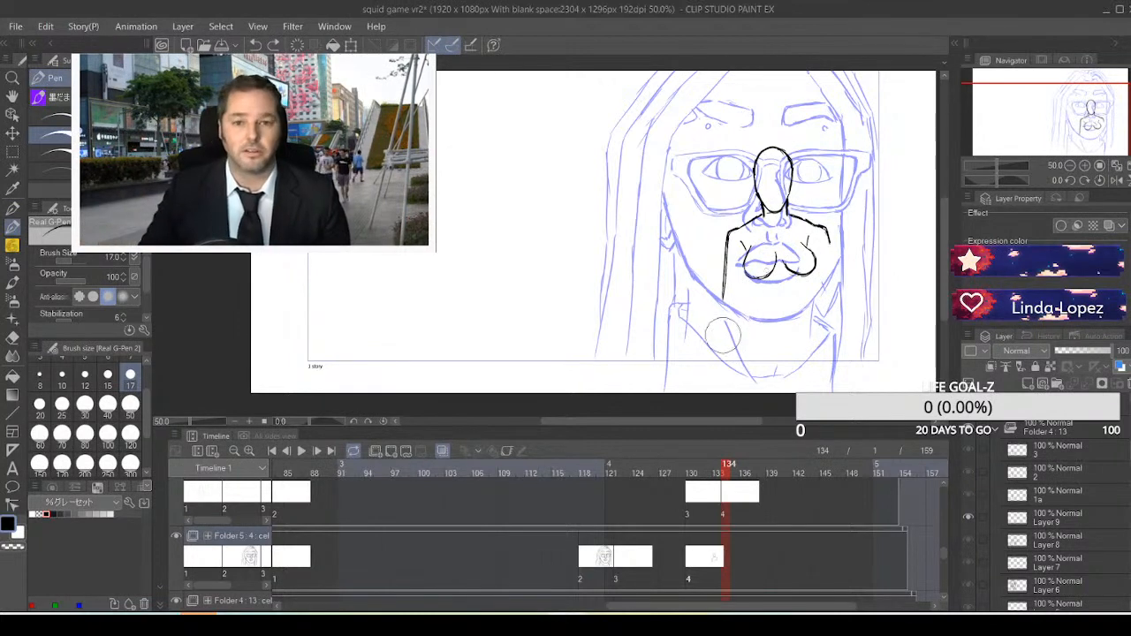
key(ctrl+z)
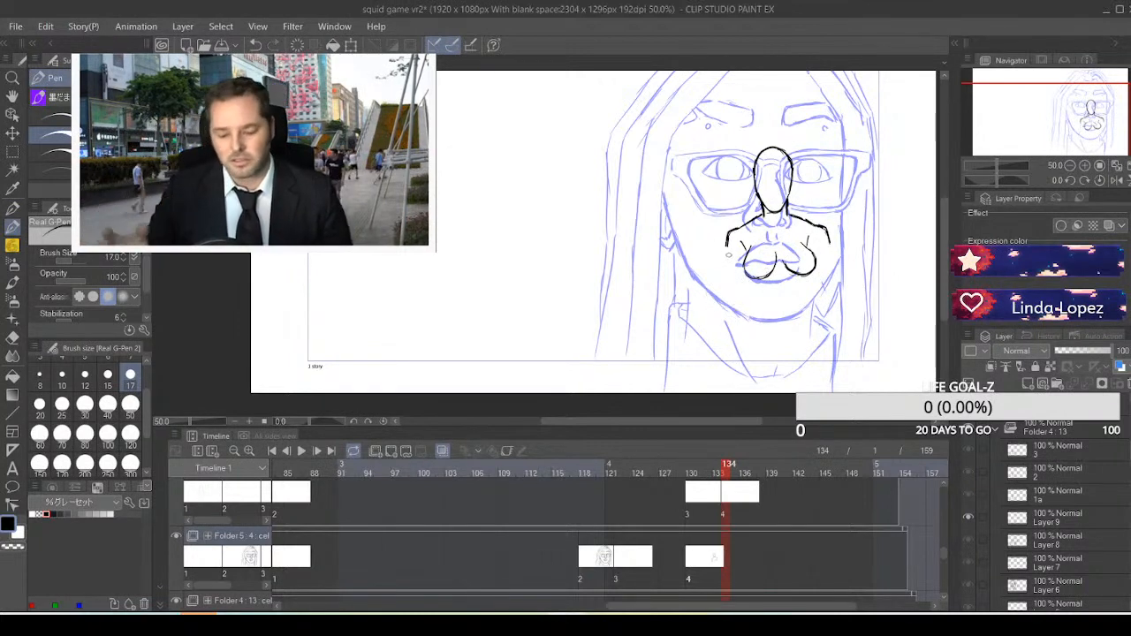
Draw the black figure's outer arm lines down from both shoulders and a bent forearm crossing beneath the chest curves
drag(727, 240, 730, 302)
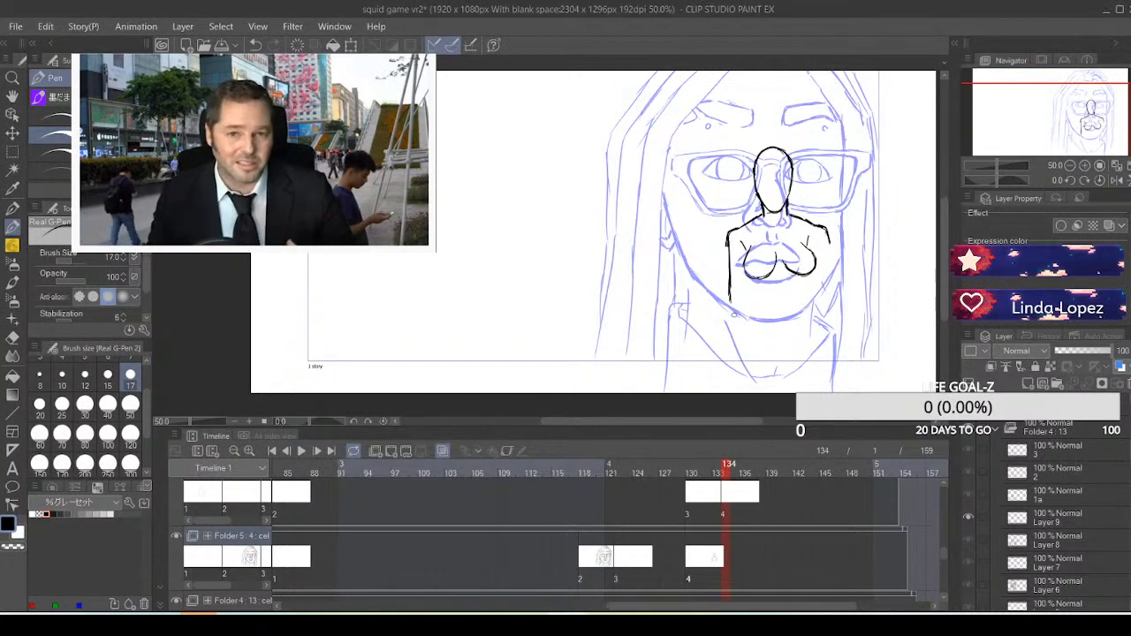
drag(830, 240, 833, 285)
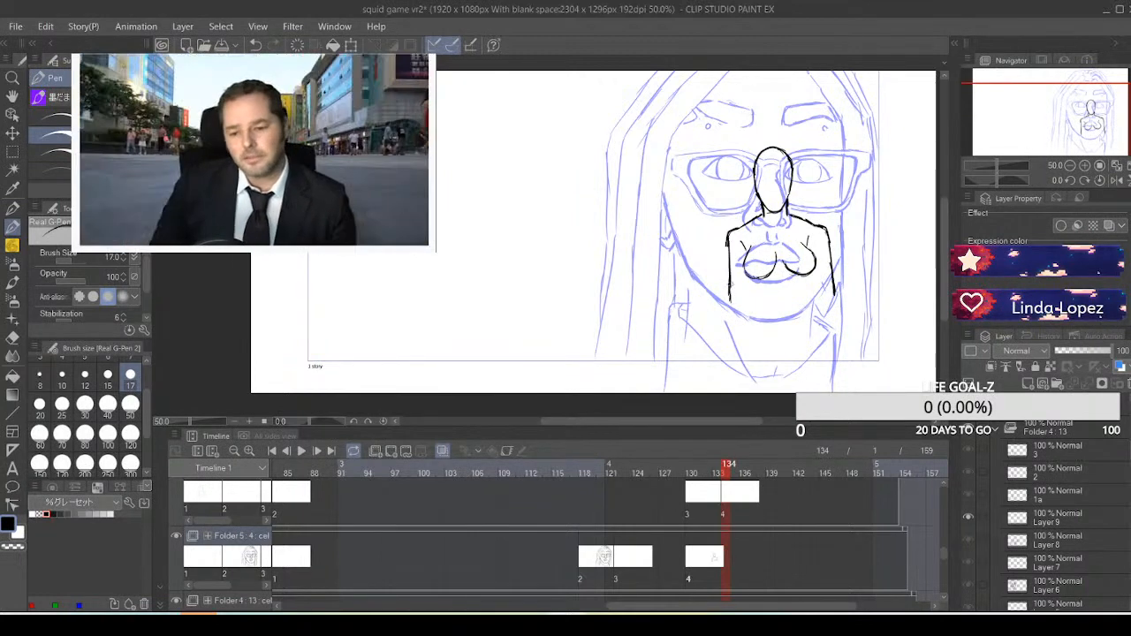
drag(730, 281, 732, 301)
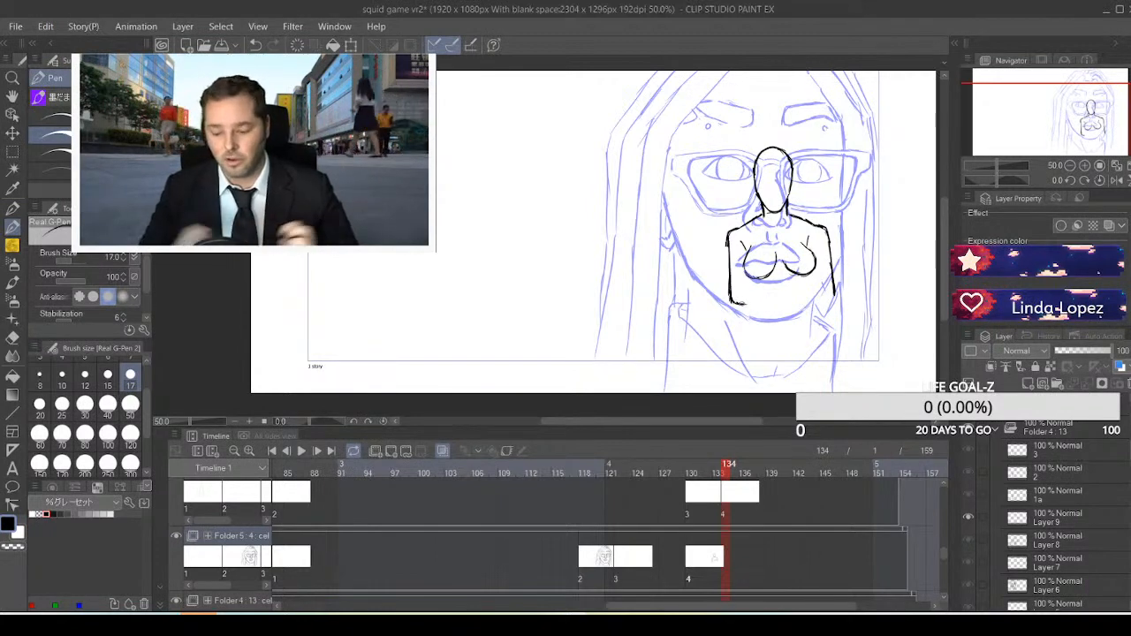
drag(757, 302, 804, 287)
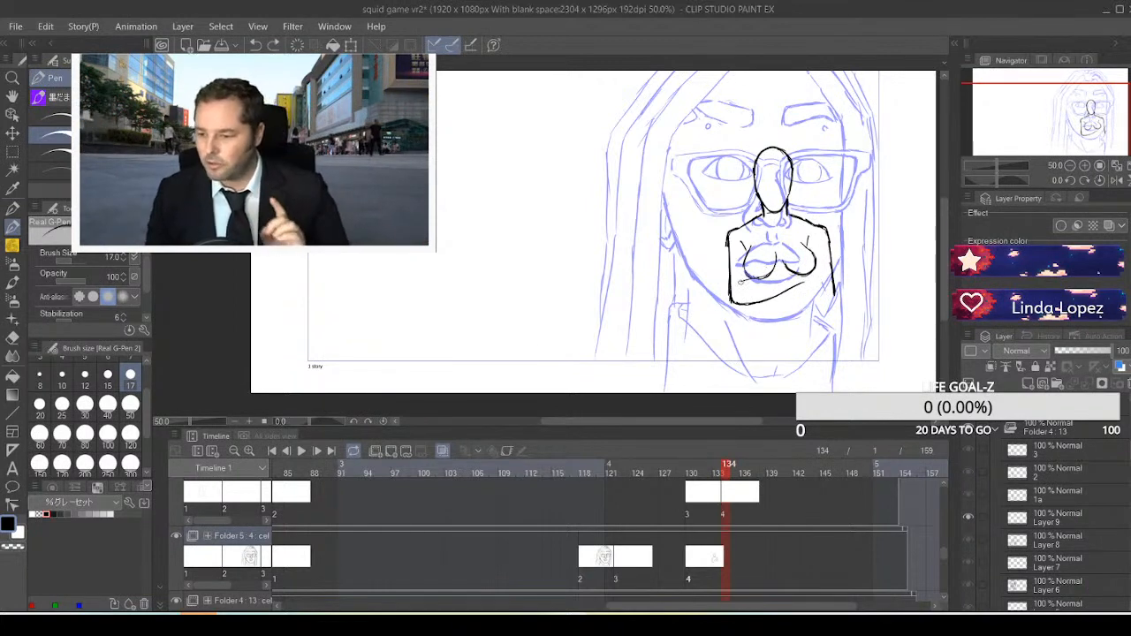
drag(740, 283, 804, 274)
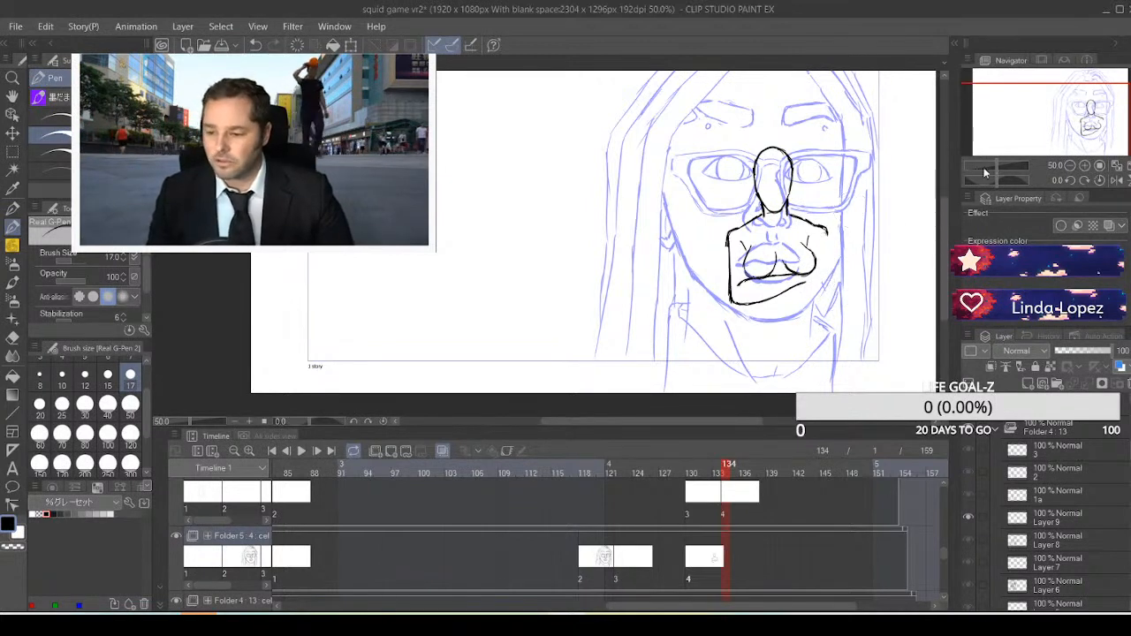
drag(828, 234, 822, 298)
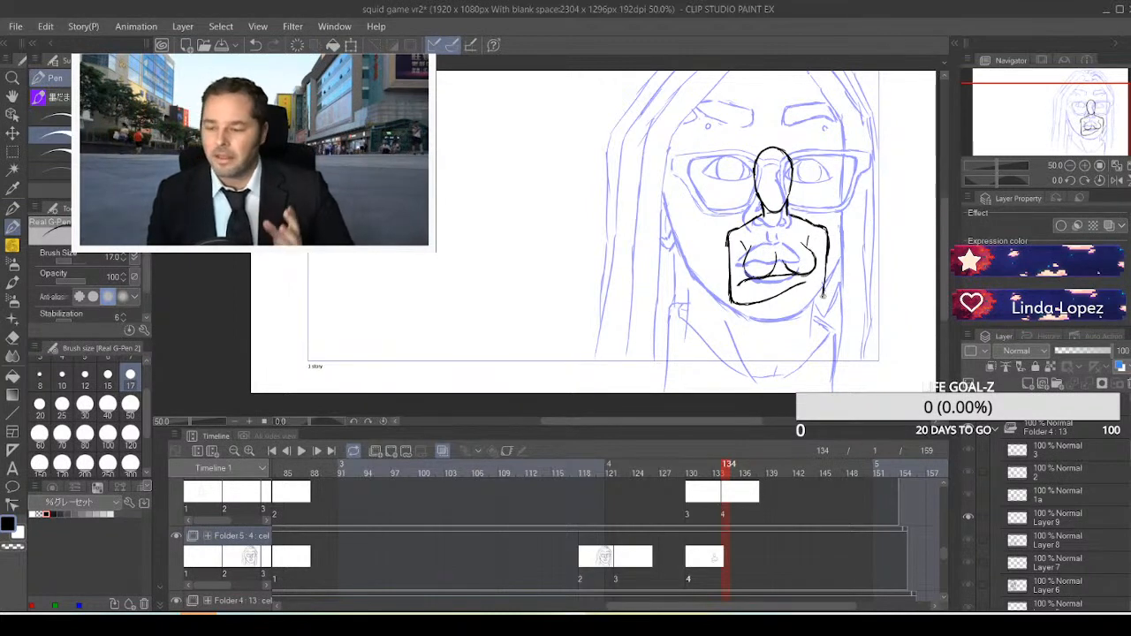
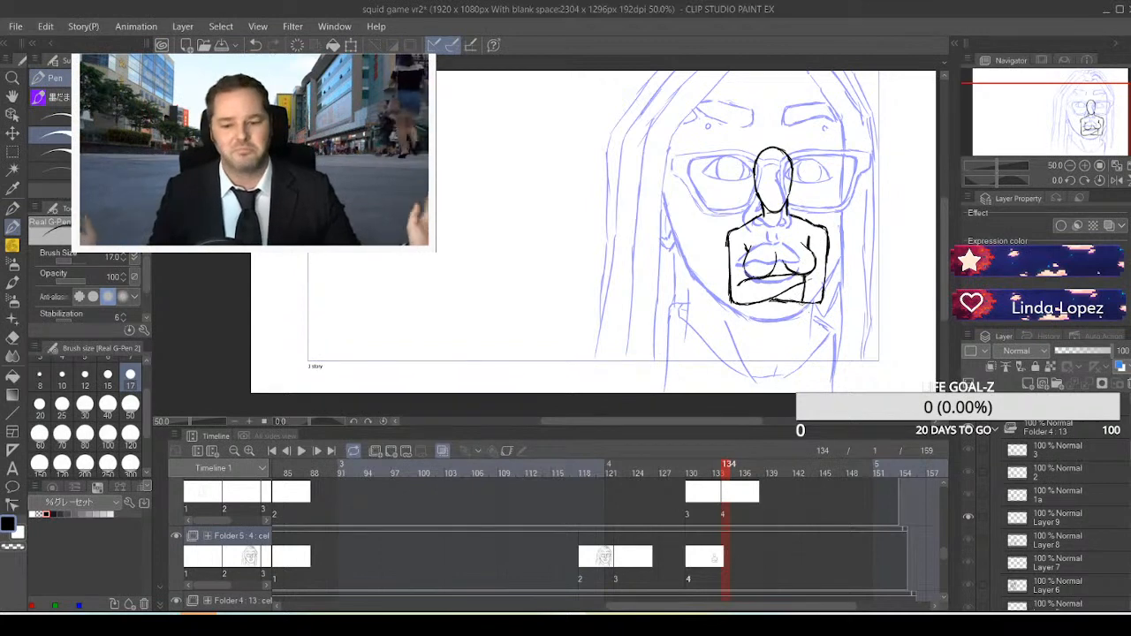
Draw the black figure's waist beneath the crossed arms and two curved hip and thigh lines running down to the frame's lower edge
drag(800, 302, 813, 334)
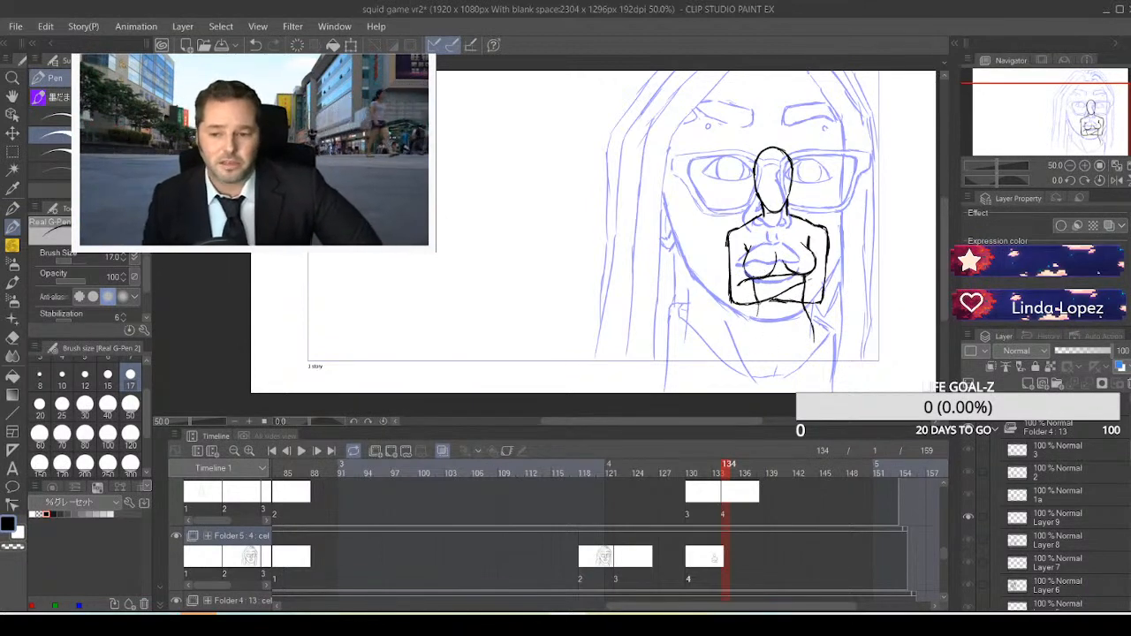
drag(751, 331, 751, 339)
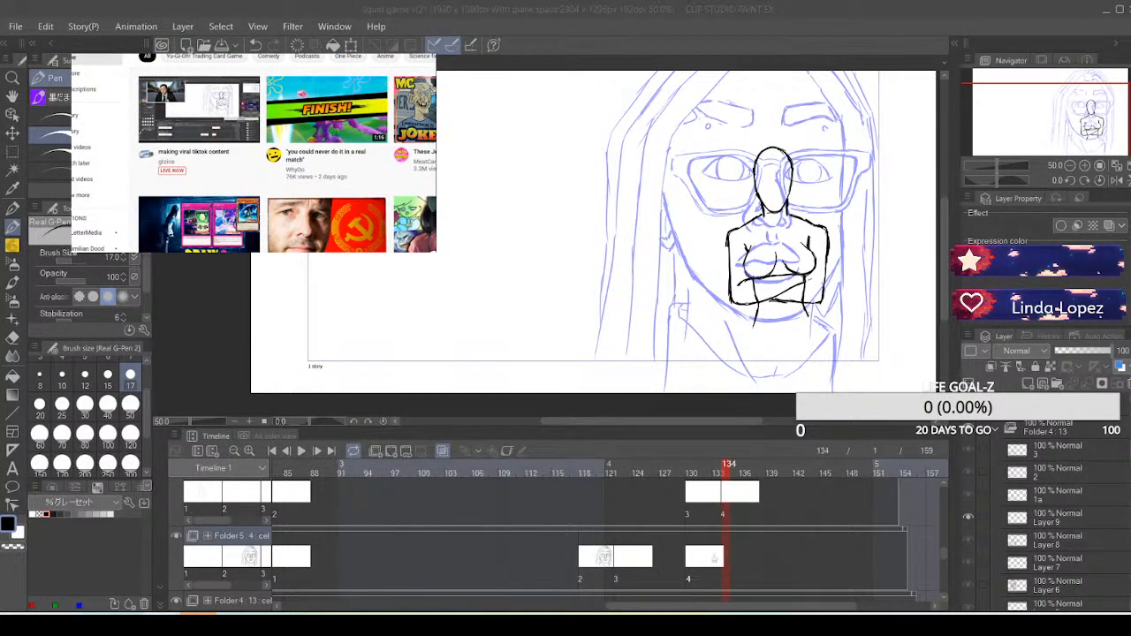
click(414, 111)
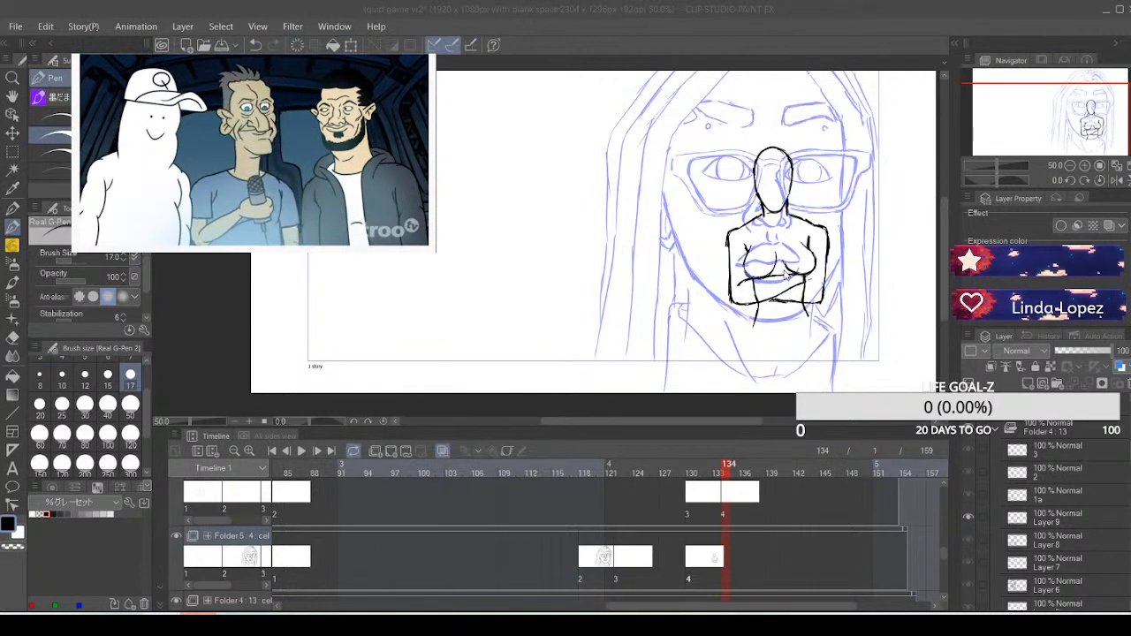
click(805, 311)
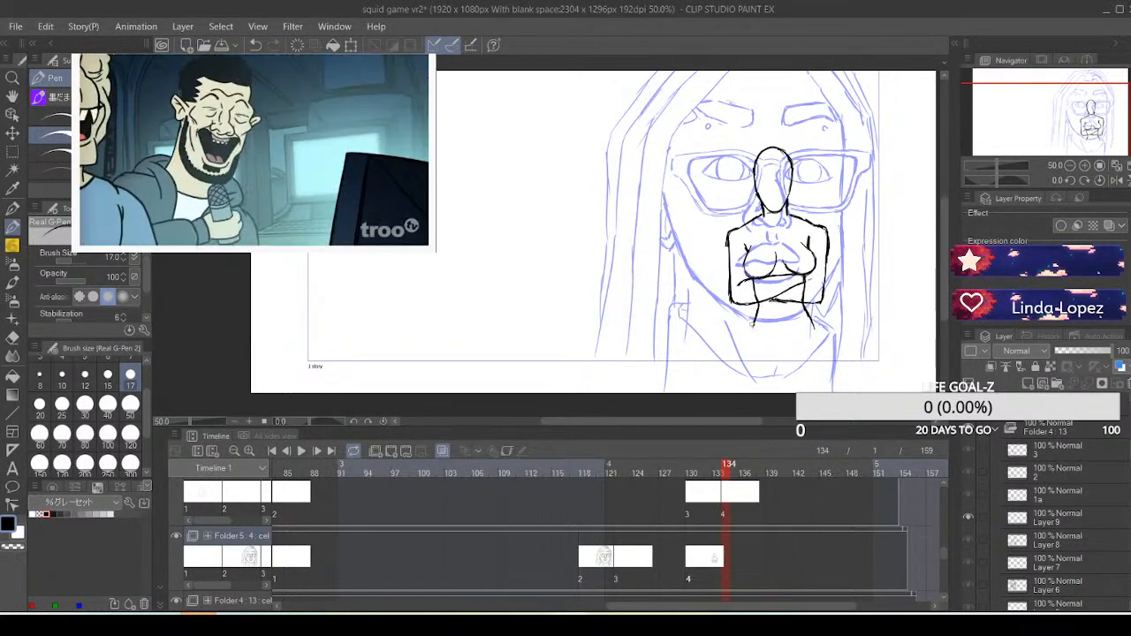
drag(756, 311, 748, 356)
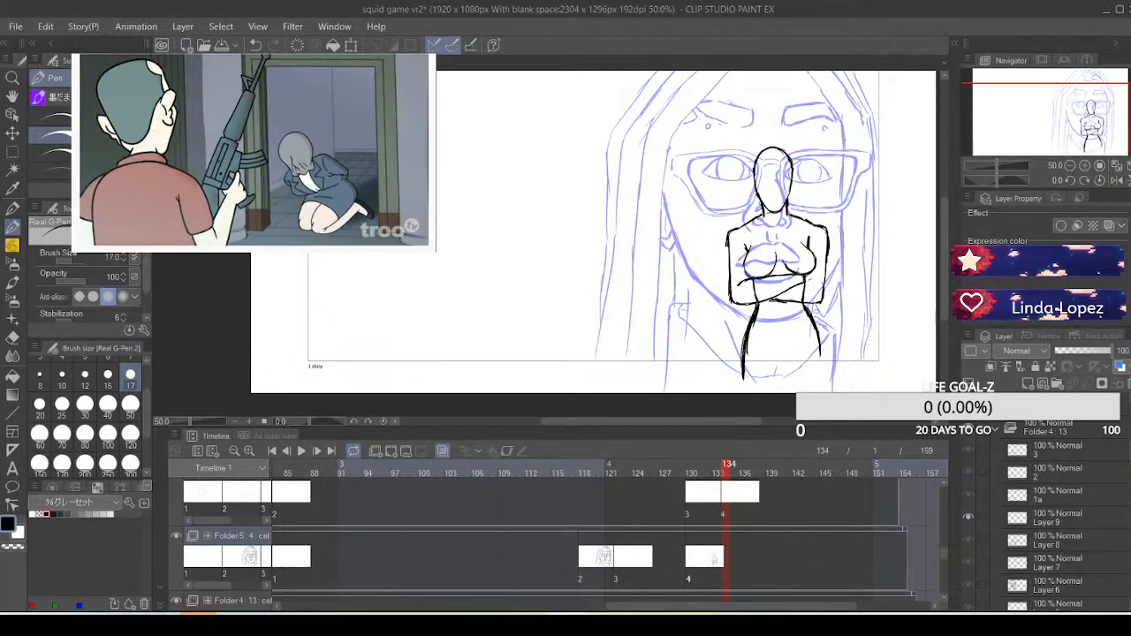
drag(812, 320, 824, 368)
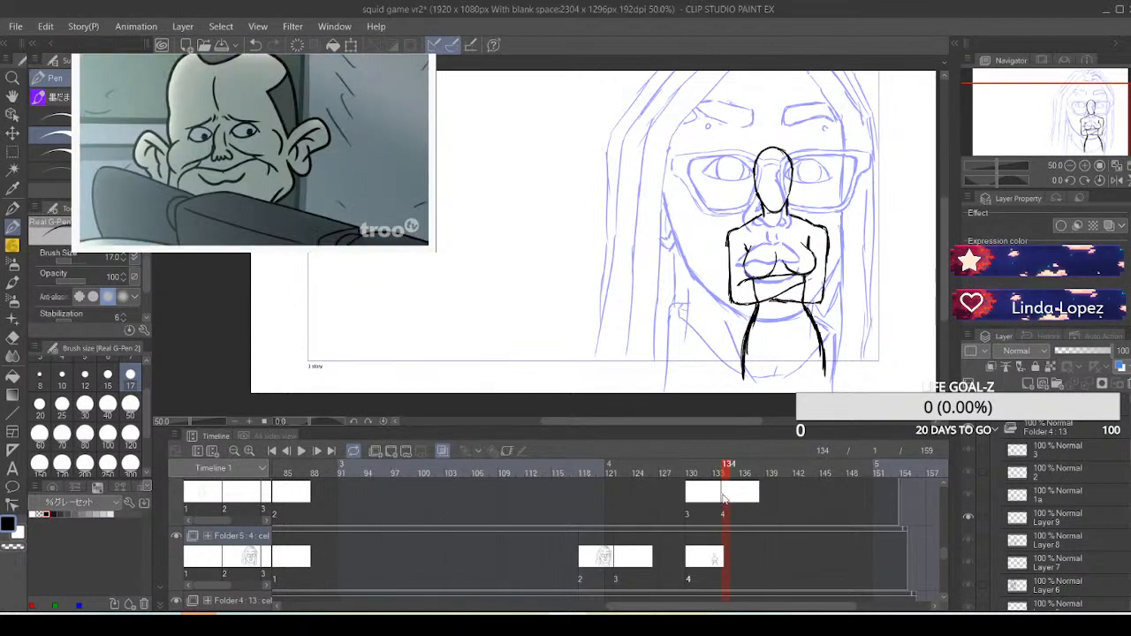
Compare the Folder 4 cels Layer 8 at frame 132 and Layer 9 at frame 134
click(723, 500)
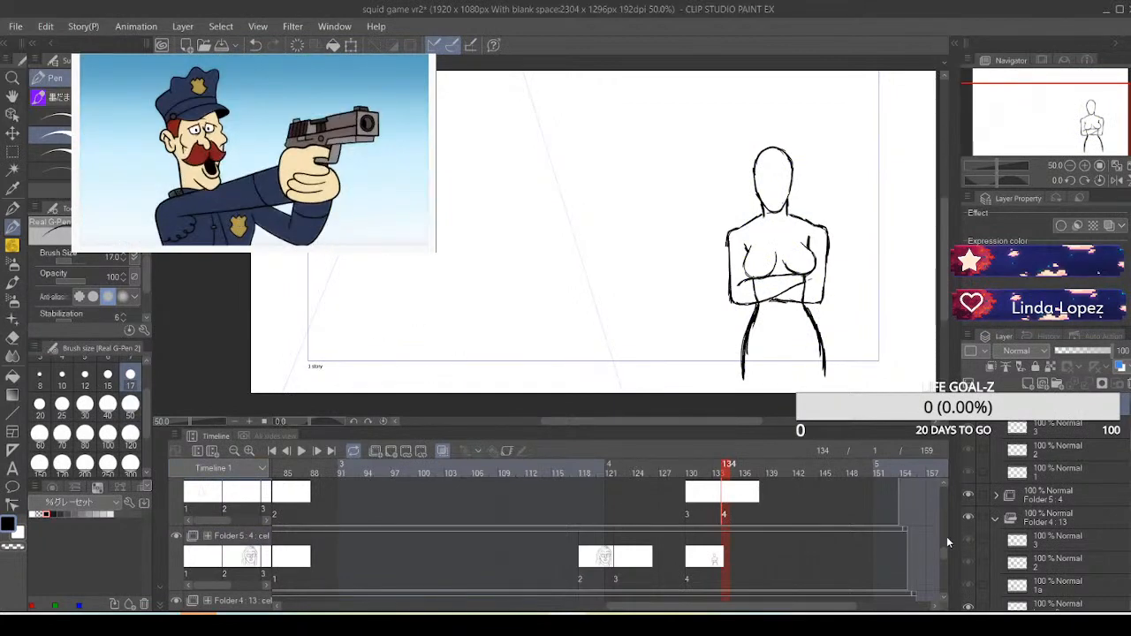
drag(943, 543, 943, 575)
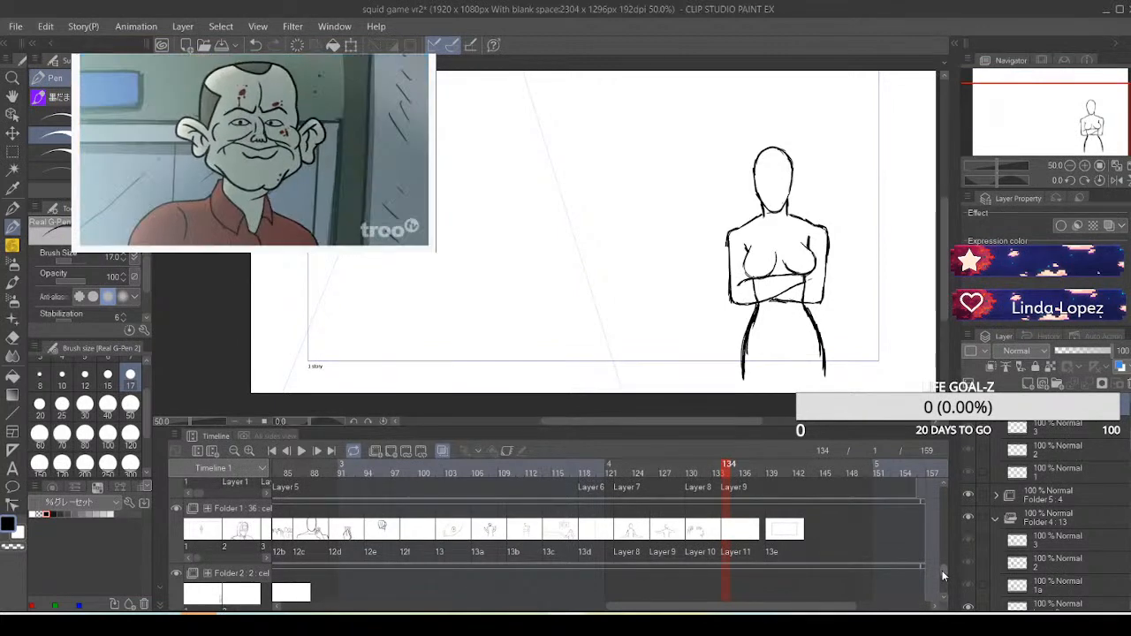
drag(942, 575, 942, 575)
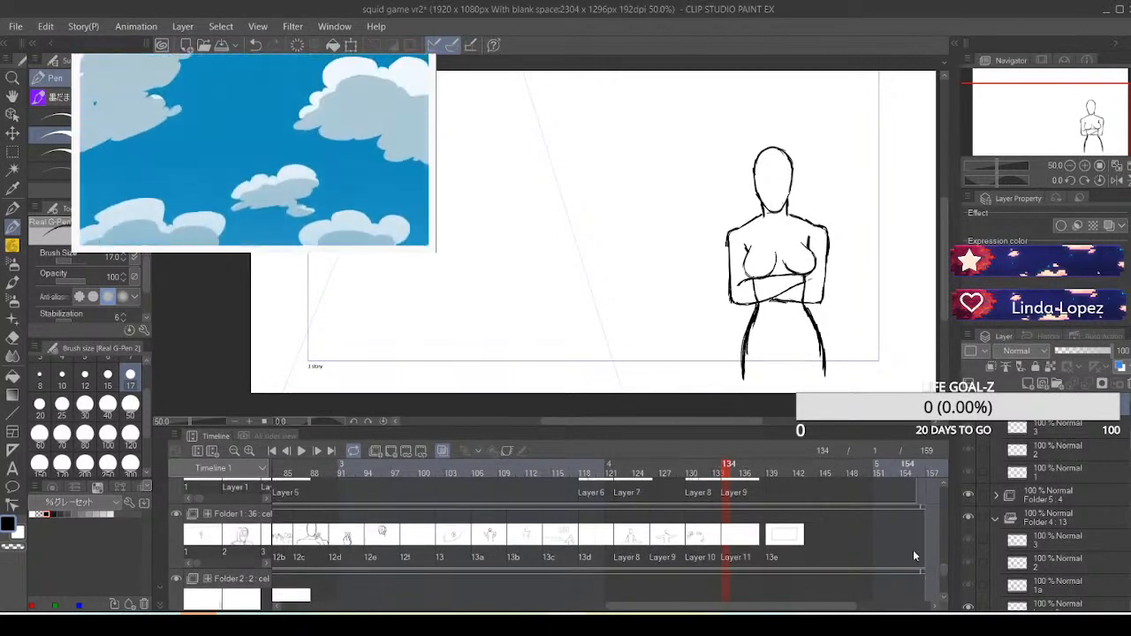
drag(946, 569, 945, 556)
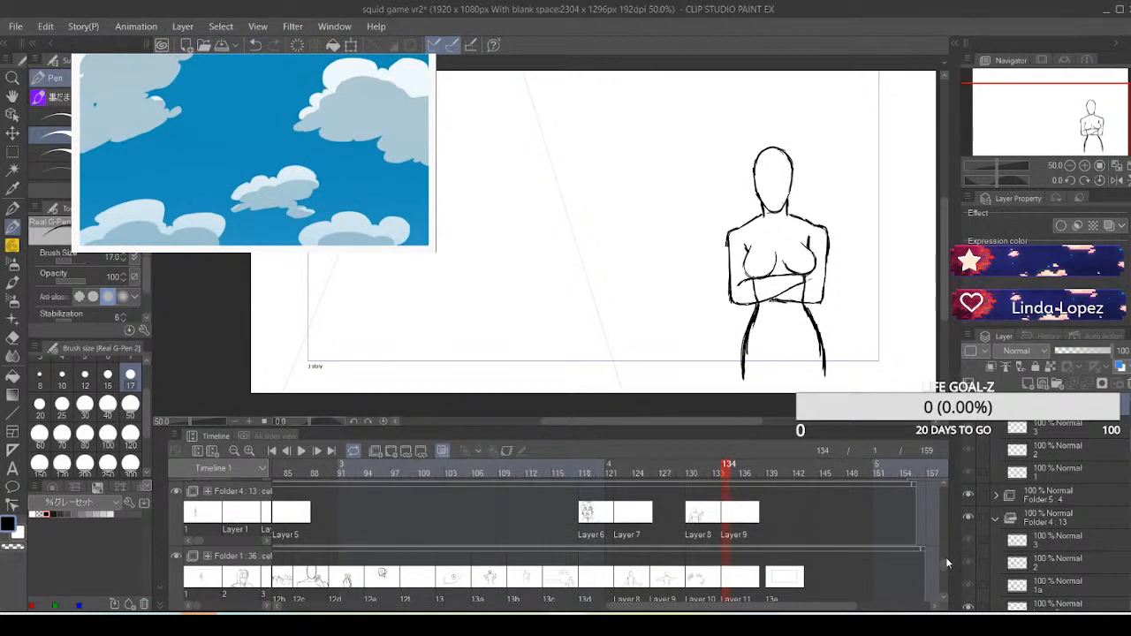
click(724, 521)
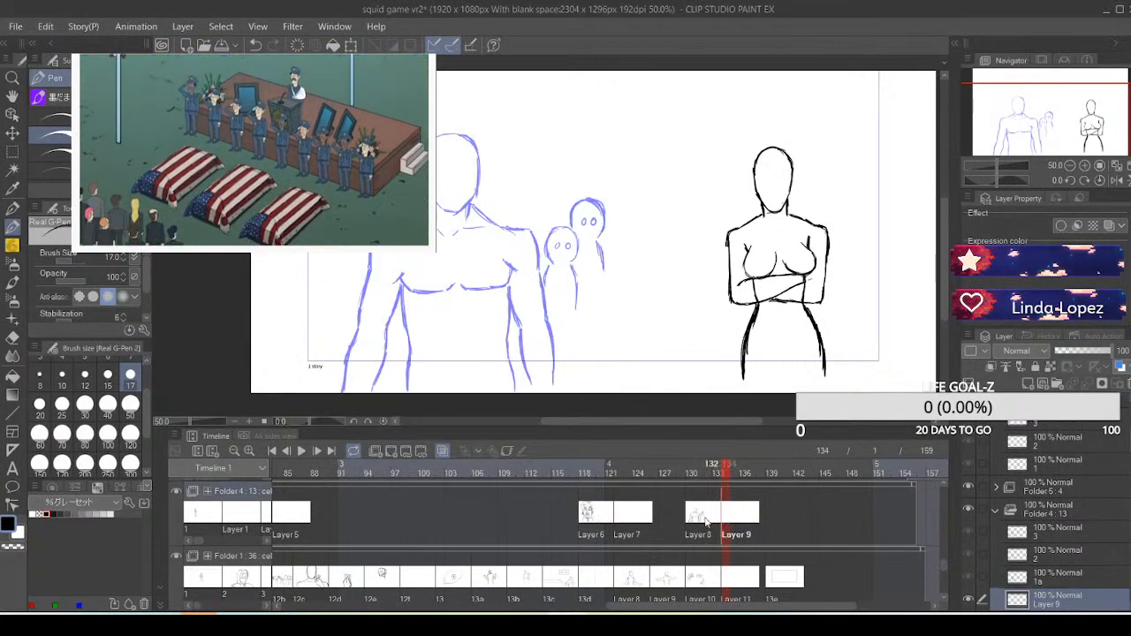
click(705, 522)
click(719, 520)
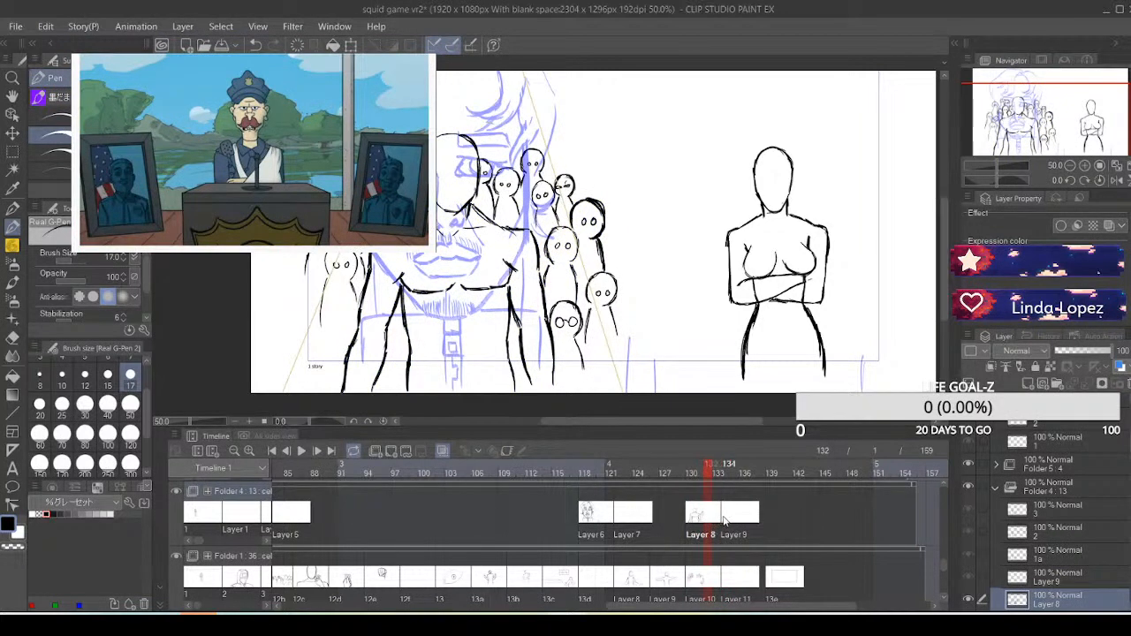
click(724, 519)
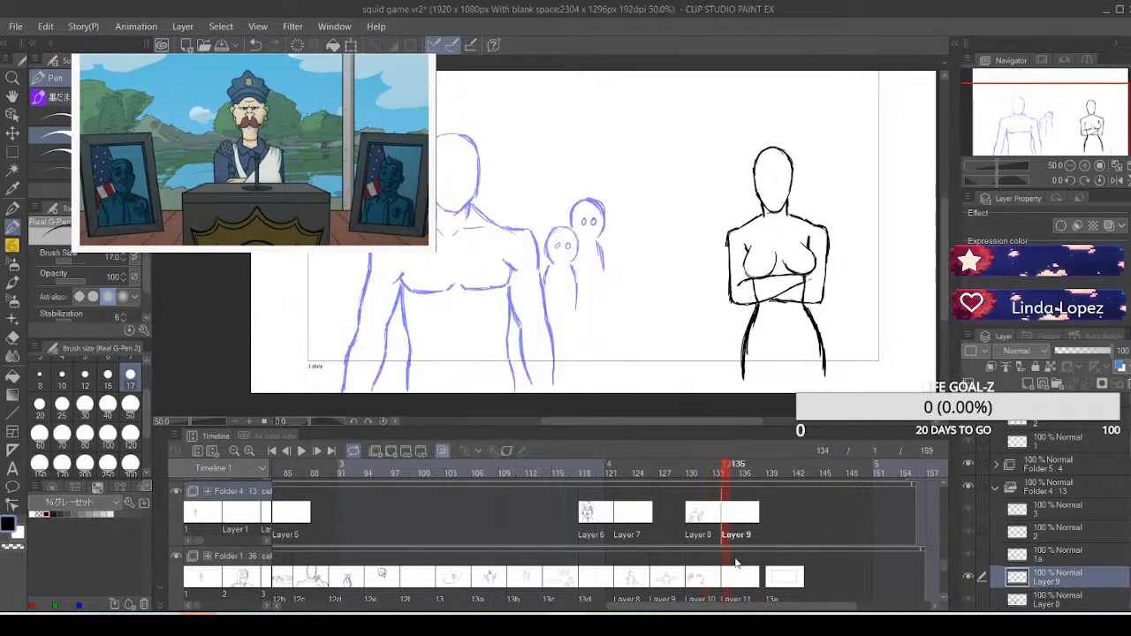
On Folder 1's Layer 11 cel at frame 134, sketch a wide light grey guide curve around the crossed-arm figure's waist, undoing unsatisfactory curves
click(733, 583)
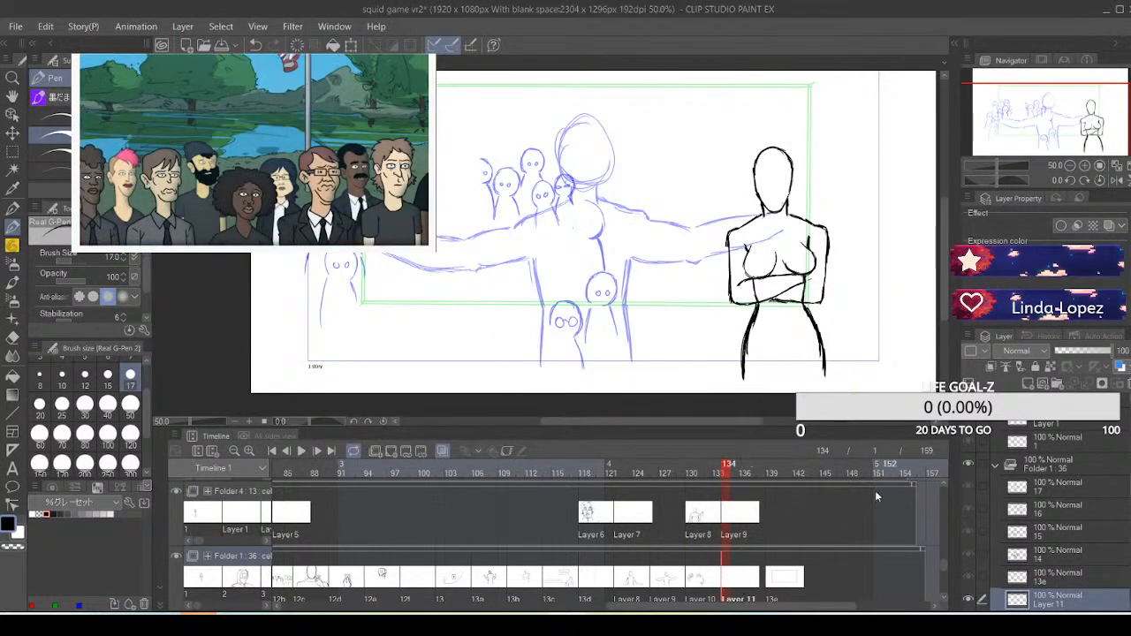
scroll(942, 570, down, 2)
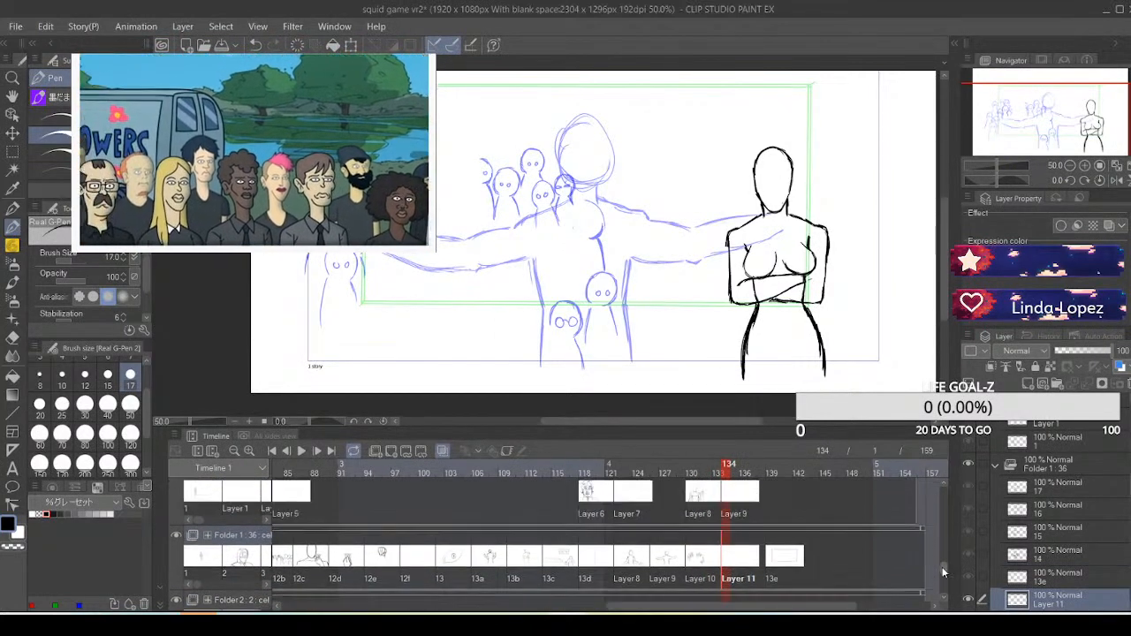
scroll(941, 567, up, 1)
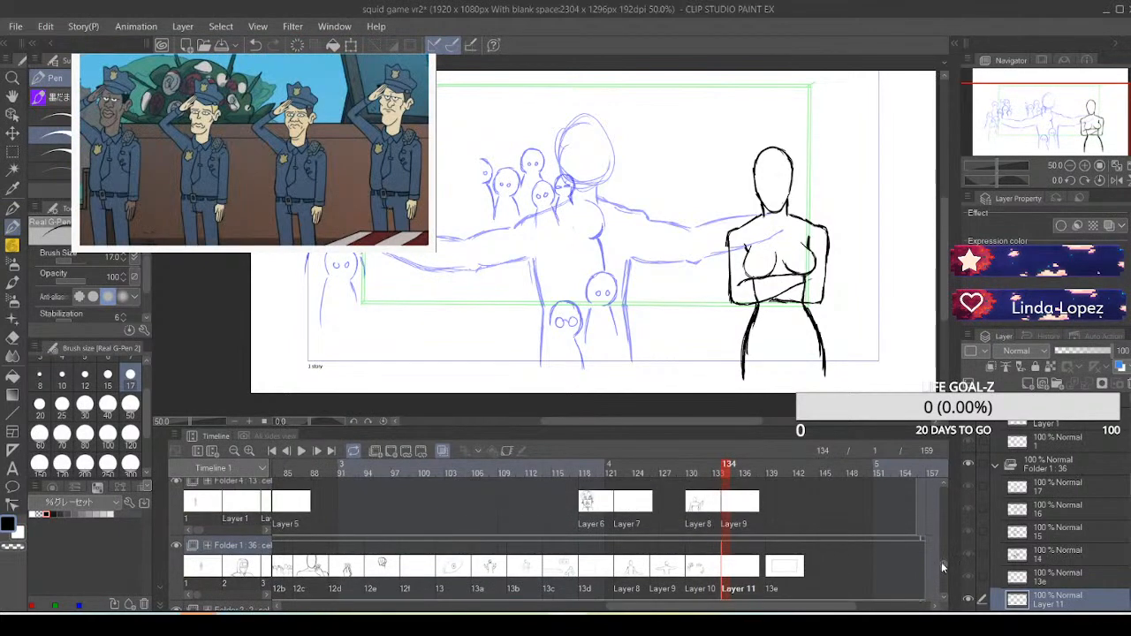
click(107, 513)
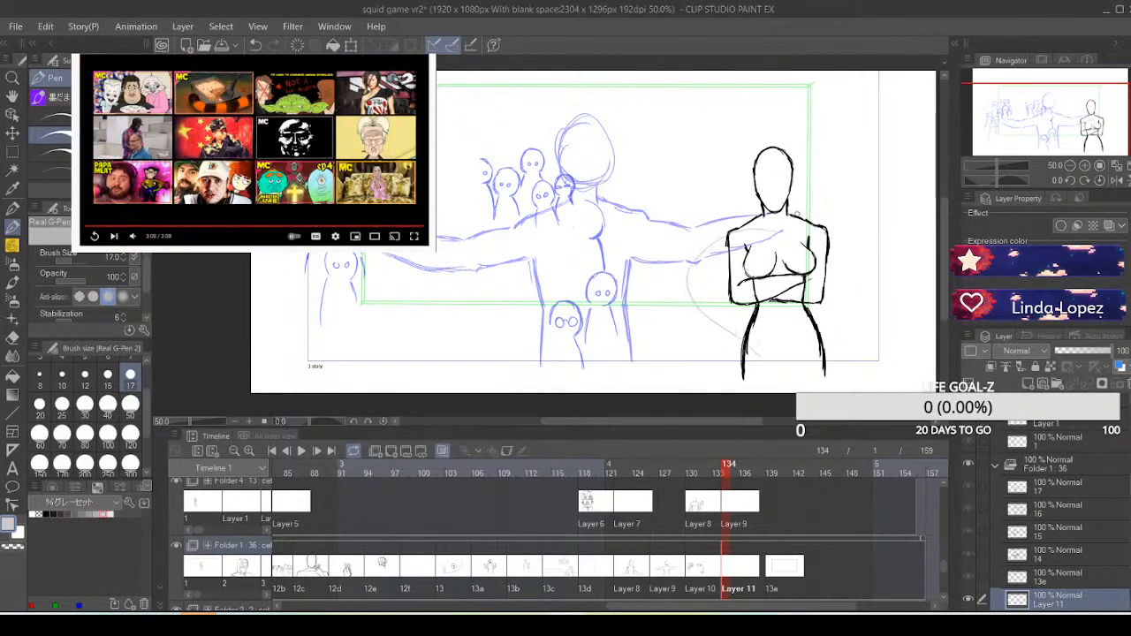
key(ctrl+z)
mouse_move(708, 321)
mouse_down()
mouse_move(746, 216)
mouse_move(860, 293)
mouse_up()
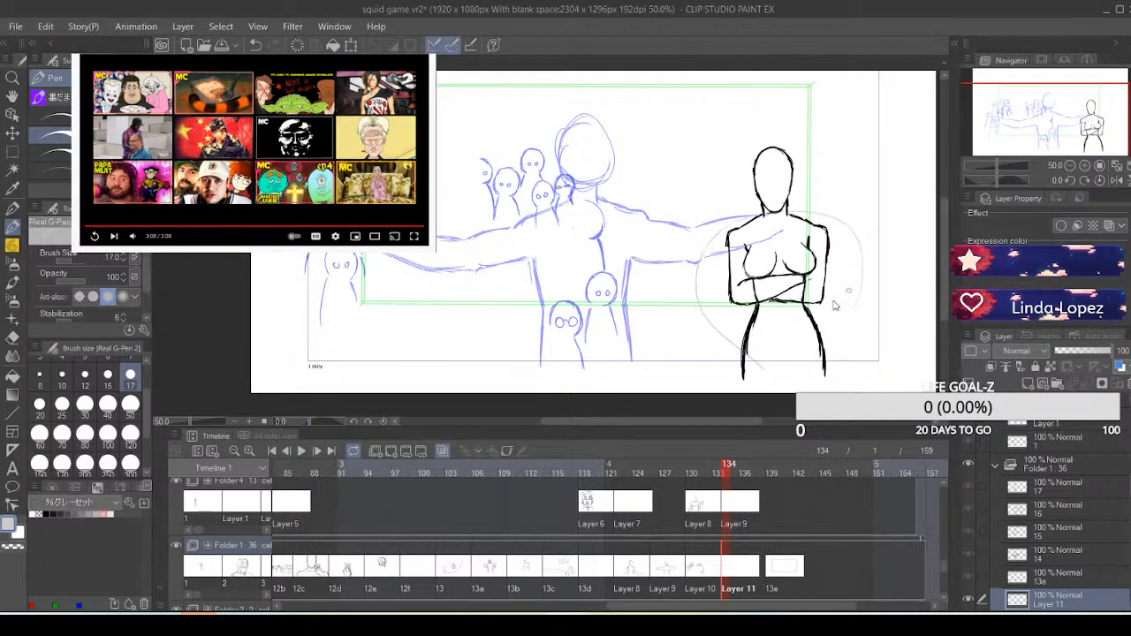
key(ctrl+z)
mouse_move(687, 308)
mouse_down()
mouse_move(737, 270)
mouse_move(864, 284)
mouse_up()
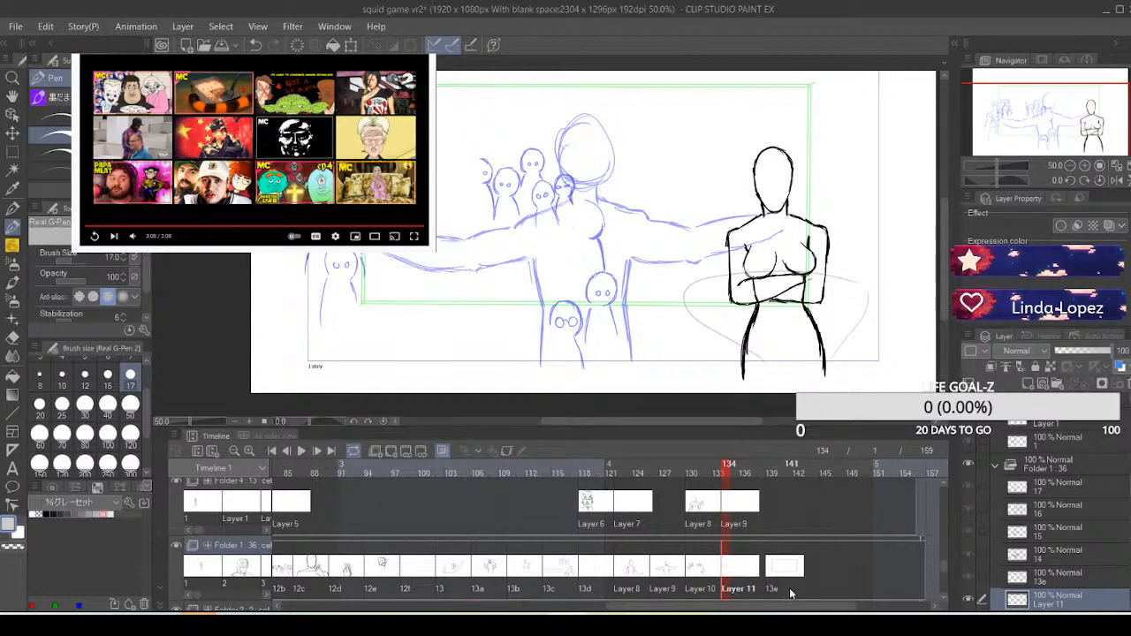
On Folder 4's Layer 9 cel at frame 134, draw two small round-headed black figures, one behind the other, beside the large figure's hip
click(729, 505)
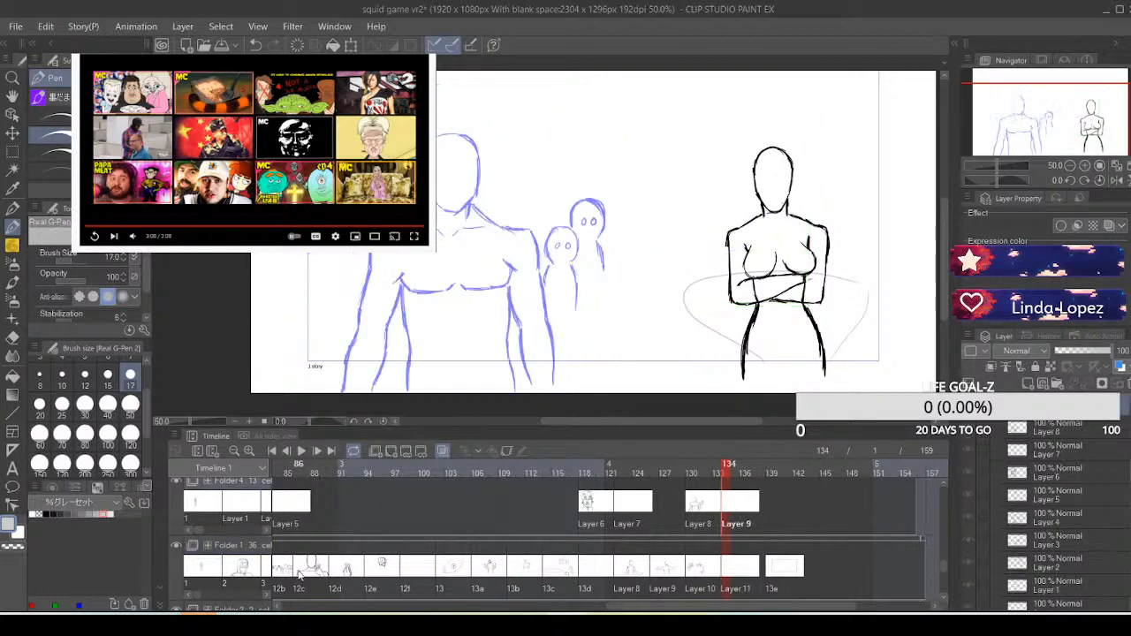
click(36, 513)
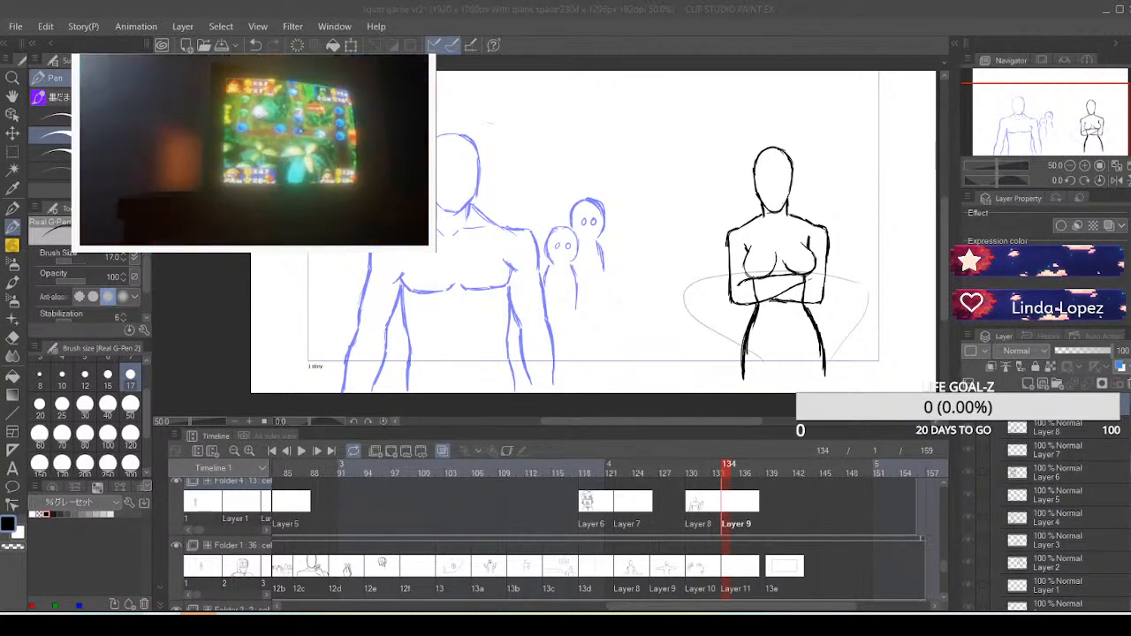
mouse_move(132, 236)
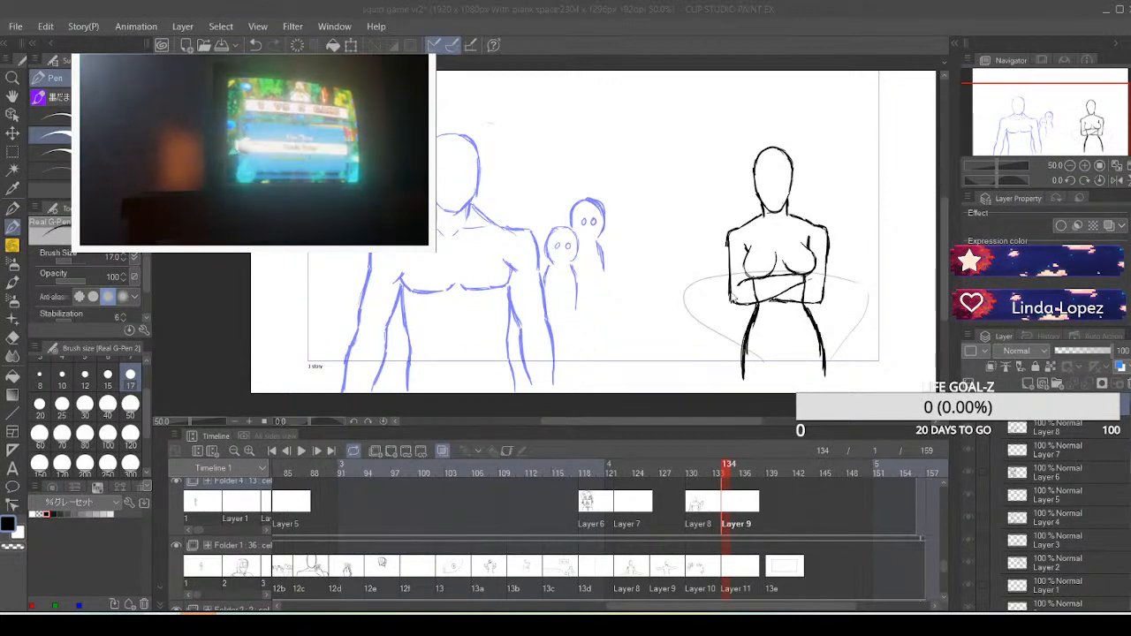
click(709, 304)
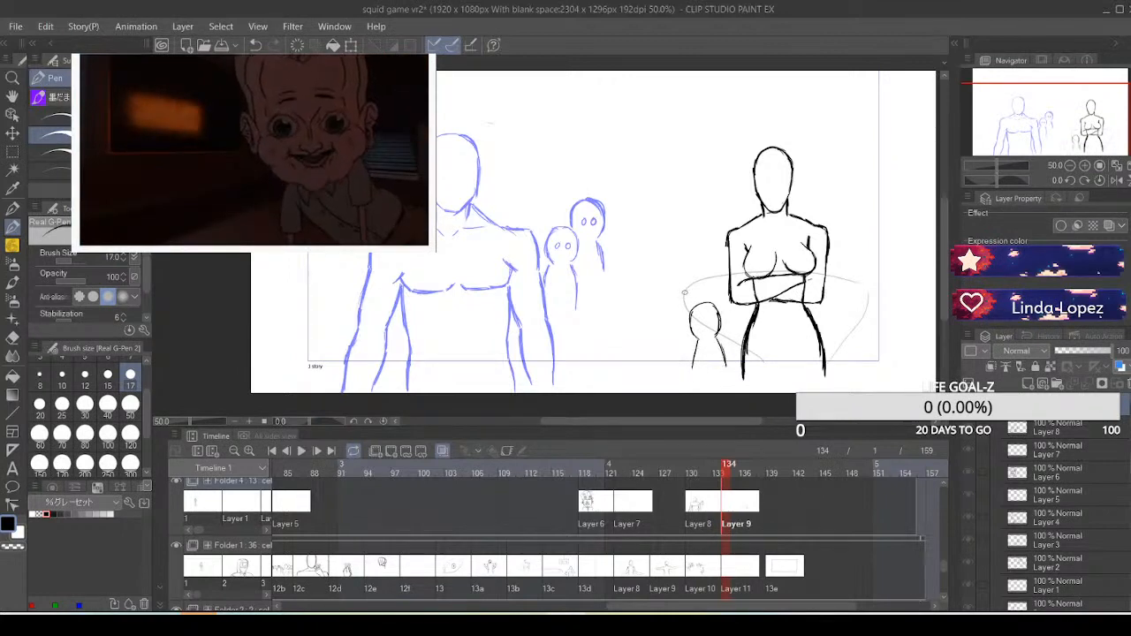
drag(683, 295, 686, 275)
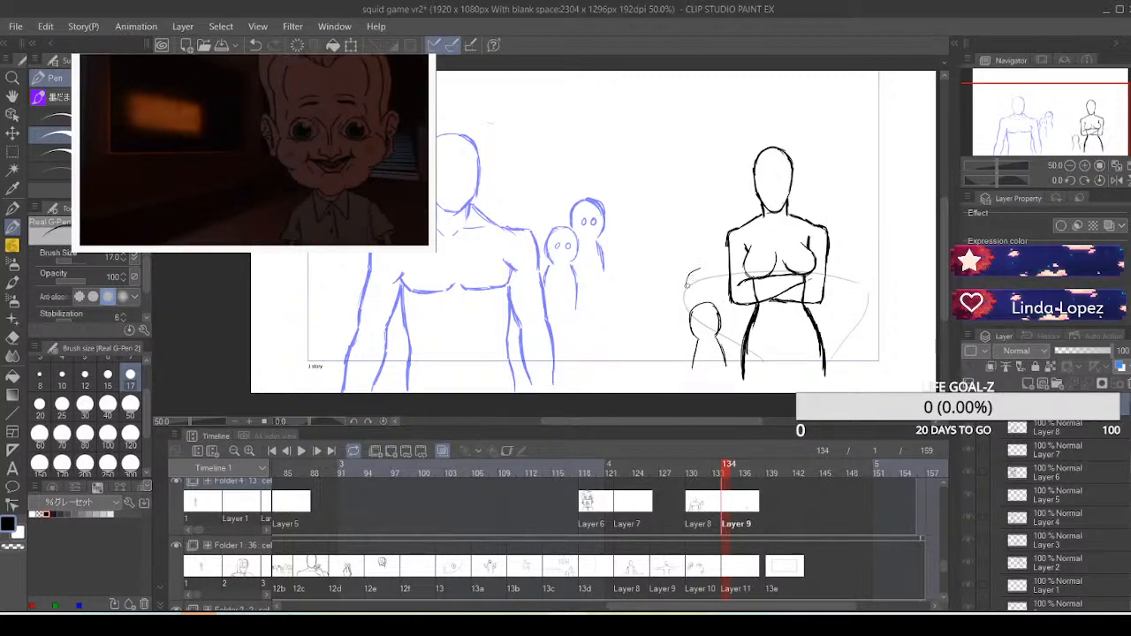
drag(700, 270, 712, 281)
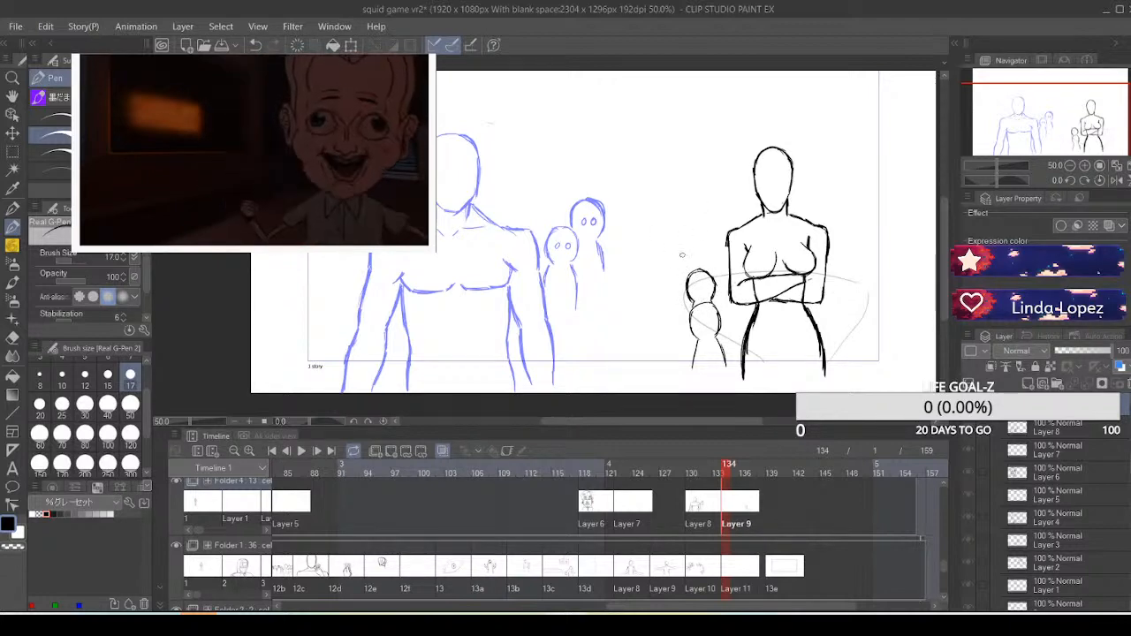
Extend the crowd with four more small black figures: one beside the first pair, two in a row above and one in front
mouse_move(655, 299)
mouse_down()
mouse_move(681, 290)
mouse_move(680, 308)
mouse_move(654, 320)
mouse_up()
key(ctrl+z)
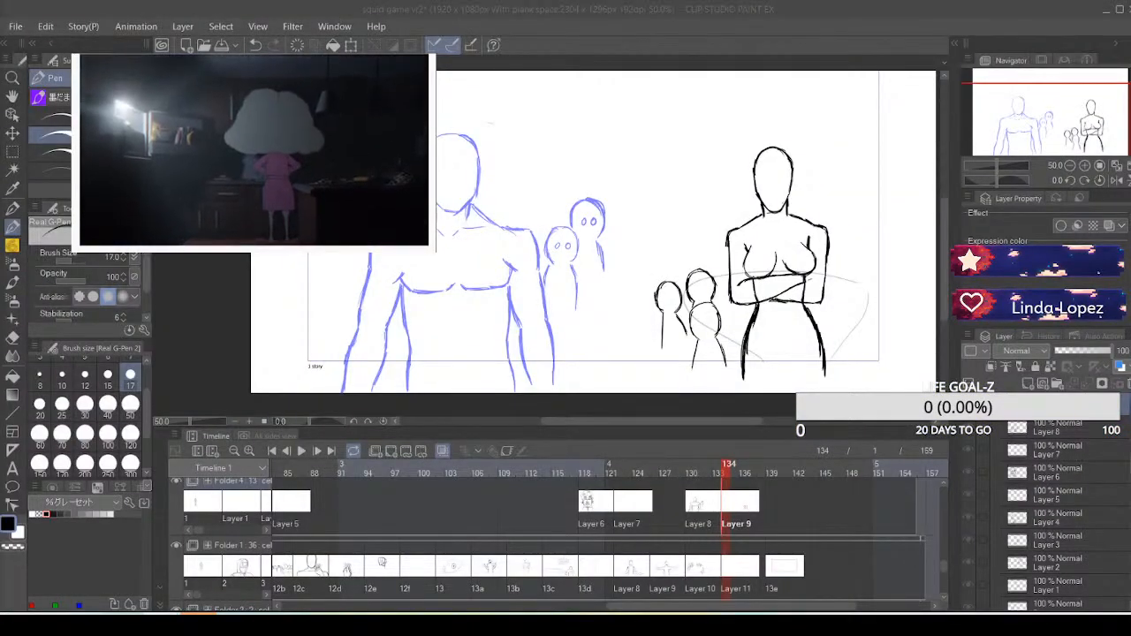
click(667, 245)
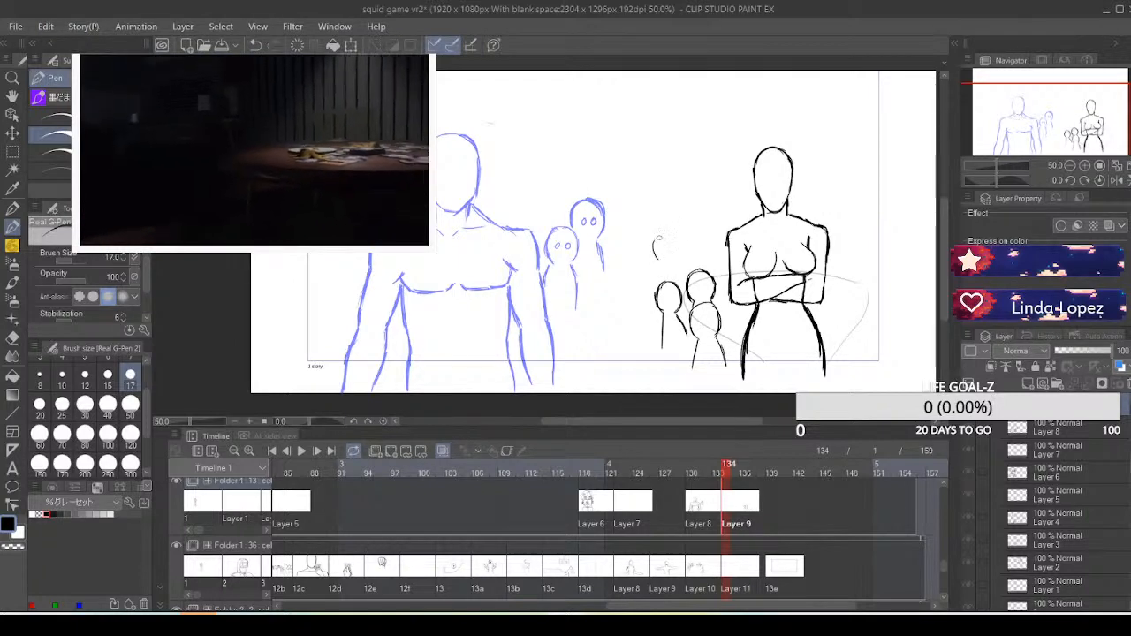
mouse_move(660, 236)
mouse_down()
mouse_move(654, 252)
mouse_move(673, 233)
mouse_move(680, 253)
mouse_up()
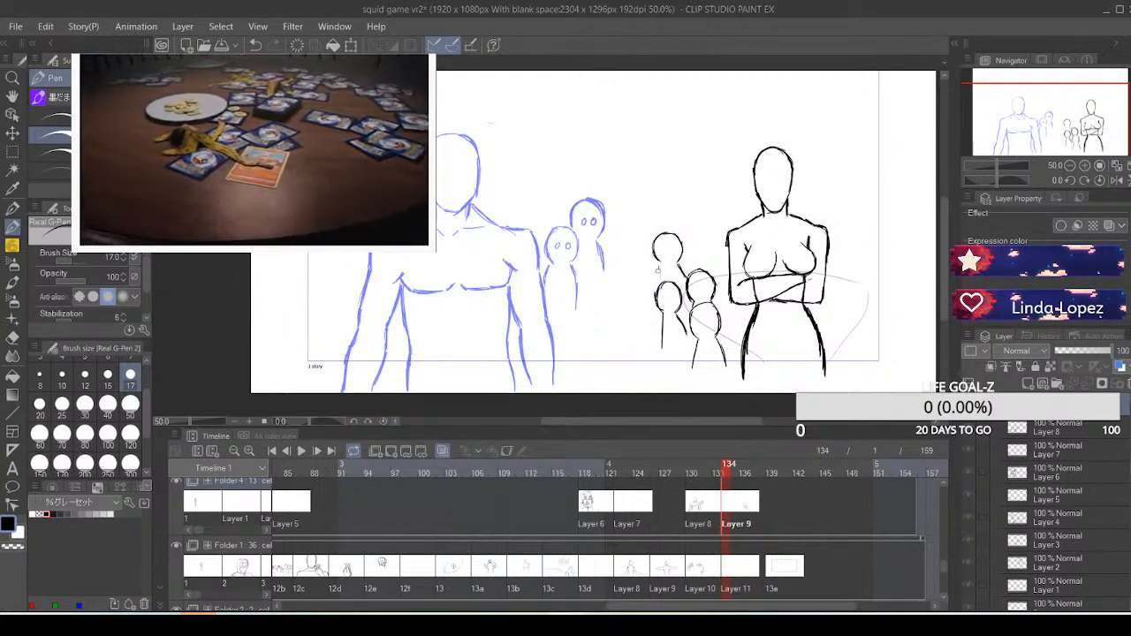
drag(660, 263, 655, 287)
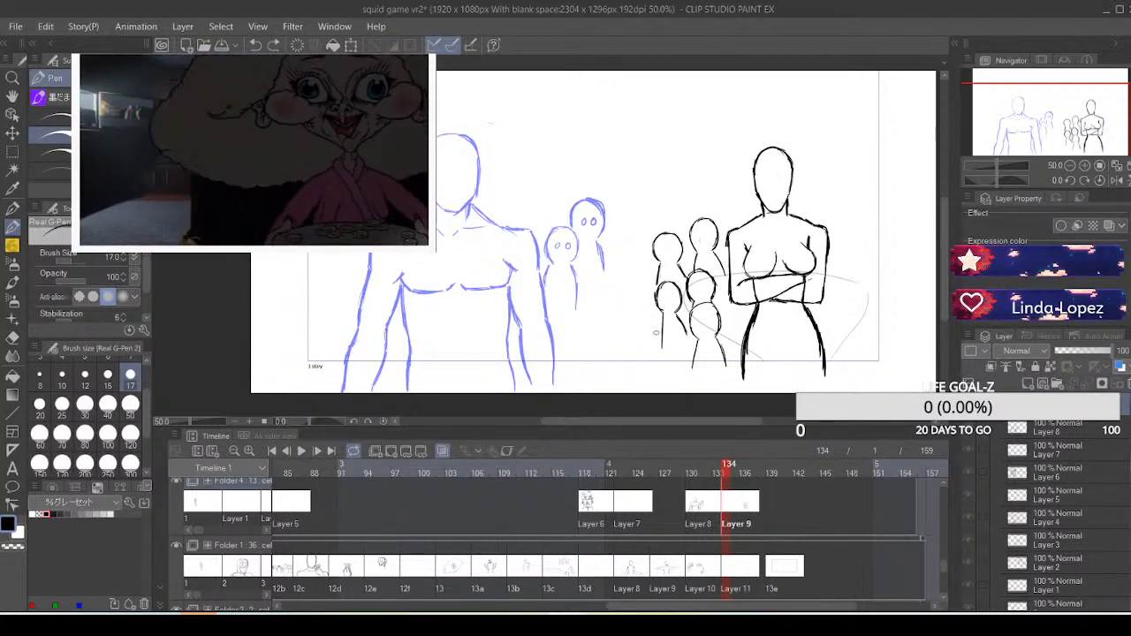
mouse_move(642, 334)
mouse_down()
mouse_move(660, 323)
mouse_move(662, 348)
mouse_up()
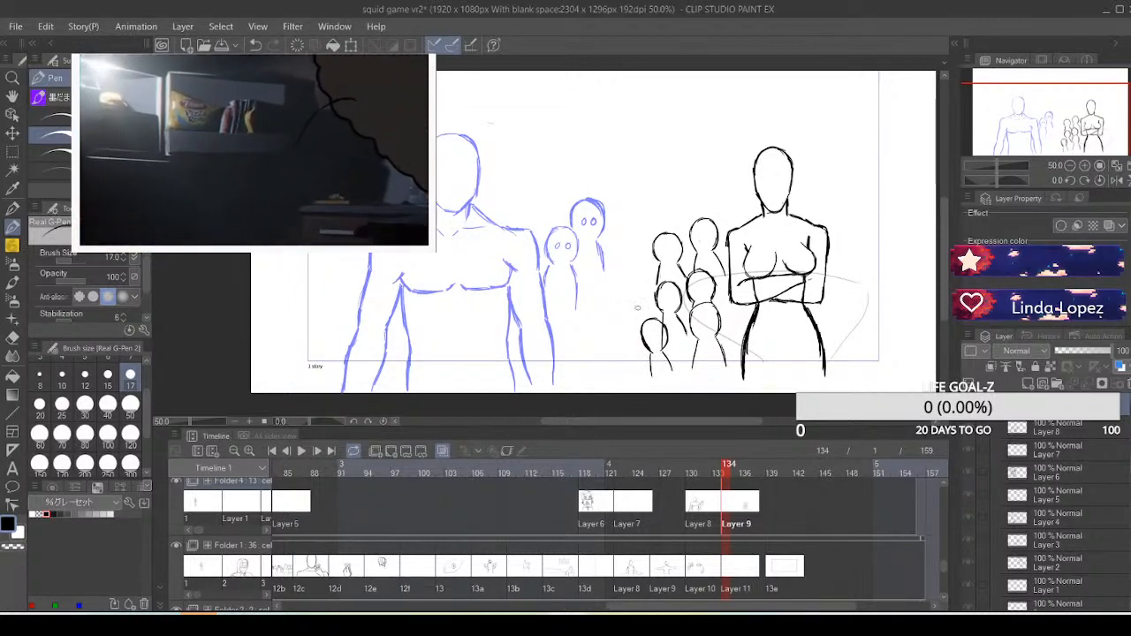
Draw a small round-headed black figure at the outer edge of the crowd on Layer 9, undoing unsatisfactory strokes
drag(637, 296, 642, 316)
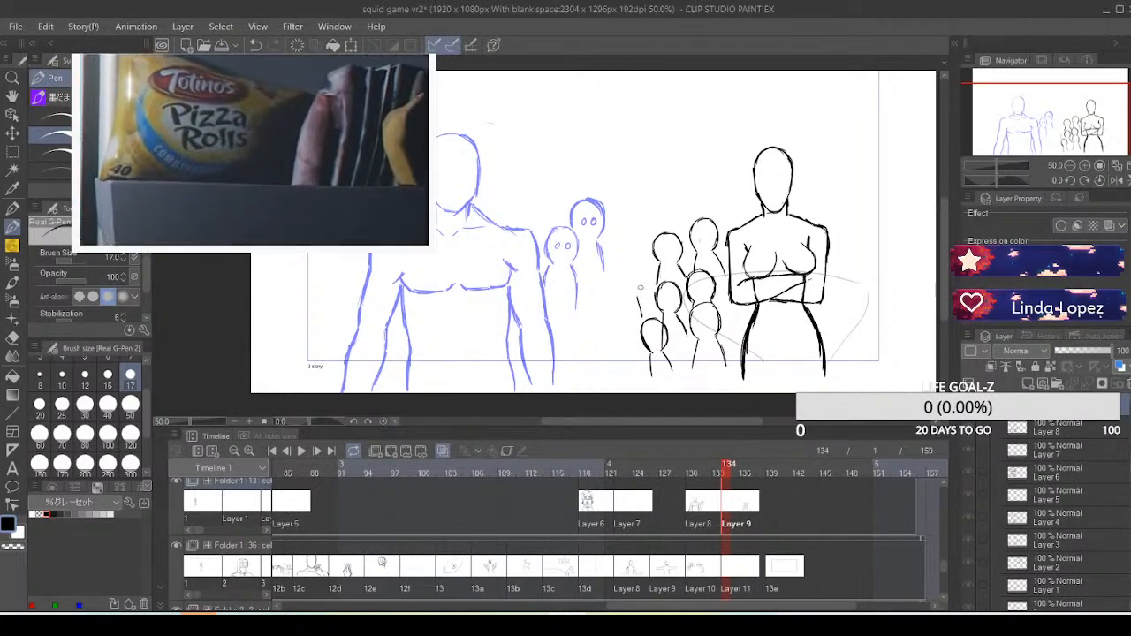
drag(639, 262, 639, 302)
key(ctrl+z)
key(ctrl+z)
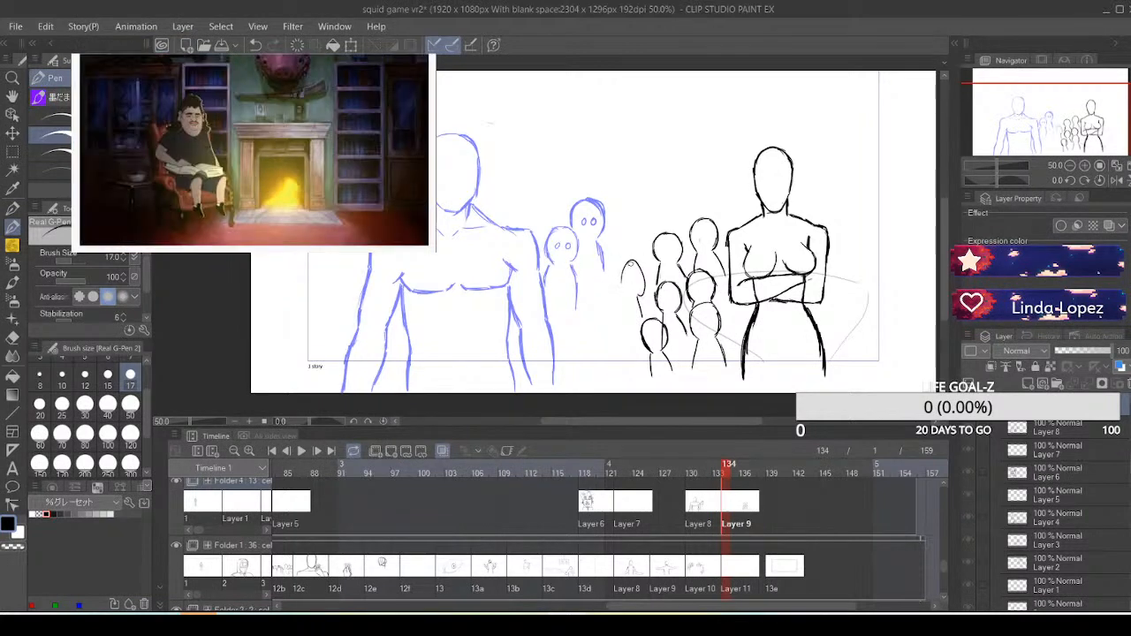
key(ctrl+z)
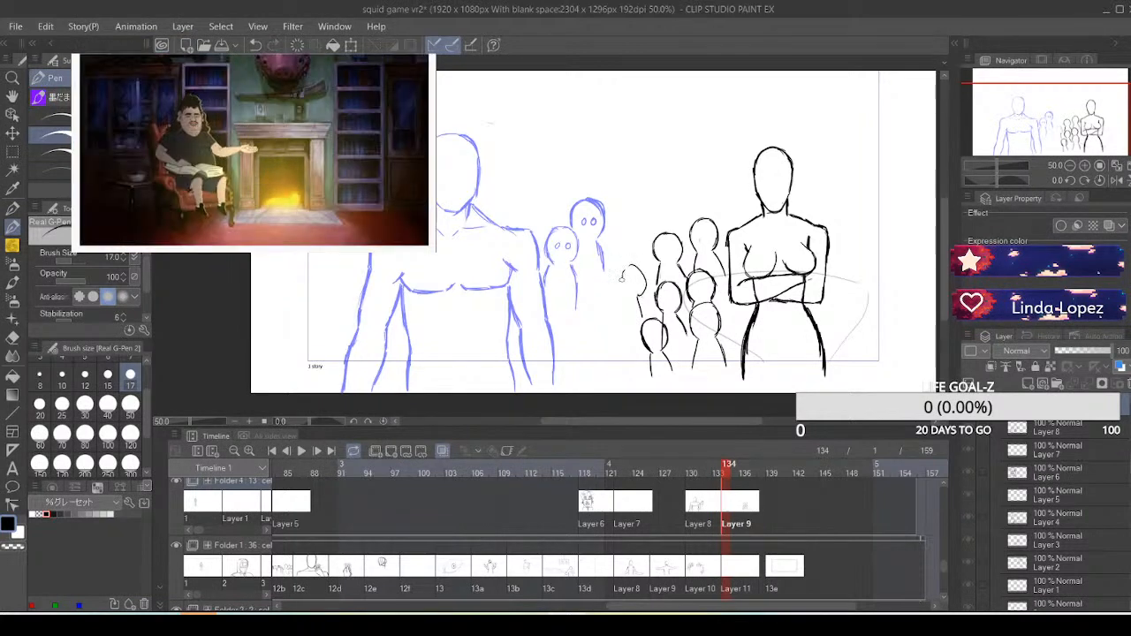
drag(622, 279, 636, 295)
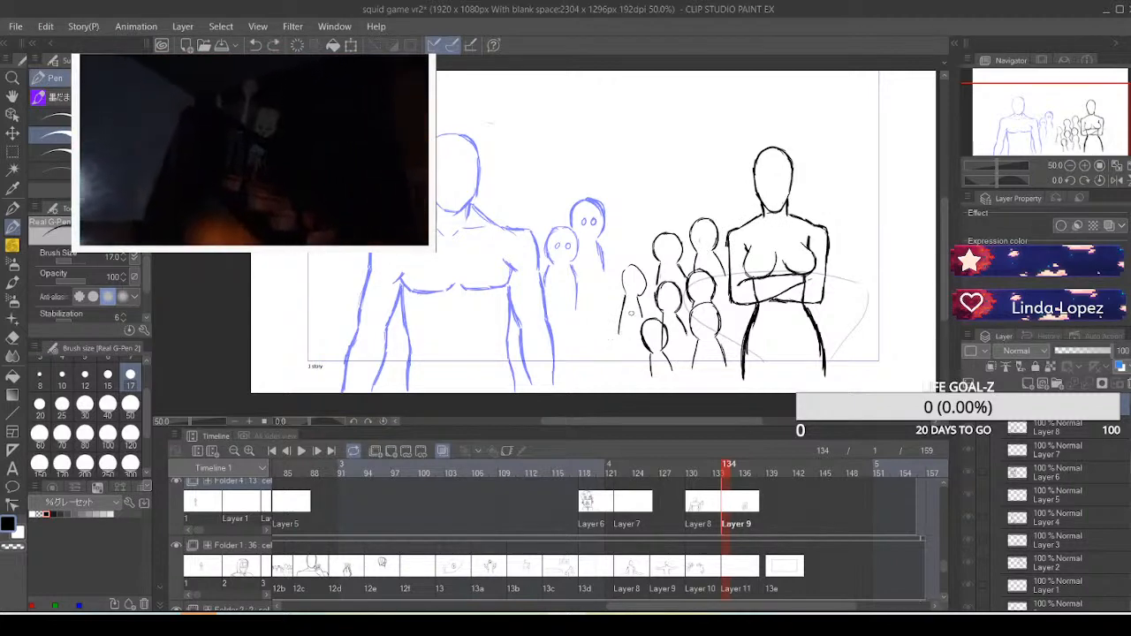
Draw another small black figure in front at the crowd's lower outer corner and give its face eyes
mouse_move(613, 339)
mouse_down()
mouse_move(627, 341)
mouse_move(622, 364)
mouse_up()
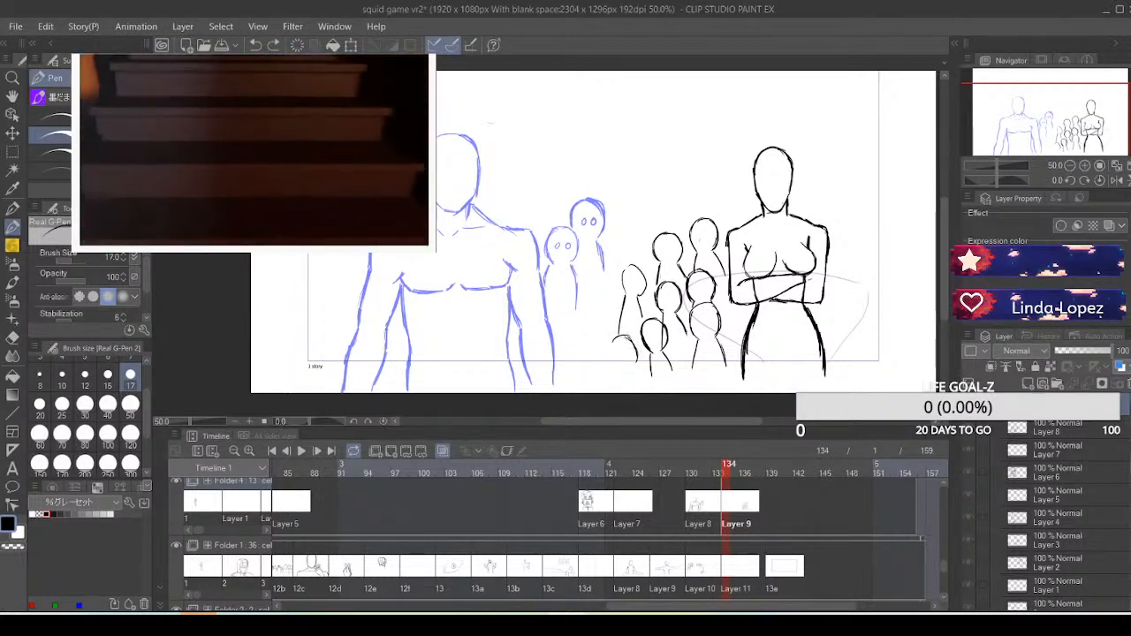
drag(638, 339, 620, 364)
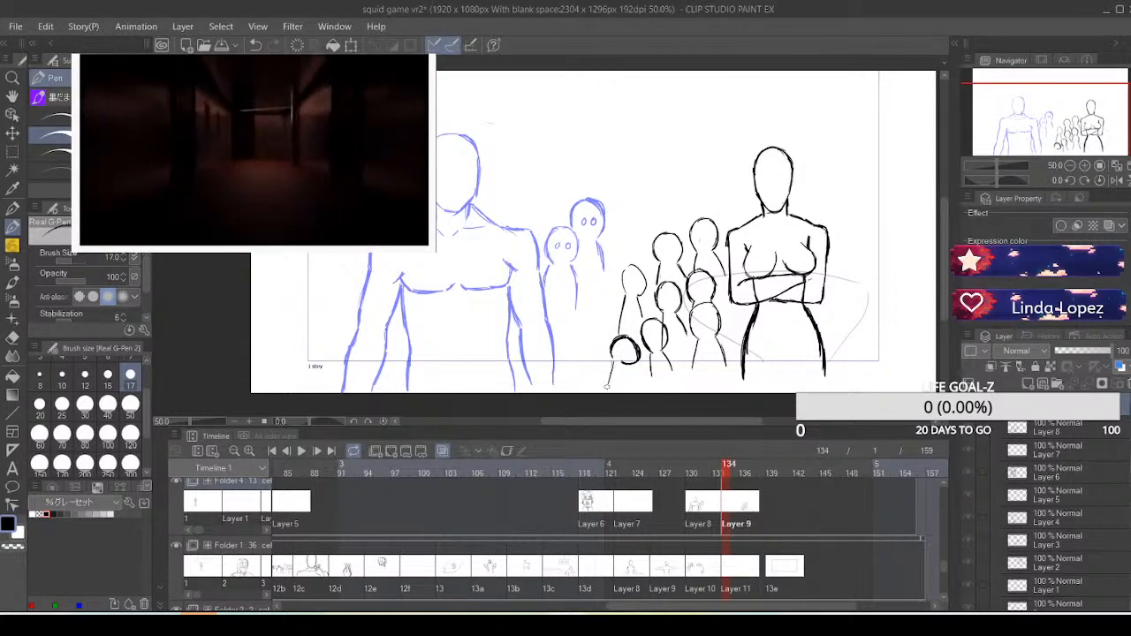
drag(631, 367, 636, 387)
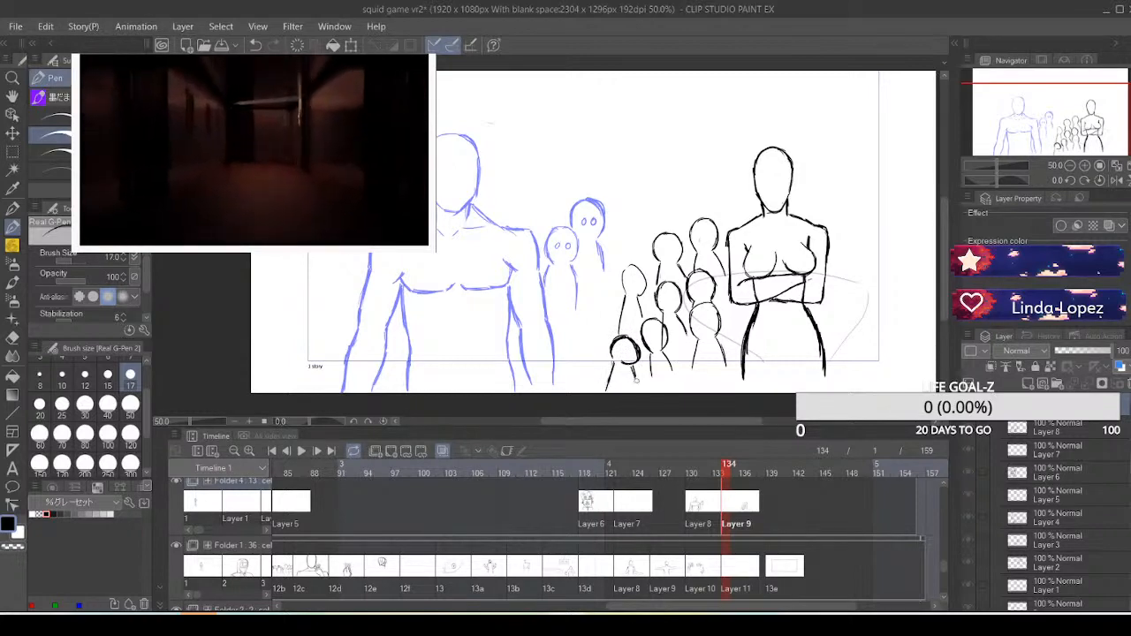
drag(623, 347, 636, 339)
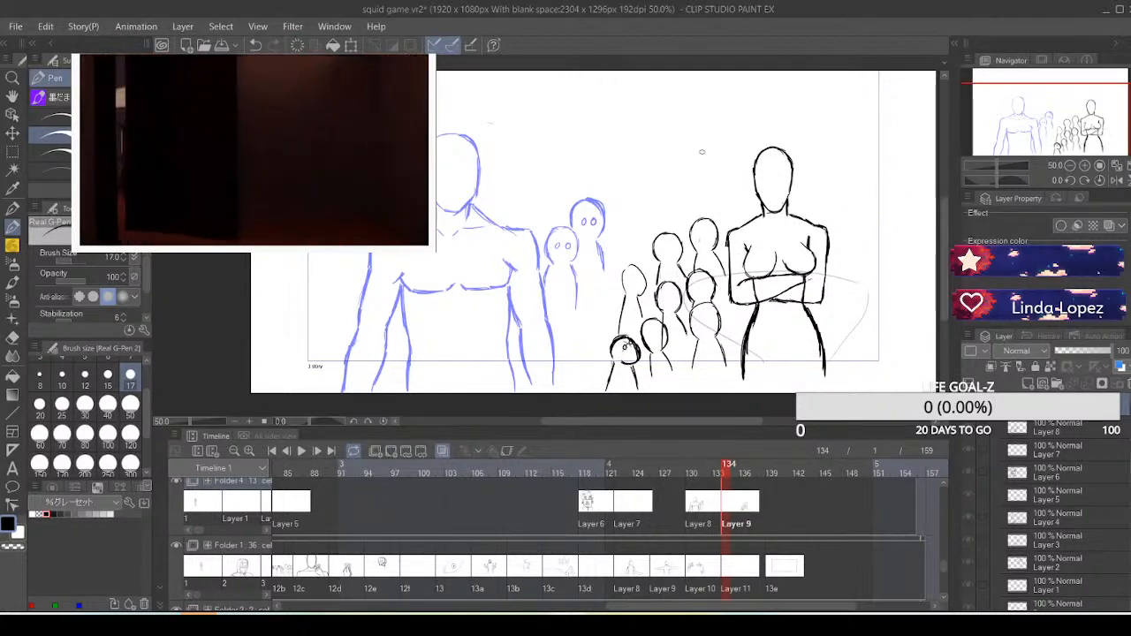
Draw two small black figures side by side behind the crossed-arm figure's shoulder, beside its head, undoing unsatisfactory strokes
mouse_move(736, 201)
mouse_down()
mouse_move(730, 227)
mouse_move(739, 169)
mouse_up()
key(ctrl+z)
key(ctrl+z)
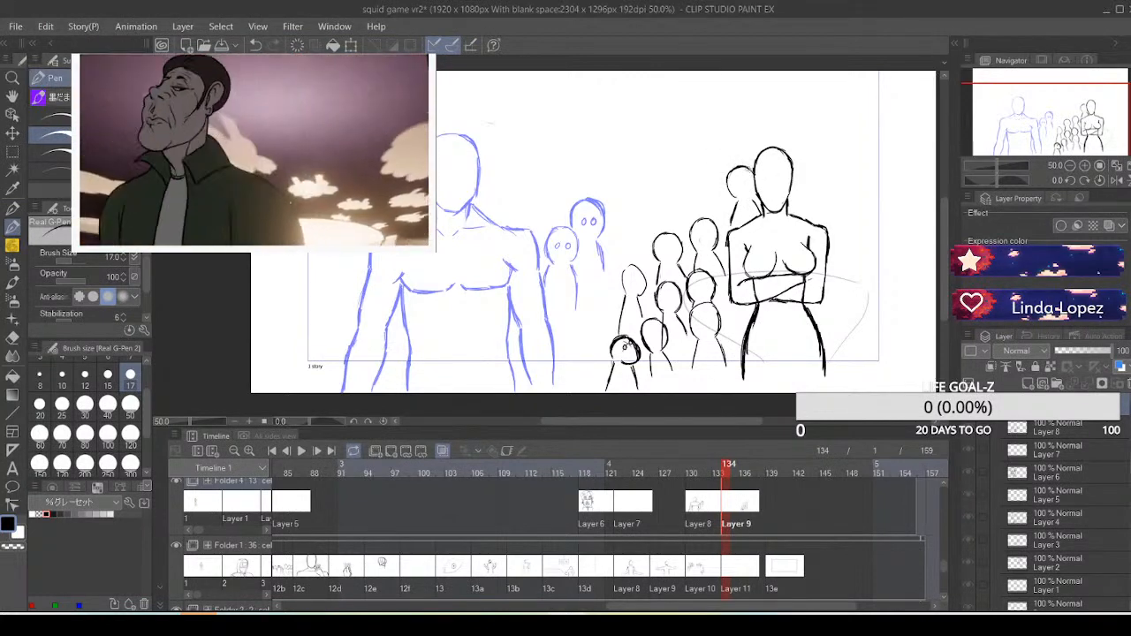
drag(744, 166, 750, 198)
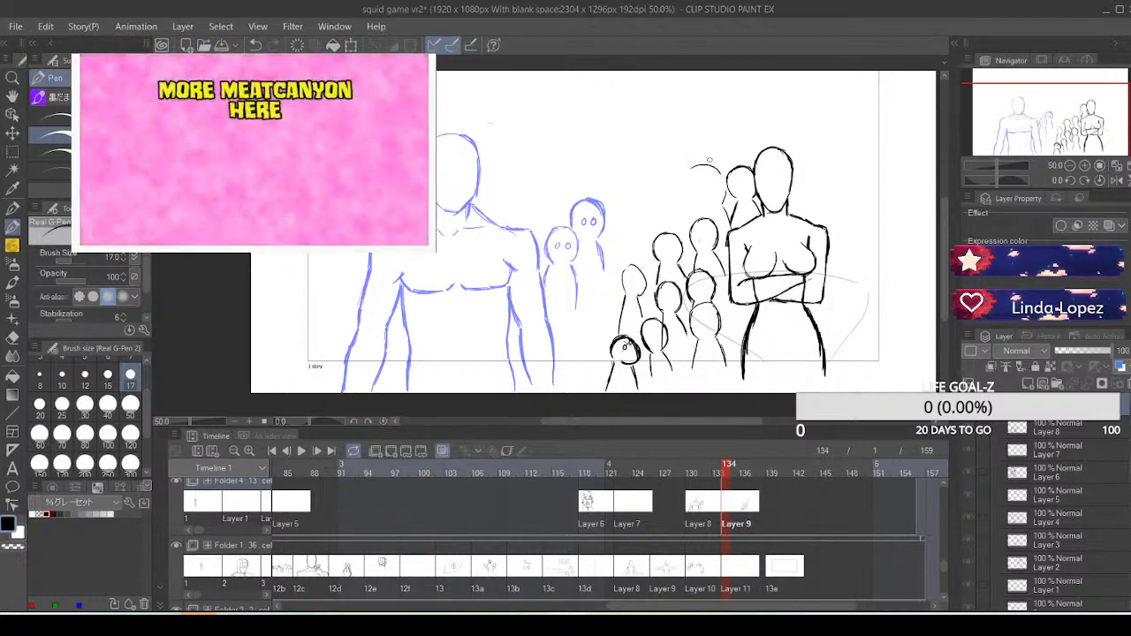
mouse_move(723, 179)
mouse_down()
mouse_move(708, 180)
mouse_move(706, 199)
mouse_move(703, 165)
mouse_move(700, 219)
mouse_up()
key(ctrl+z)
key(ctrl+z)
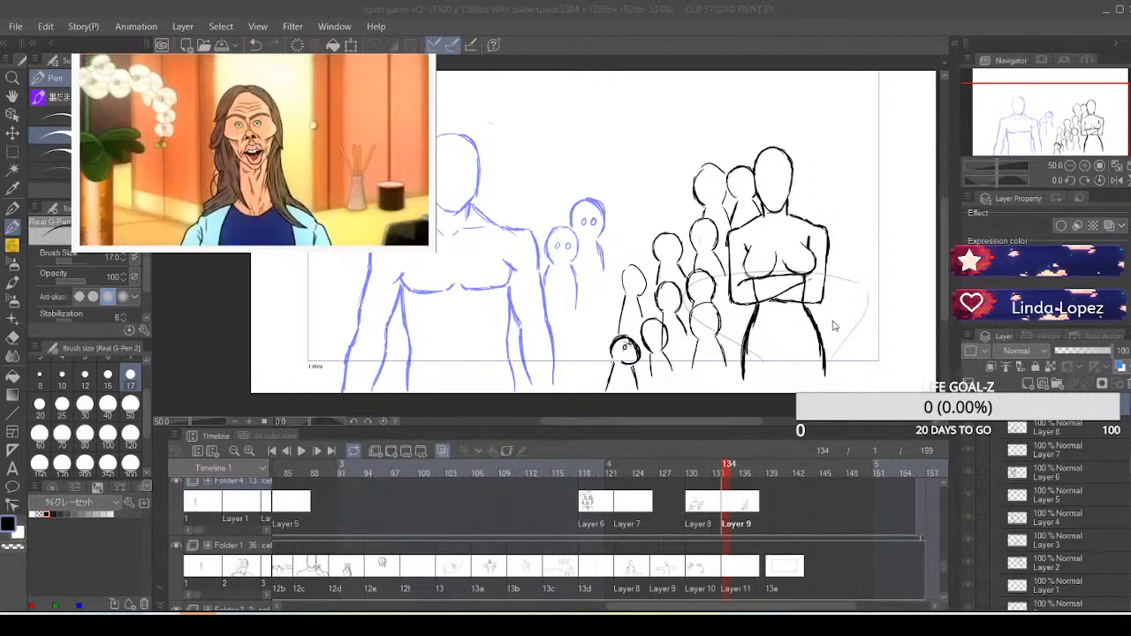
Start the crowd on the crossed-arm figure's opposite side with six small black figures staggered beside its leg, hip and elbow
click(832, 352)
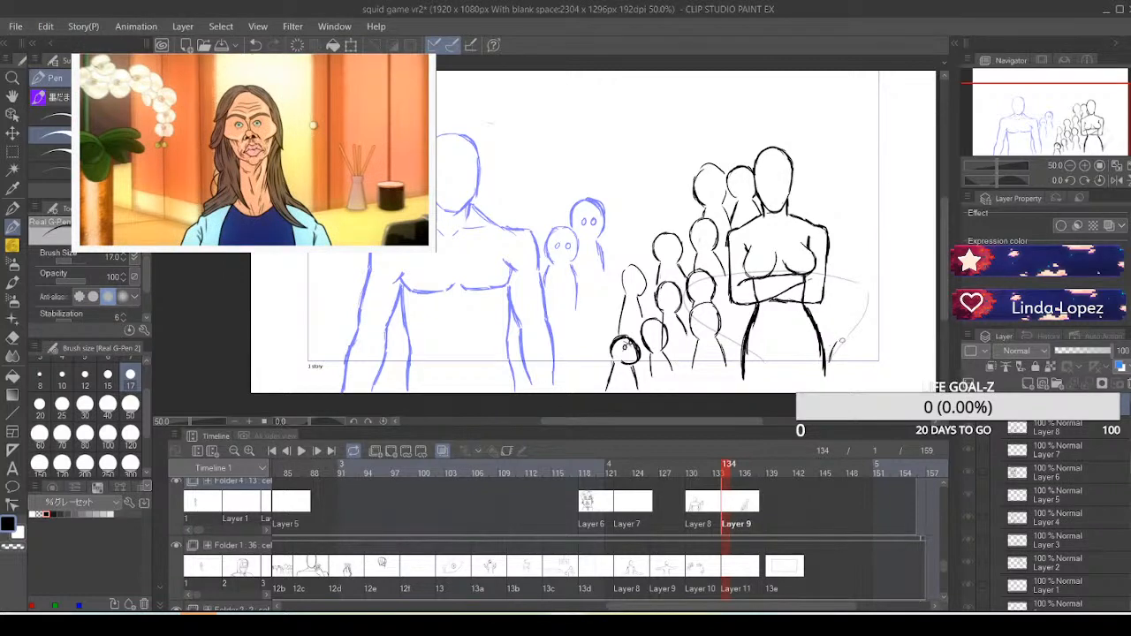
key(ctrl+z)
drag(833, 328, 841, 318)
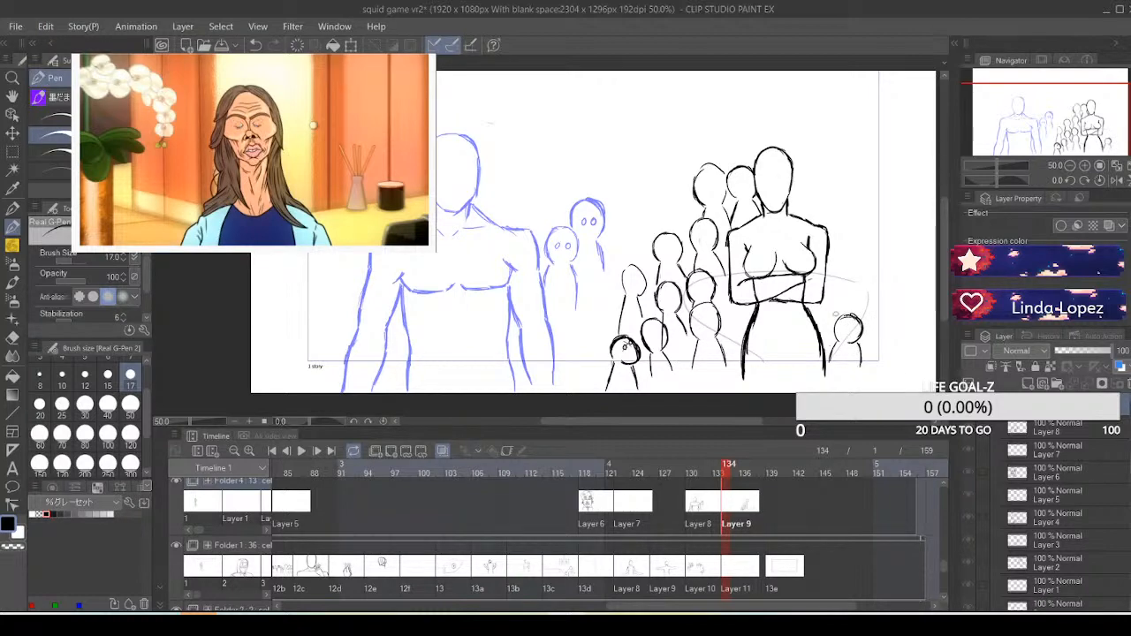
drag(835, 314, 842, 299)
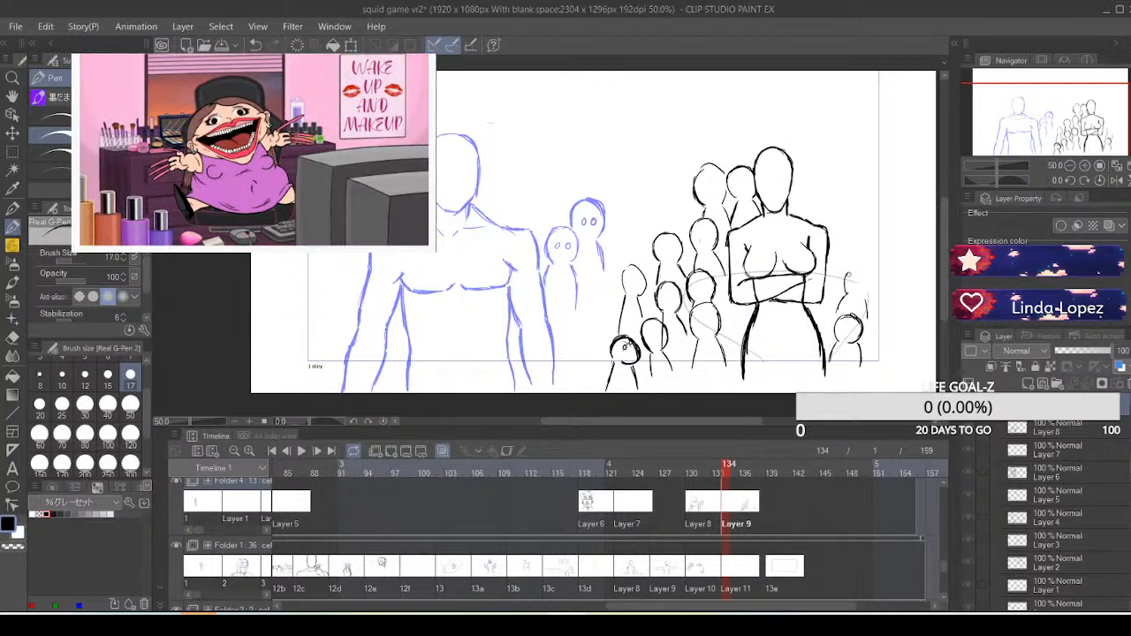
mouse_move(864, 268)
mouse_down()
mouse_move(872, 329)
mouse_move(881, 309)
mouse_move(869, 325)
mouse_move(889, 326)
mouse_move(888, 336)
mouse_move(897, 313)
mouse_move(914, 301)
mouse_up()
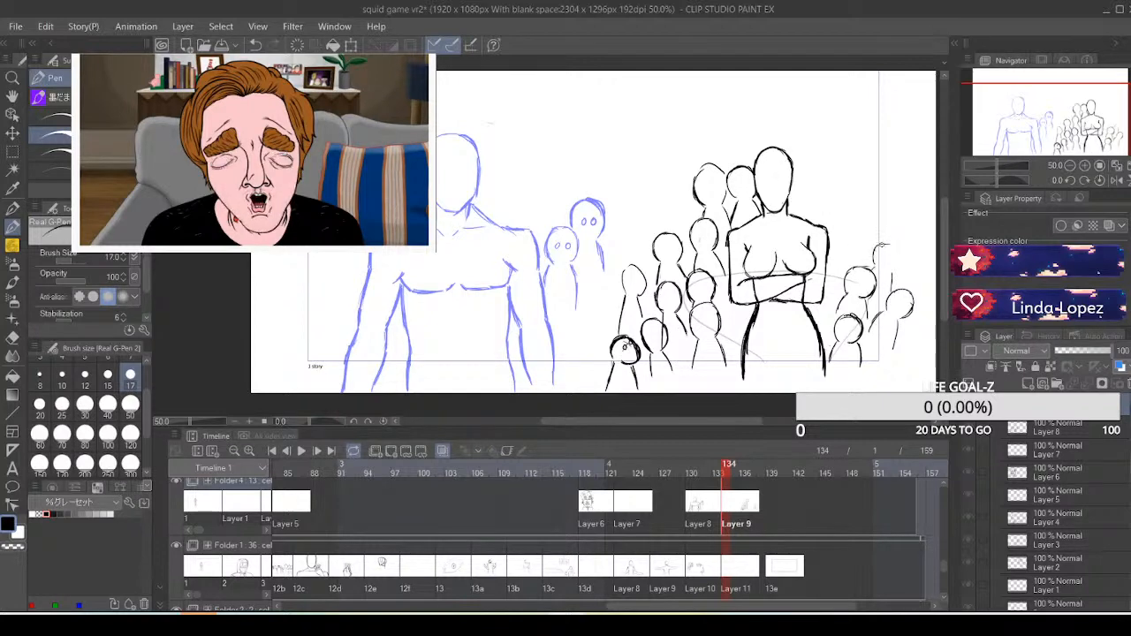
mouse_move(881, 245)
mouse_down()
mouse_move(893, 242)
mouse_move(901, 265)
mouse_up()
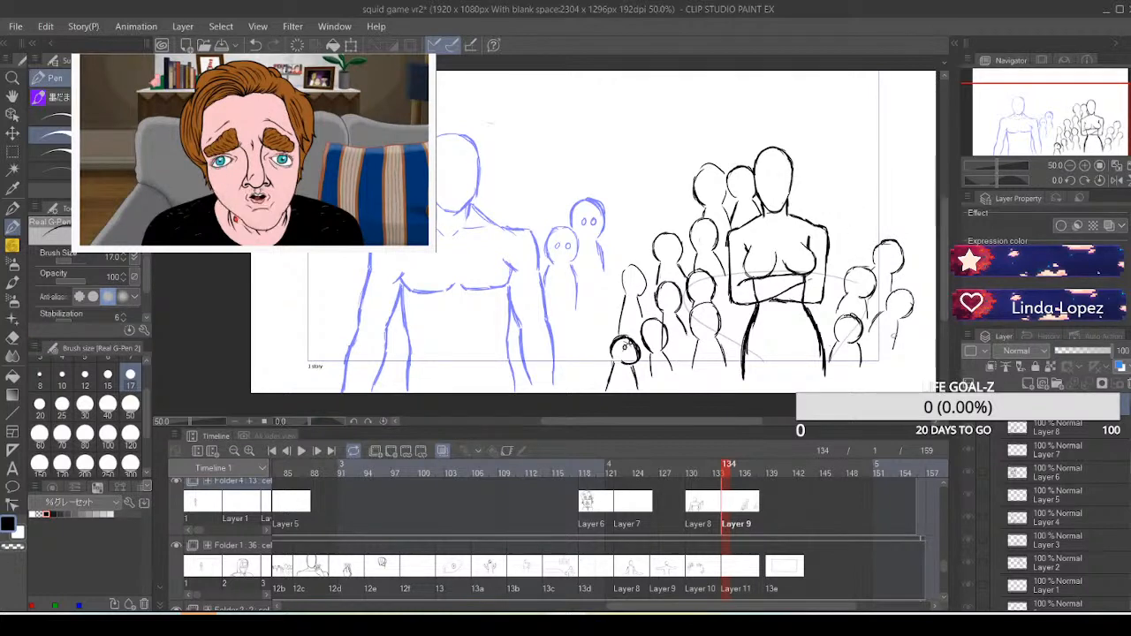
mouse_move(905, 326)
mouse_down()
mouse_move(924, 346)
mouse_move(906, 338)
mouse_move(921, 346)
mouse_move(913, 377)
mouse_move(890, 342)
mouse_move(887, 361)
mouse_move(873, 360)
mouse_up()
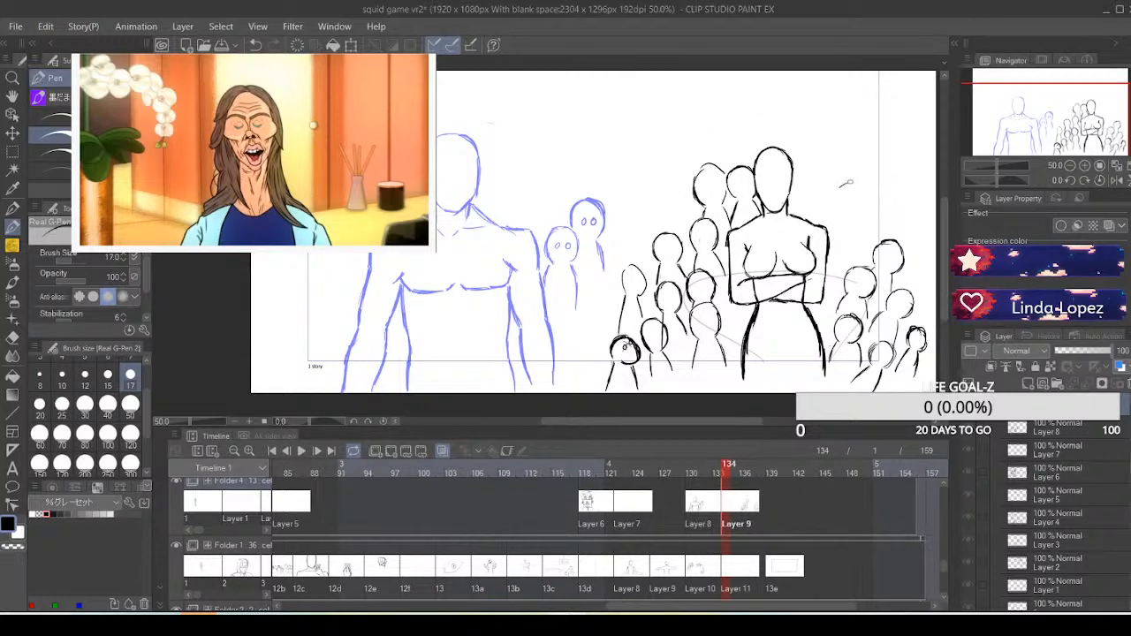
Add four small black figures above that new group, beside the crossed-arm figure's upper arm and behind its shoulder
mouse_move(852, 184)
mouse_down()
mouse_move(847, 213)
mouse_move(838, 189)
mouse_move(832, 236)
mouse_move(833, 221)
mouse_move(844, 205)
mouse_move(859, 241)
mouse_up()
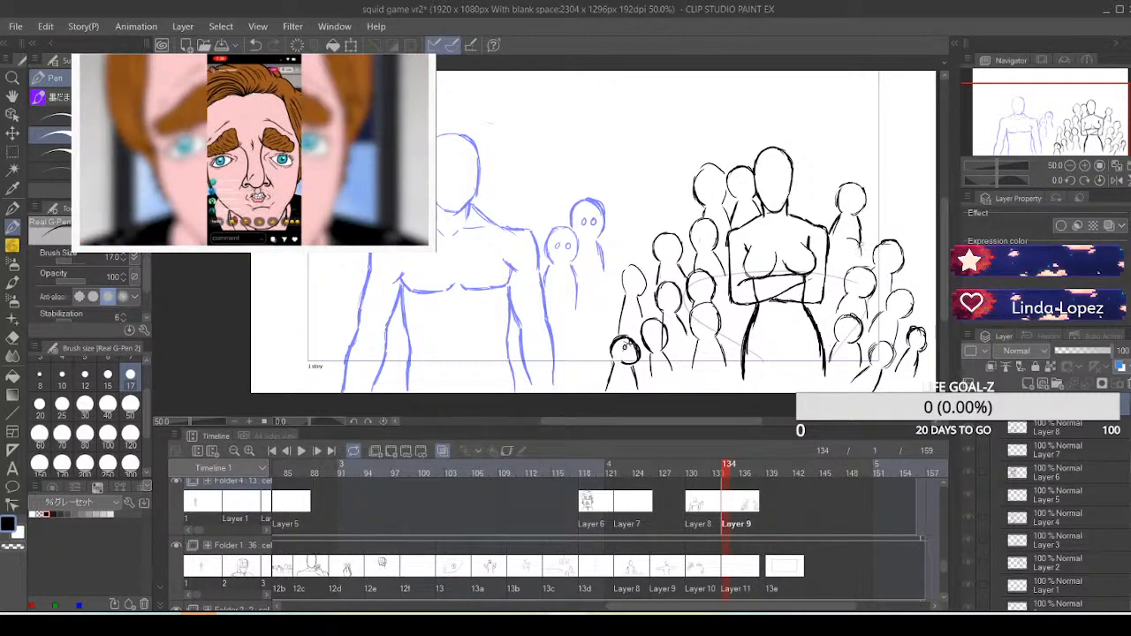
mouse_move(857, 237)
mouse_down()
mouse_move(861, 264)
mouse_move(841, 268)
mouse_up()
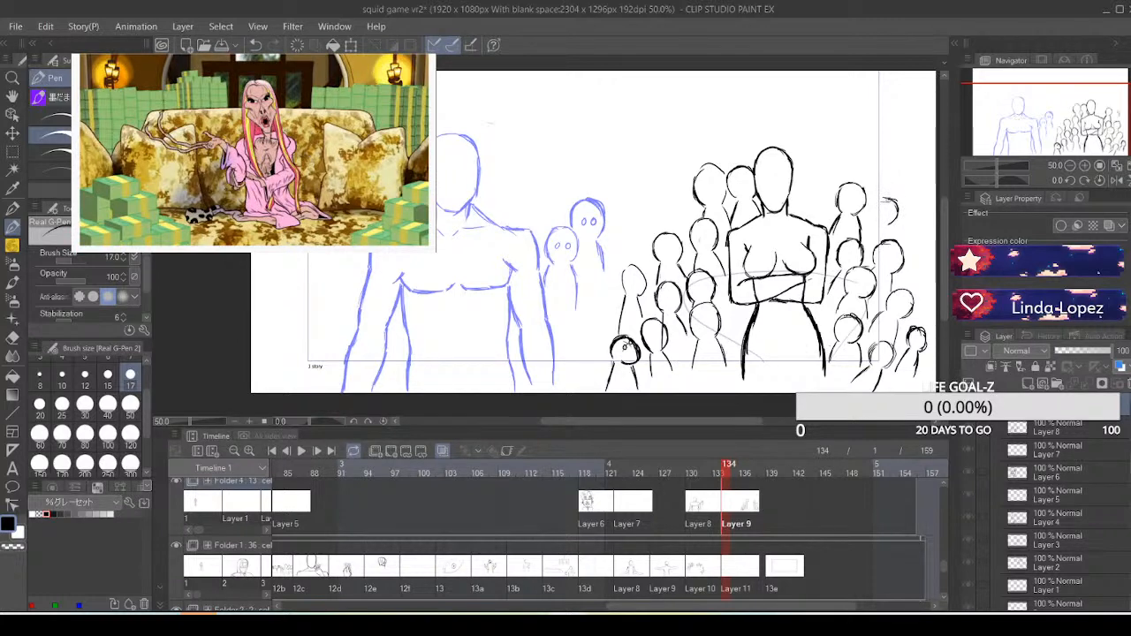
drag(882, 200, 877, 224)
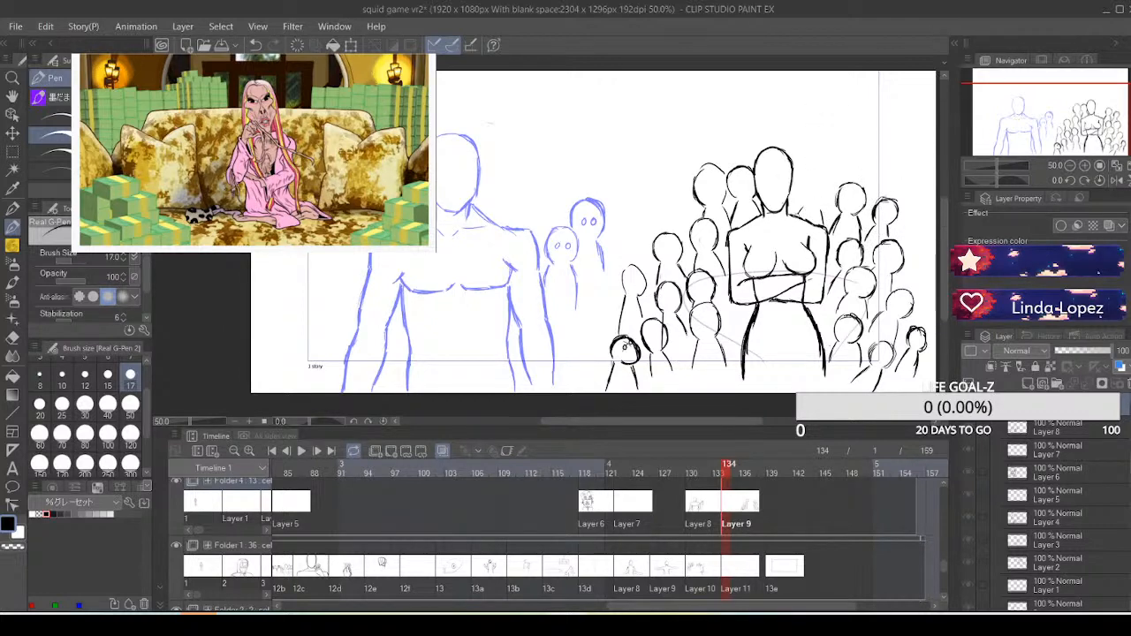
mouse_move(822, 184)
mouse_down()
mouse_move(824, 204)
mouse_move(799, 202)
mouse_move(822, 176)
mouse_move(825, 206)
mouse_up()
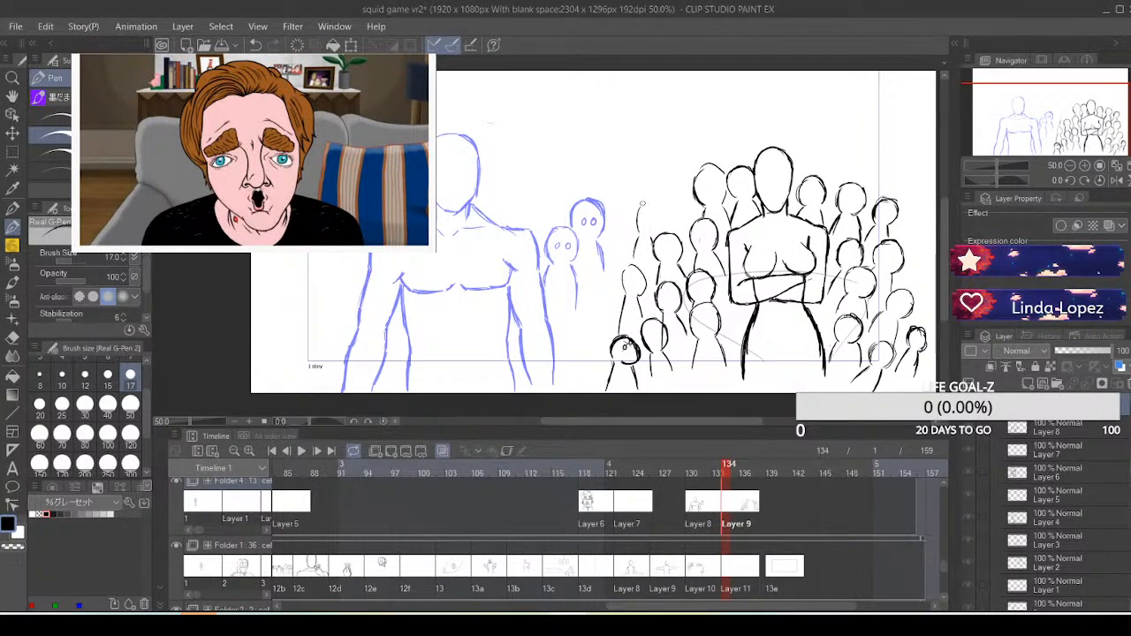
Add two small black figures along the first group's upper outer edge and compare the crowd with the Layer 8 cel at frame 131
mouse_move(651, 205)
mouse_down()
mouse_move(662, 215)
mouse_move(652, 235)
mouse_up()
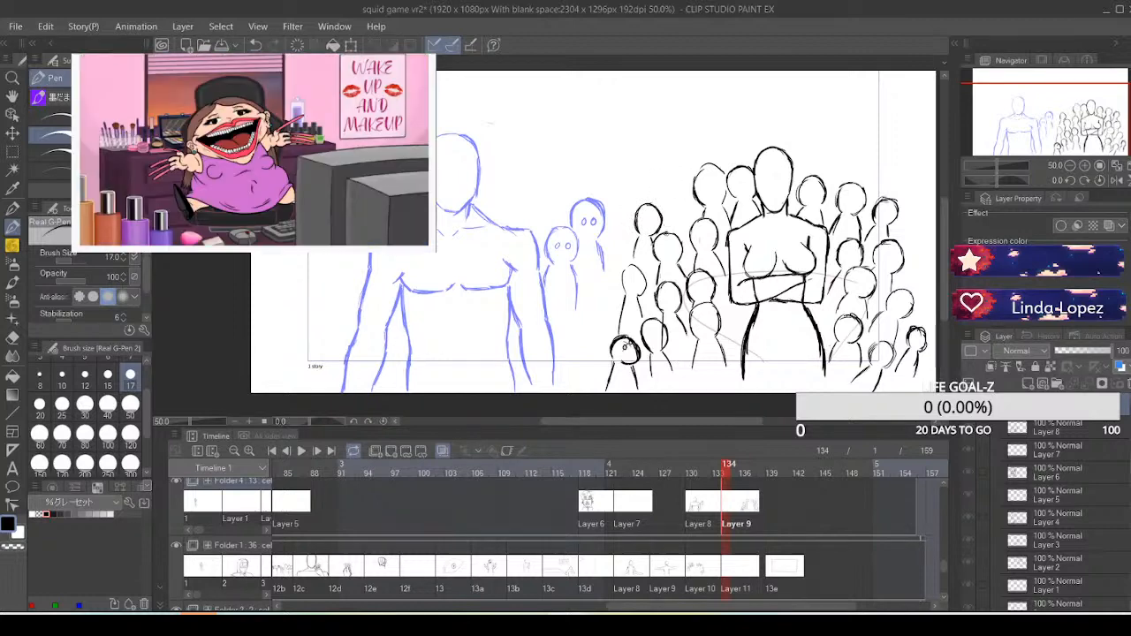
mouse_move(674, 209)
mouse_down()
mouse_move(670, 219)
mouse_move(679, 180)
mouse_move(697, 191)
mouse_move(690, 177)
mouse_move(690, 226)
mouse_up()
drag(686, 204, 689, 213)
click(696, 506)
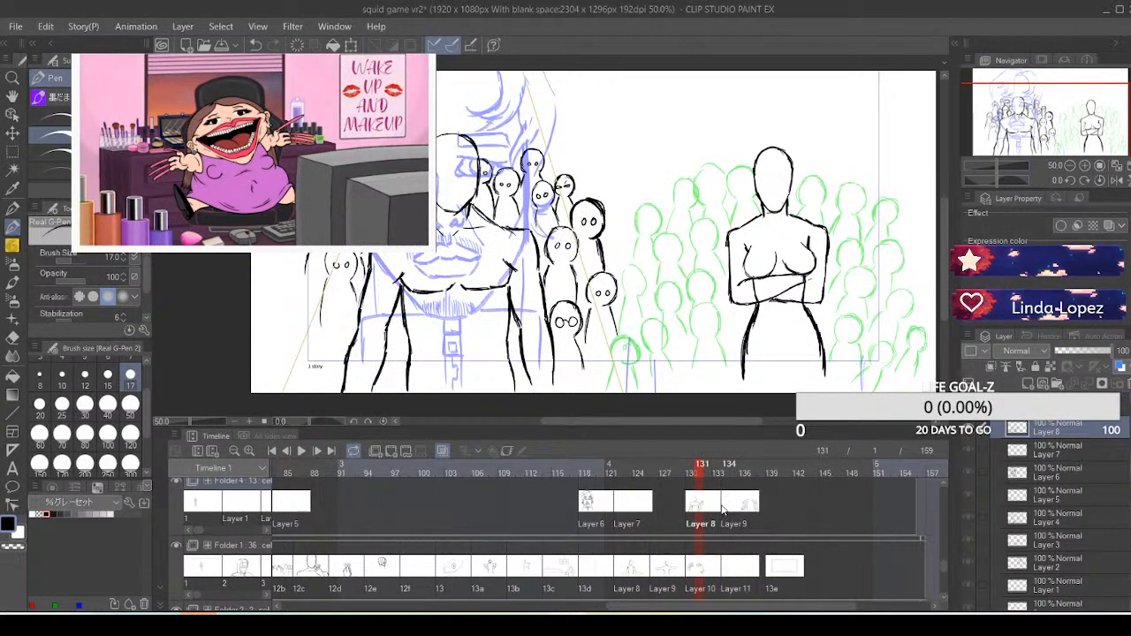
click(723, 507)
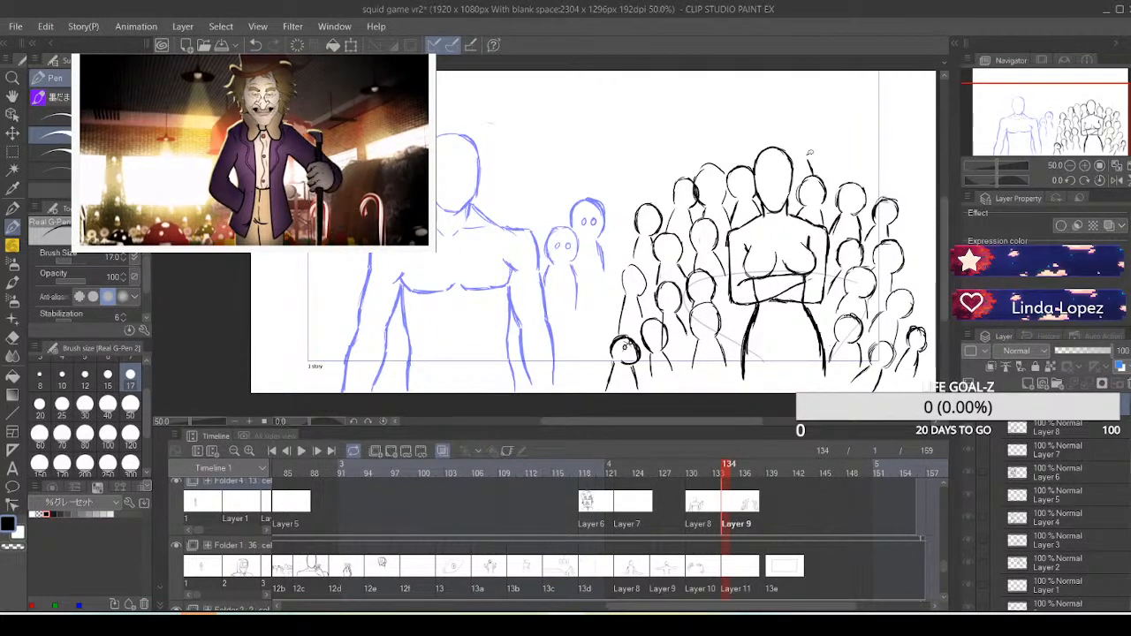
Draw a back row of four small black figures sloping down from behind the crossed-arm figure's head to the second group's outer edge
mouse_move(811, 155)
mouse_down()
mouse_move(802, 124)
mouse_move(784, 137)
mouse_move(790, 150)
mouse_up()
drag(810, 133, 805, 156)
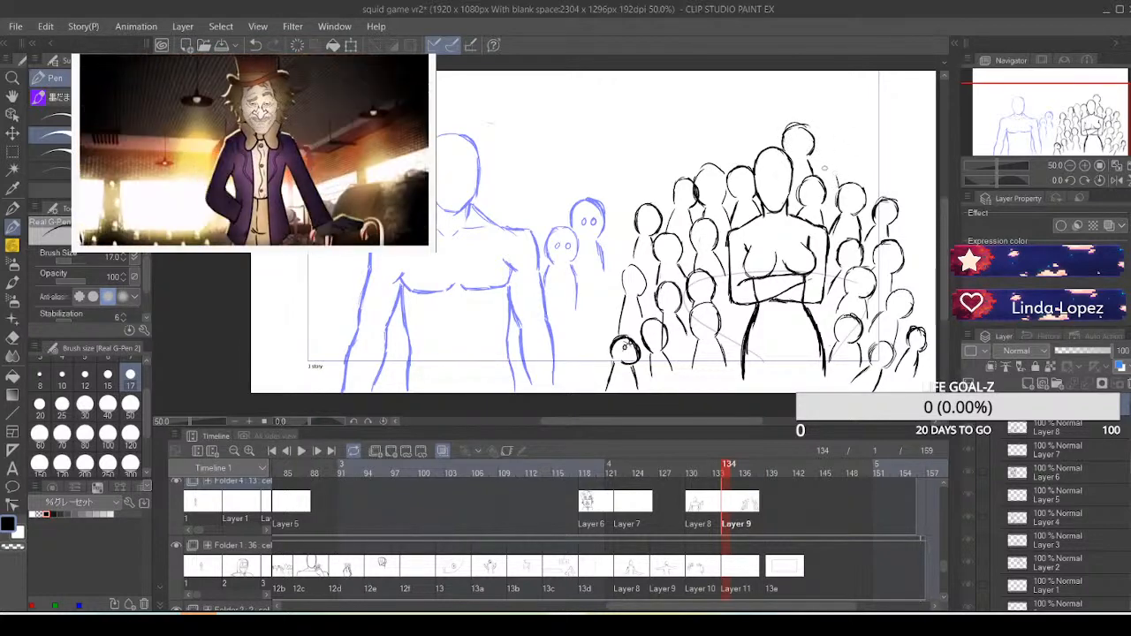
mouse_move(820, 157)
mouse_down()
mouse_move(836, 142)
mouse_move(835, 169)
mouse_up()
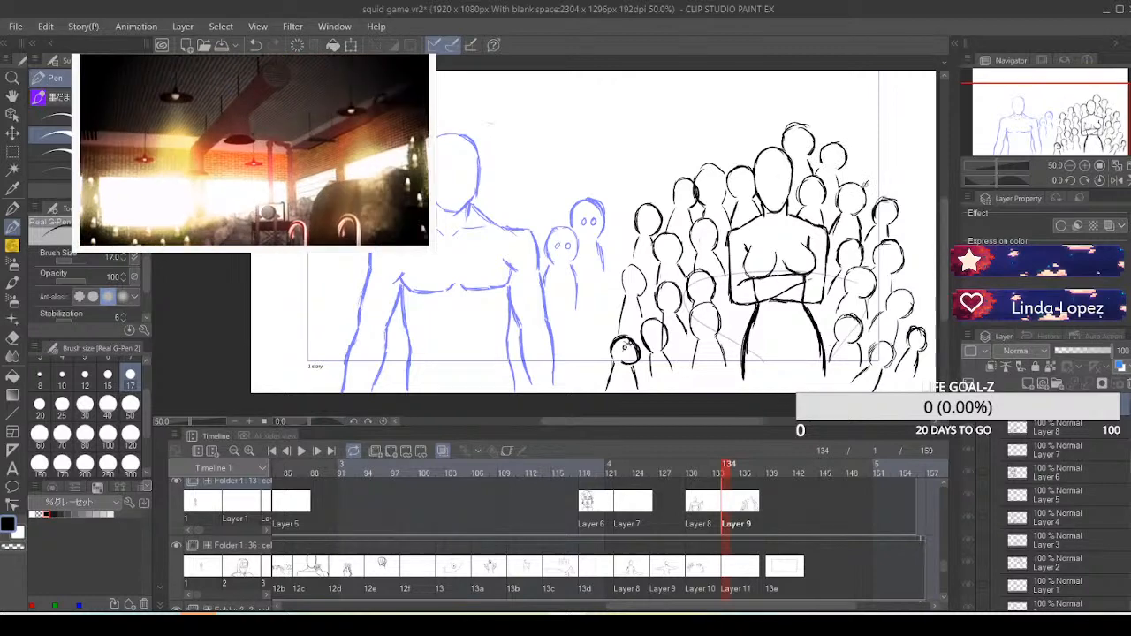
mouse_move(873, 177)
mouse_down()
mouse_move(874, 166)
mouse_move(897, 168)
mouse_move(892, 199)
mouse_up()
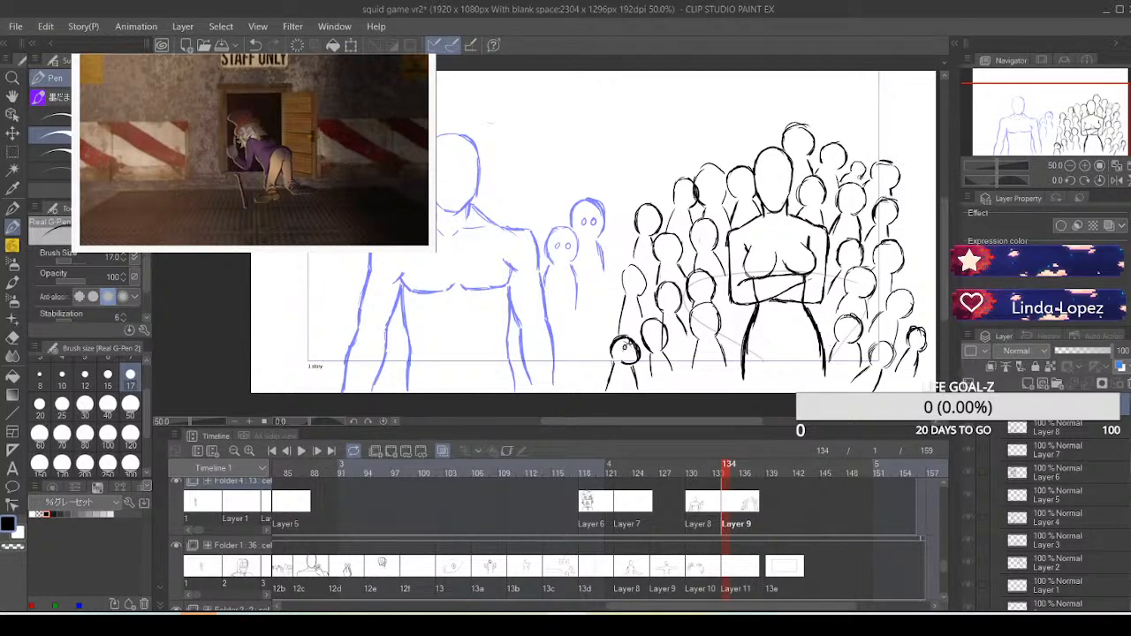
key(ctrl+z)
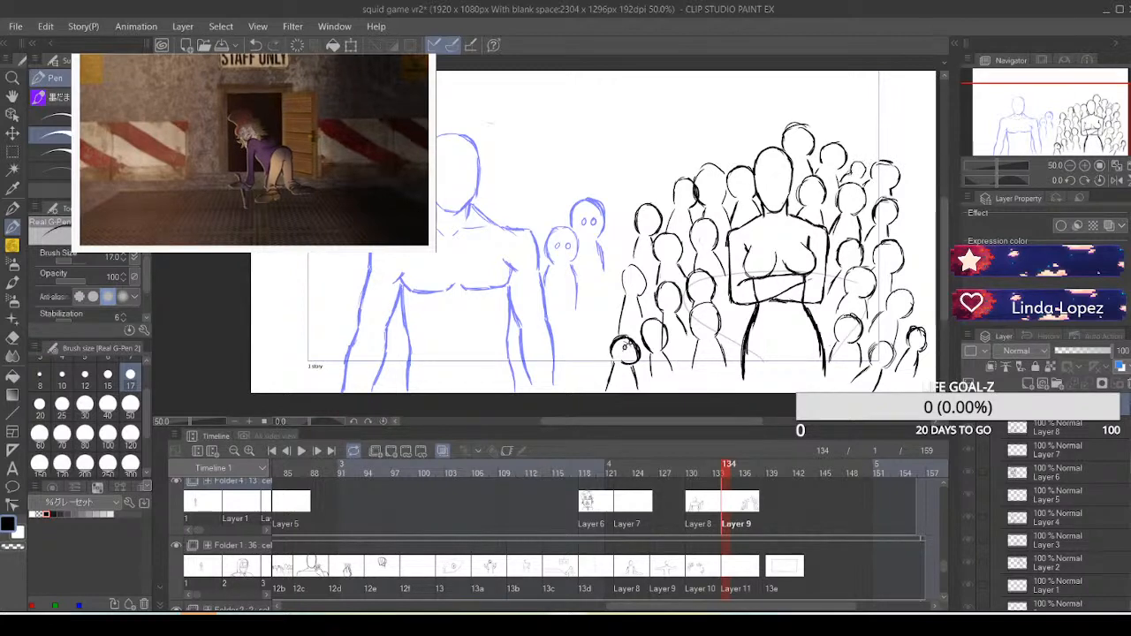
drag(840, 172, 865, 181)
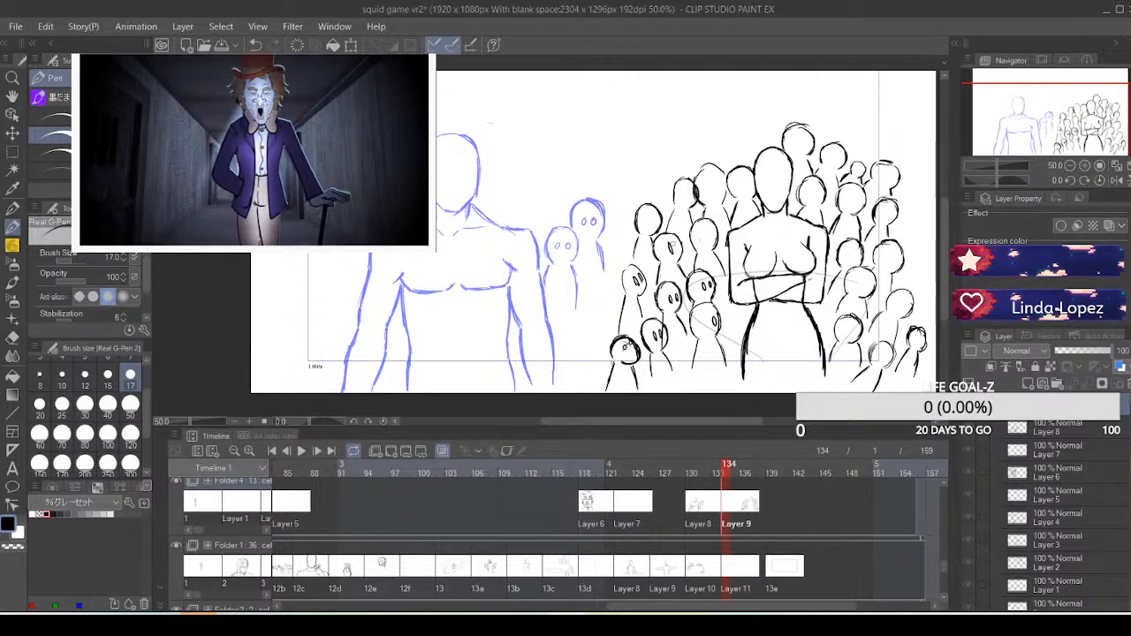
Draw paired eyes on the blank-faced small figures nearest the blue figure and on the first back-row heads behind the crossed-arm figure
key(ctrl+z)
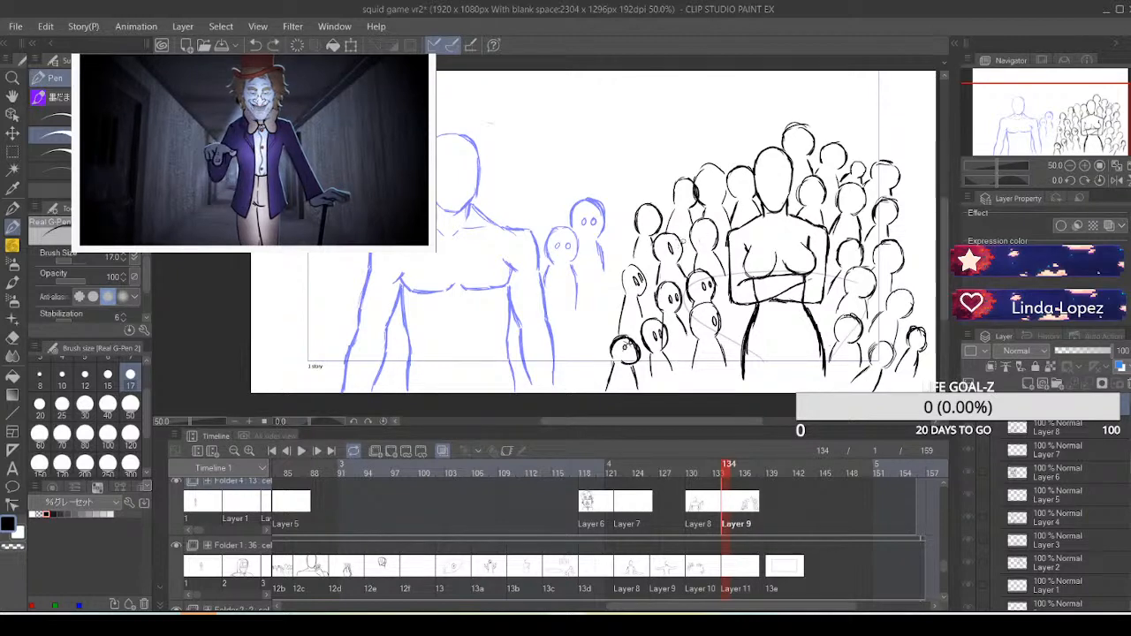
drag(677, 244, 679, 250)
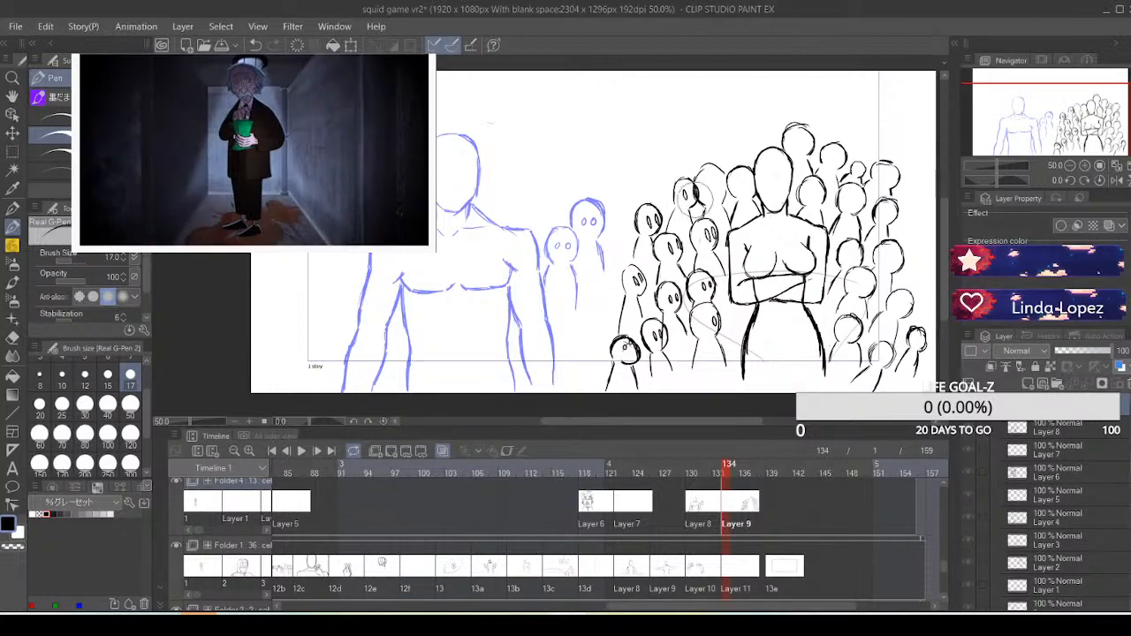
drag(693, 129, 694, 130)
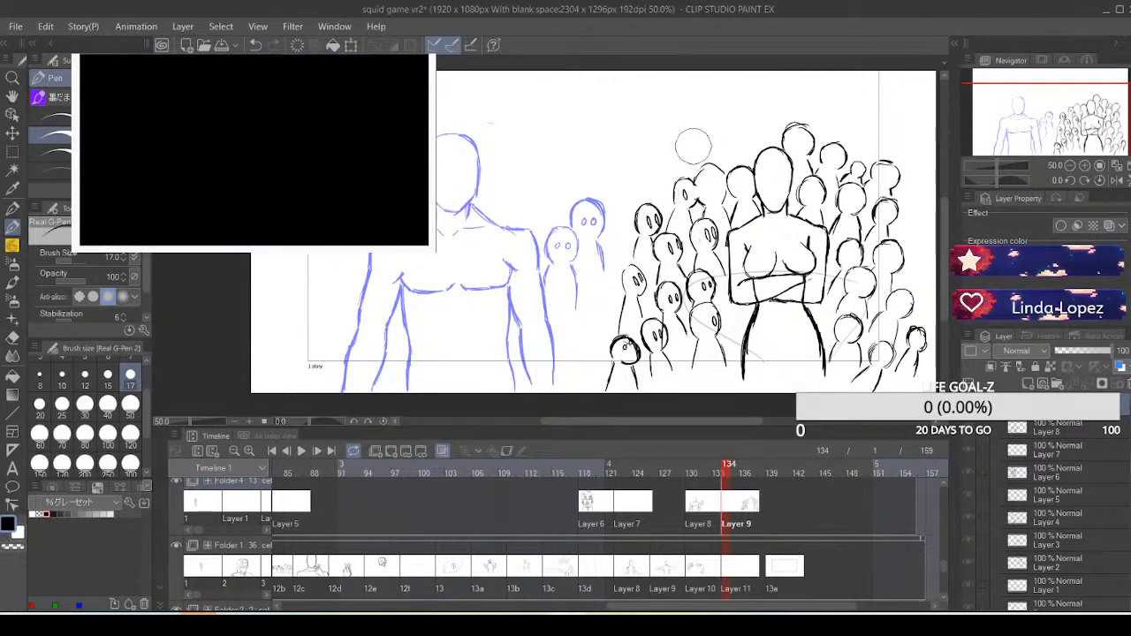
key(ctrl+z)
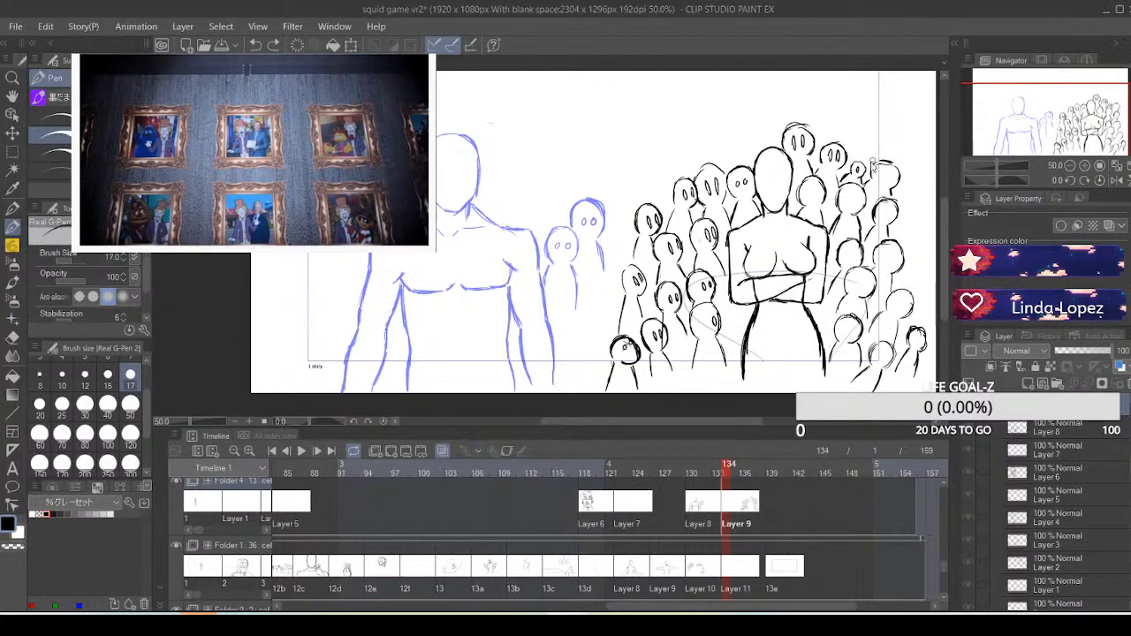
Draw wide paired eyes on the remaining small figures on the crossed-arm figure's far side, from the back row down to leg level
drag(853, 167, 887, 177)
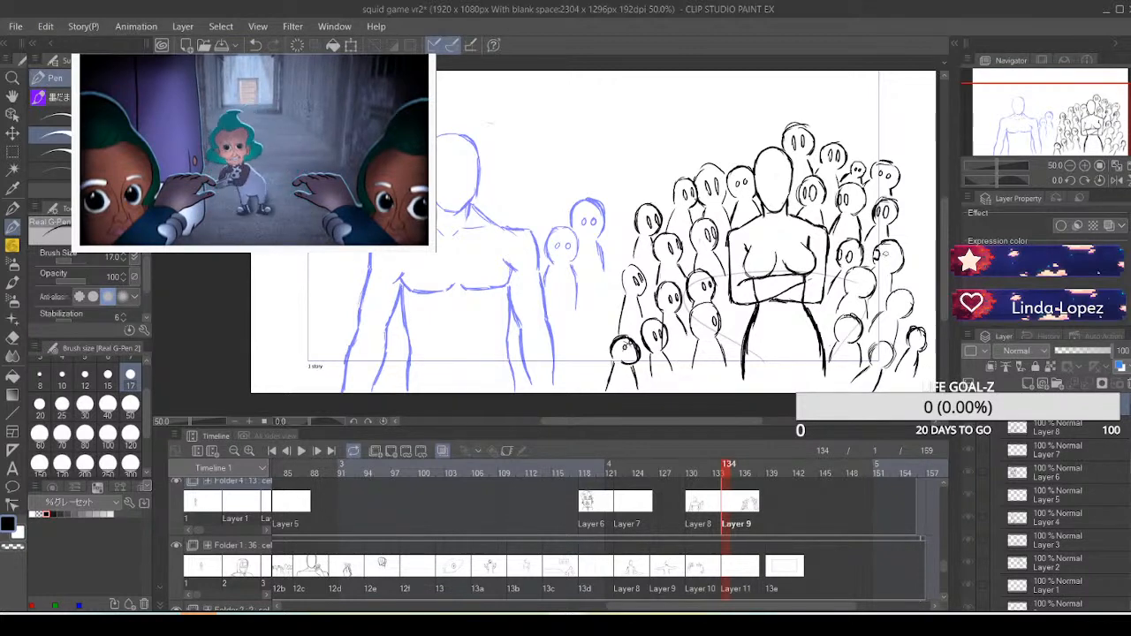
drag(887, 252, 889, 262)
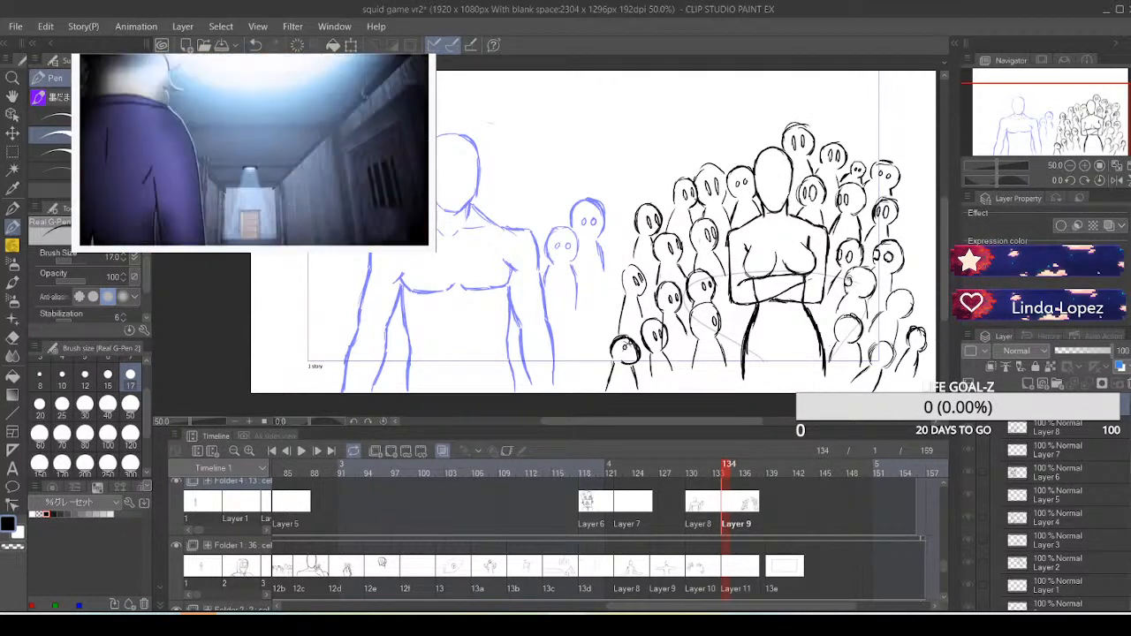
drag(848, 277, 863, 288)
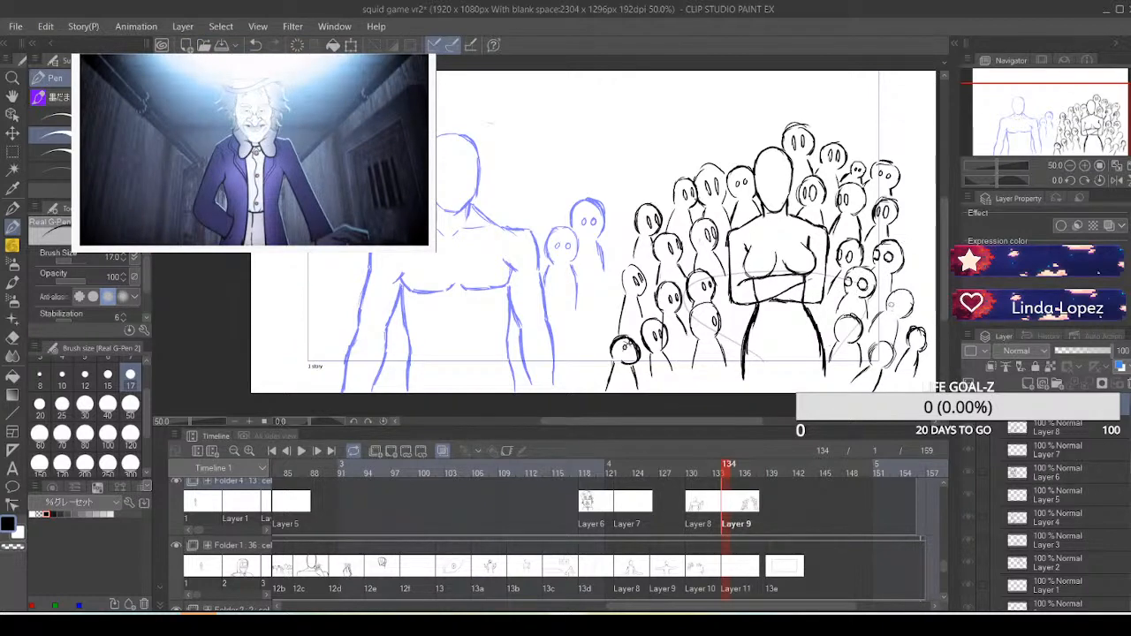
drag(891, 298, 903, 301)
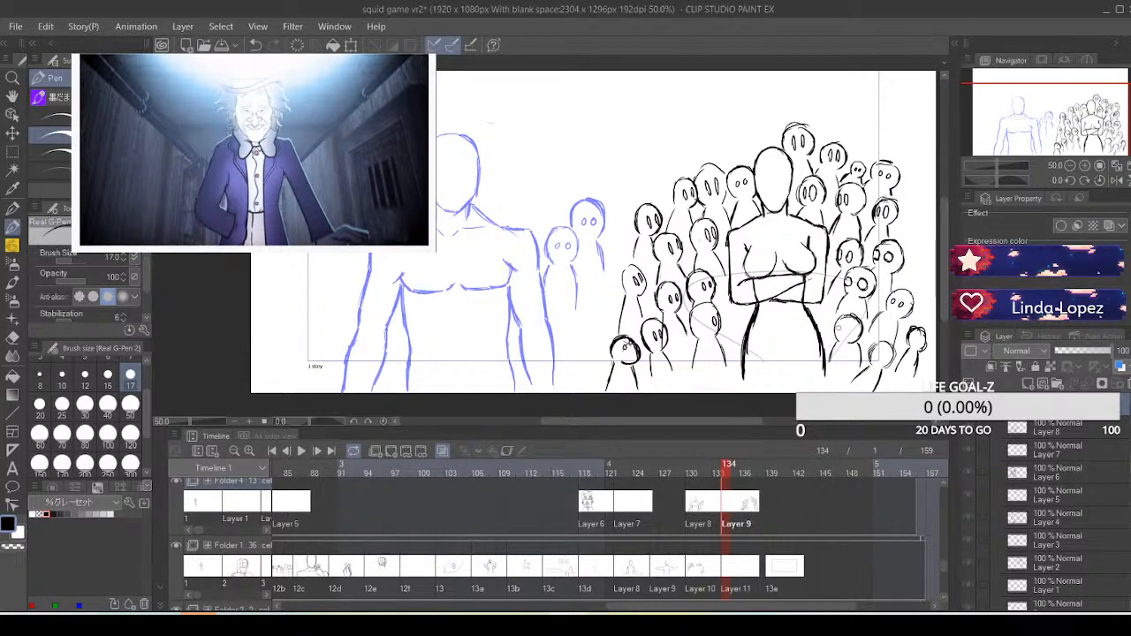
drag(839, 324, 846, 335)
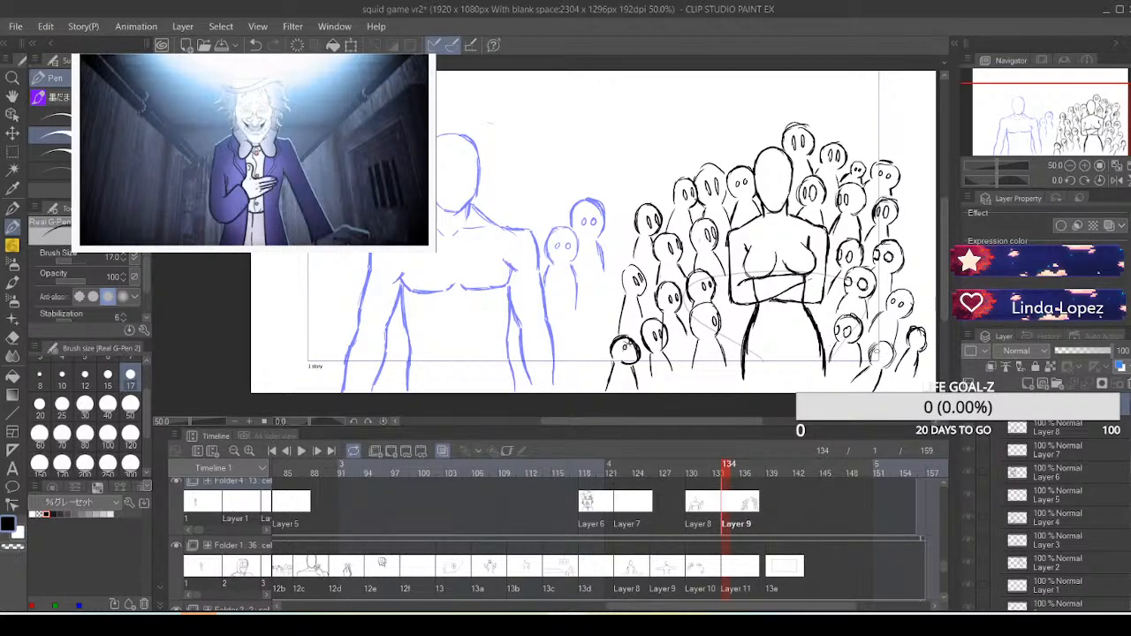
drag(875, 350, 880, 356)
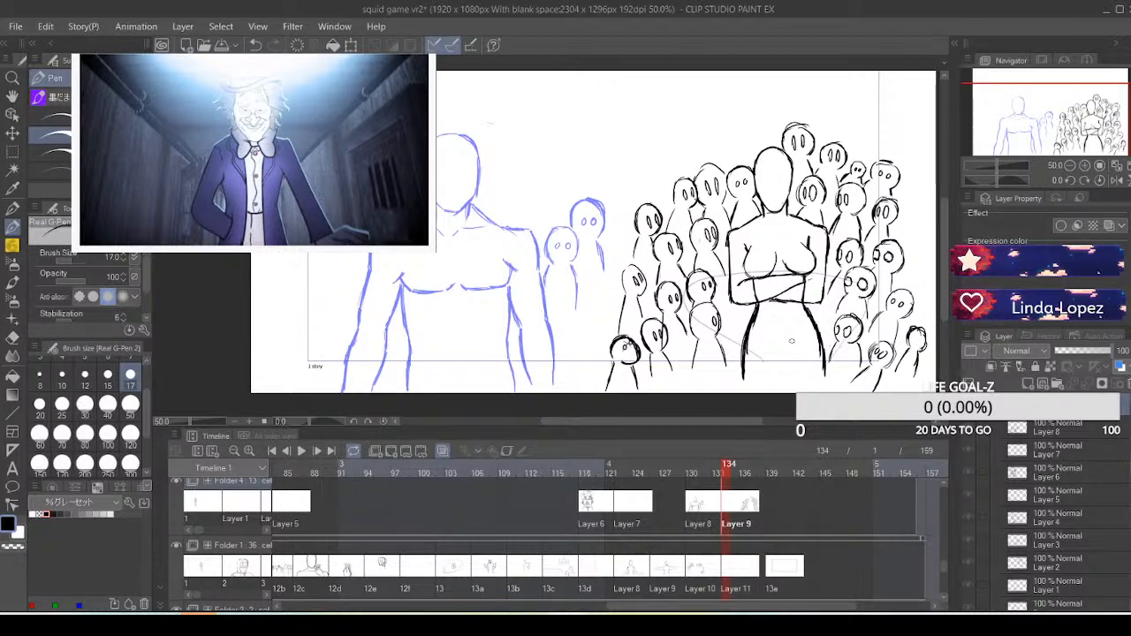
mouse_move(537, 326)
mouse_down()
mouse_move(562, 312)
mouse_move(793, 108)
mouse_up()
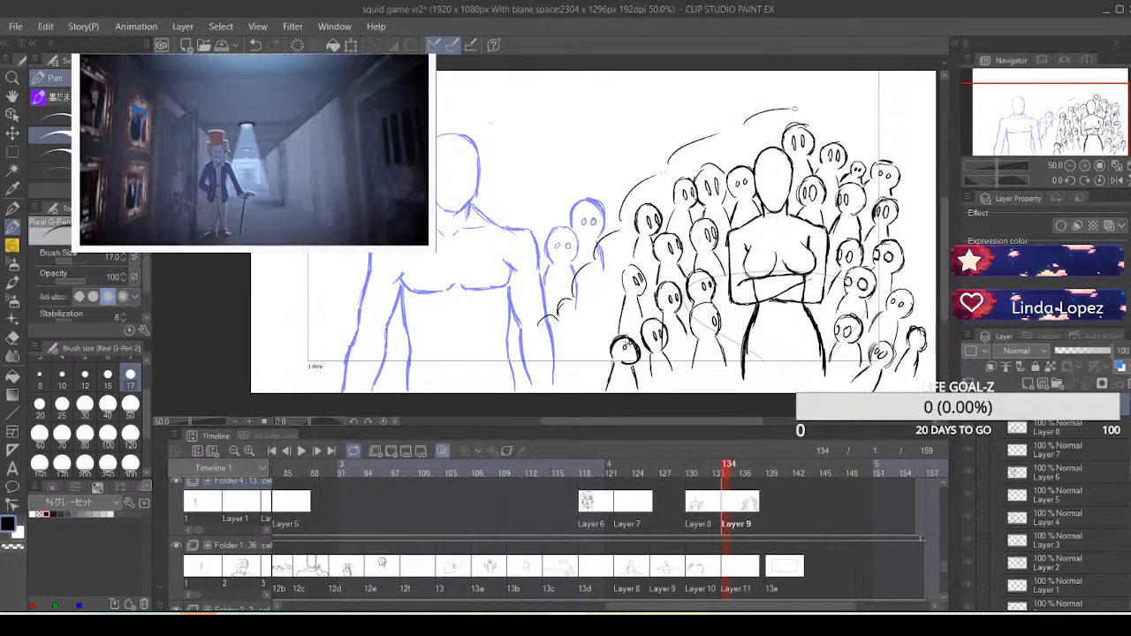
key(ctrl+z)
key(ctrl+z)
key(ctrl+z)
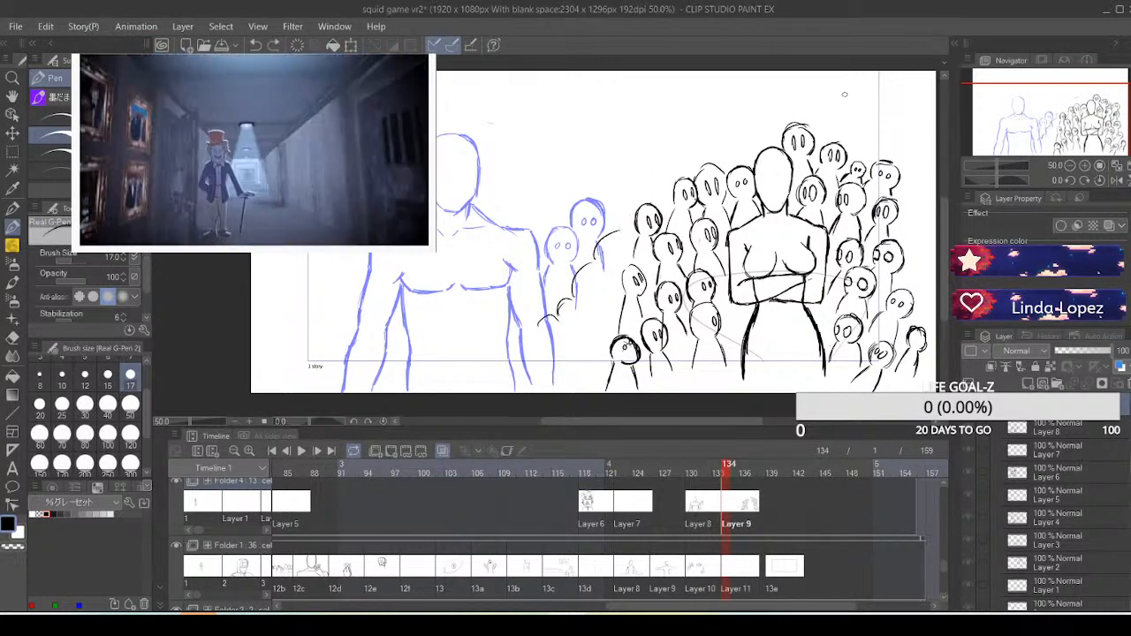
key(ctrl+z)
key(ctrl+z)
key(ctrl+z)
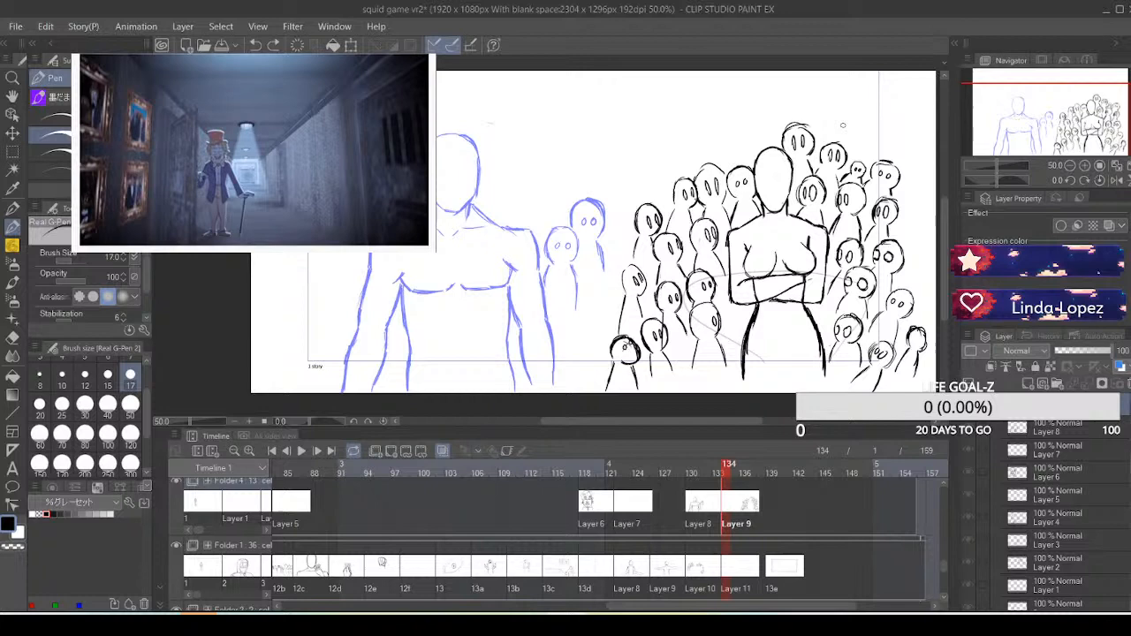
Add a new blank cel at frame 138 in Folder 4
click(769, 510)
click(390, 452)
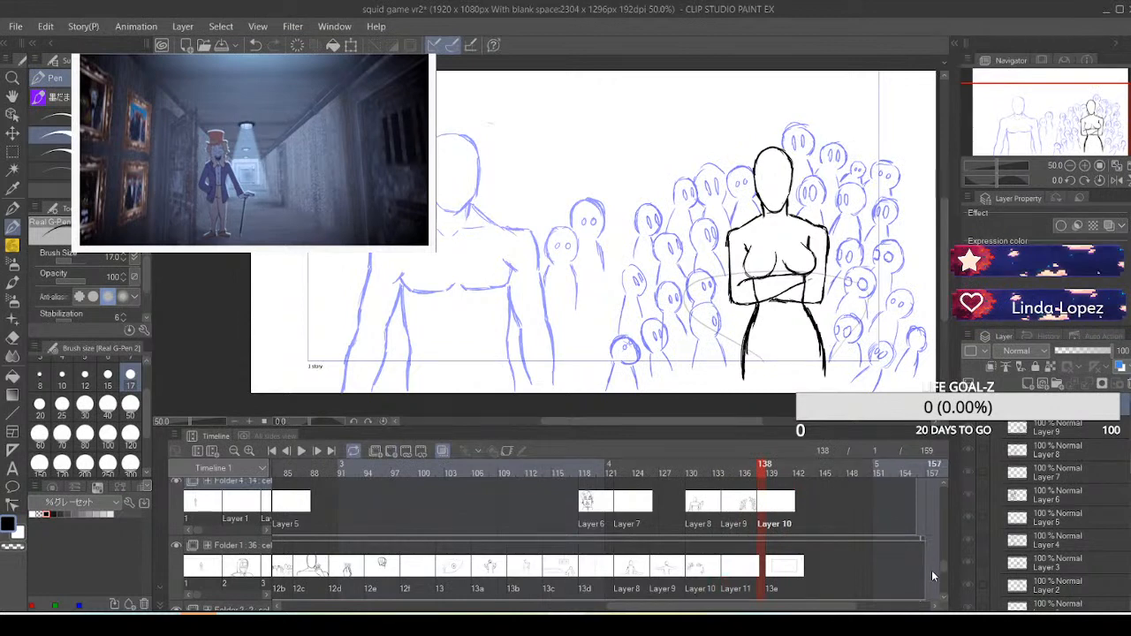
Move Folder 5's cel 4 to start at frame 134 and add a new blank cel after it at frame 138
scroll(941, 567, up, 3)
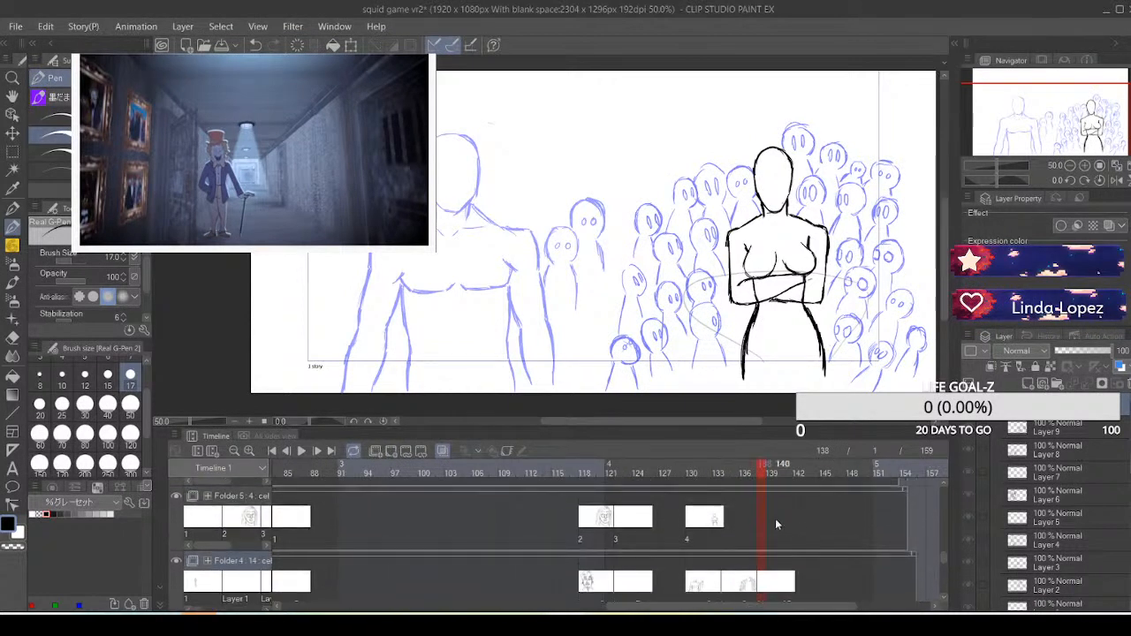
click(716, 522)
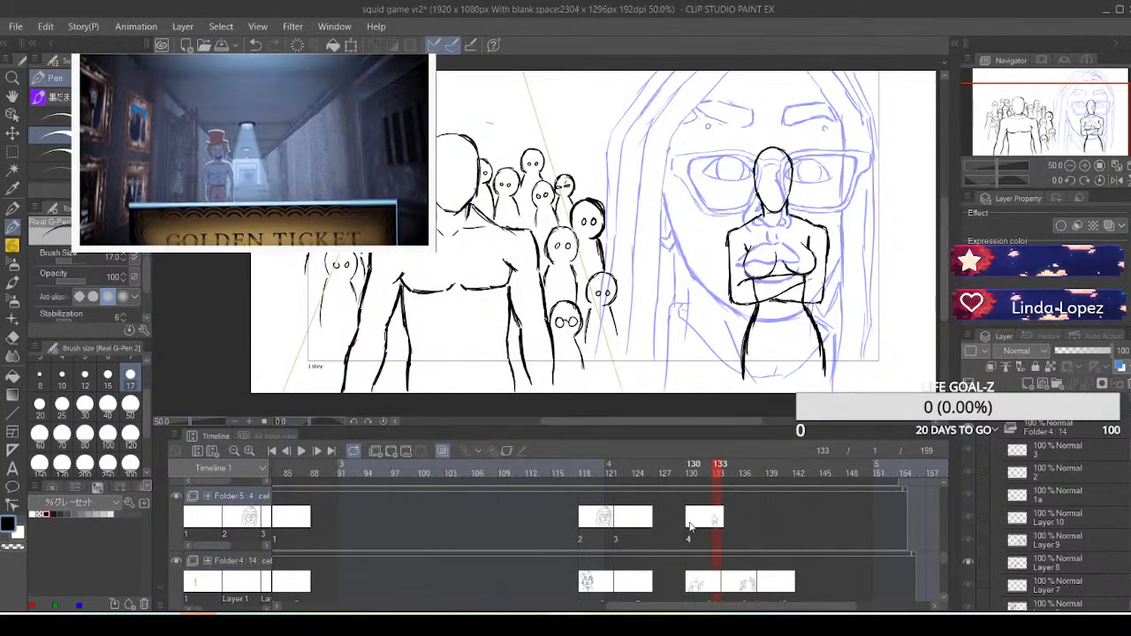
click(690, 525)
drag(690, 525, 738, 528)
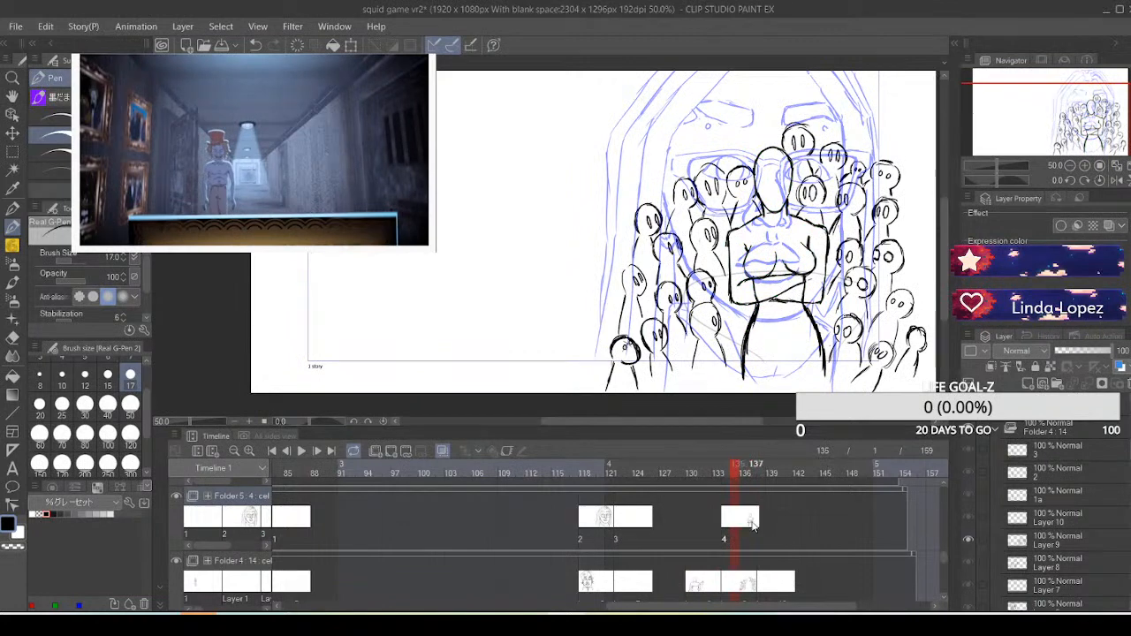
click(762, 524)
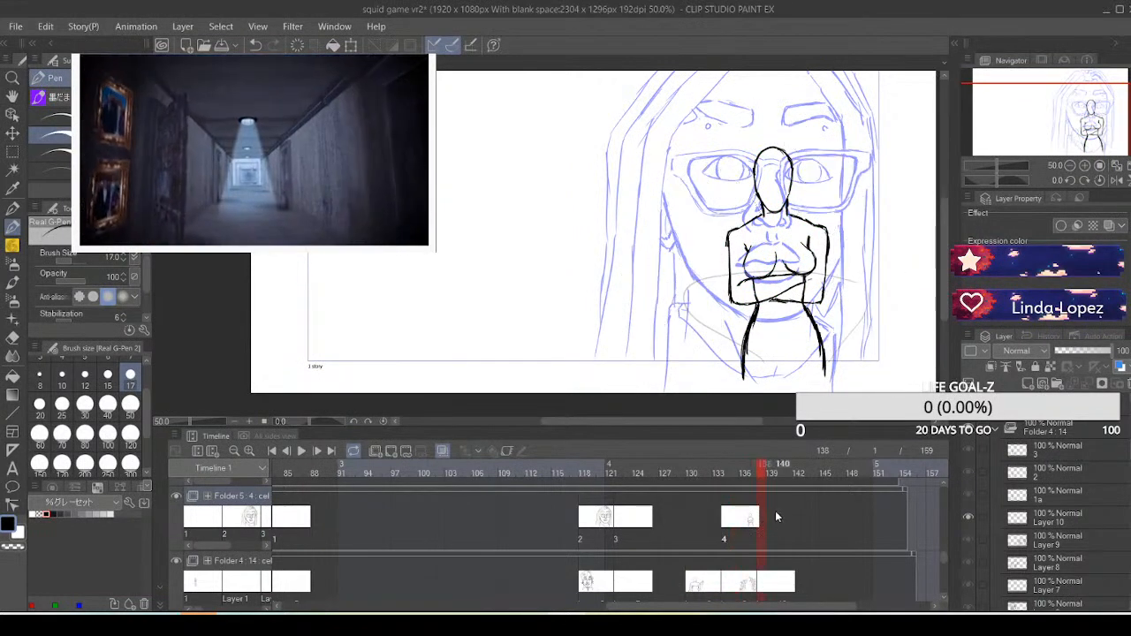
click(391, 452)
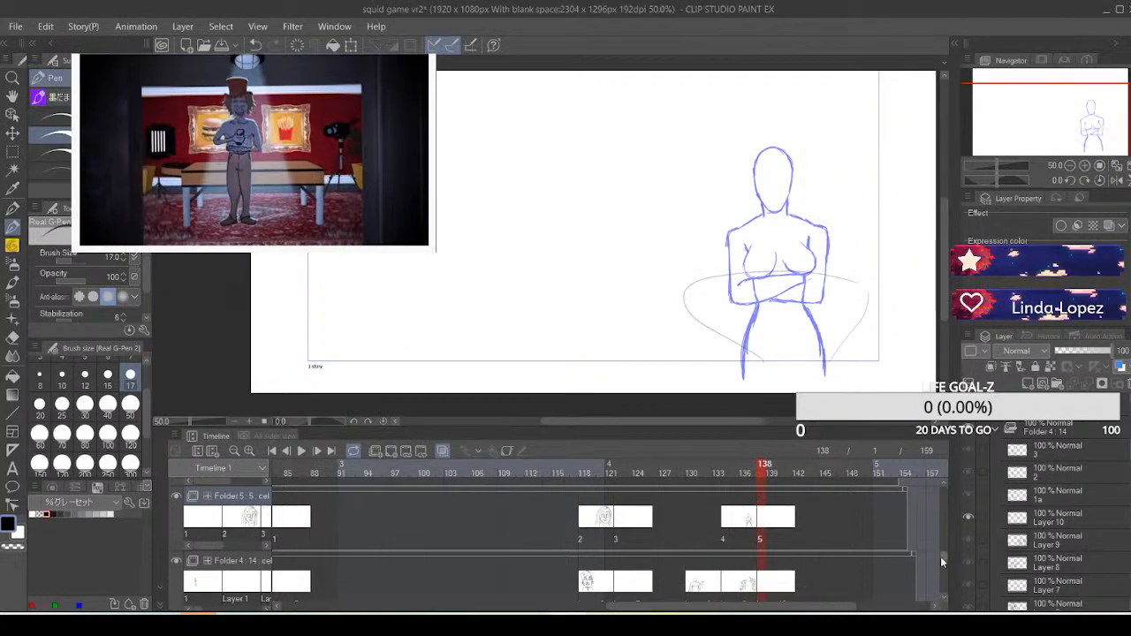
Go back to Folder 1's cel 1 at frame 3 and turn off onion skin
drag(940, 556, 941, 580)
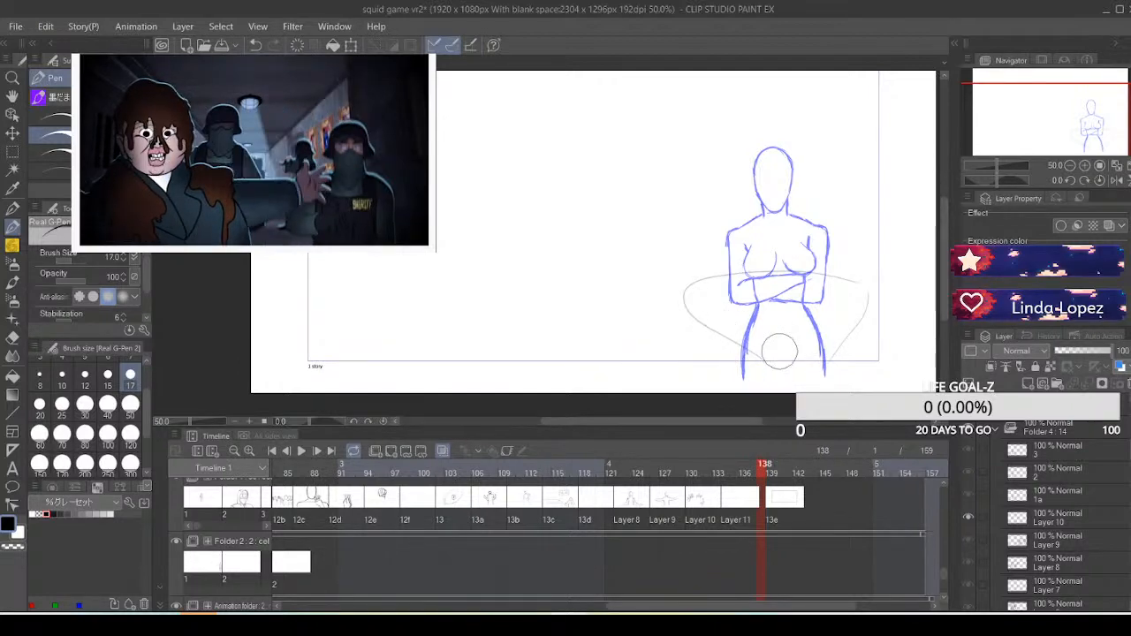
drag(645, 607, 331, 591)
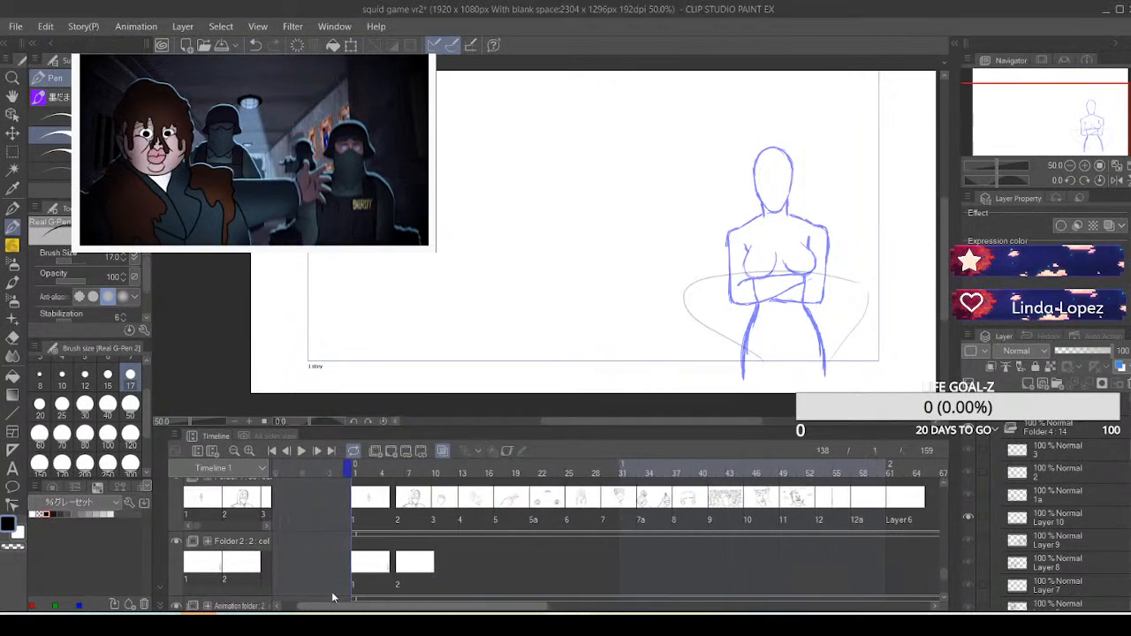
click(386, 511)
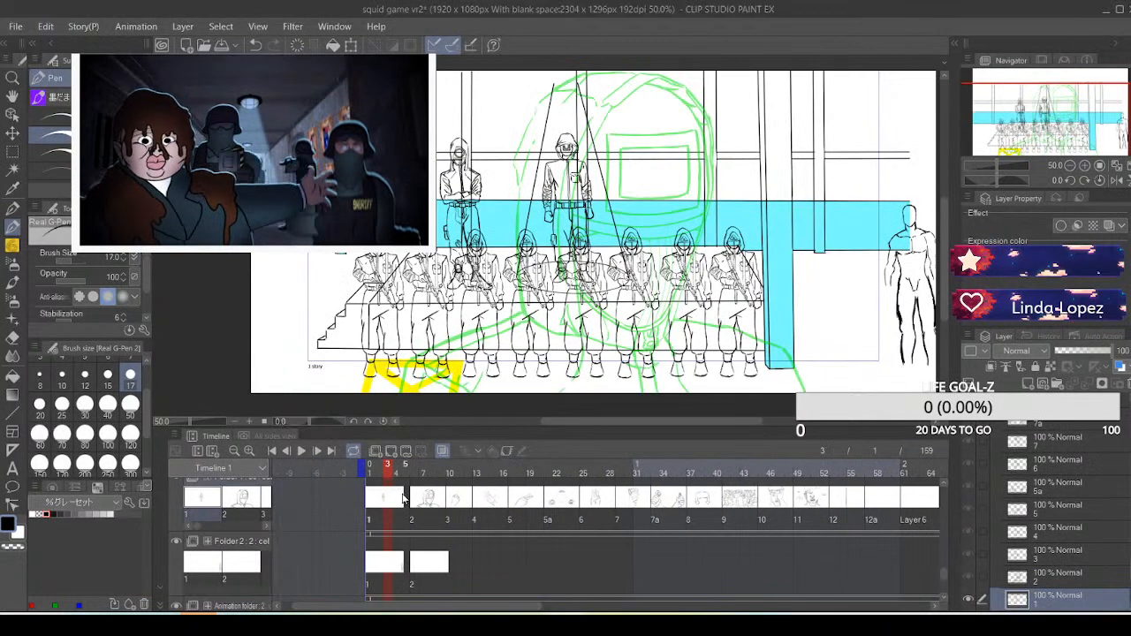
click(440, 451)
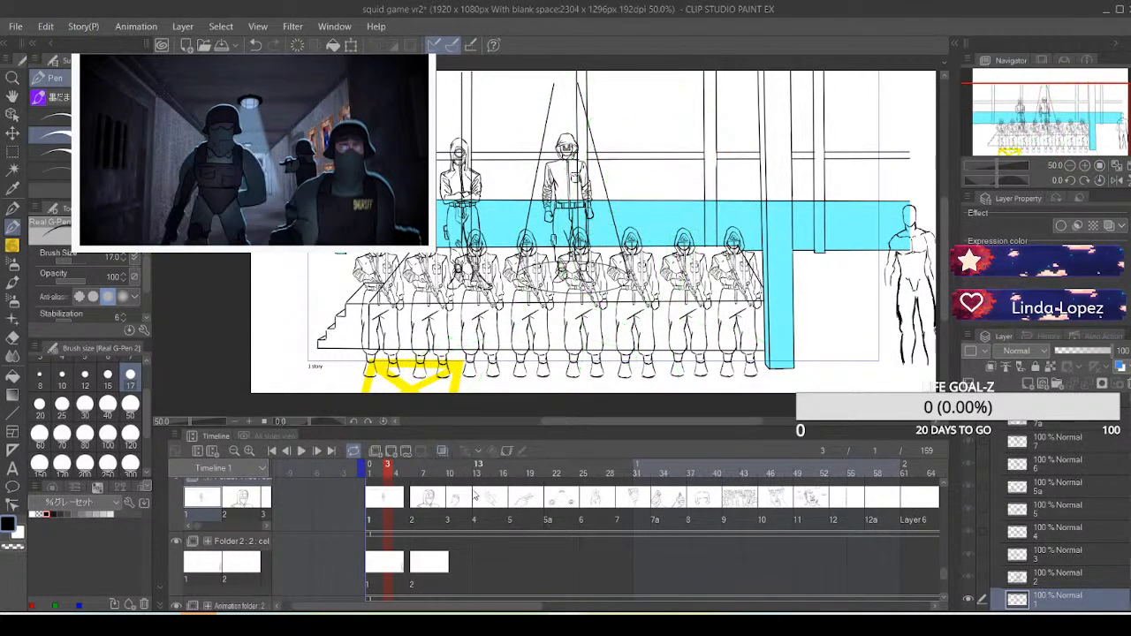
Review Folder 1's early cels in order, from cel 2 through cels 3, 4, 5, 5a and 6 to cel 7
click(426, 507)
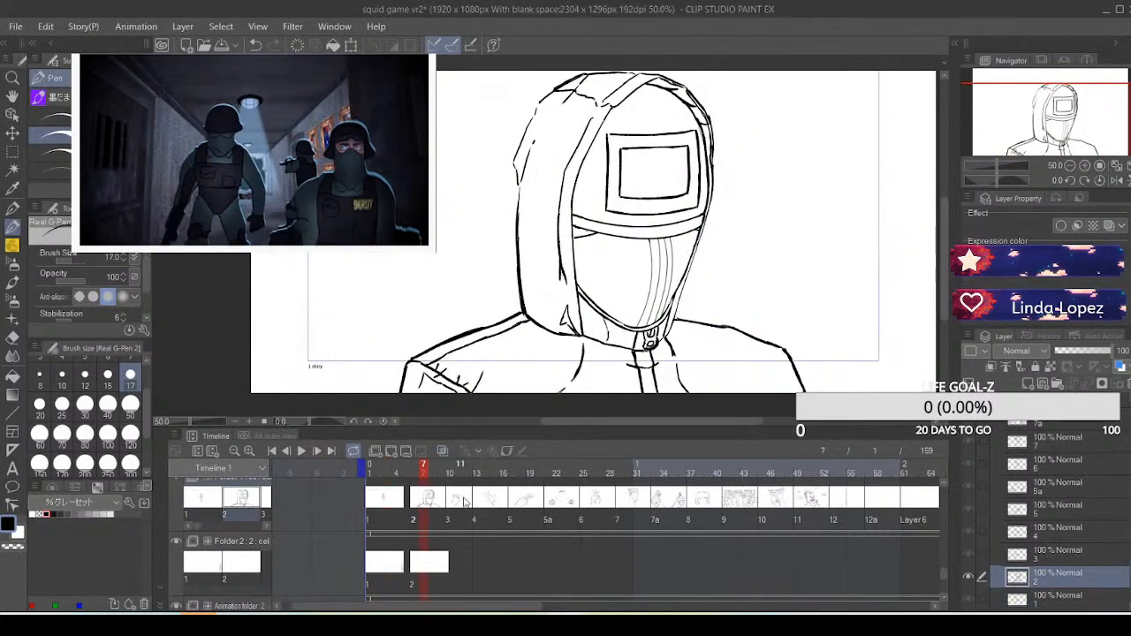
click(464, 502)
click(491, 505)
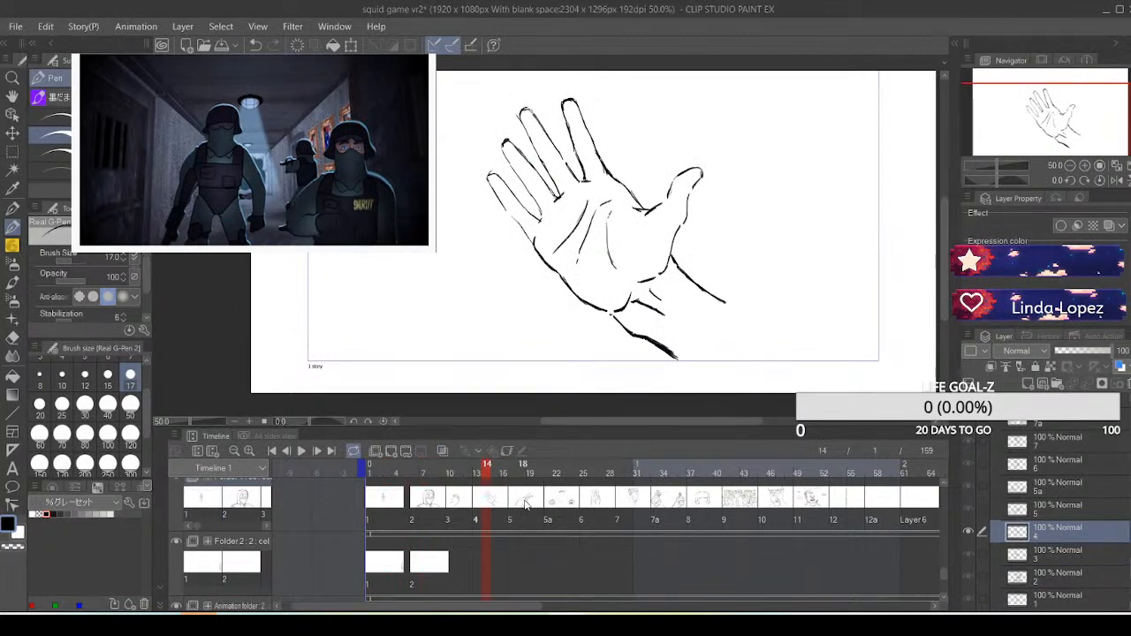
click(527, 503)
click(564, 505)
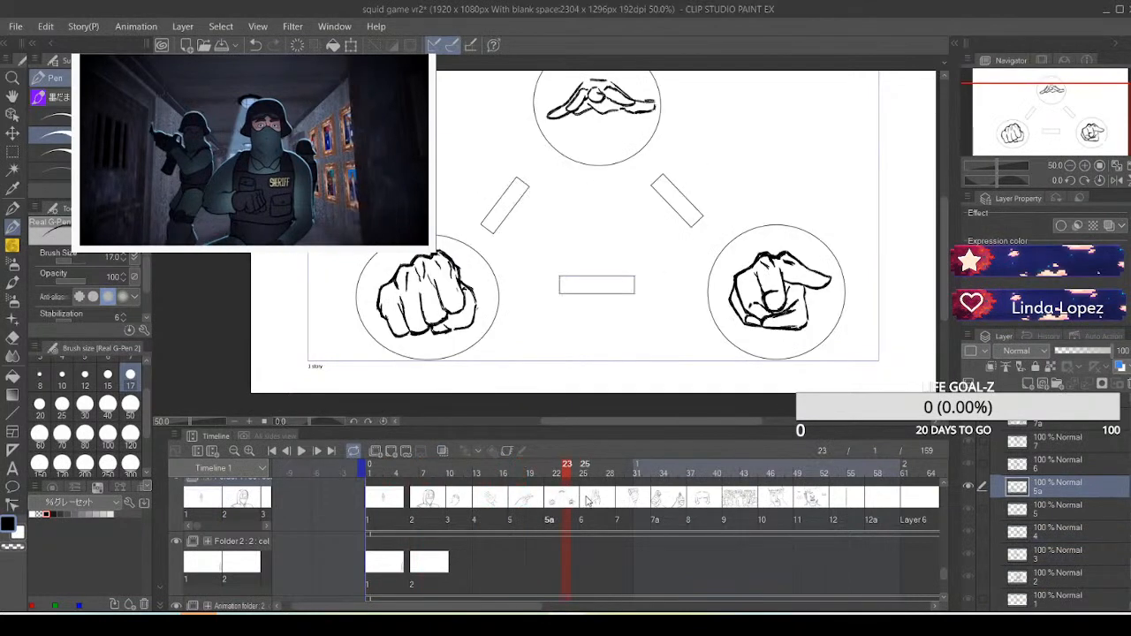
click(590, 502)
click(628, 501)
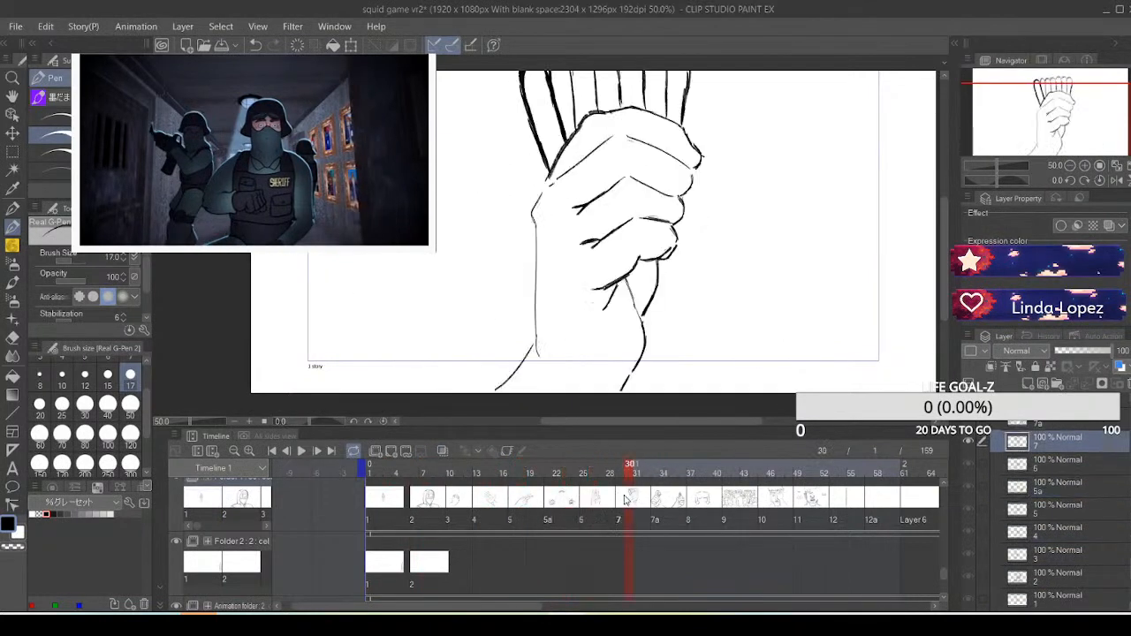
Check the drawings between cel 7 and cel 11 in Folder 1, comparing the hand-on-face close-ups in cels 10 and 11
click(674, 506)
click(703, 504)
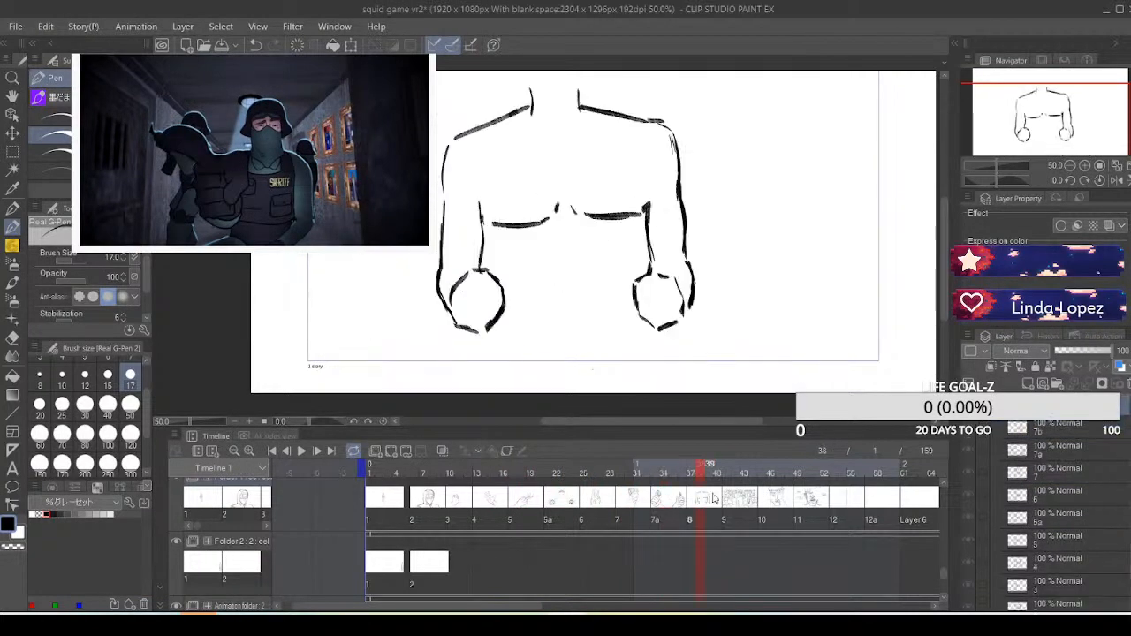
click(738, 502)
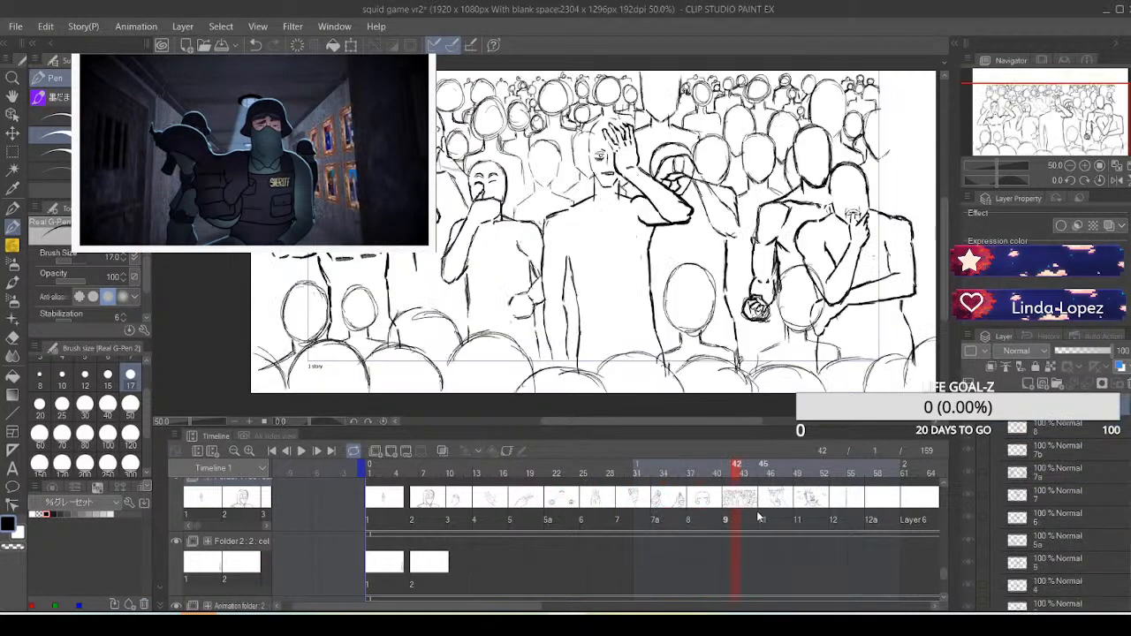
click(776, 502)
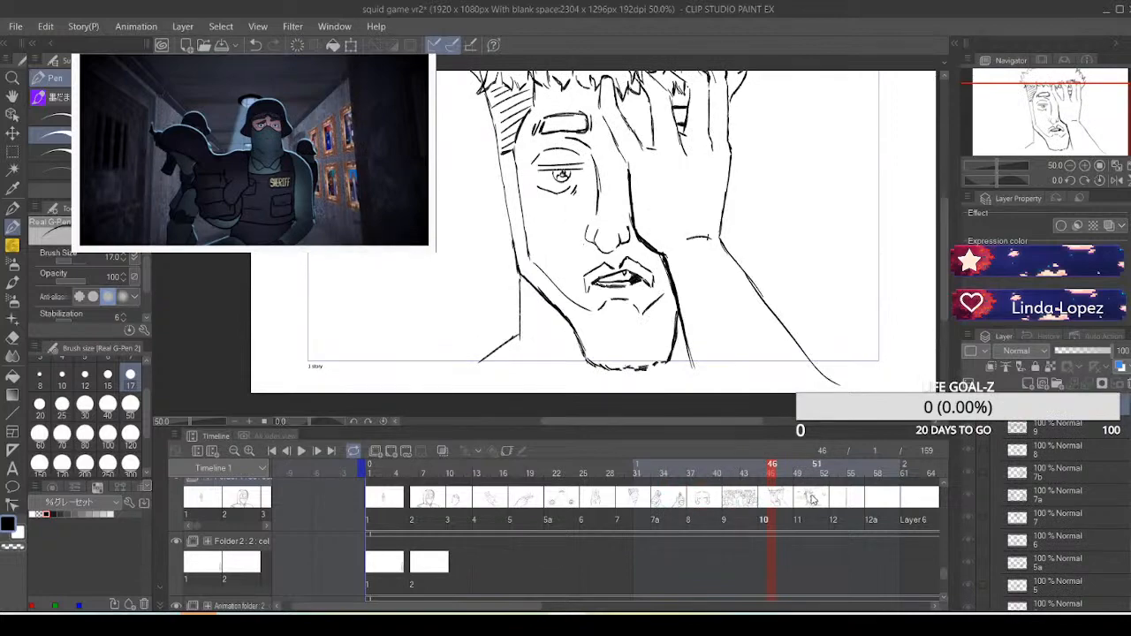
click(811, 500)
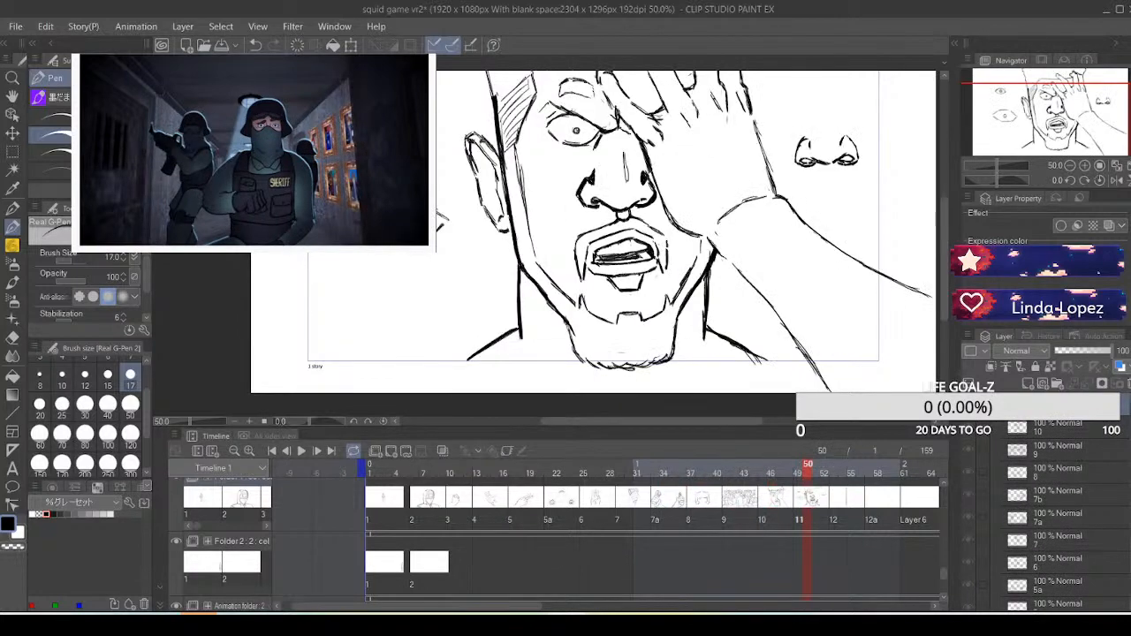
mouse_move(884, 384)
mouse_down()
mouse_move(843, 408)
mouse_move(837, 426)
mouse_up()
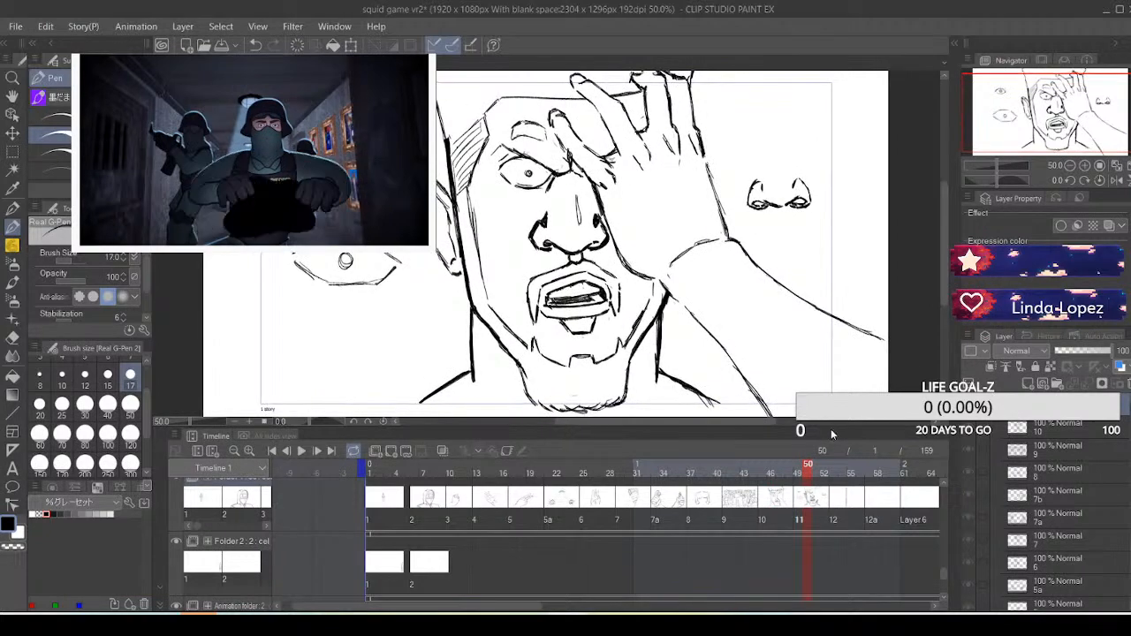
click(776, 501)
click(809, 501)
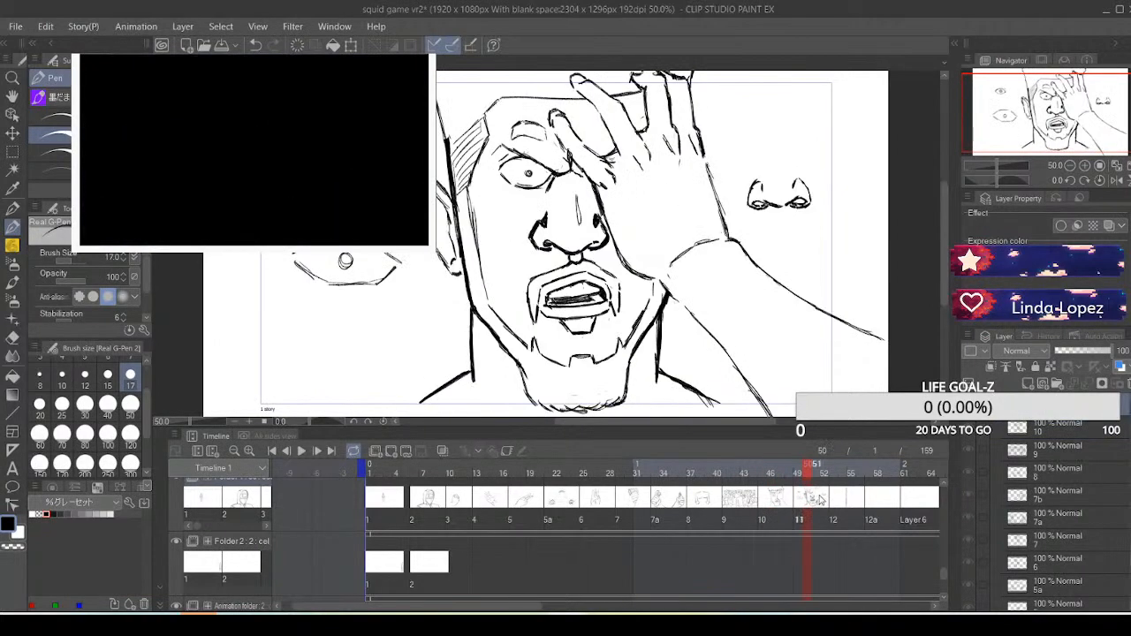
Examine the rope-pulling drawings in cels 12 and 12a, and check the Layer 6 cel at frame 62
click(845, 503)
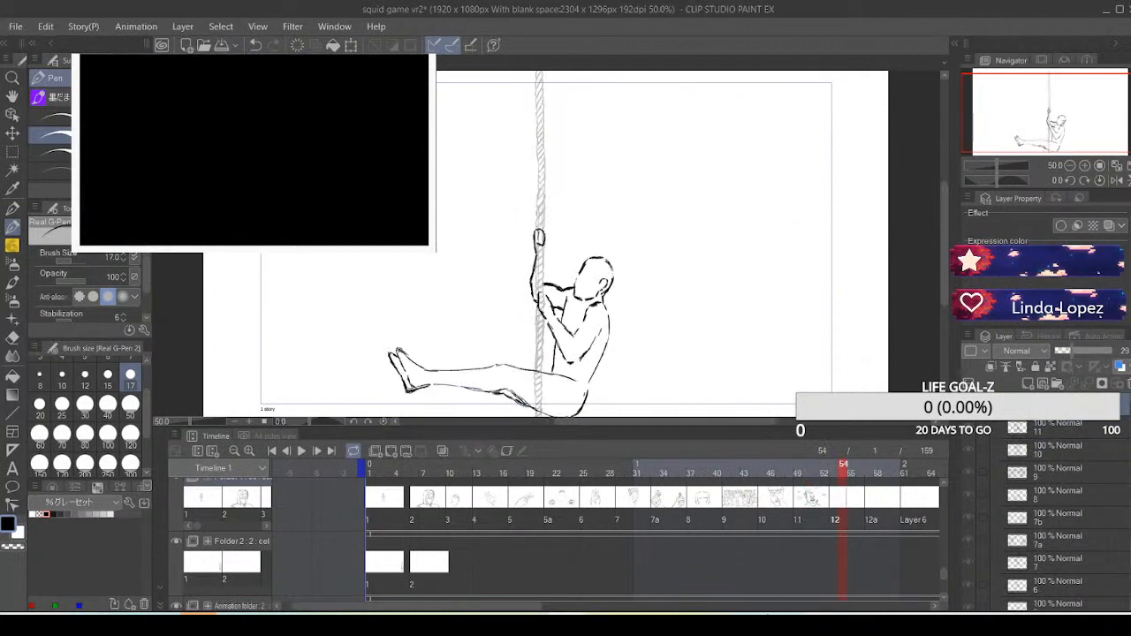
drag(533, 607, 619, 609)
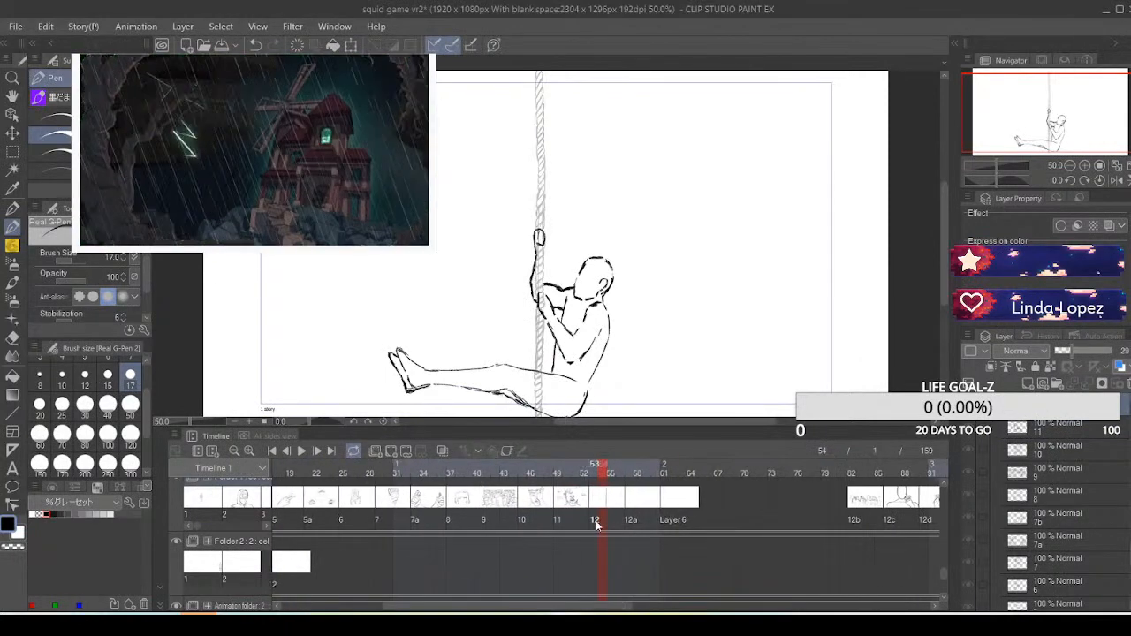
click(643, 502)
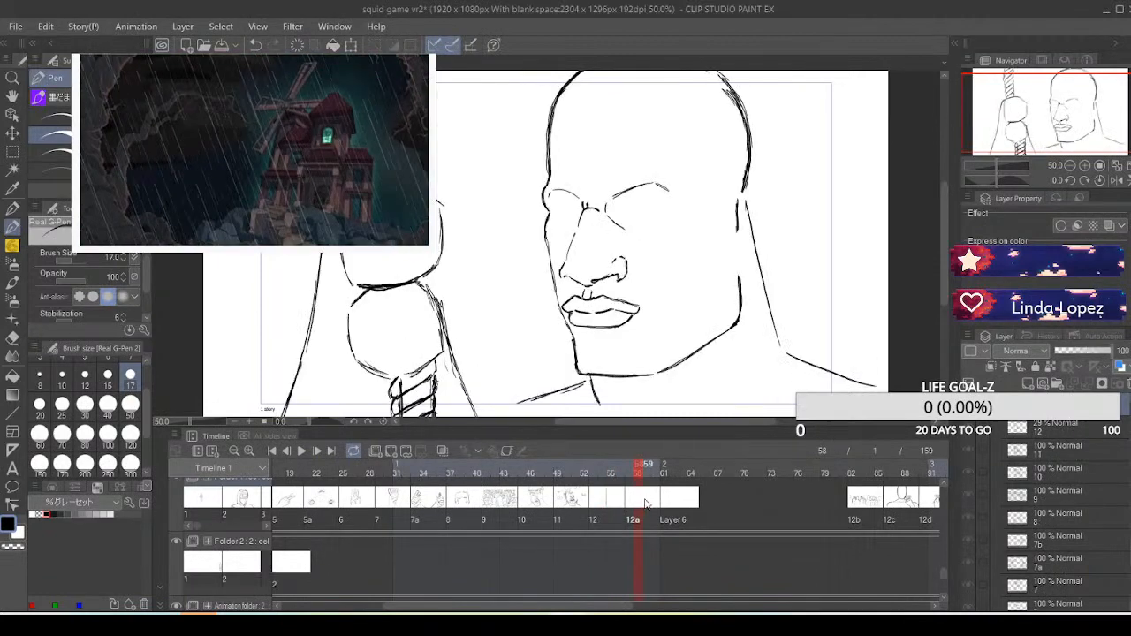
click(676, 504)
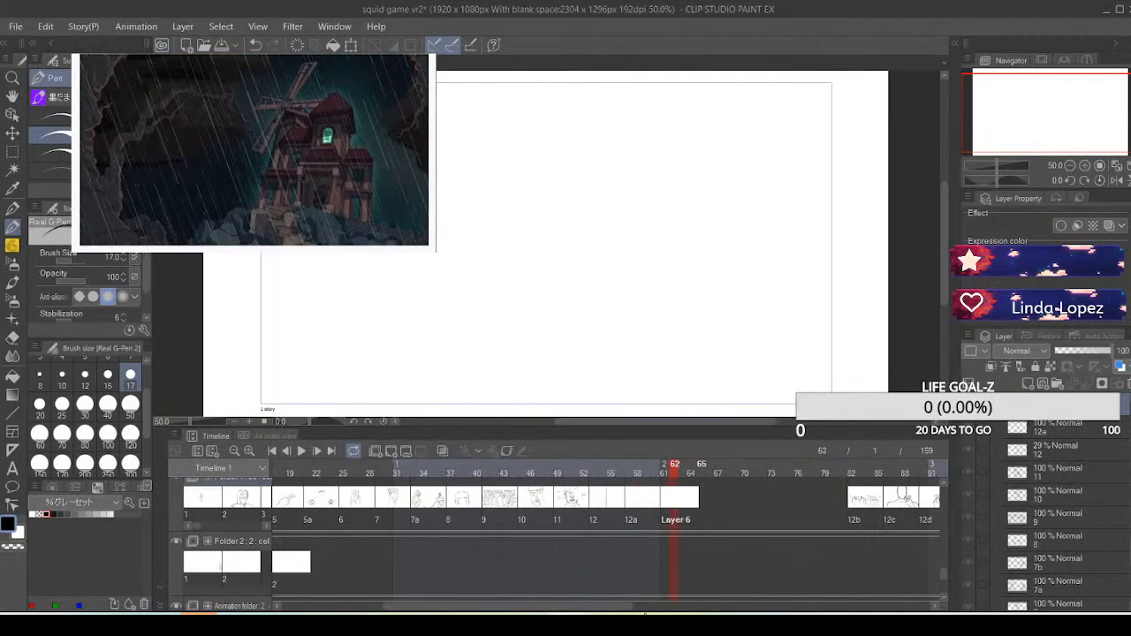
Review cels 12b through 12f one after another, from the crowd line-up at frame 83 to frame 98
drag(645, 610, 726, 609)
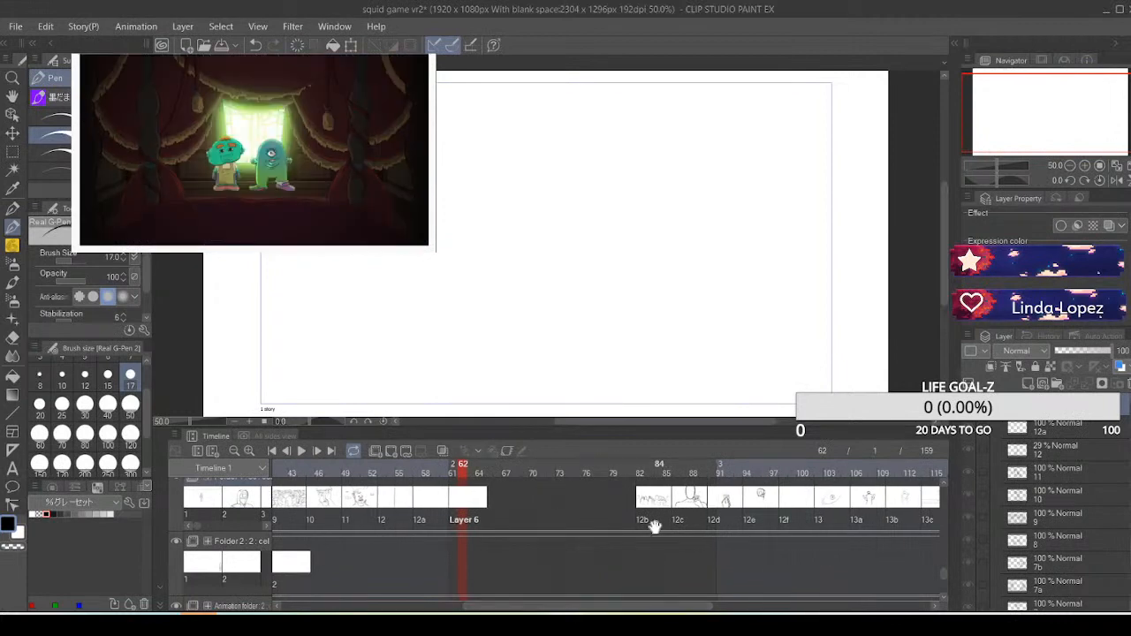
click(652, 501)
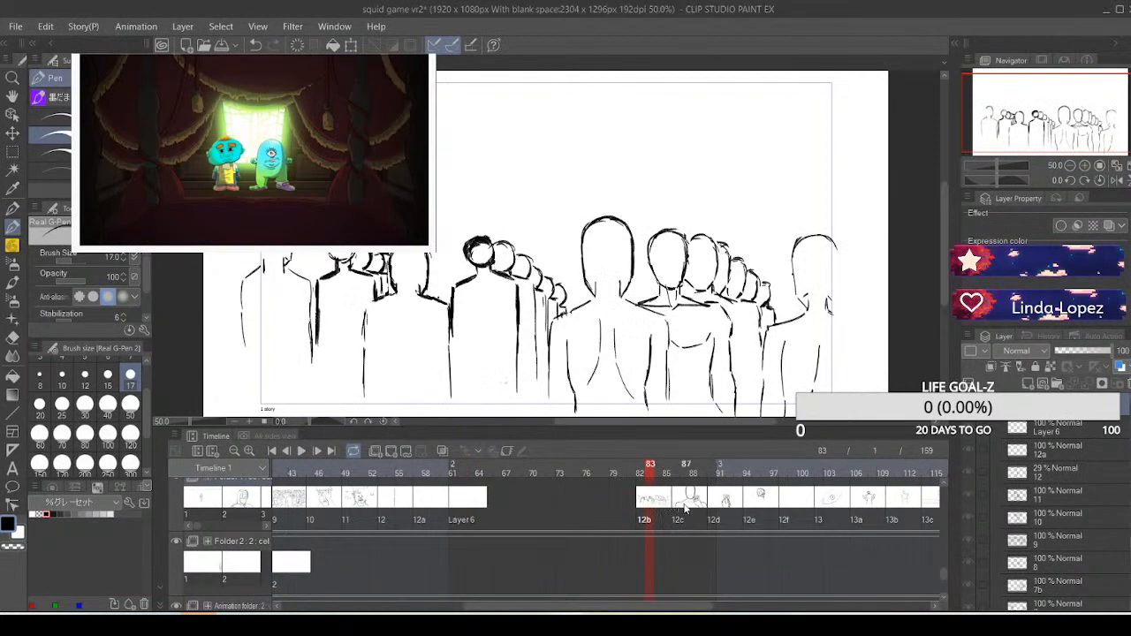
click(686, 503)
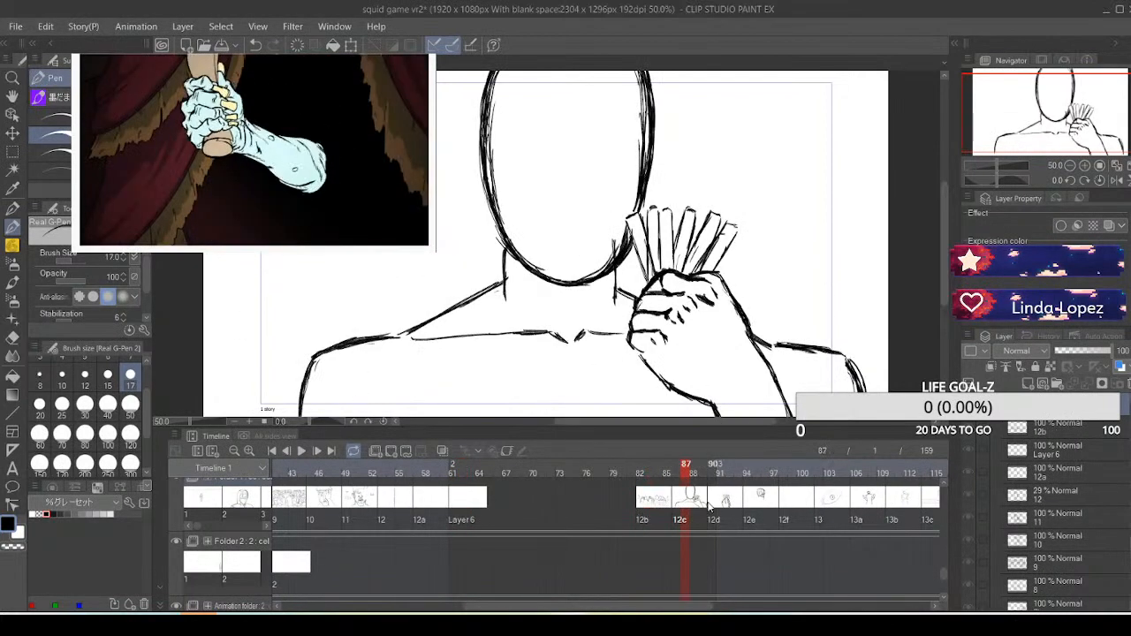
click(723, 503)
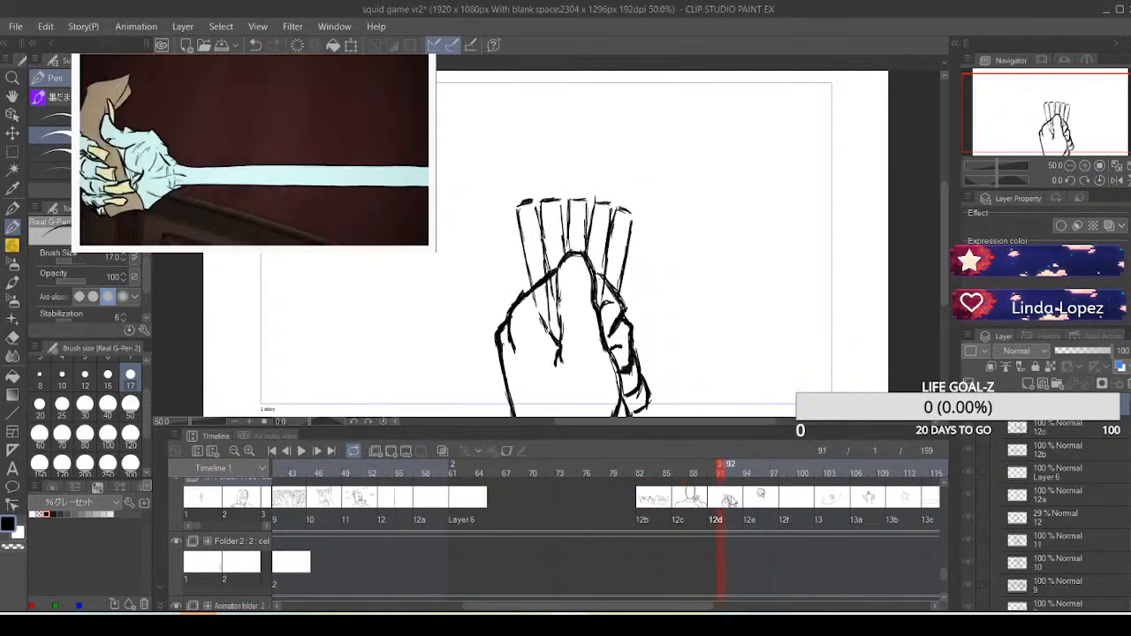
click(740, 499)
click(756, 498)
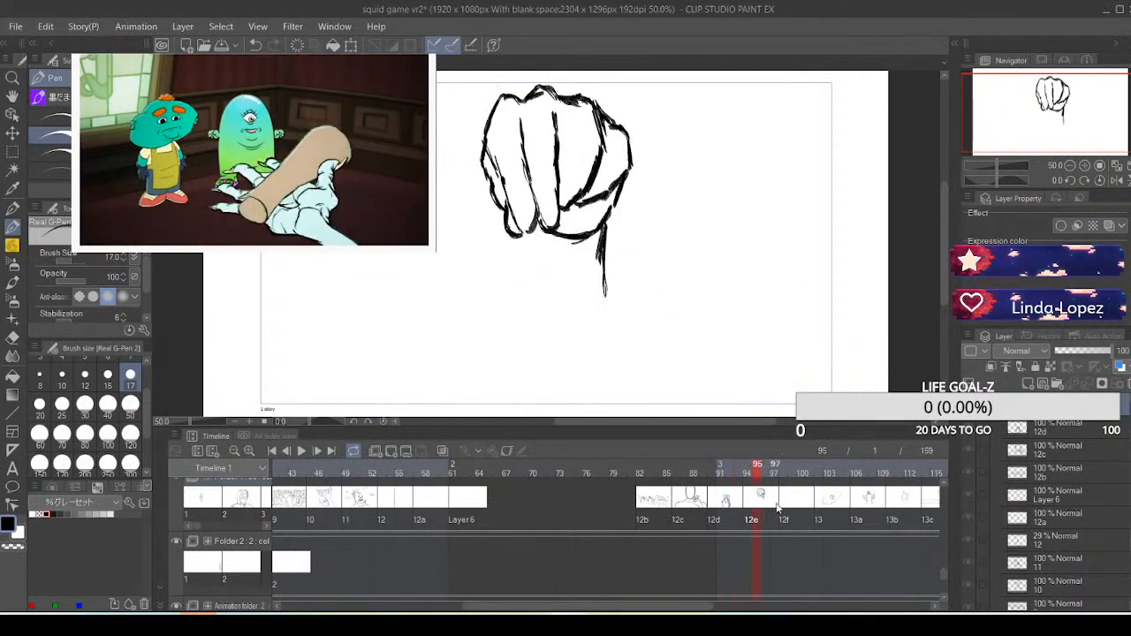
click(779, 504)
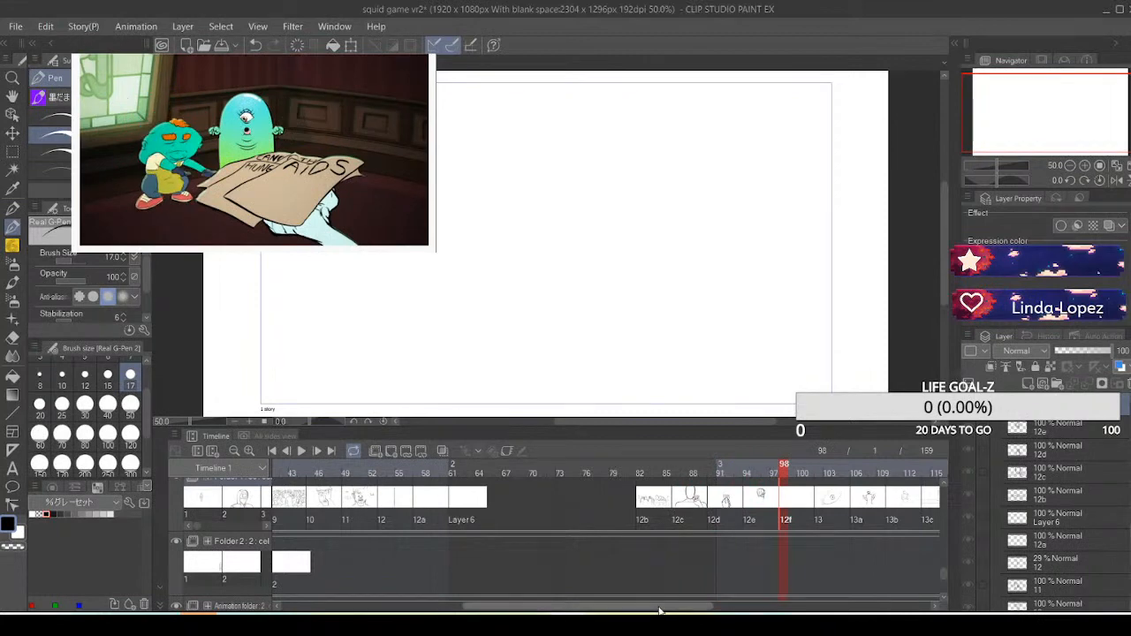
Look through cels 13 to 13d in order and return to the scoreboard scene in cel 13c at frame 115
drag(658, 609, 759, 609)
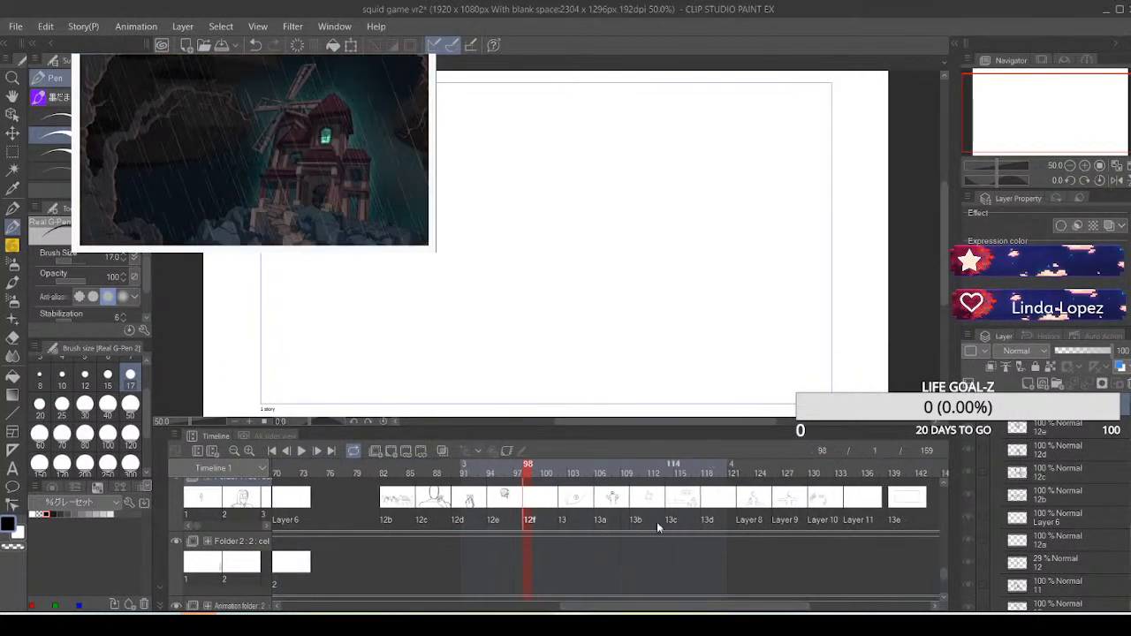
click(570, 505)
click(611, 504)
click(643, 500)
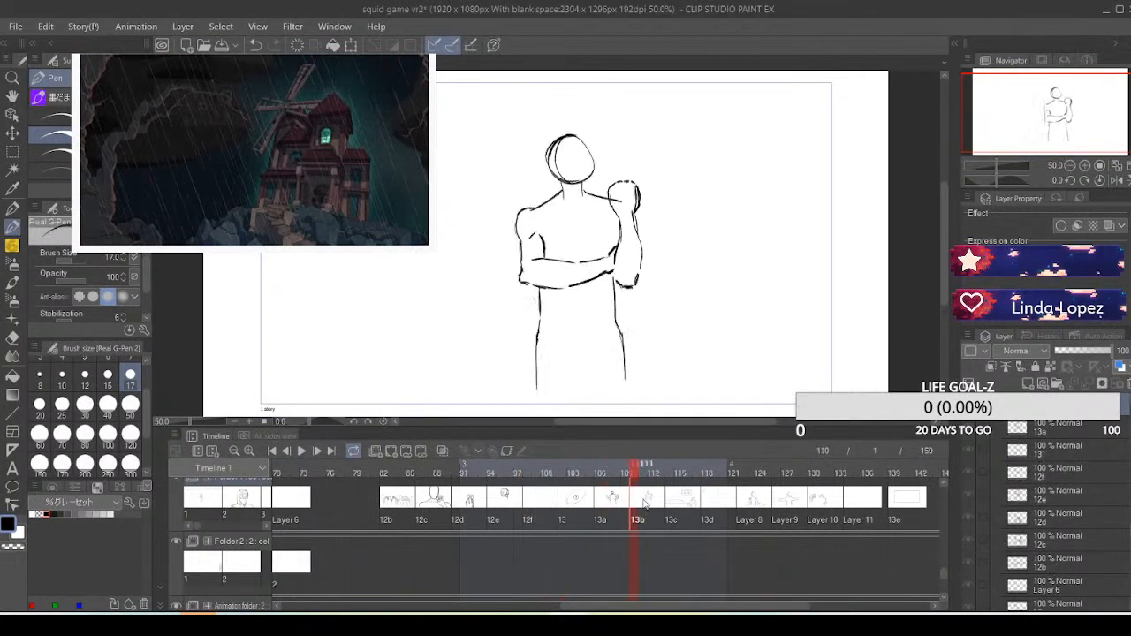
click(686, 504)
click(717, 505)
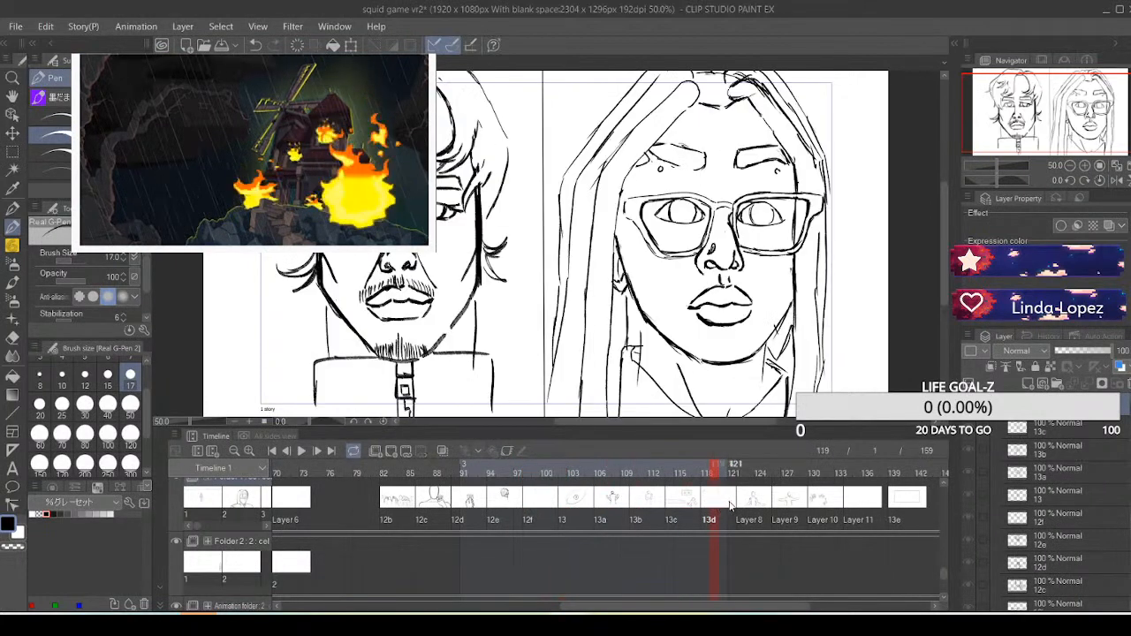
click(686, 503)
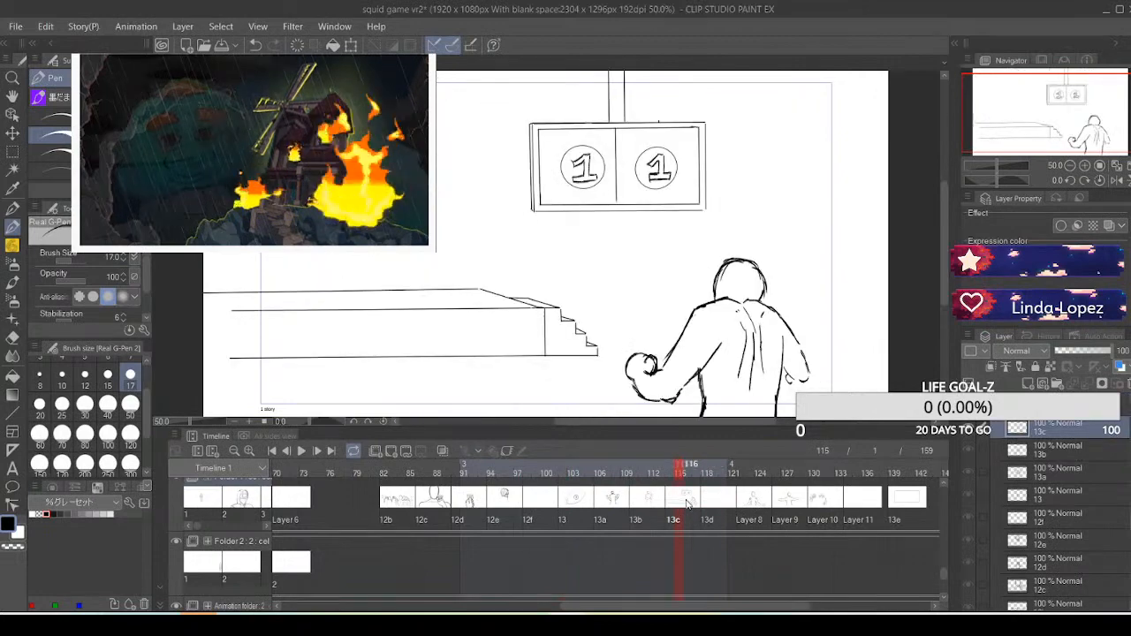